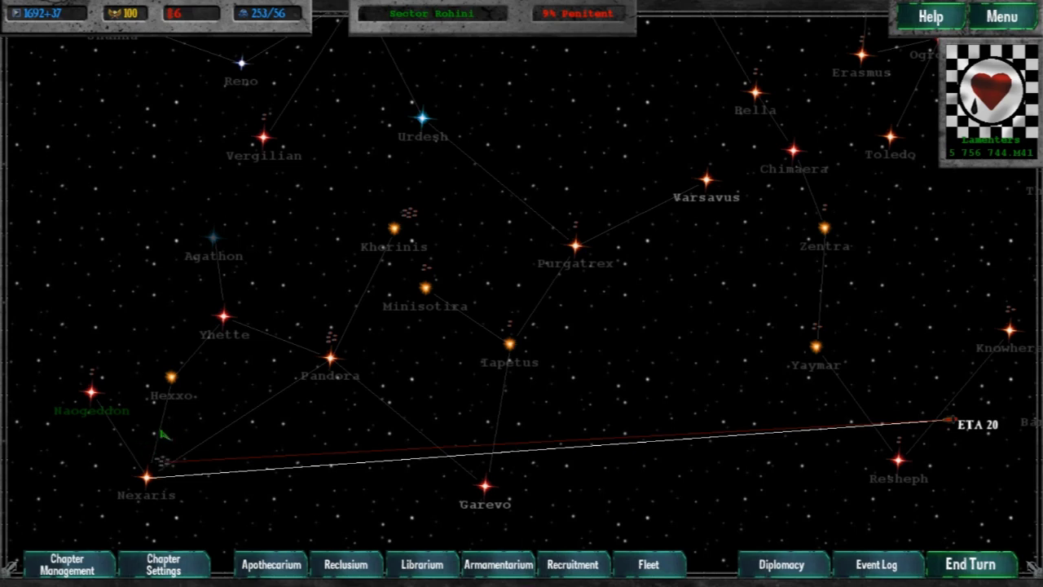
Step: Inspect the Nexaris system and the Lamenters fleet's ship list
left_click(145, 478)
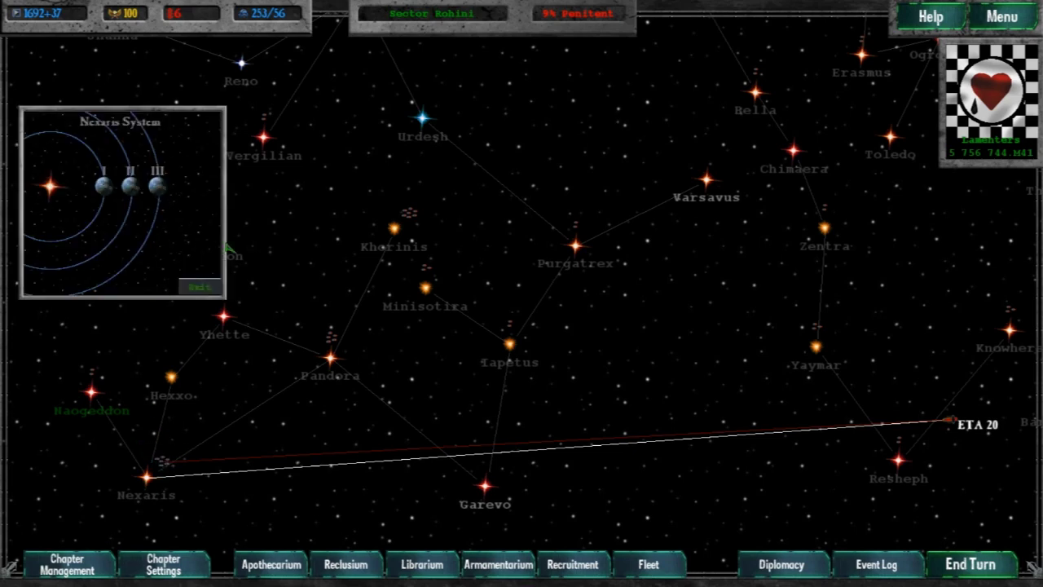
left_click(203, 286)
left_click(165, 465)
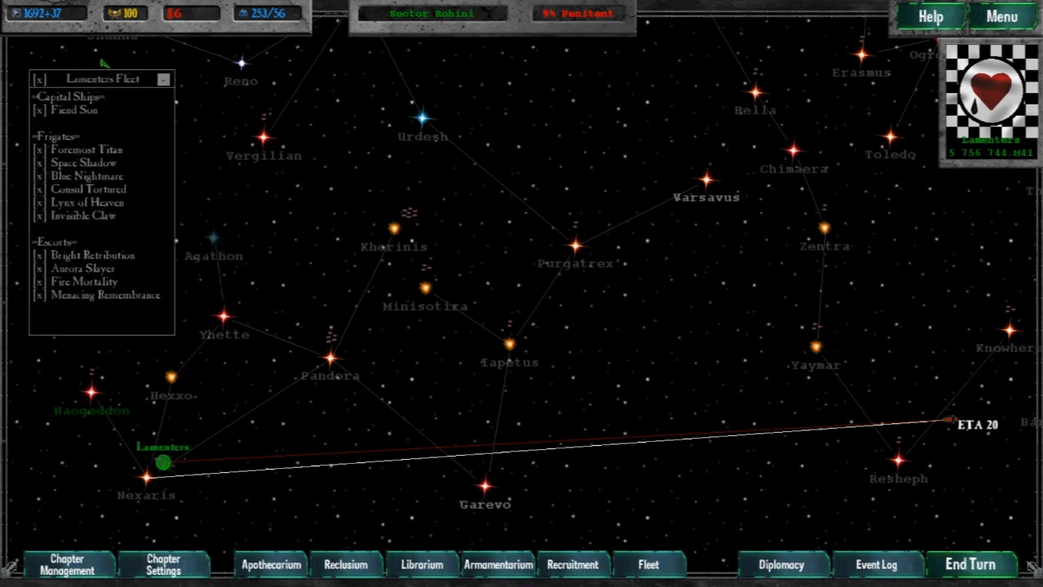
left_click(163, 80)
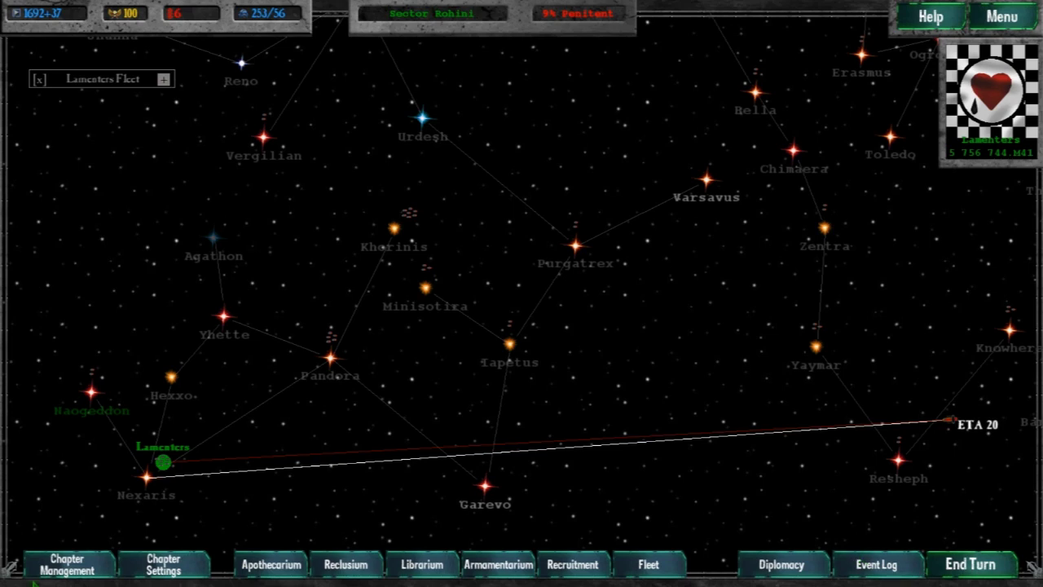
Step: Review the headquarters roster in the chapter organization, then return to the star map
left_click(66, 565)
left_click(514, 150)
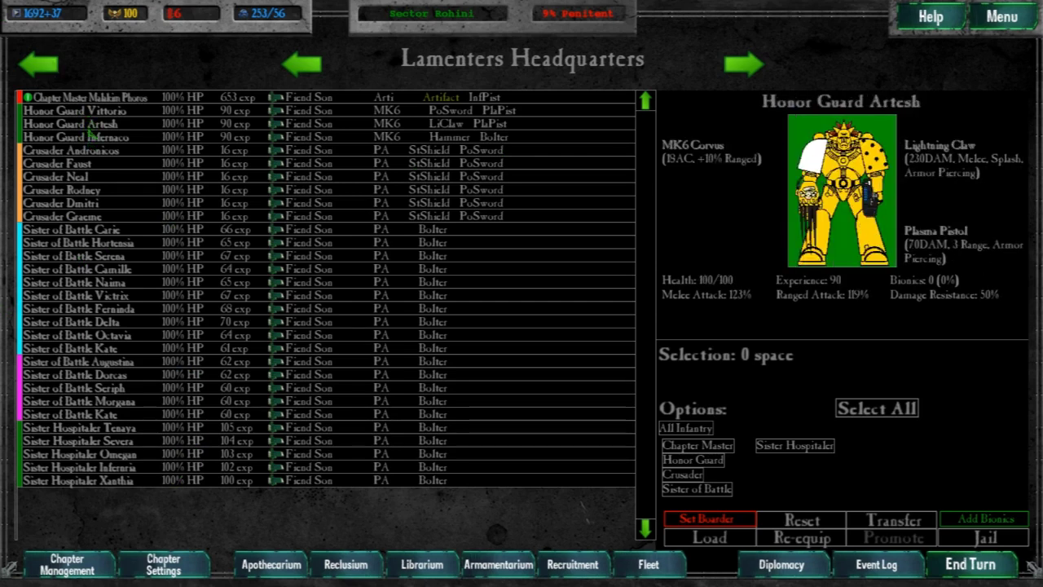
left_click(38, 64)
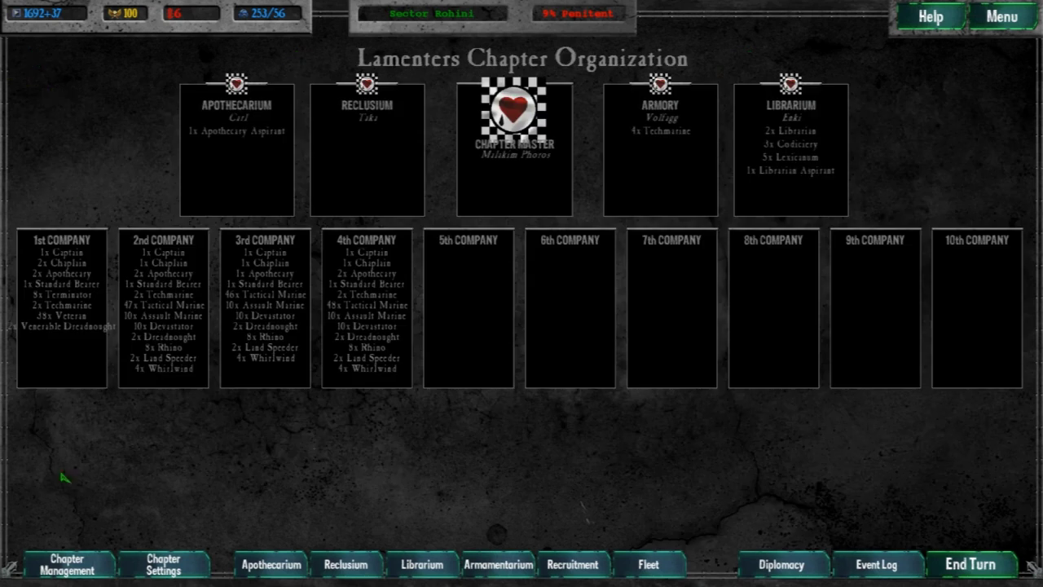
left_click(39, 544)
Step: Route the Lamenters fleet from Nexaris to Naogeddon and end turns until it arrives
left_click(164, 465)
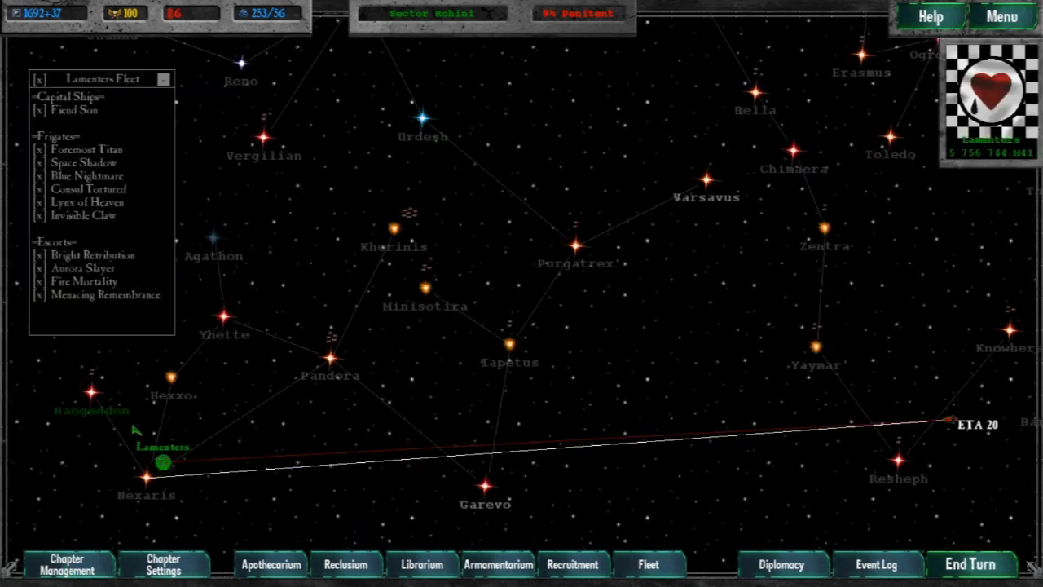
left_click(94, 393)
left_click(970, 564)
left_click(970, 564)
left_click(224, 316)
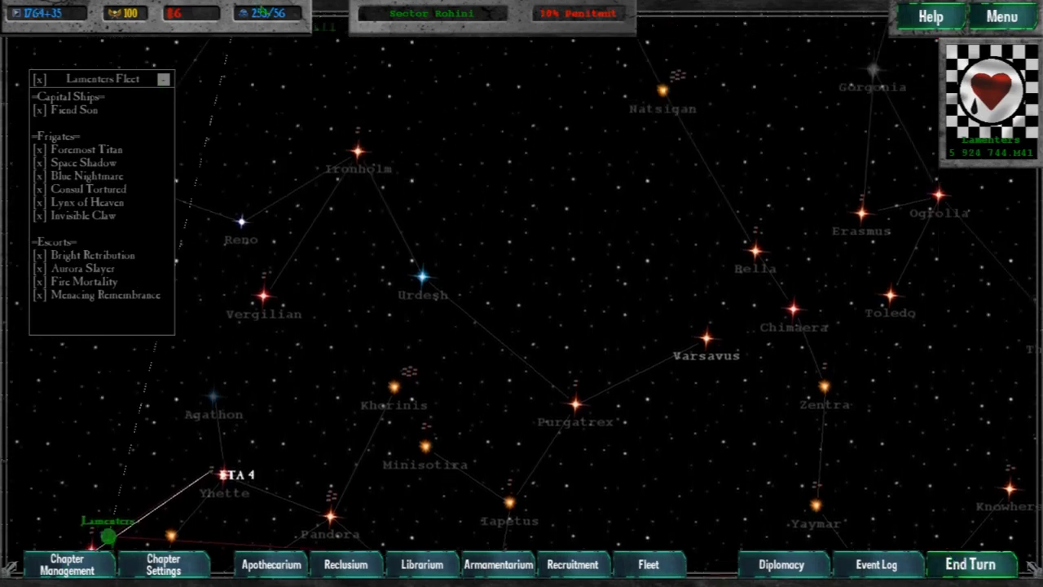
Step: Collapse the fleet's ship list and inspect planets Artaxerxes I and II
left_click(164, 79)
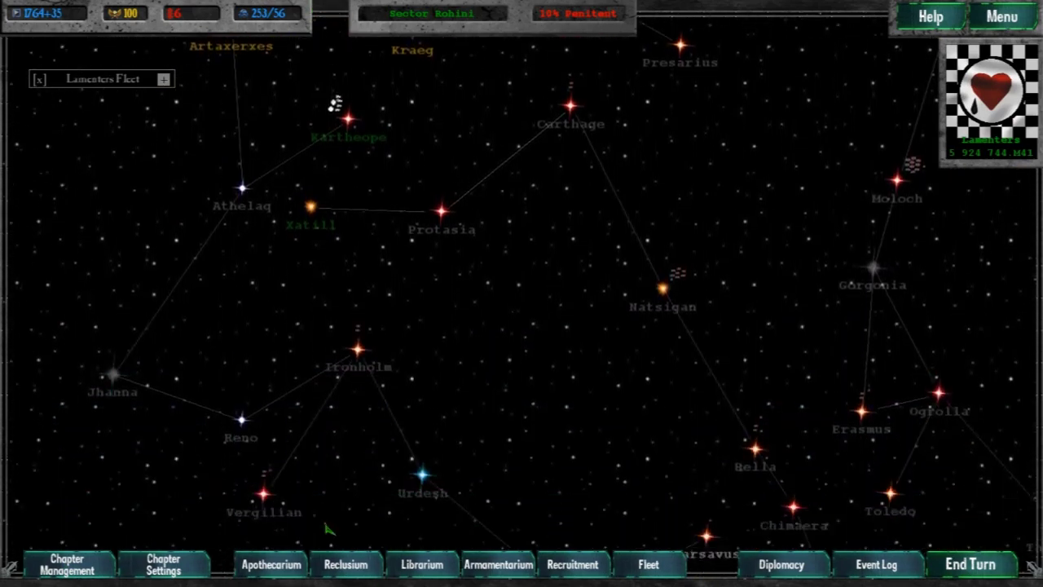
left_click(231, 153)
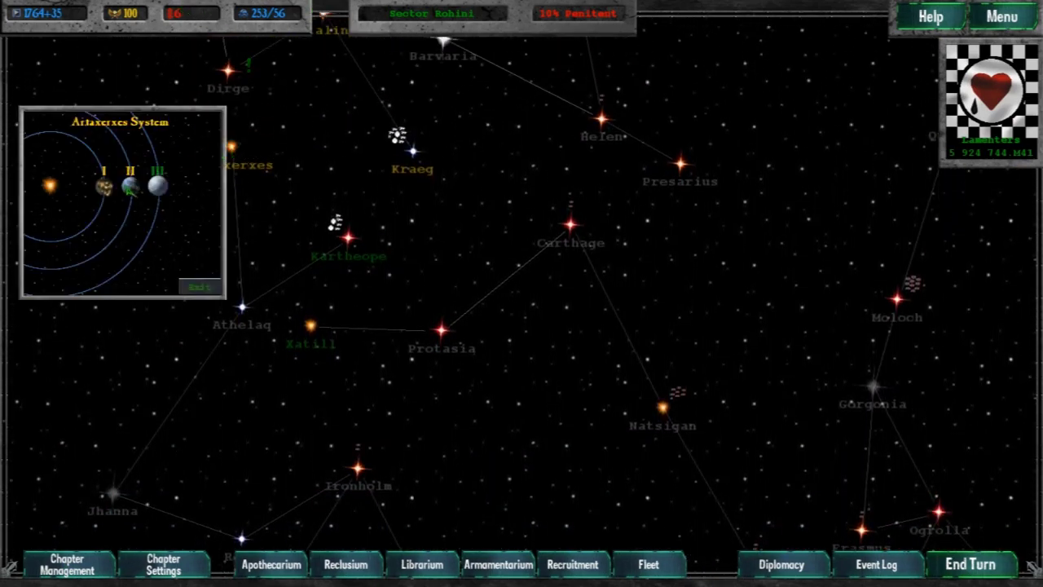
left_click(128, 190)
left_click(131, 189)
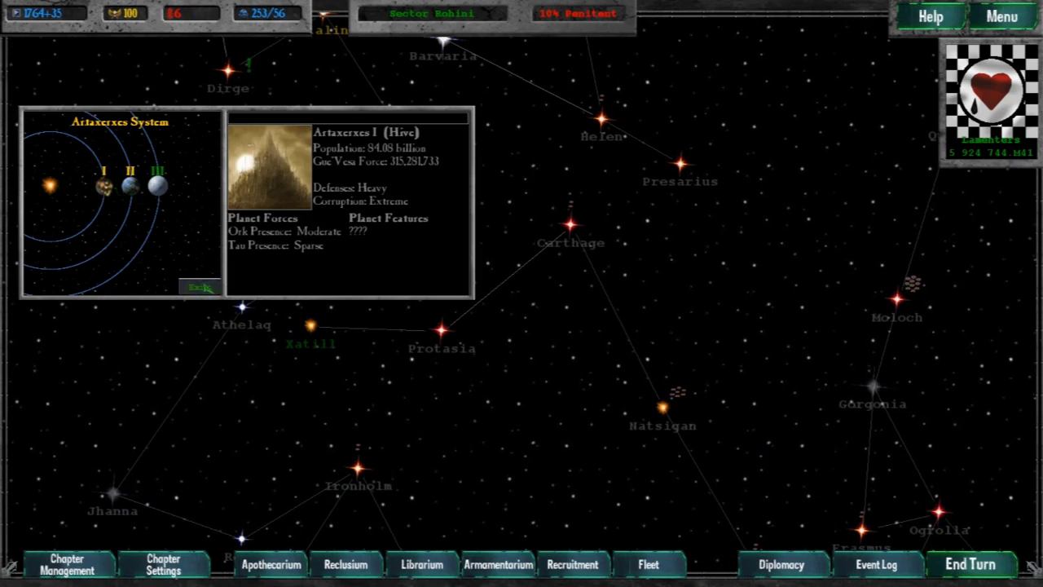
left_click(204, 287)
Step: Inspect planets Dirge III and Dirge I
left_click(233, 195)
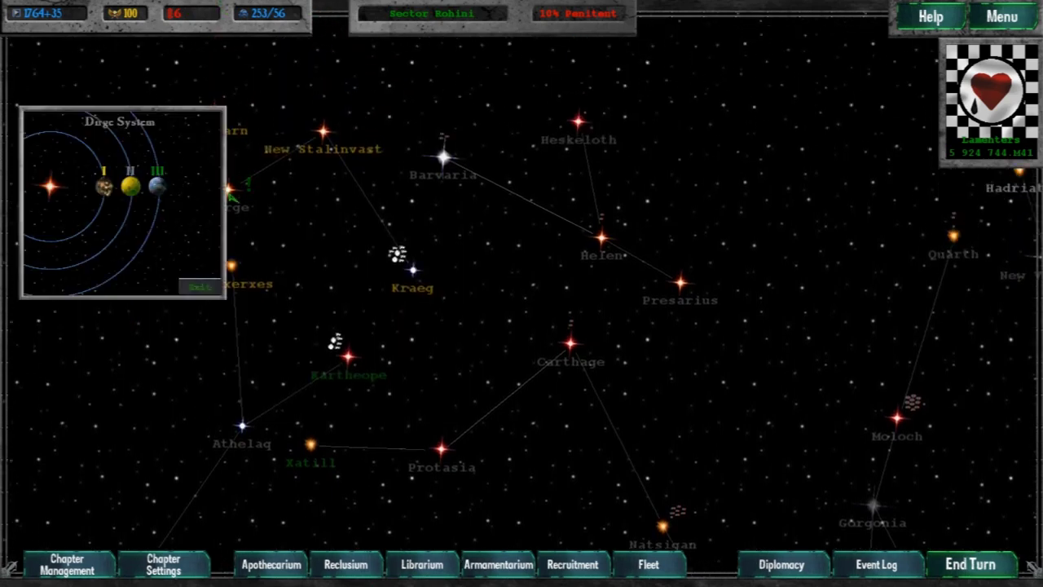
left_click(157, 188)
left_click(105, 187)
left_click(196, 289)
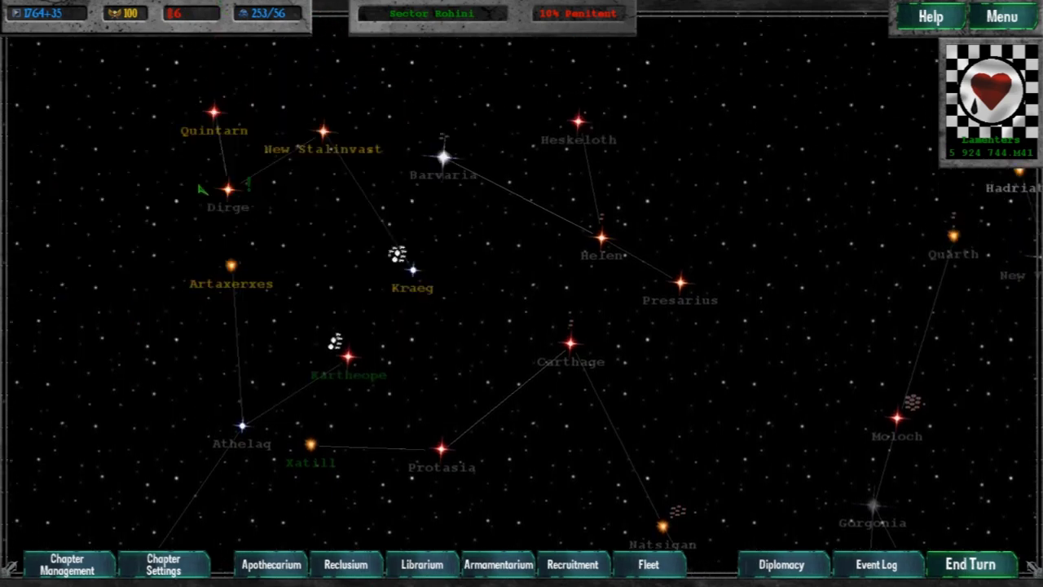
Step: Inspect planets Quintarn I and New Stalinvast I
left_click(228, 121)
left_click(105, 185)
left_click(199, 287)
left_click(323, 132)
left_click(105, 186)
left_click(199, 287)
scroll(521, 293, "down", 10)
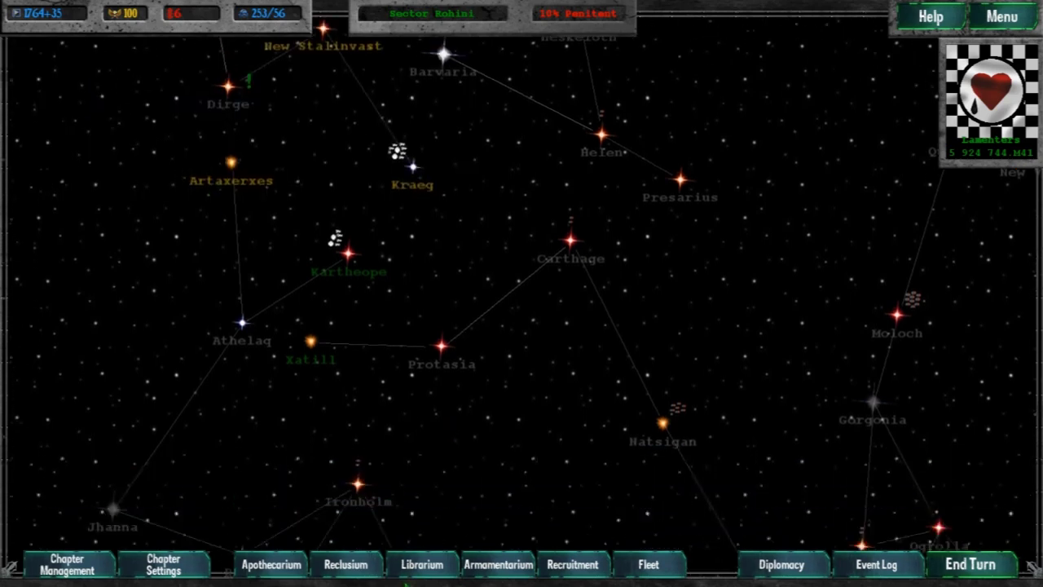
scroll(522, 293, "down", 5)
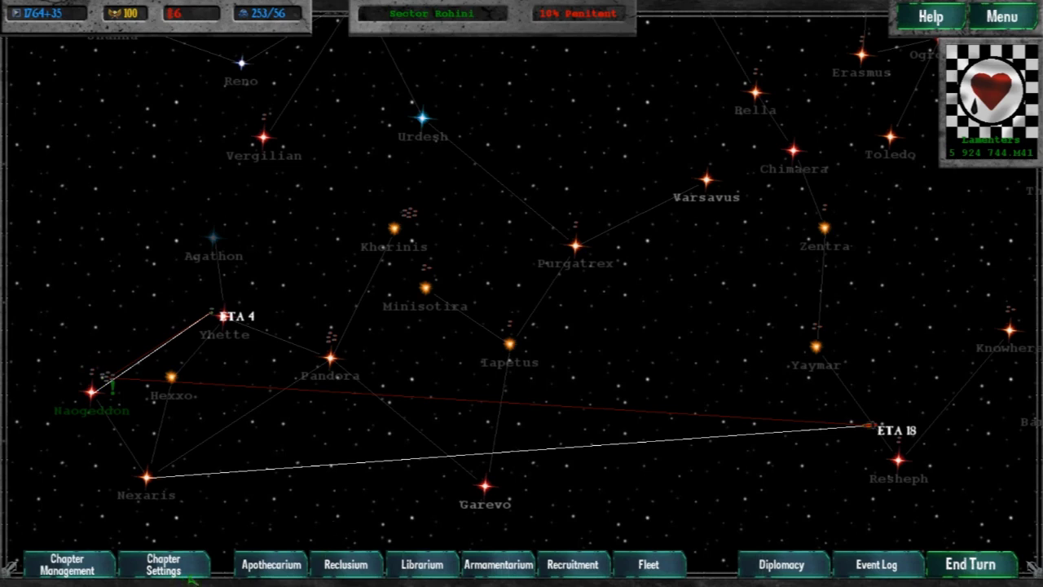
Step: Check the Librarium report and end the turn
left_click(423, 564)
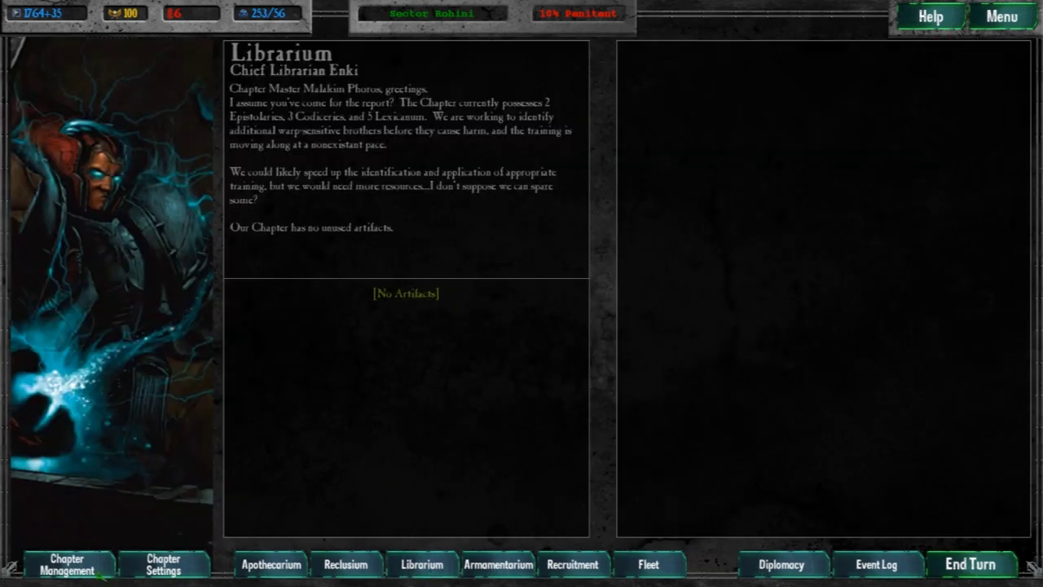
left_click(66, 564)
left_click(899, 541)
left_click(970, 564)
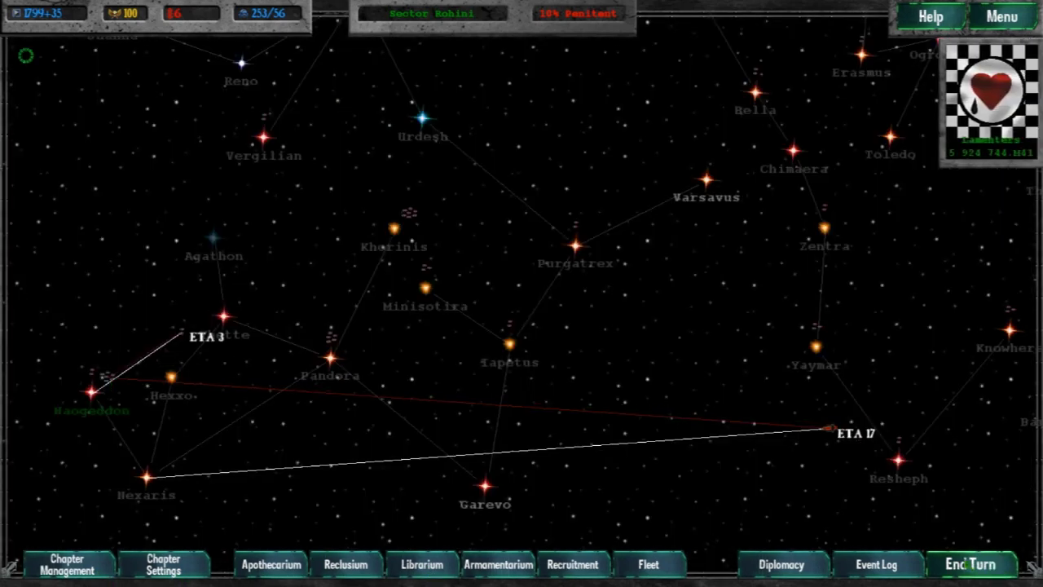
Step: Raid Naogeddon I with all units, defeating its Orks down to Sparse
left_click(92, 393)
left_click(103, 186)
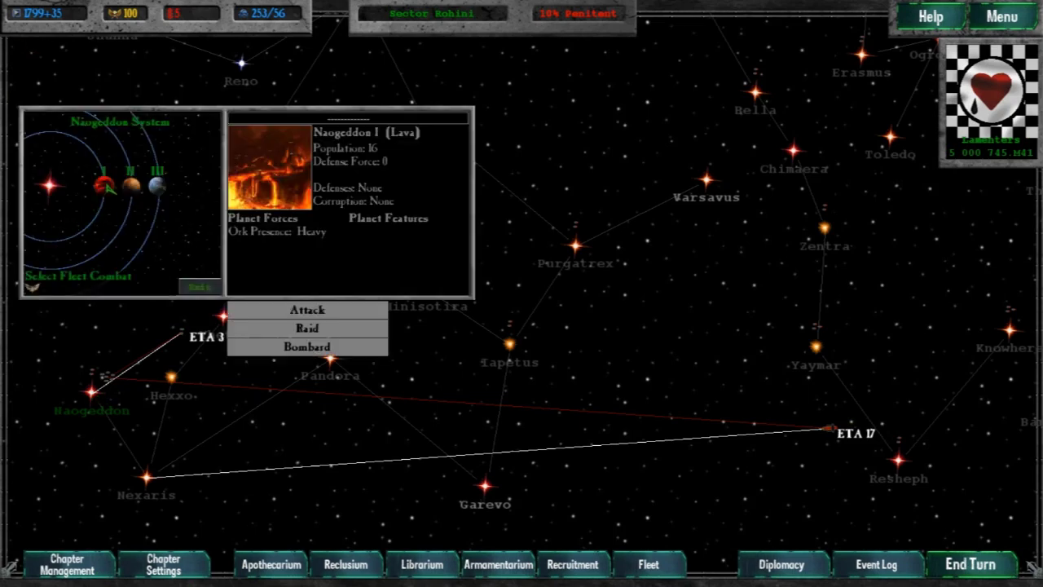
left_click(157, 186)
left_click(103, 186)
left_click(307, 328)
left_click(511, 183)
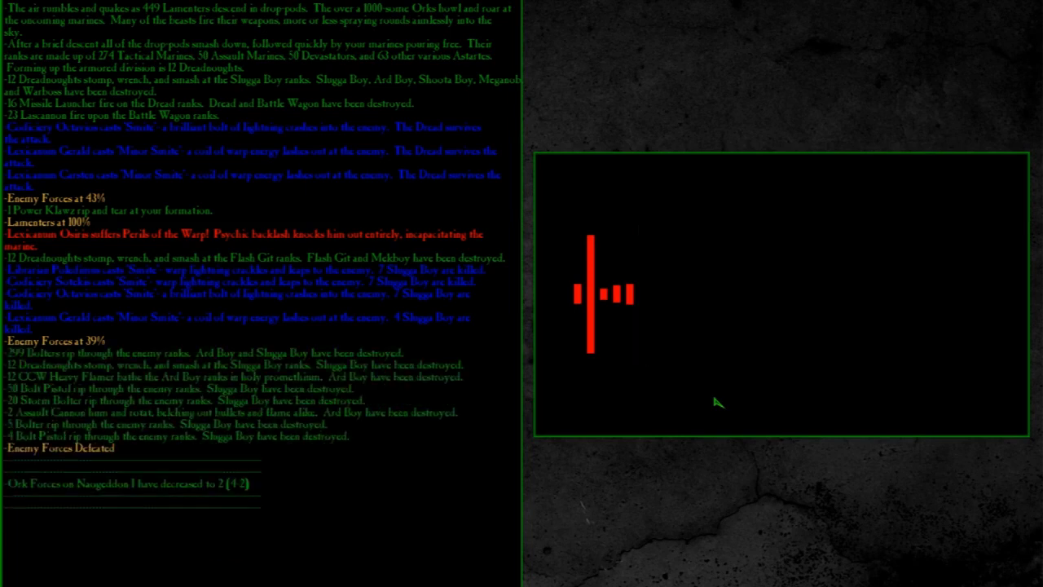
key("Return")
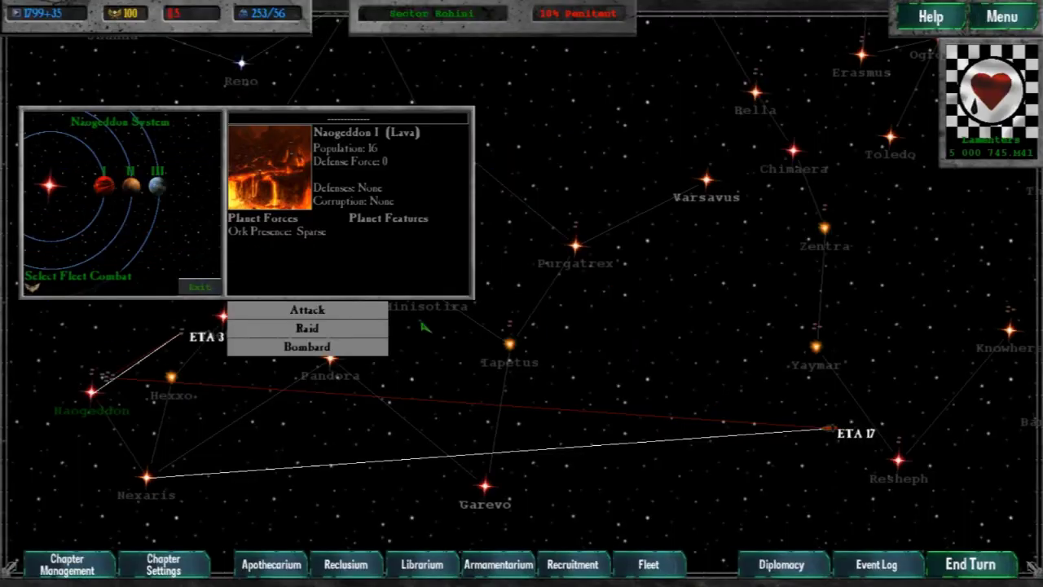
Step: Raid Naogeddon II with all units, cutting its Ork forces to 1, then close the system view
left_click(157, 186)
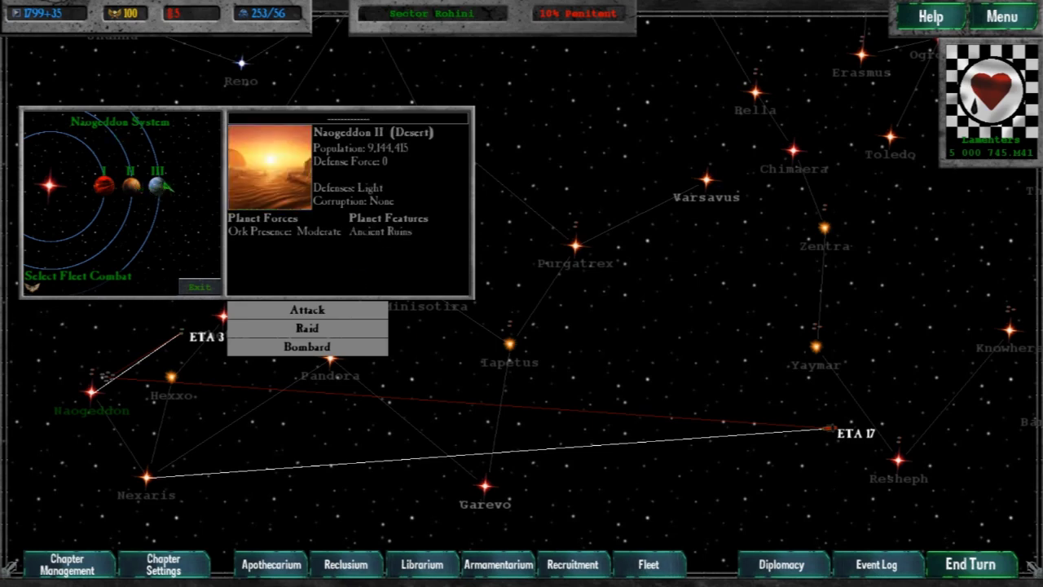
left_click(306, 327)
left_click(511, 184)
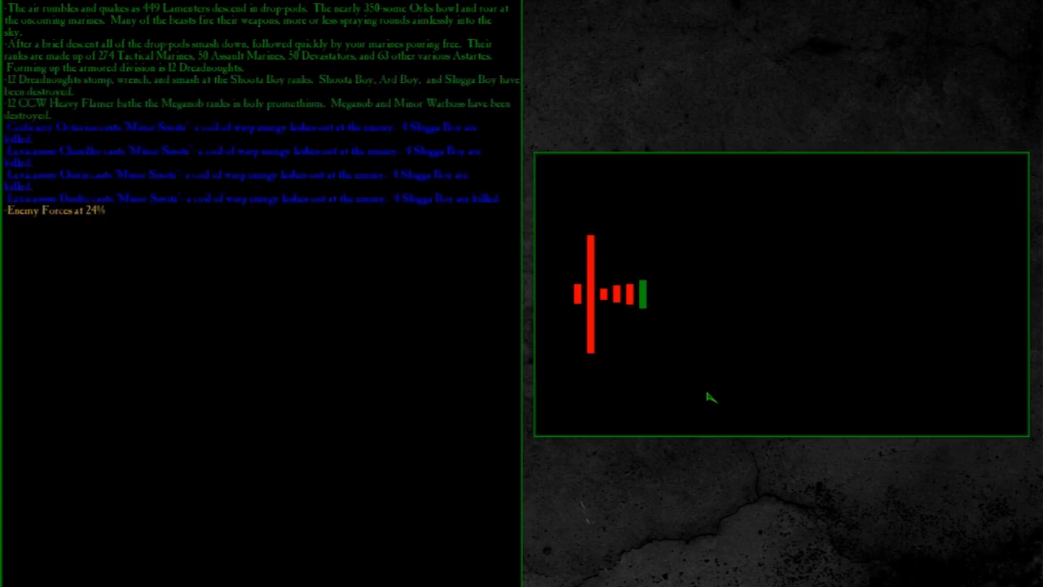
key("Return")
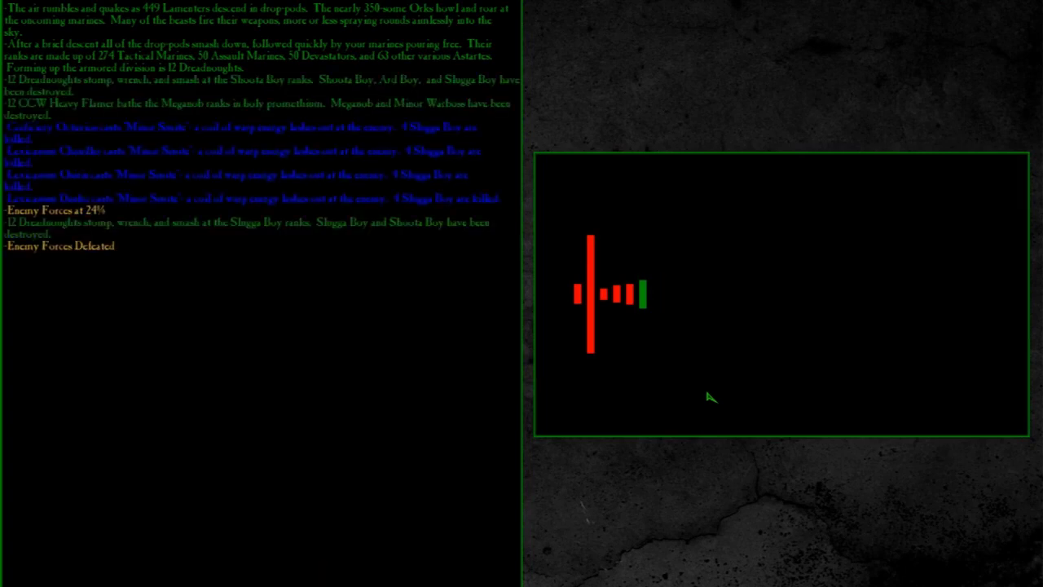
key("Return")
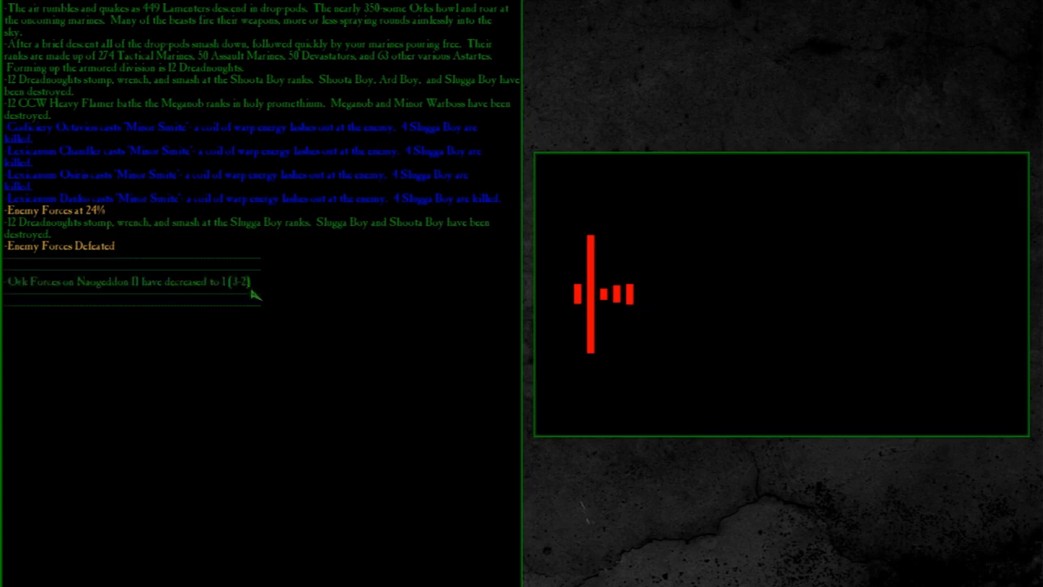
key("Return")
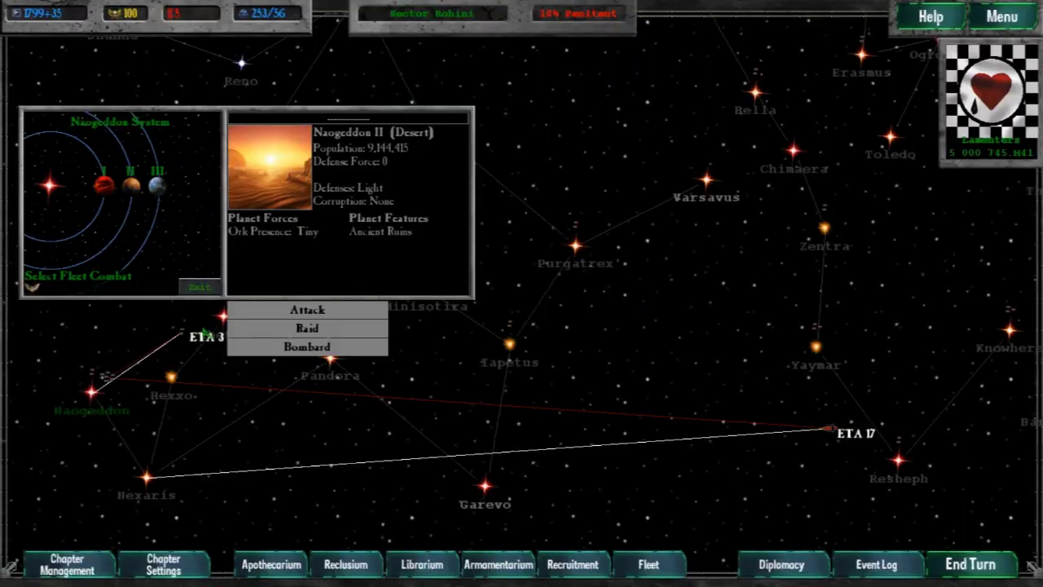
left_click(200, 286)
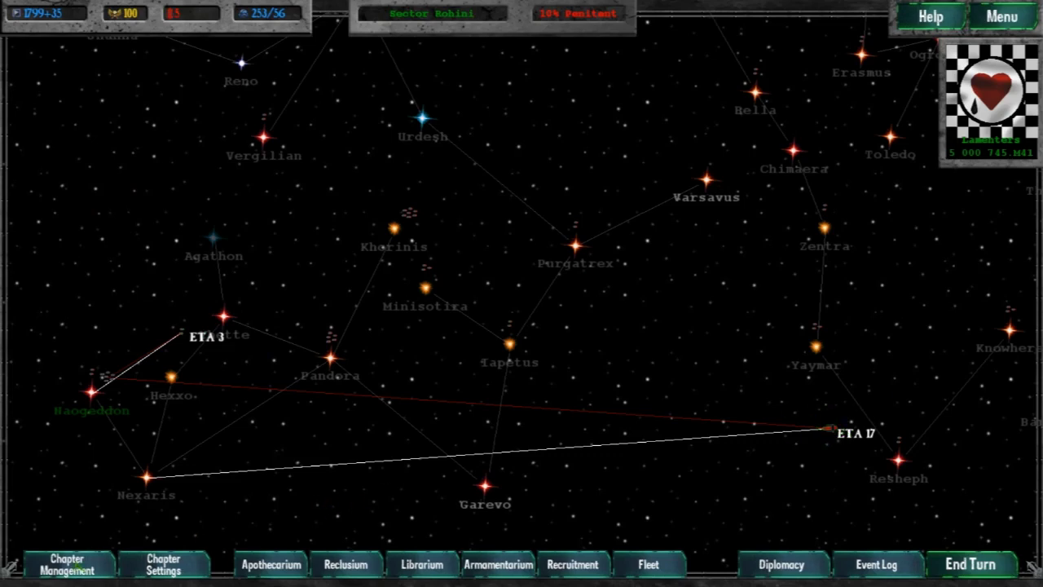
left_click(78, 569)
Step: Check the Librarium and Armamentarium, then select Captain Colopatiron in the 4th Company roster
left_click(438, 568)
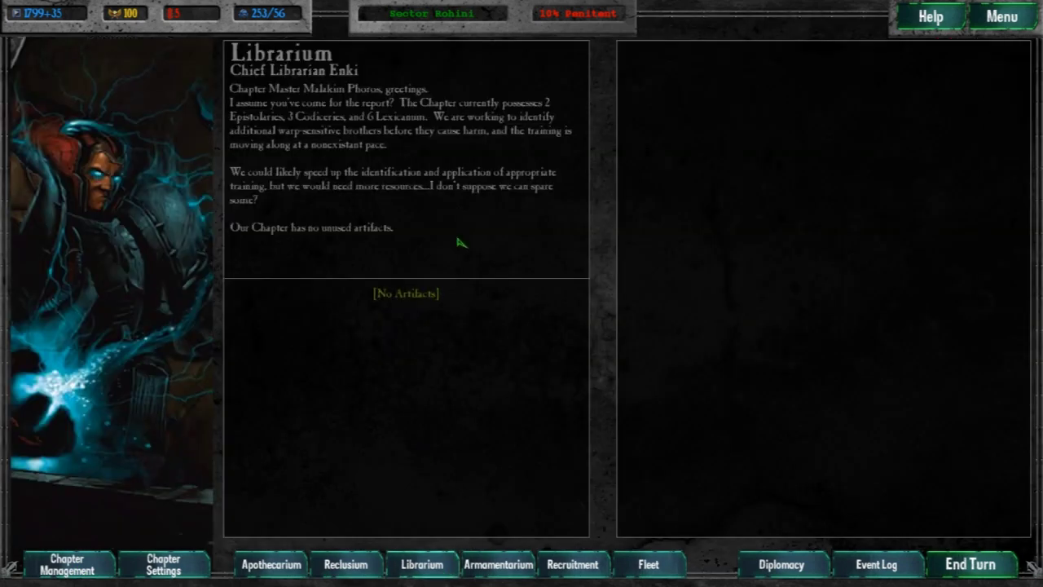
left_click(498, 565)
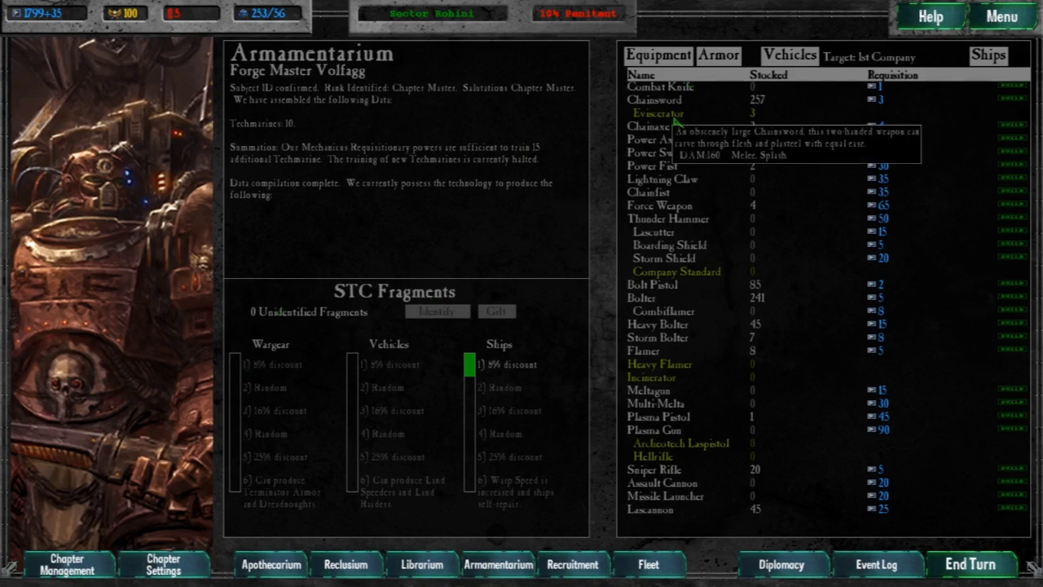
left_click(67, 564)
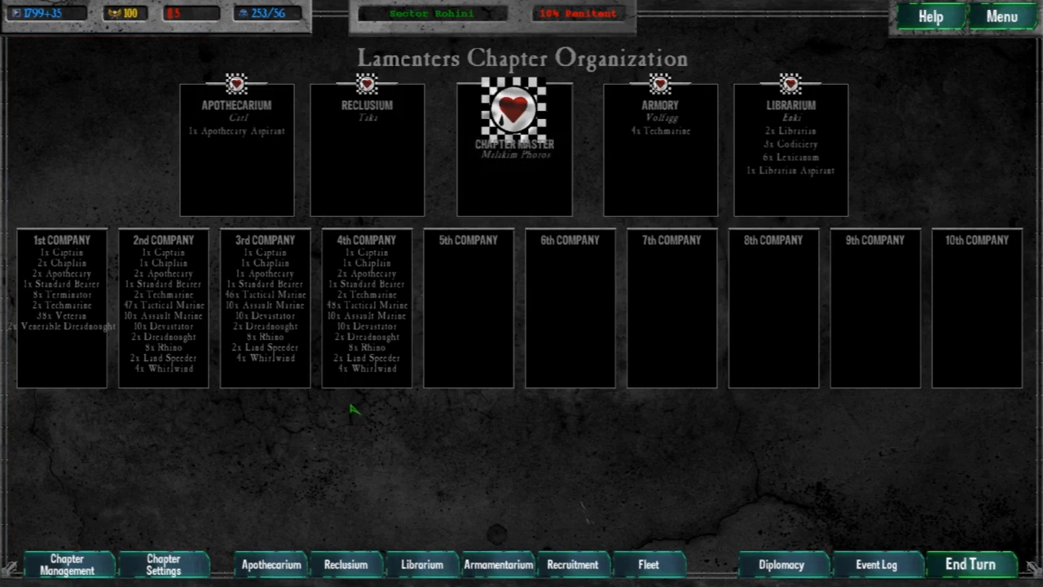
left_click(367, 309)
left_click(285, 98)
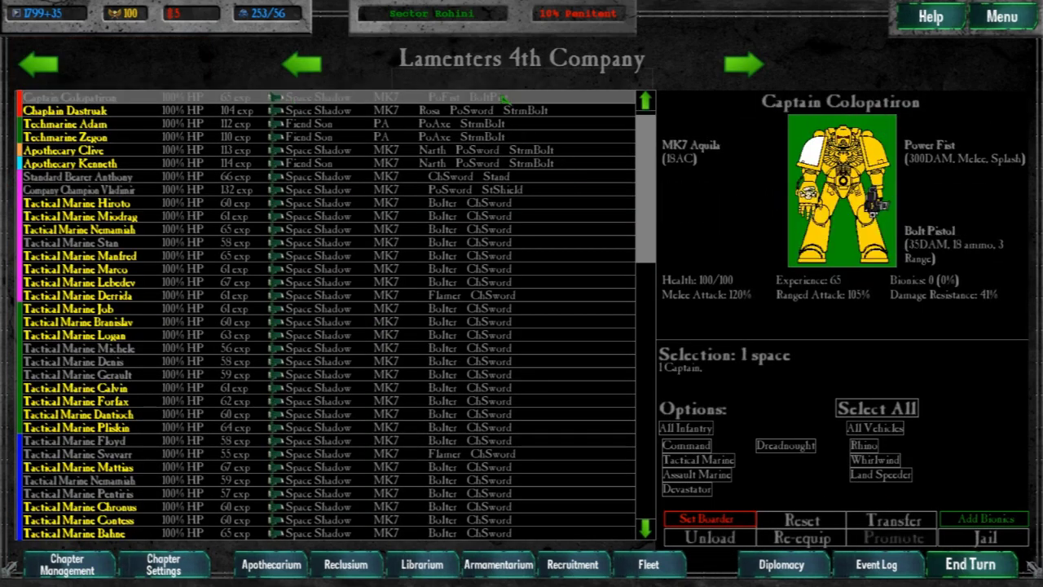
Step: Give Captain Colopatiron MK8 Errant armour, an Eviscerator and a Plasma Pistol
left_click(802, 538)
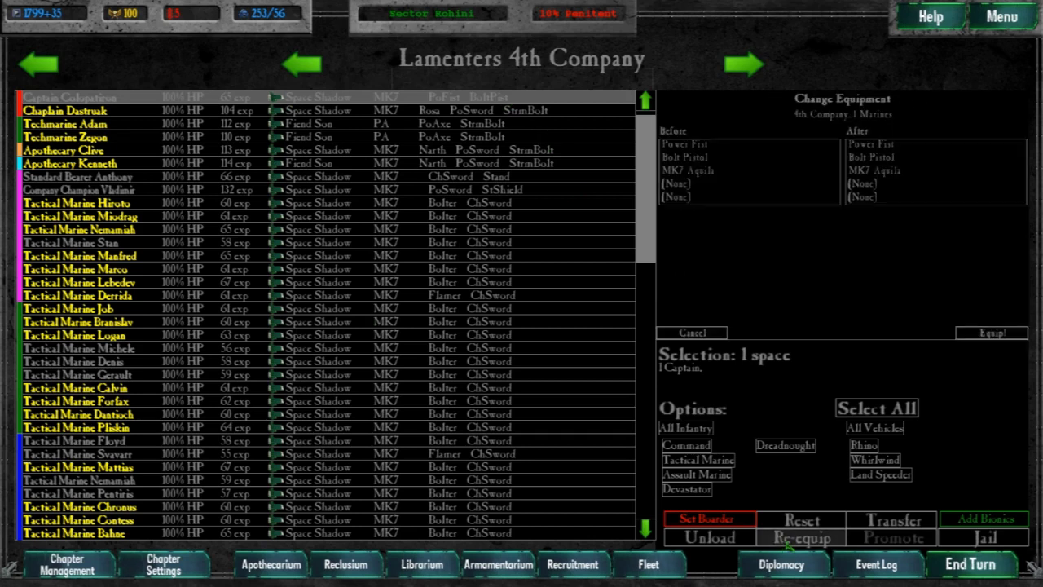
left_click(884, 171)
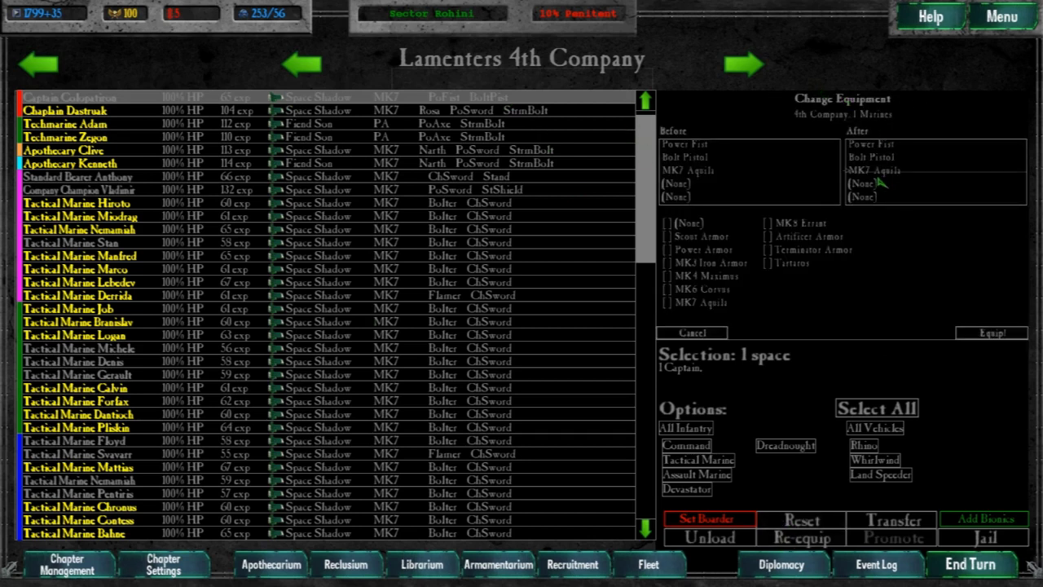
left_click(770, 224)
left_click(870, 145)
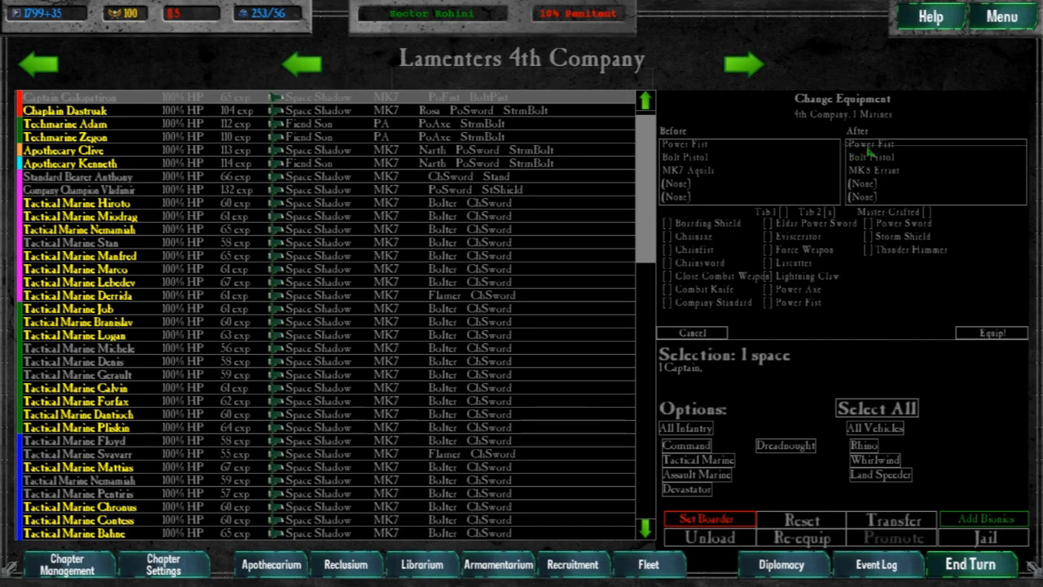
left_click(770, 236)
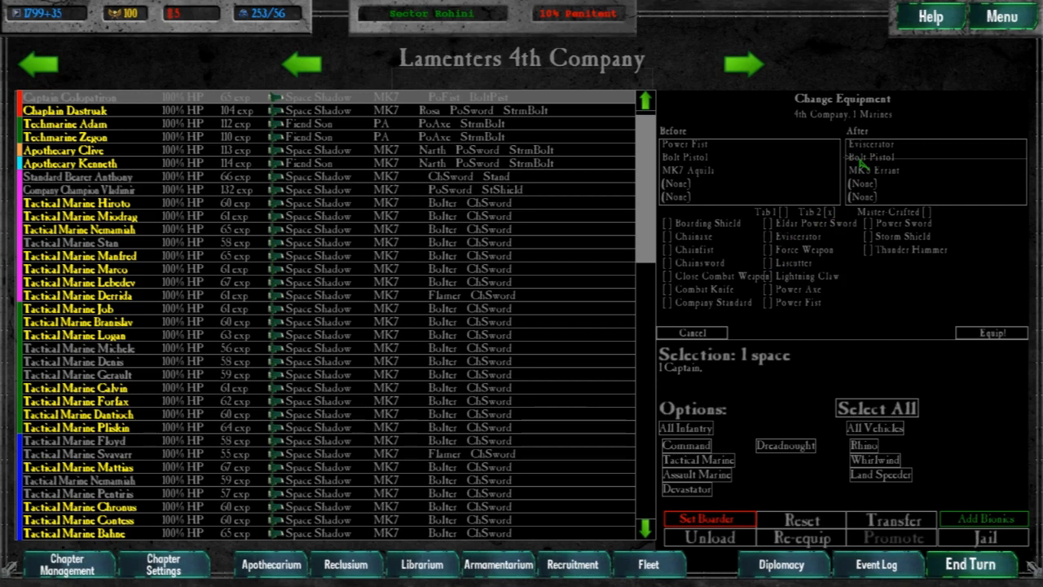
left_click(785, 212)
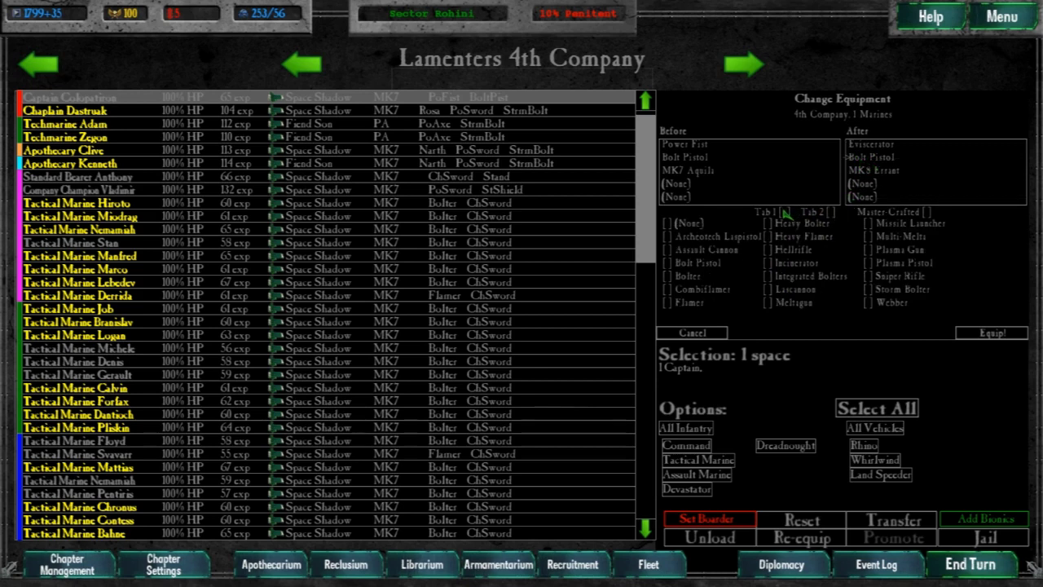
left_click(871, 263)
left_click(992, 333)
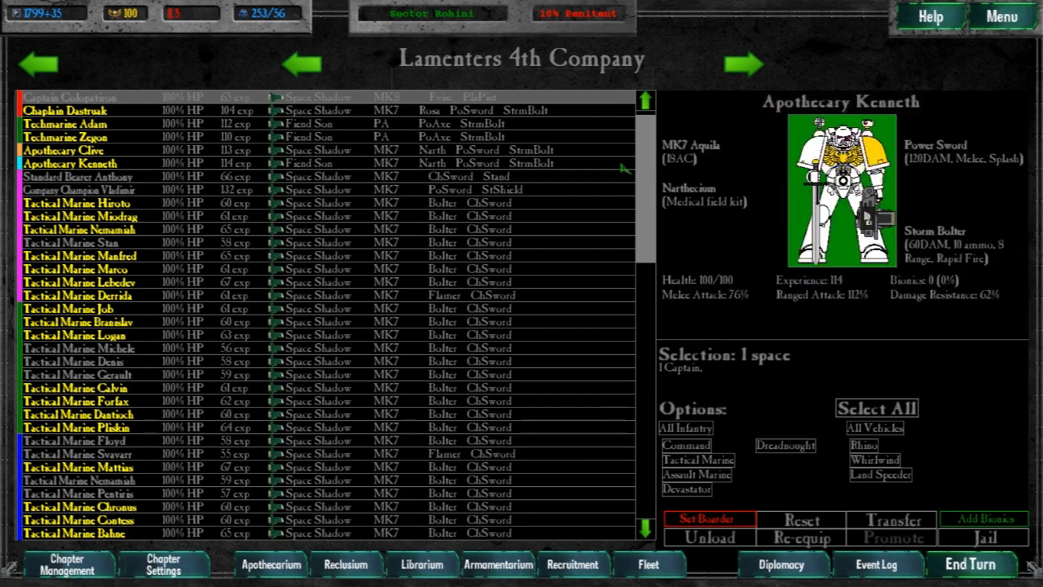
left_click(551, 98)
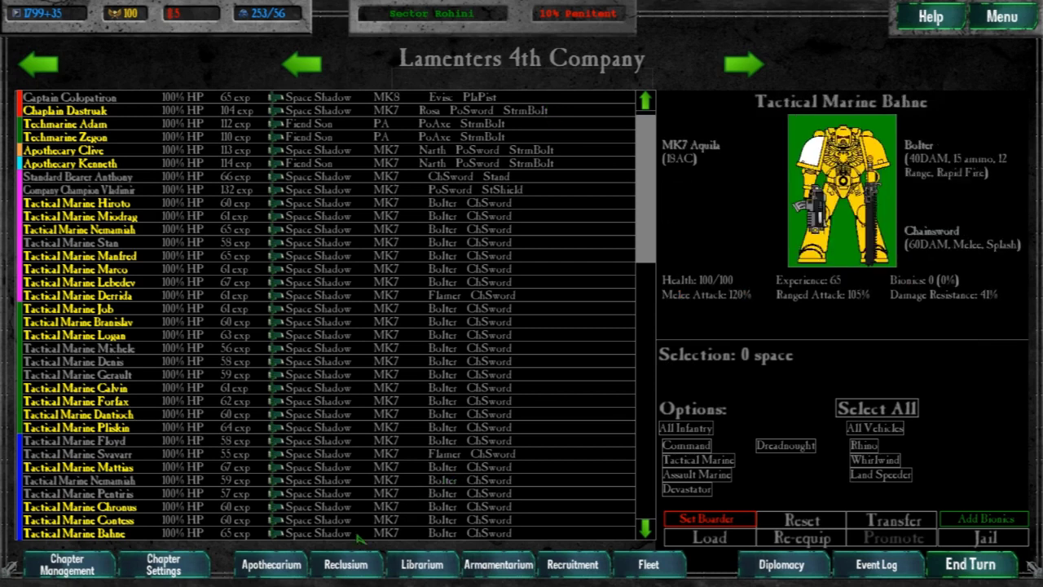
left_click(82, 570)
Step: End the turn and raid Naogeddon III with all forces, reducing its Orks to Tiny
key("Return")
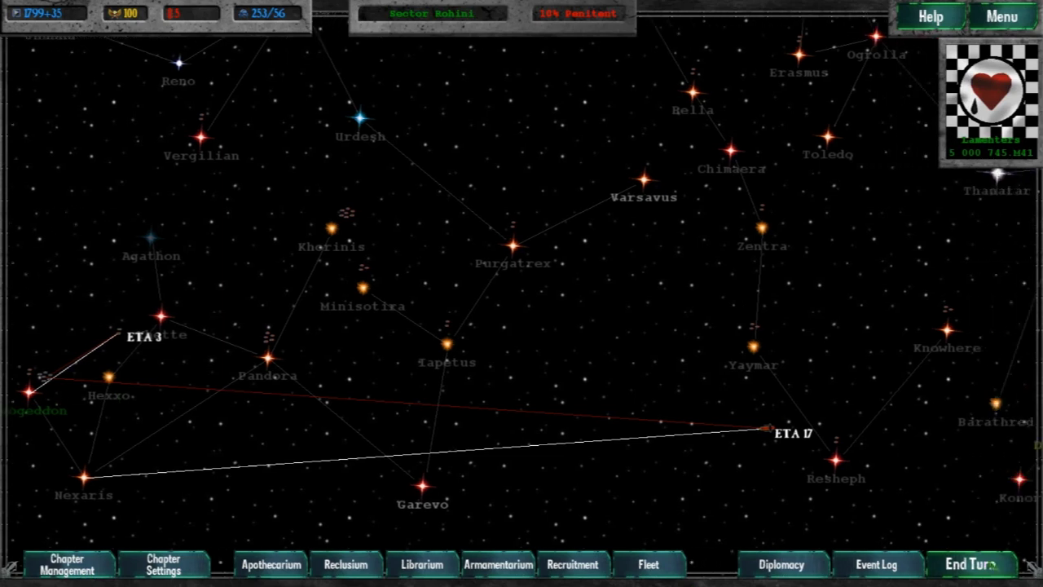
left_click(29, 392)
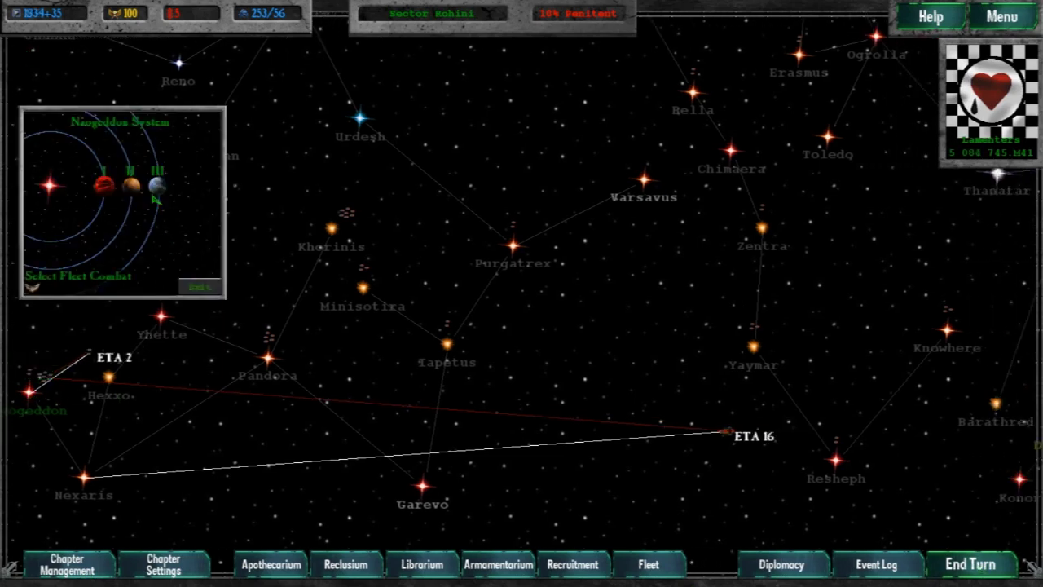
left_click(104, 182)
left_click(156, 186)
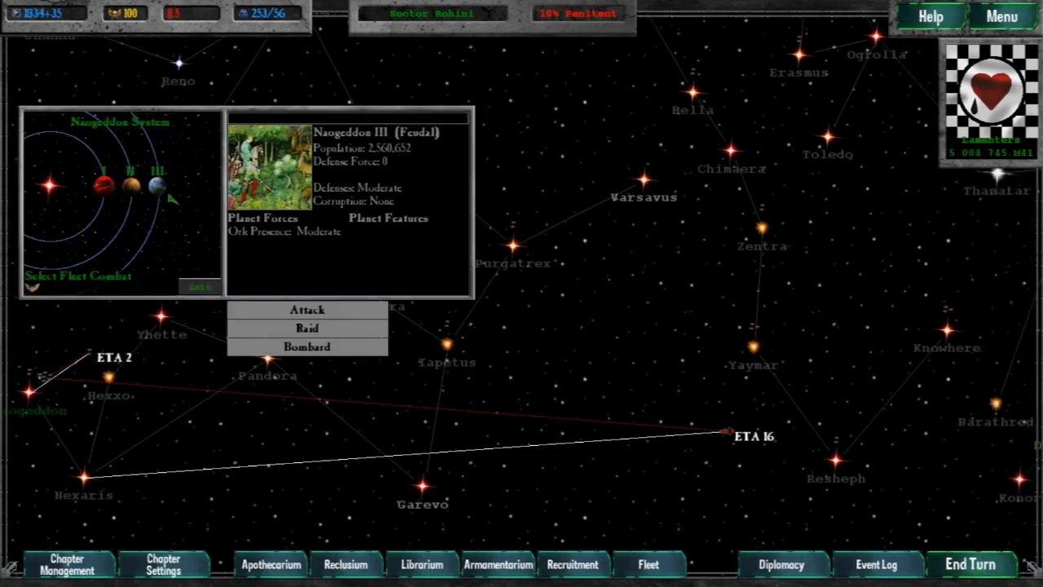
left_click(308, 330)
left_click(511, 183)
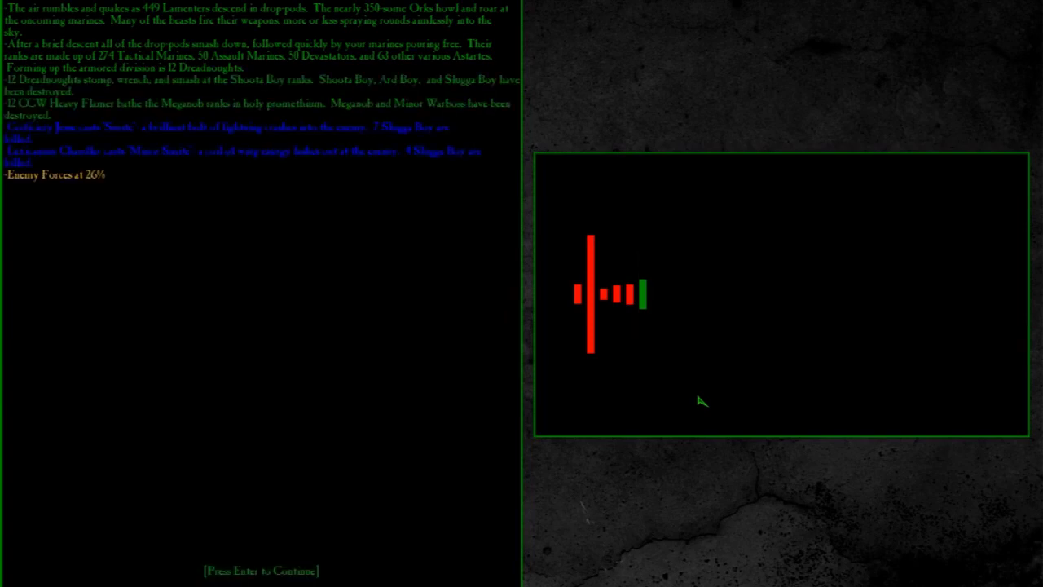
key("Return")
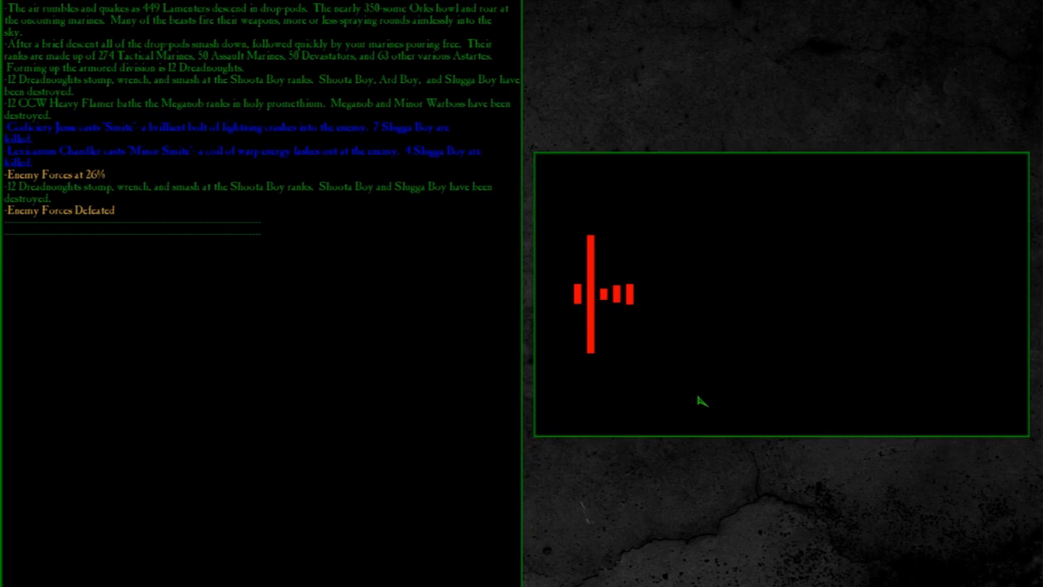
key("Return")
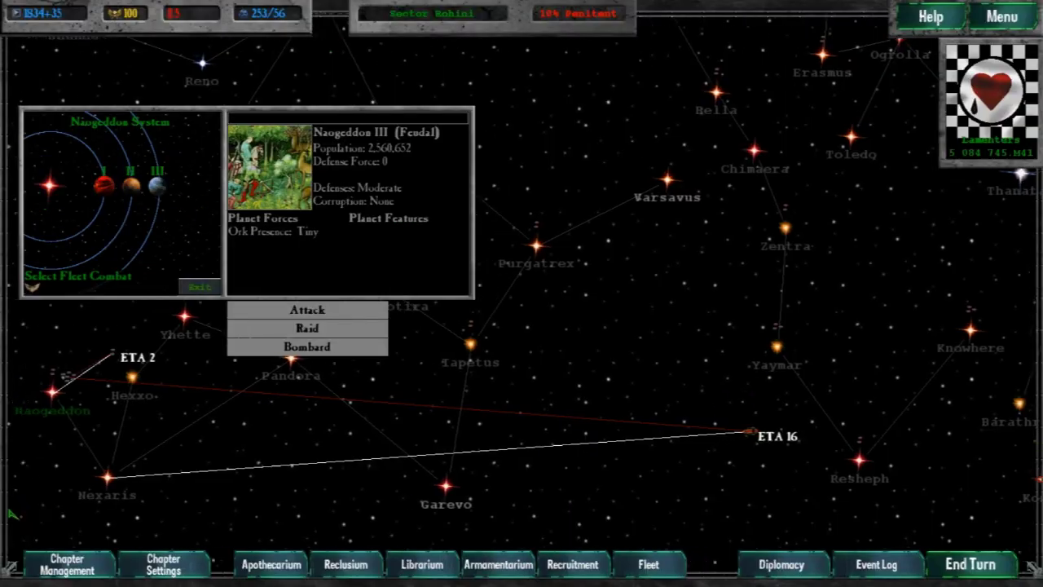
Step: Launch an all-forces raid on Naogeddon II
left_click(130, 185)
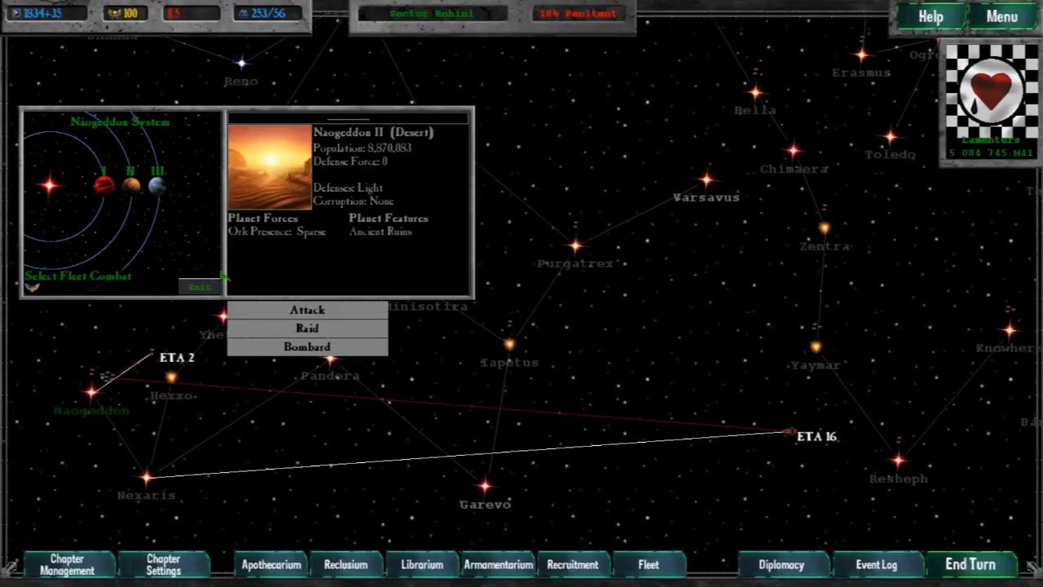
left_click(307, 328)
left_click(510, 183)
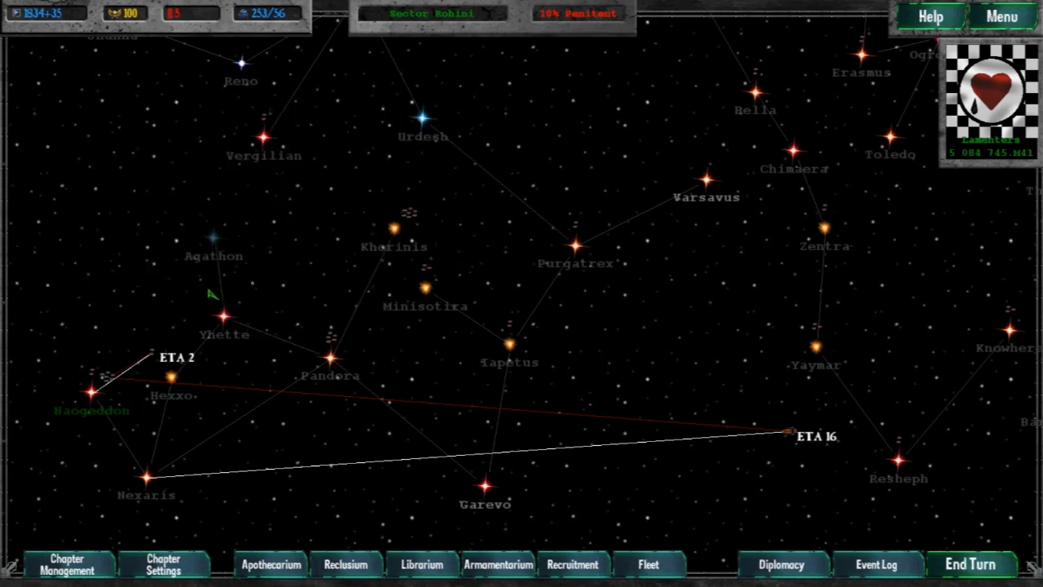
Step: End the turn and attack Naogeddon I with all forces, wiping its Orks to 0
left_click(973, 564)
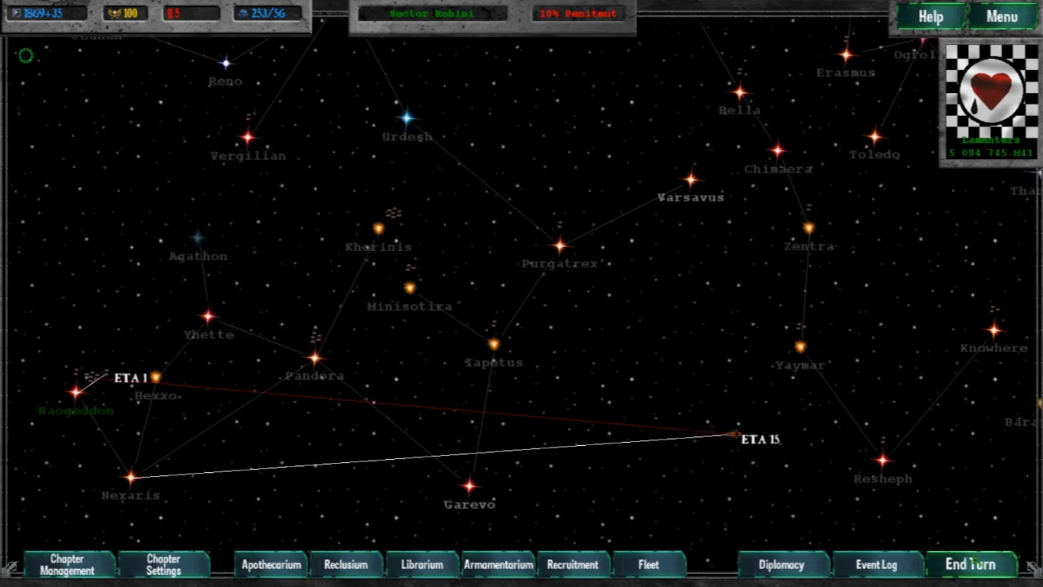
left_click(75, 401)
left_click(102, 184)
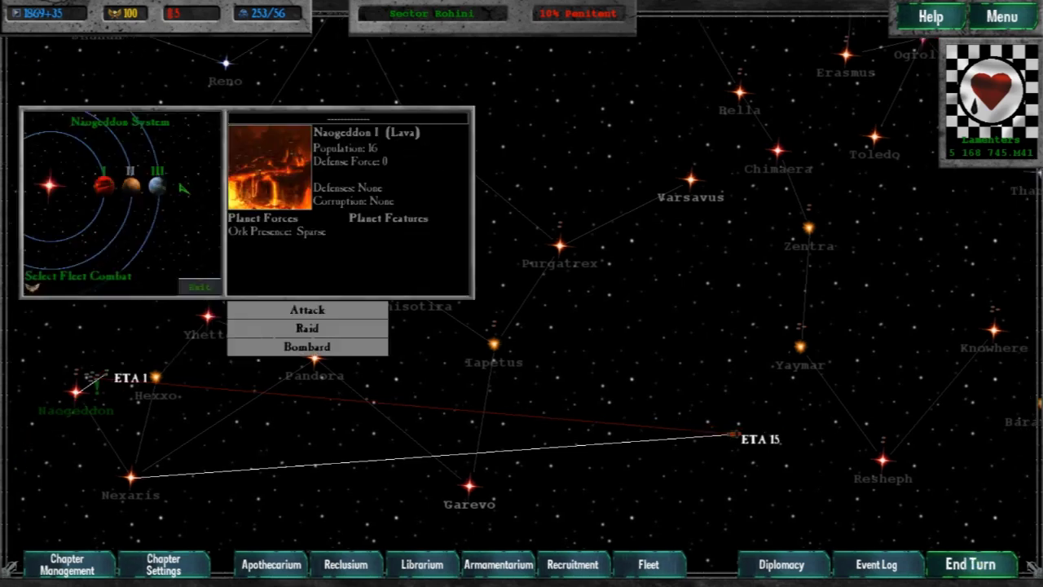
left_click(322, 311)
left_click(511, 183)
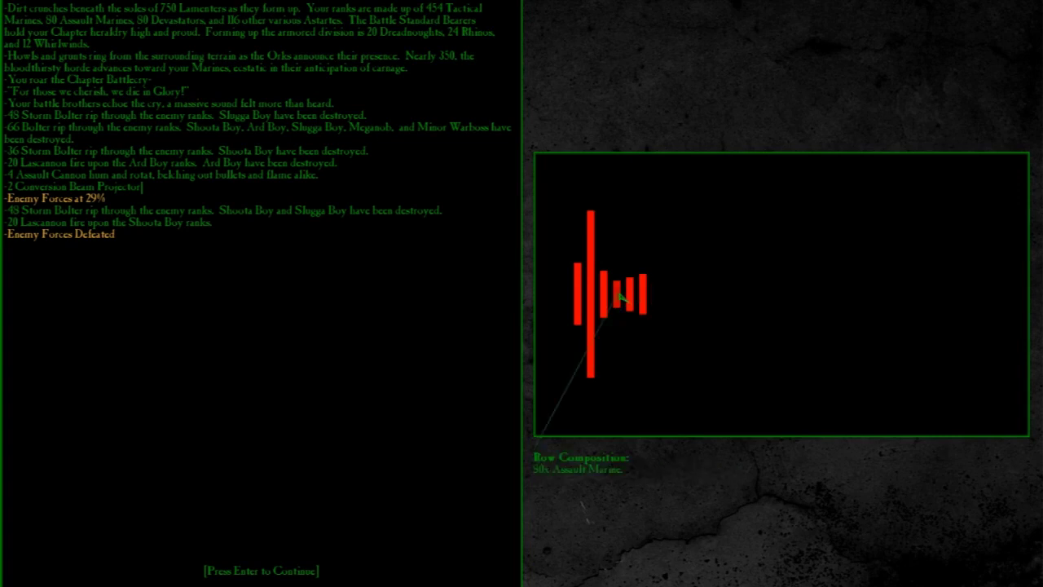
mouse_move(604, 293)
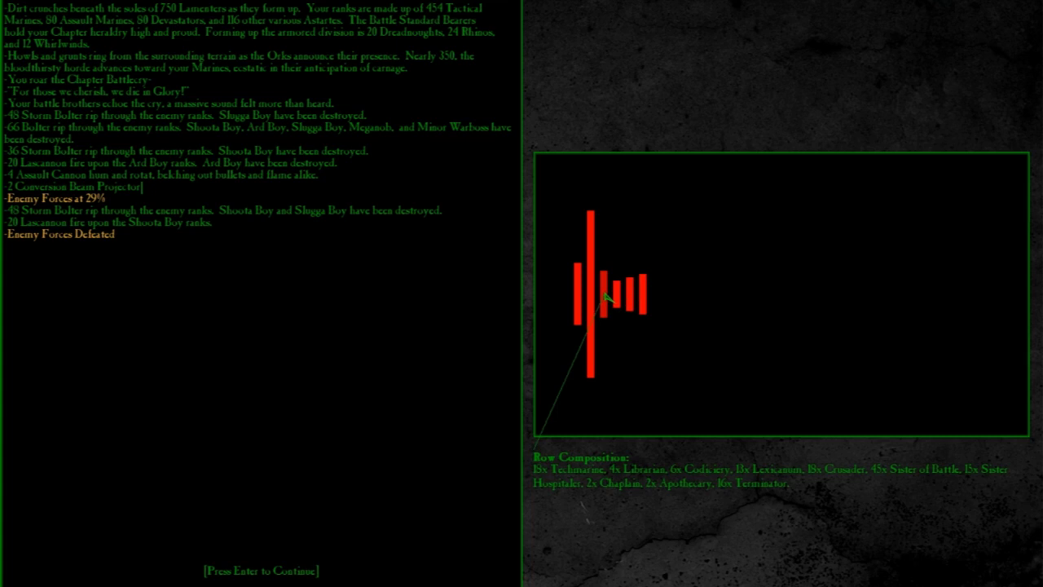
key("Return")
Step: Finish the Naogeddon I battle report, then raid Naogeddon III with all forces, losing one Librarian
key("Return")
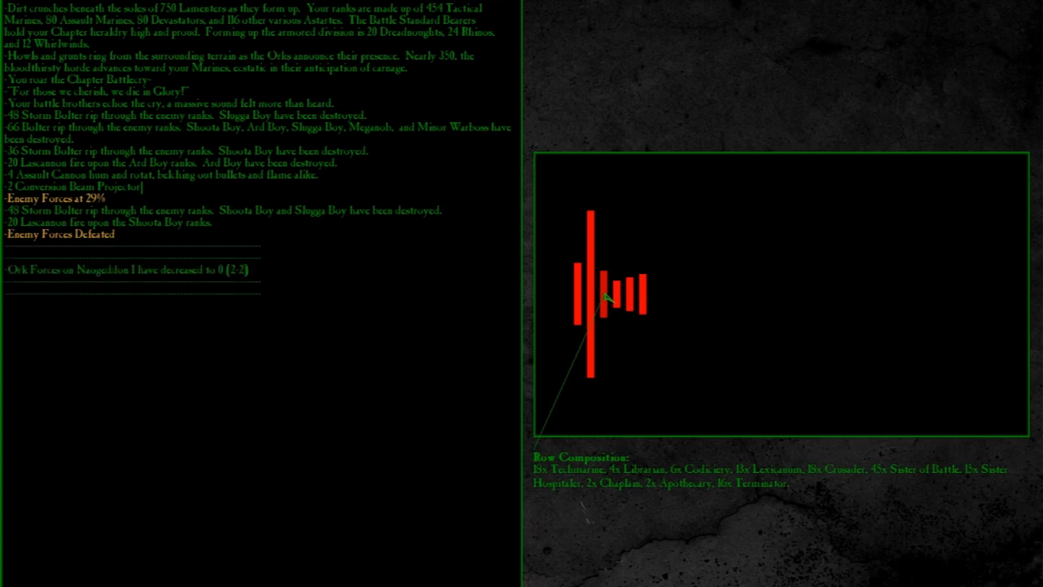
key("Return")
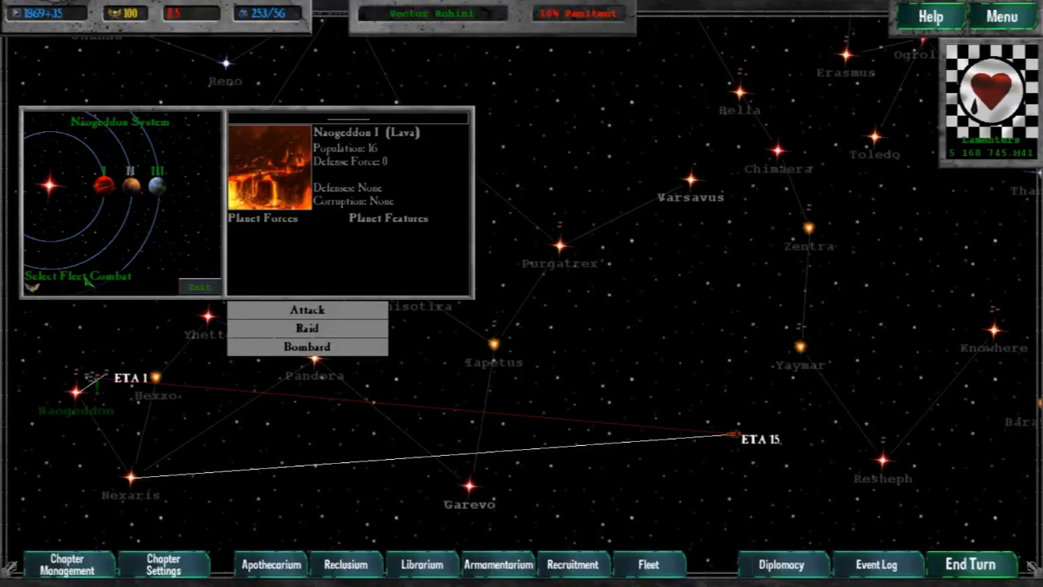
left_click(158, 187)
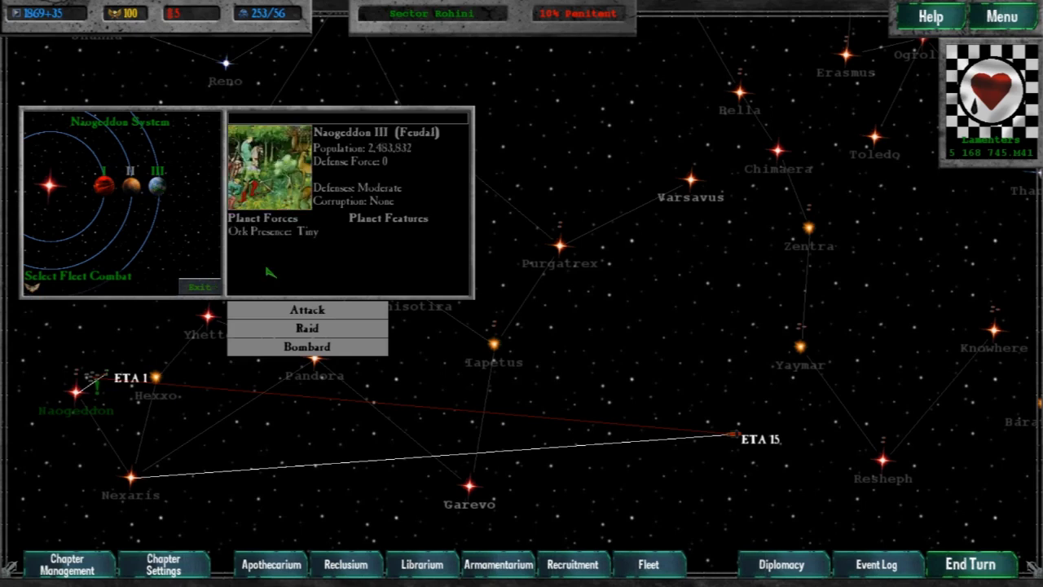
right_click(284, 321)
left_click(86, 398)
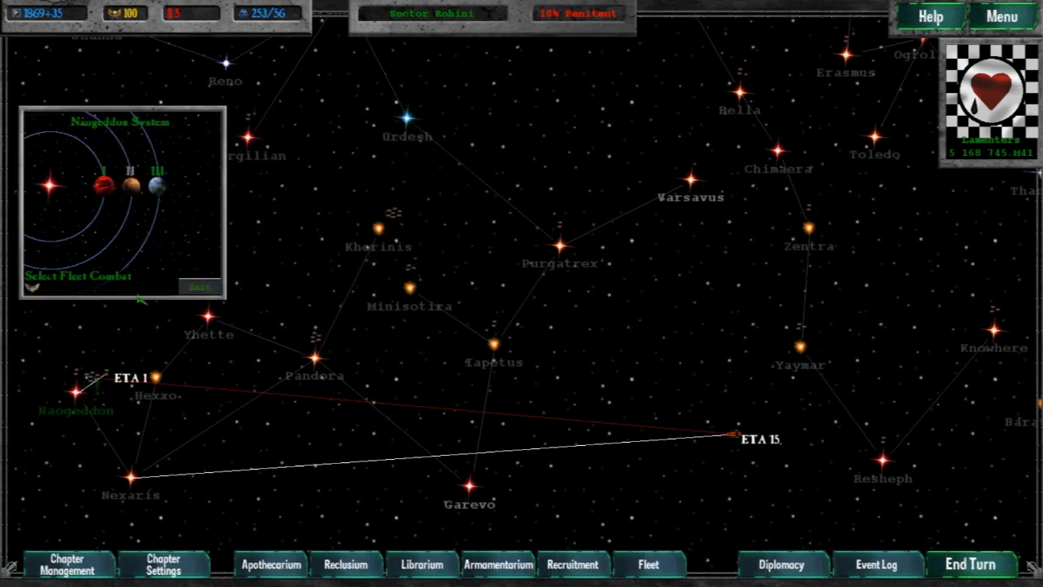
left_click(166, 188)
left_click(308, 331)
left_click(511, 184)
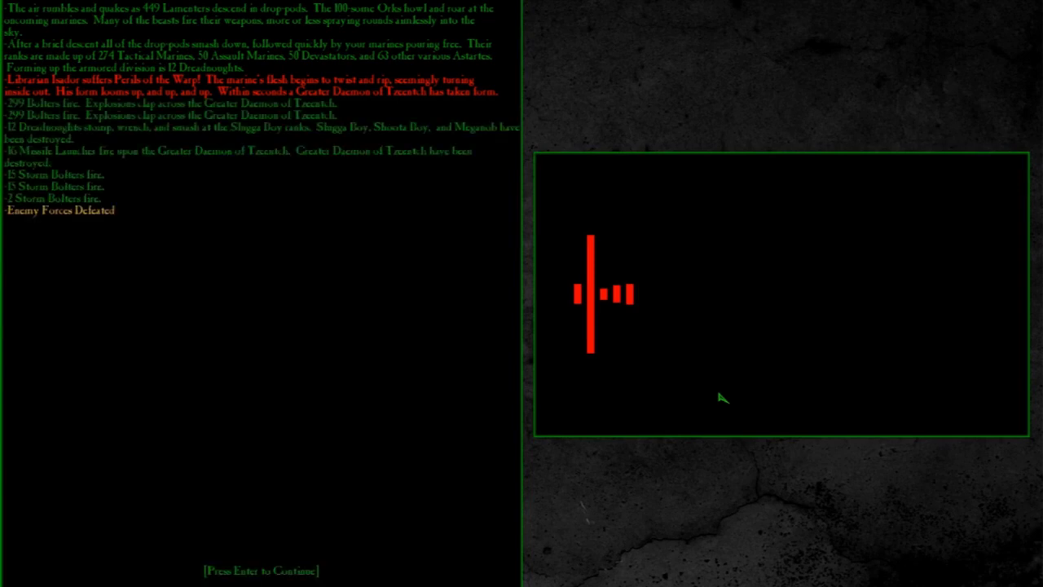
key("Return")
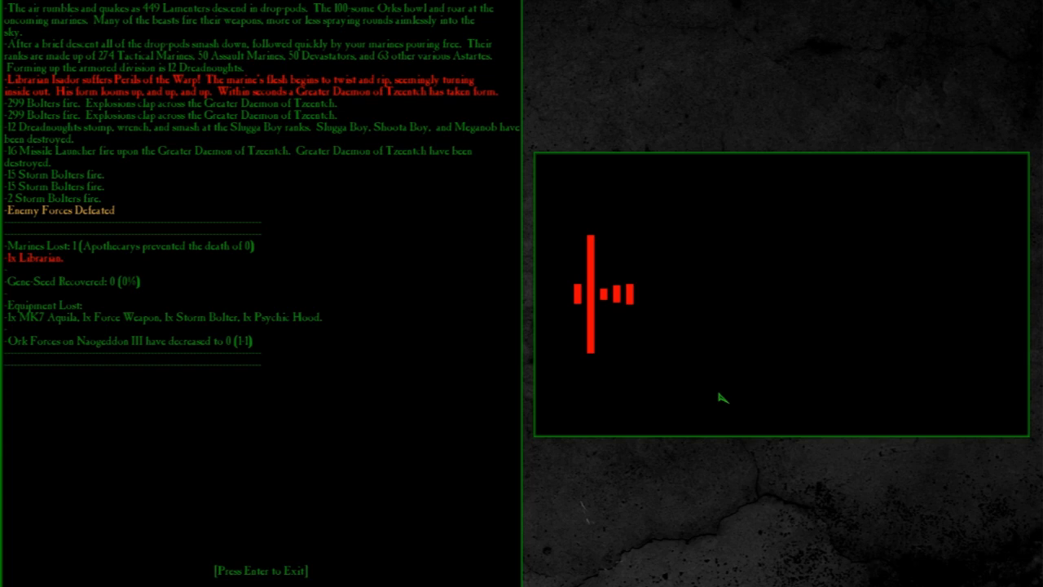
key("Return")
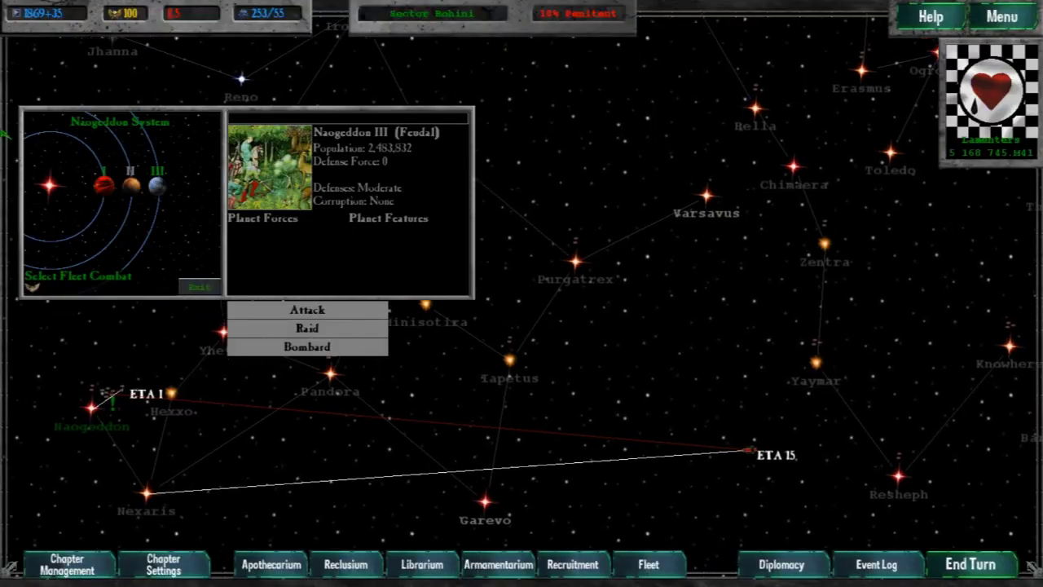
Step: Close the planet panel, look over the Librarium roster, and end the turn
left_click(200, 287)
left_click(68, 564)
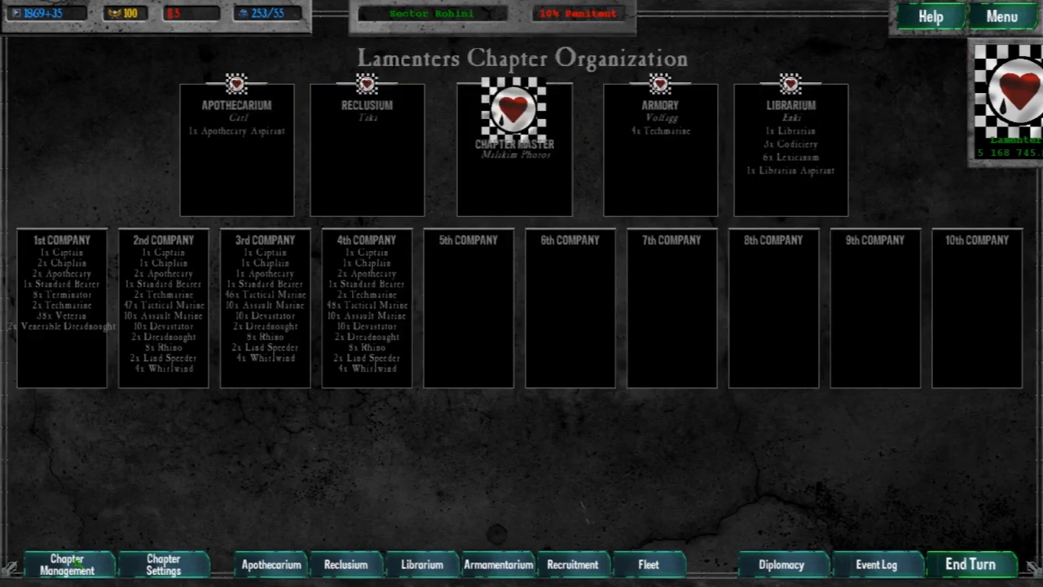
left_click(779, 175)
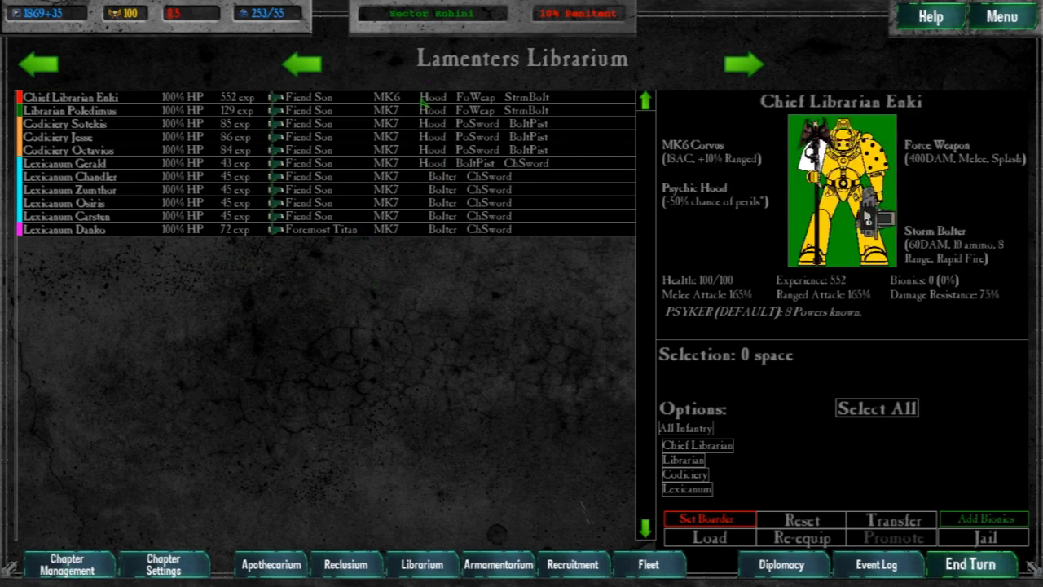
key("Escape")
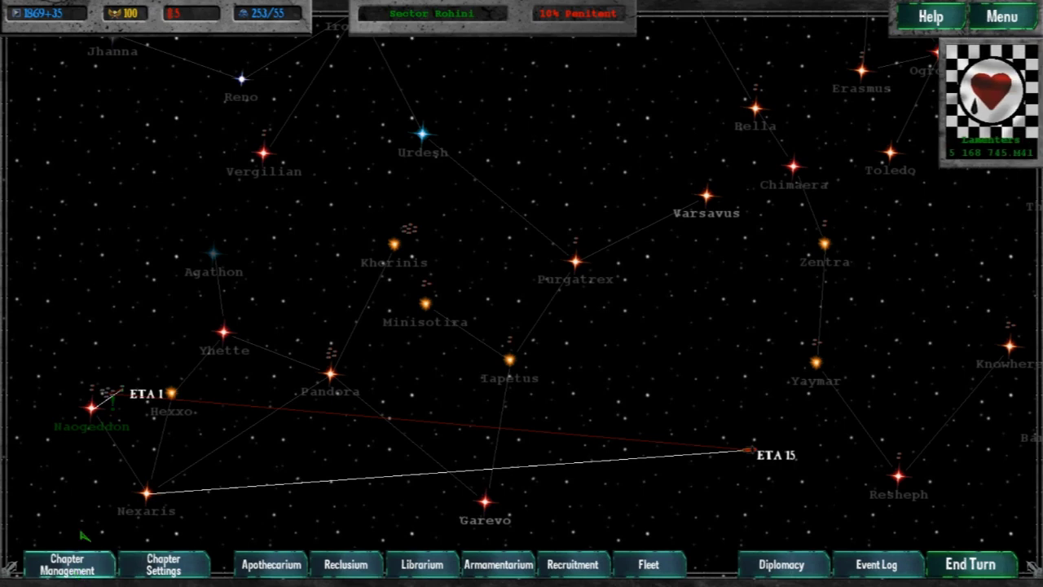
left_click(971, 564)
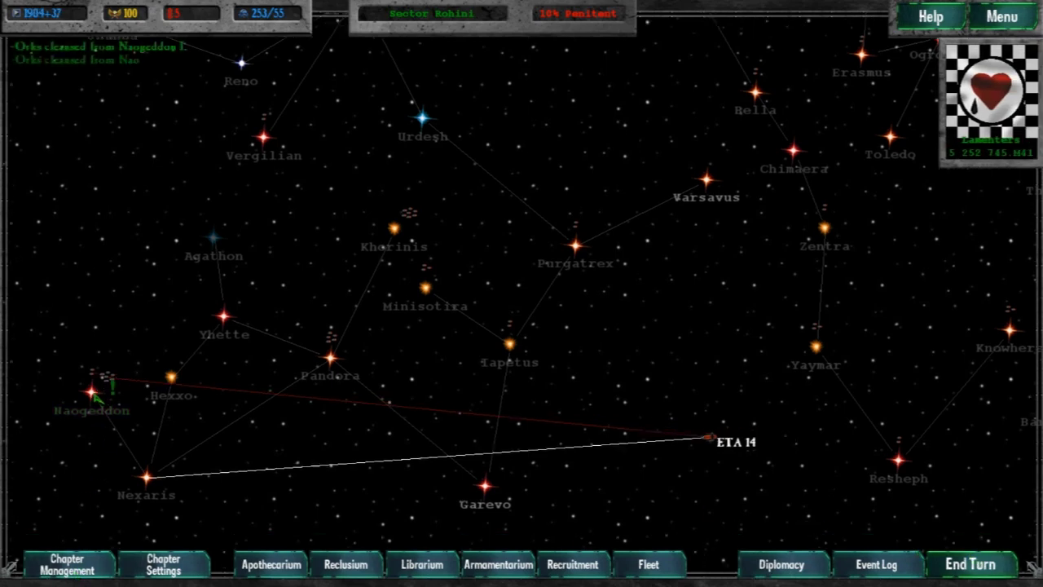
Step: Inspect Naogeddon II's planet details
left_click(96, 398)
left_click(130, 193)
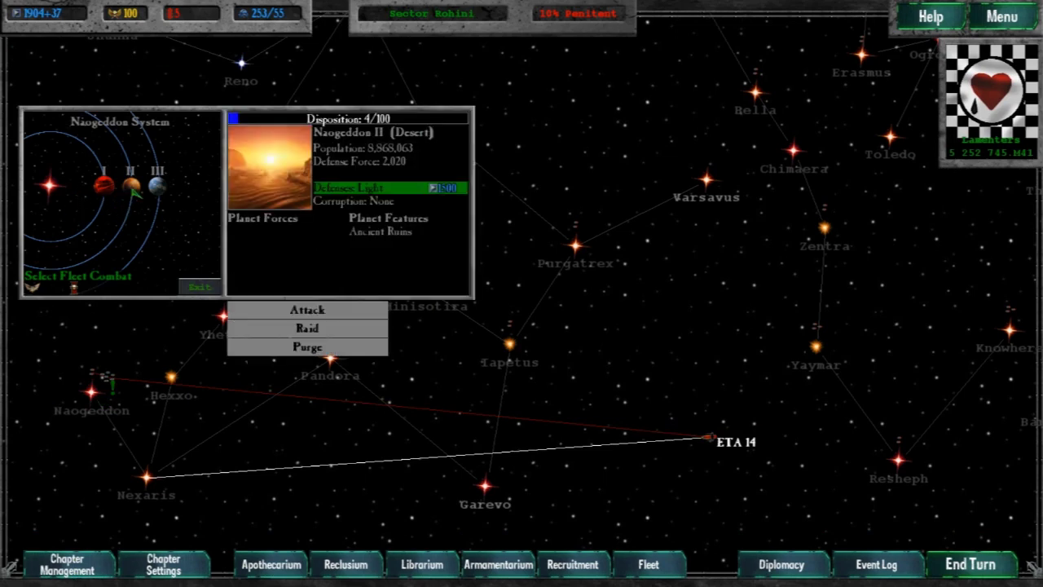
left_click(199, 286)
Step: Land the entire 1st Company on Naogeddon II
left_click(67, 564)
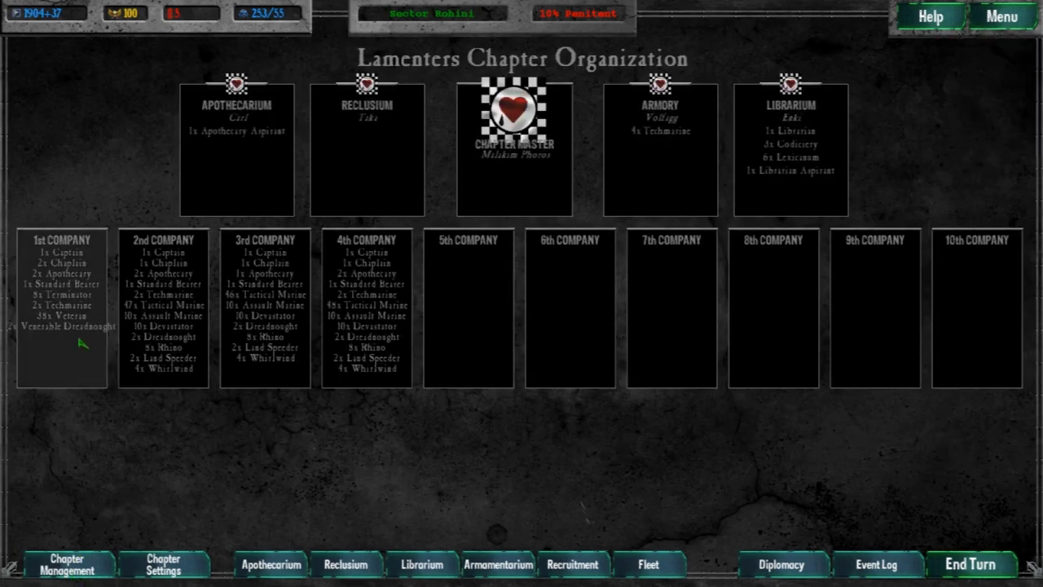
left_click(62, 308)
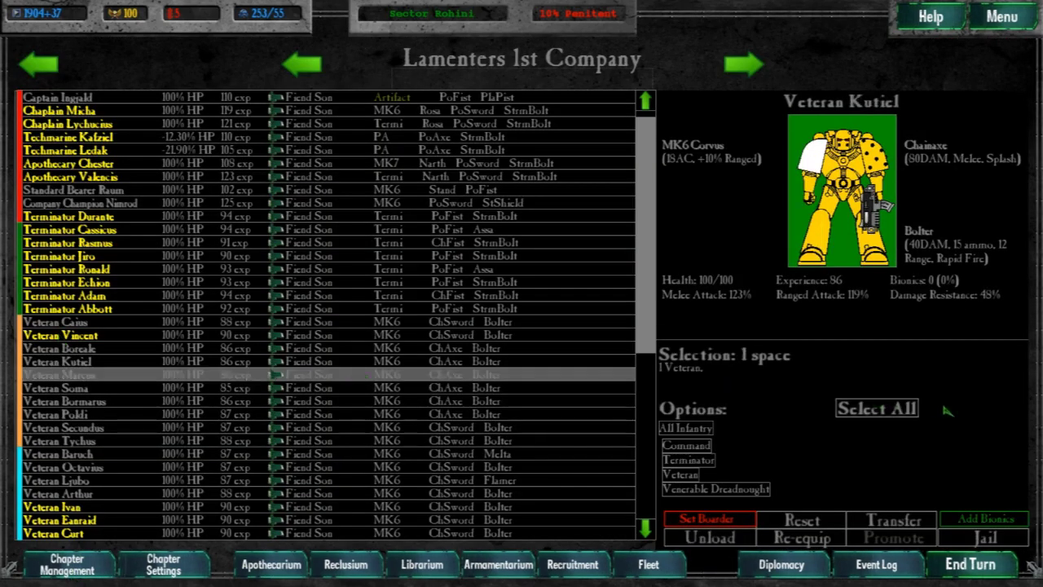
left_click(878, 408)
left_click(711, 538)
left_click(130, 183)
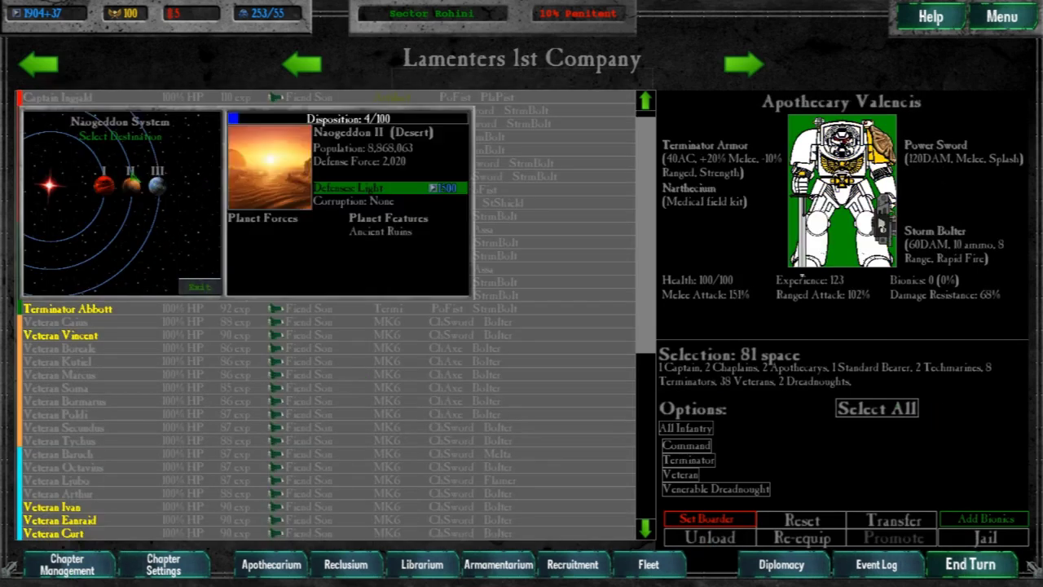
left_click(138, 189)
Step: Respond to the Ancient Ruins event and fight the ensuing Daemon ambush
left_click(481, 364)
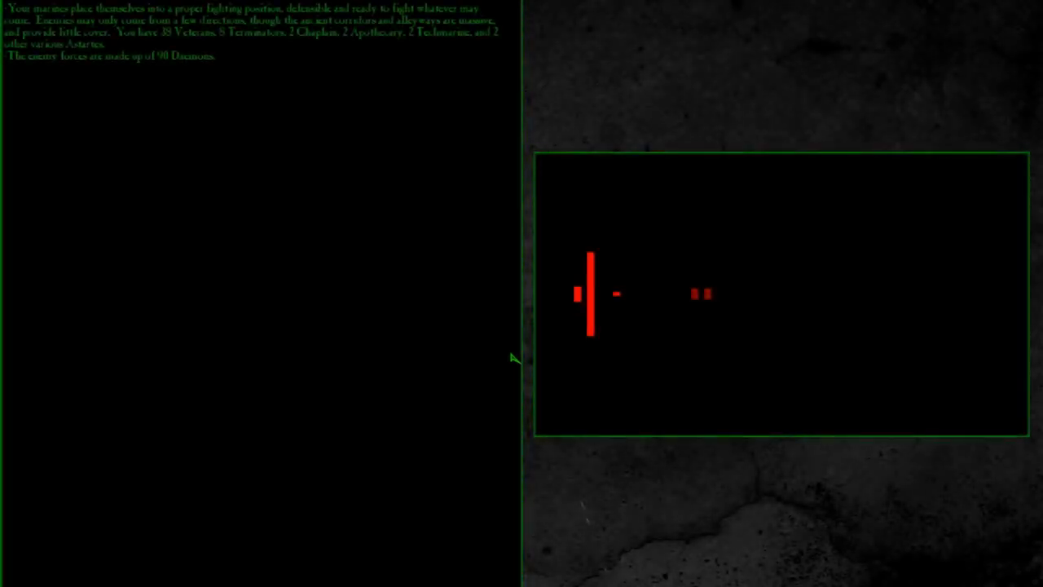
key("Return")
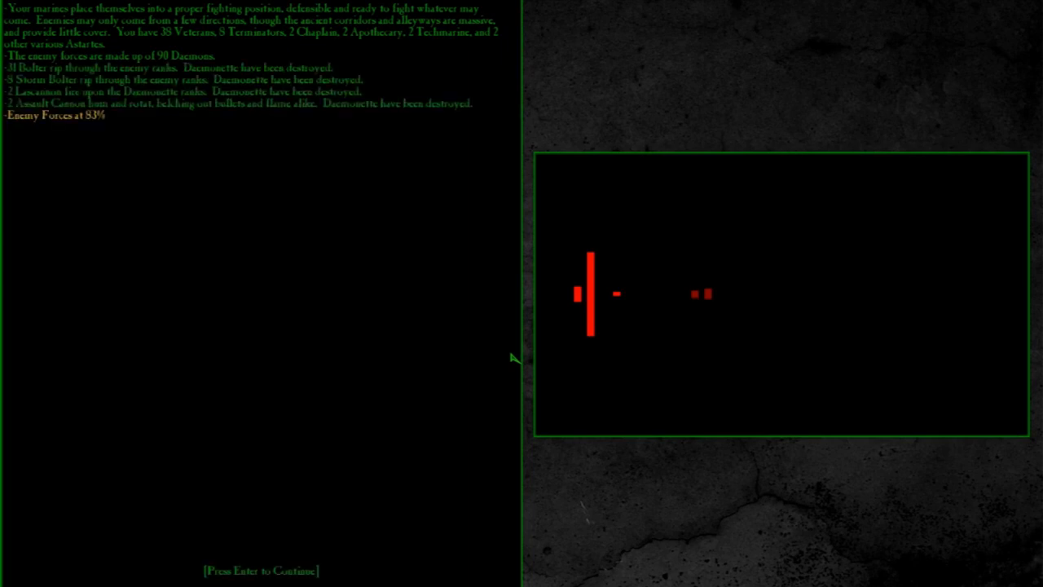
key("Return")
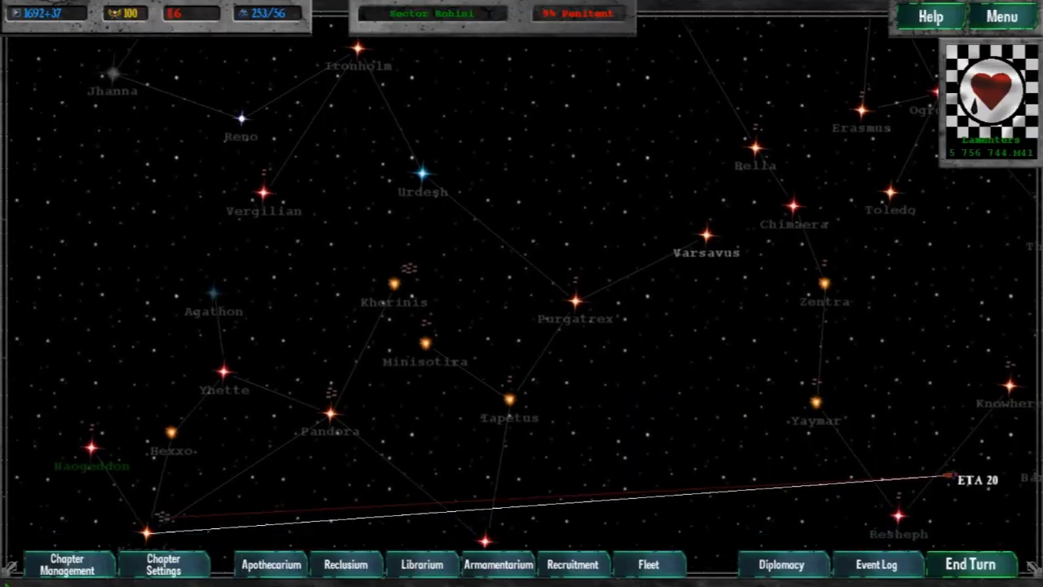
Step: Send the Lamenters fleet to Naogeddon and end turns until it arrives
left_click(148, 477)
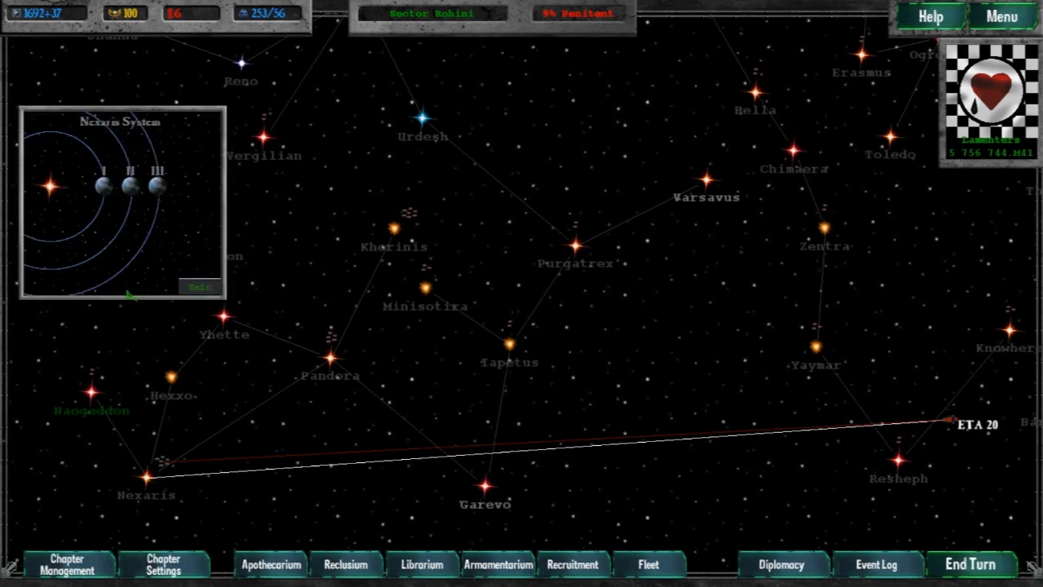
left_click(130, 186)
left_click(199, 286)
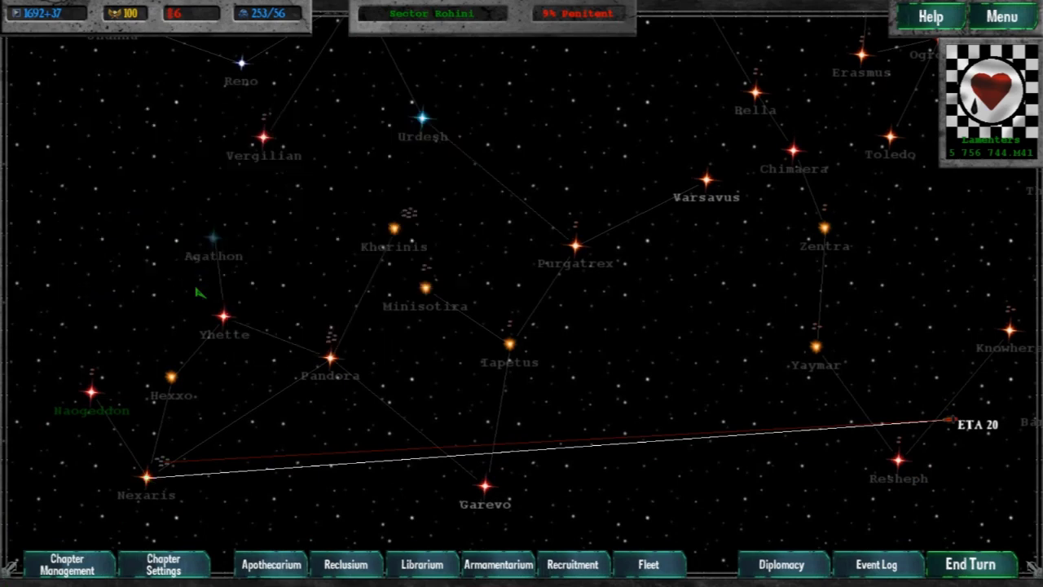
left_click(162, 464)
left_click(92, 394)
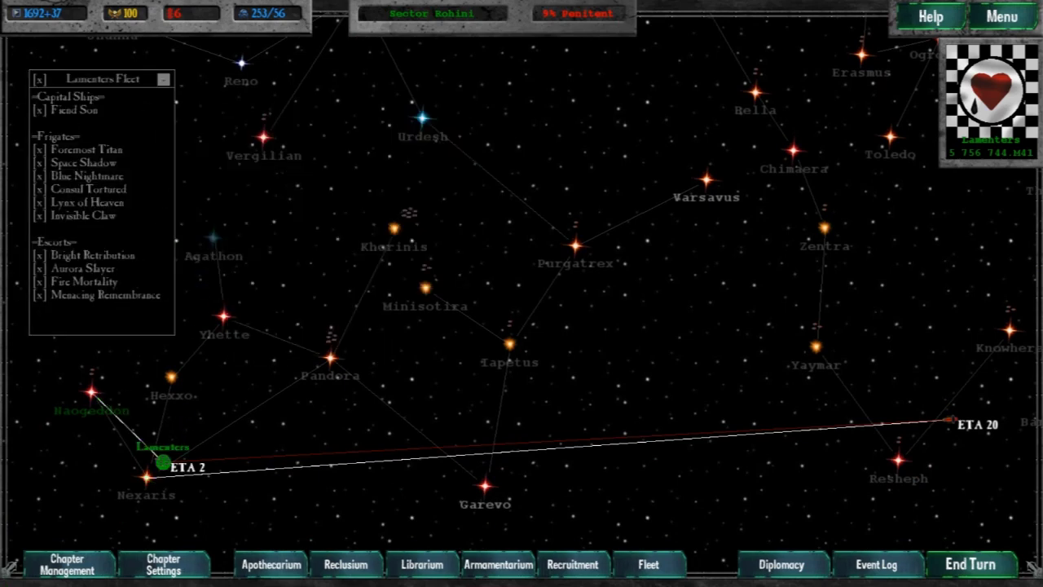
left_click(971, 564)
left_click(971, 564)
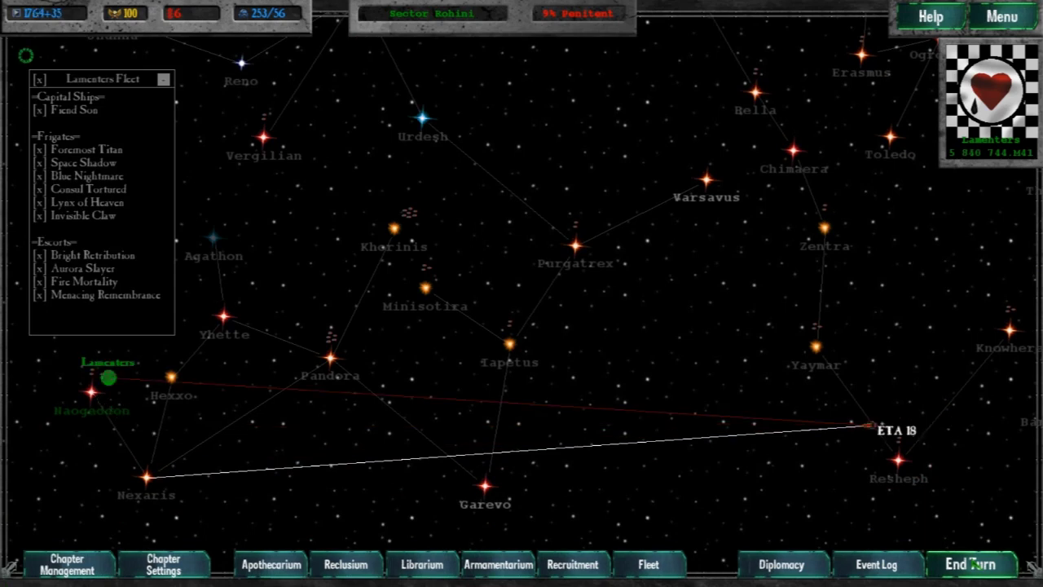
Step: Raid Naogeddon I with every squad and fight until its Ork forces drop to 2
left_click(148, 477)
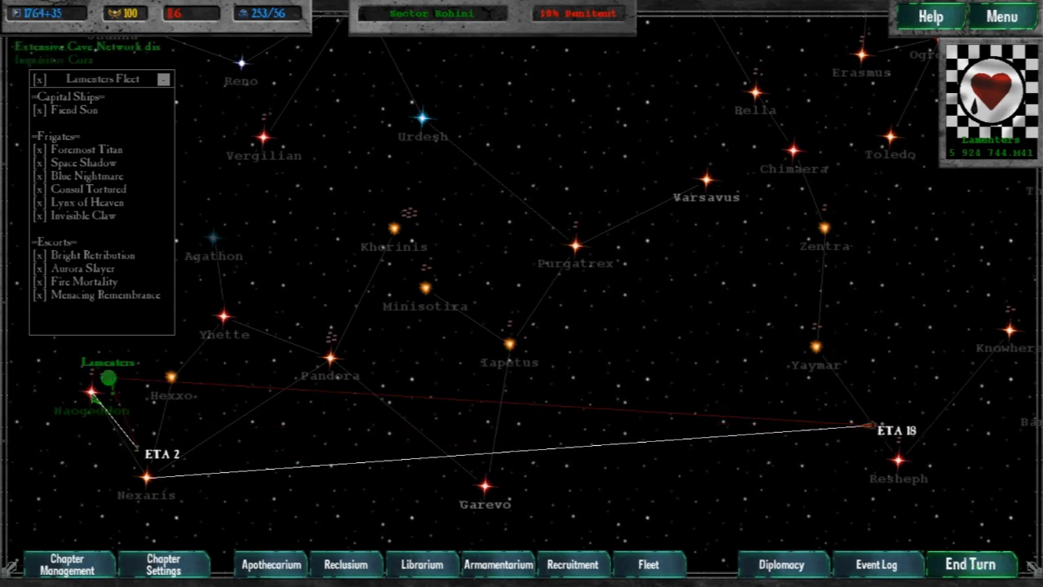
left_click(93, 393)
left_click(104, 186)
left_click(308, 328)
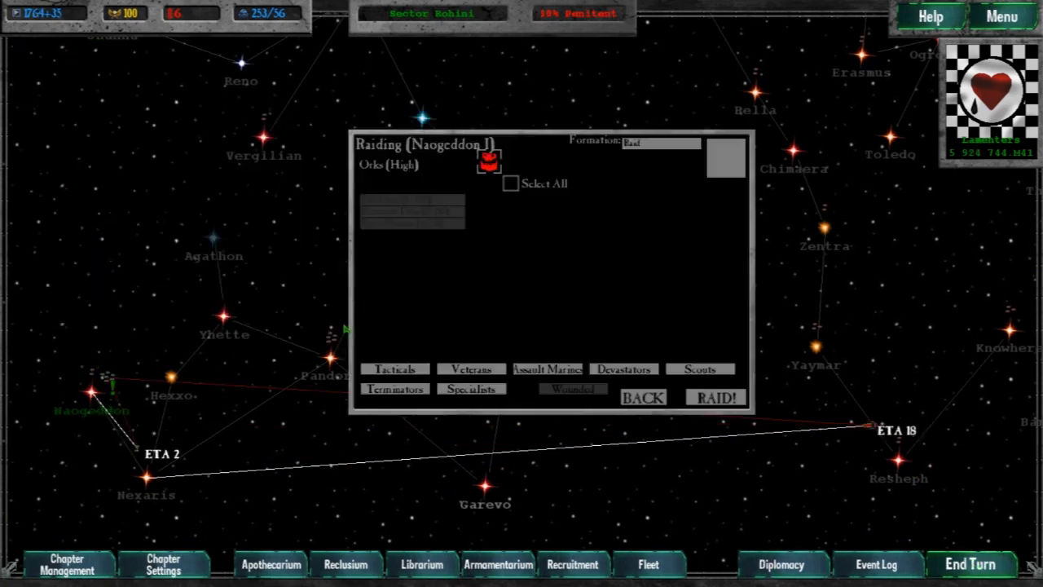
left_click(511, 183)
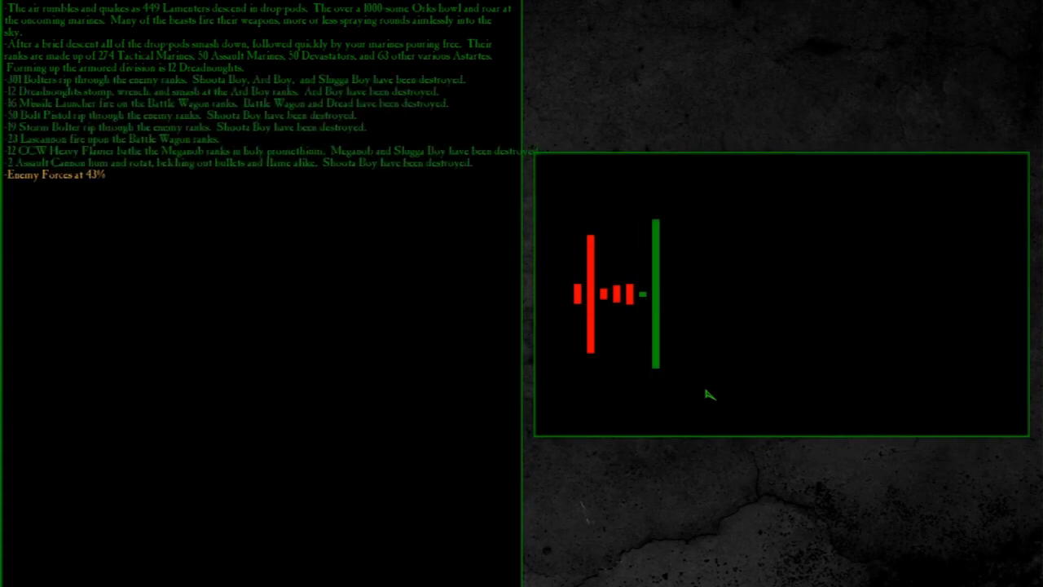
key("Return")
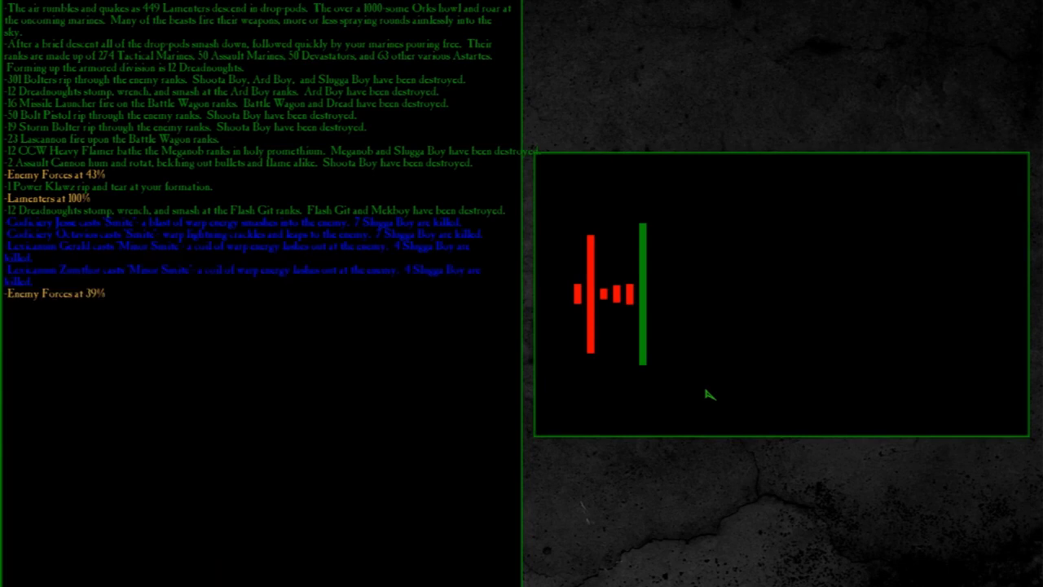
key("Return")
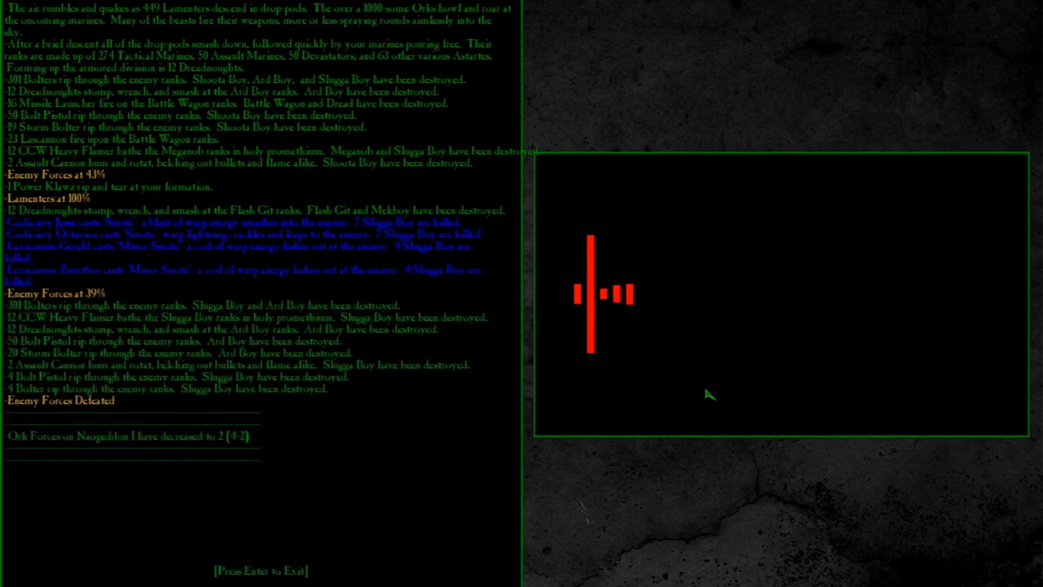
key("Return")
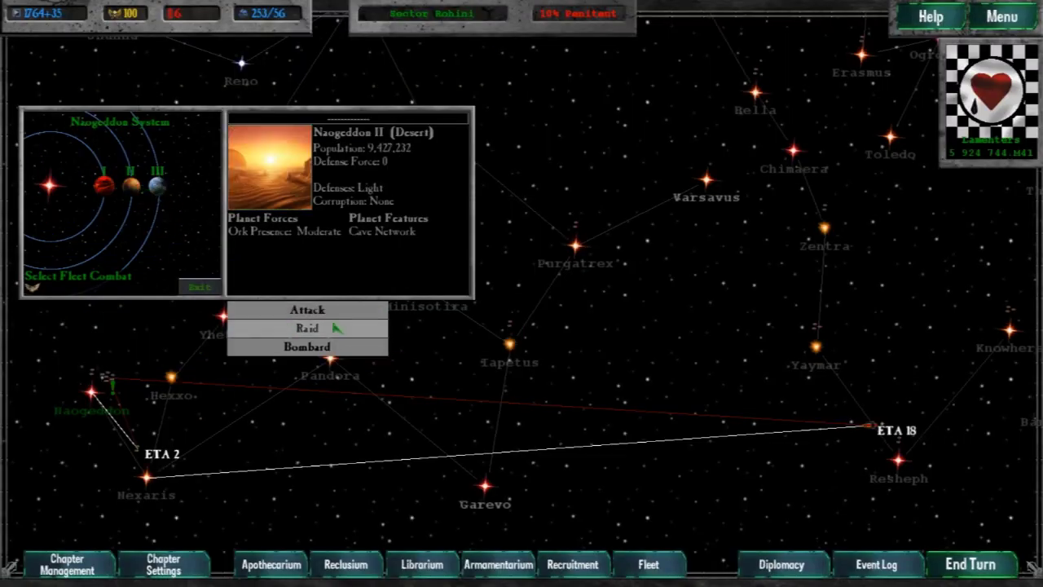
Step: Raid Naogeddon II with all squads, cutting its Orks to 1, then view chapter organization
left_click(307, 328)
left_click(511, 185)
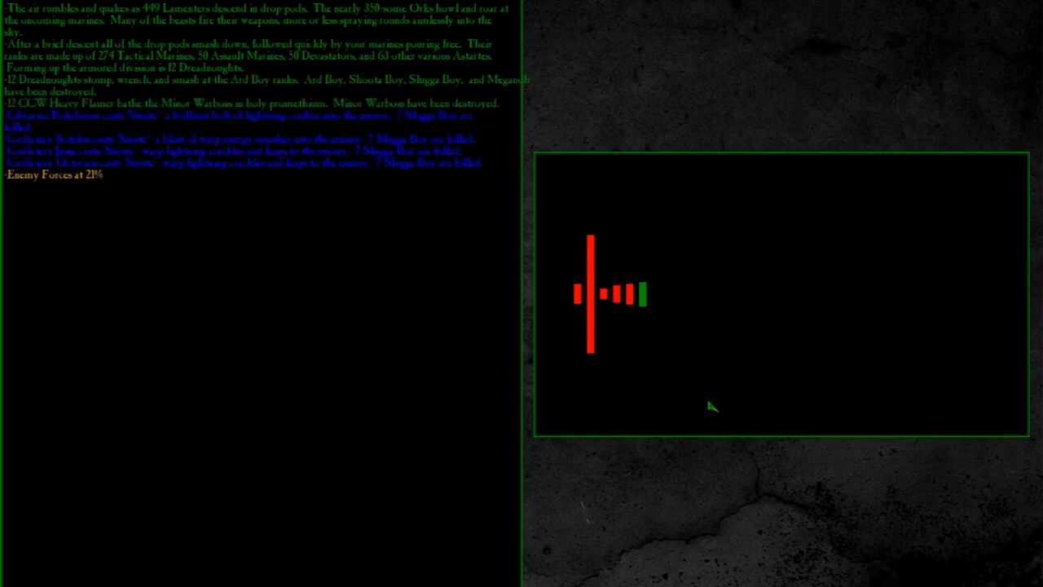
key("Return")
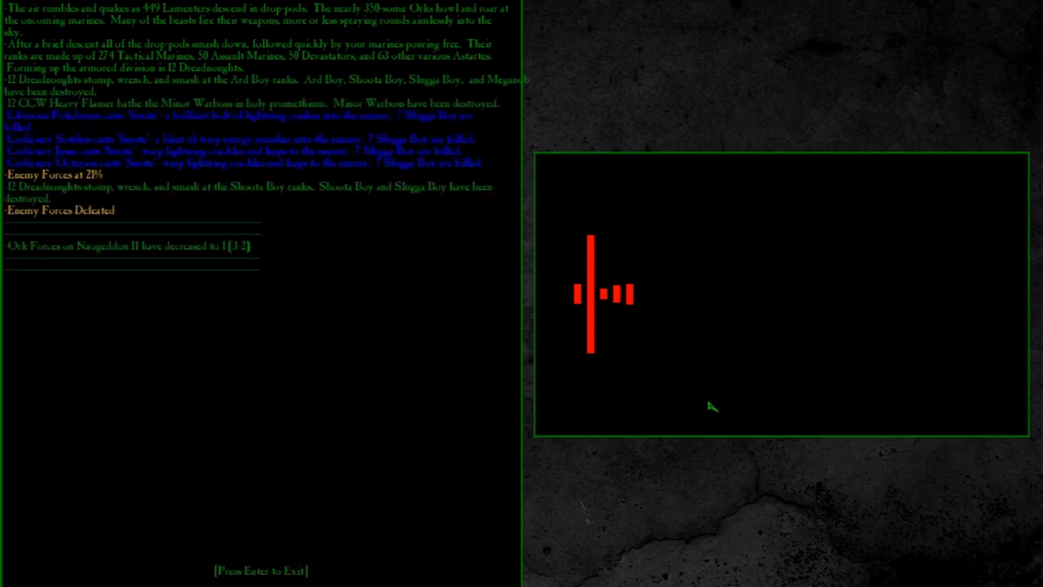
key("Return")
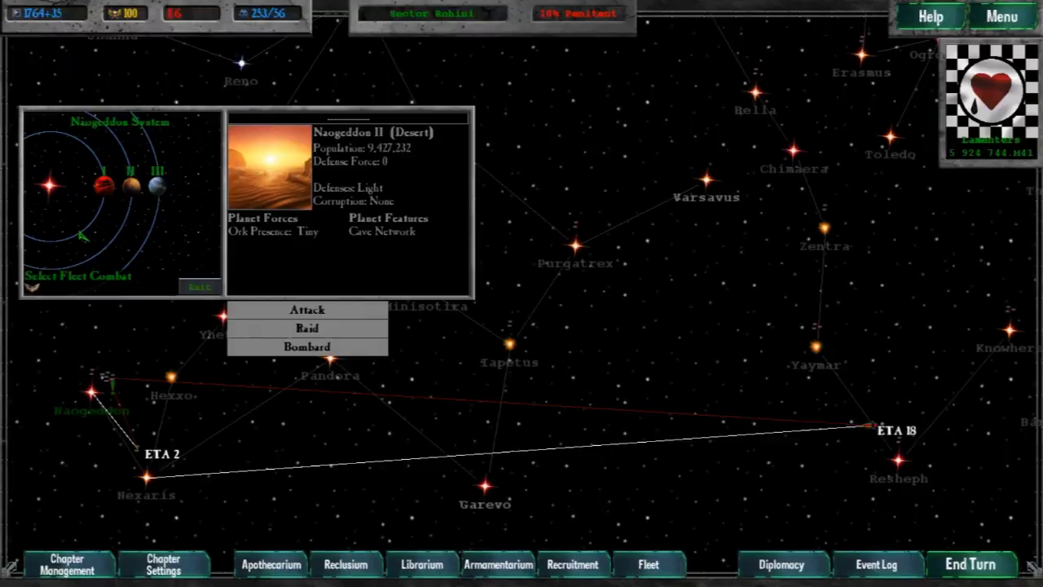
left_click(186, 288)
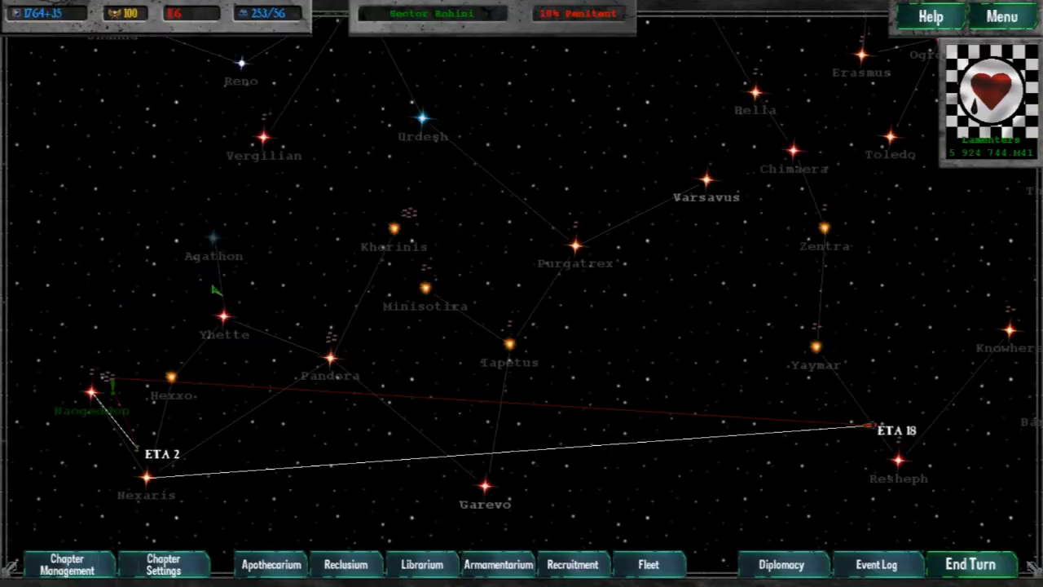
left_click(69, 570)
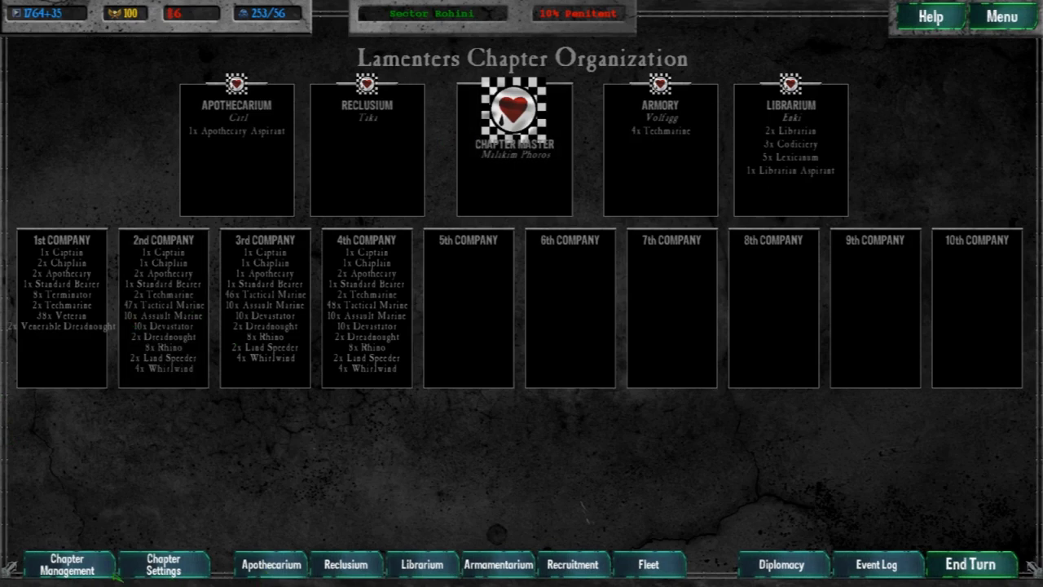
Step: Look through the armoury, Librarium, Apothecarium and chapter settings screens
left_click(70, 564)
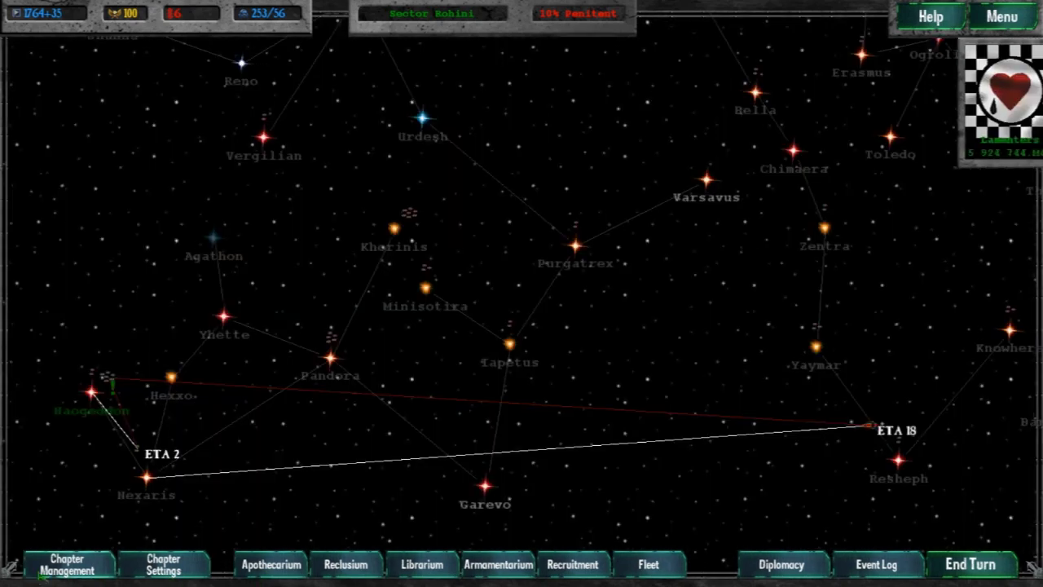
left_click(498, 564)
left_click(423, 564)
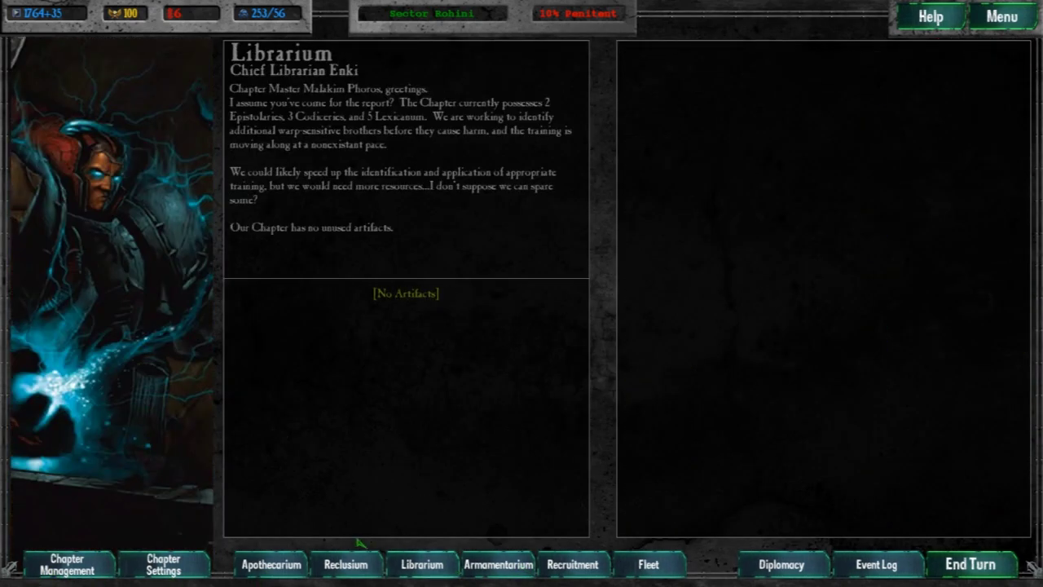
left_click(272, 564)
left_click(164, 564)
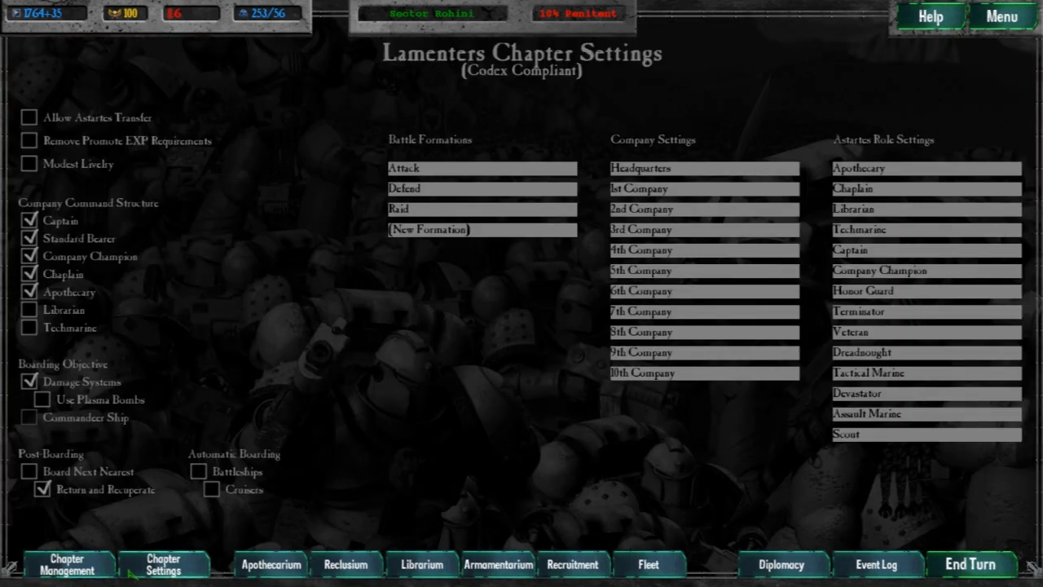
Step: Re-equip 4th Company Captain Colopatiron with an Eviscerator, Plasma Pistol and MK8 Errant armour
left_click(67, 564)
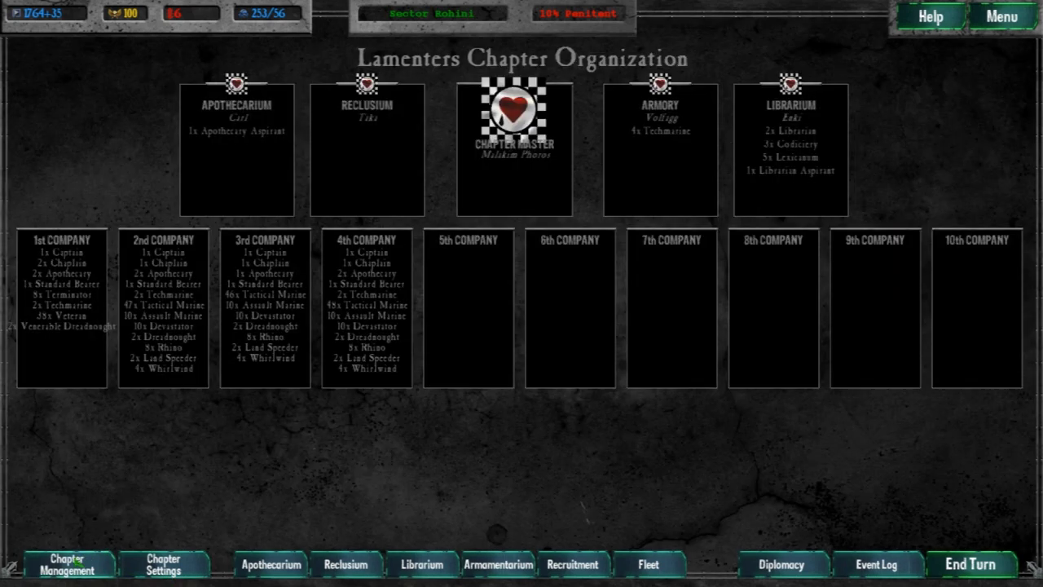
left_click(367, 310)
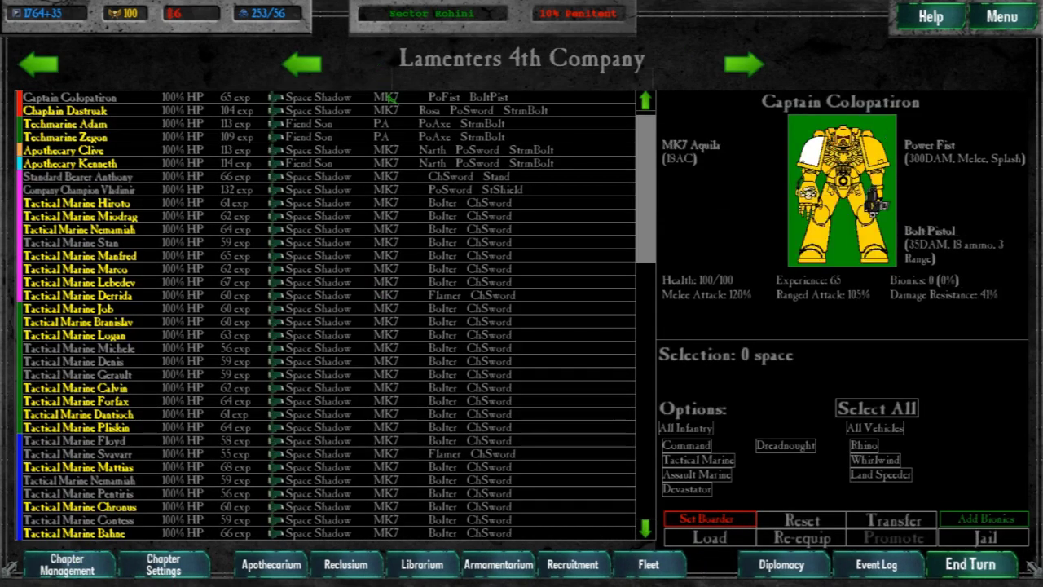
left_click(69, 97)
left_click(803, 538)
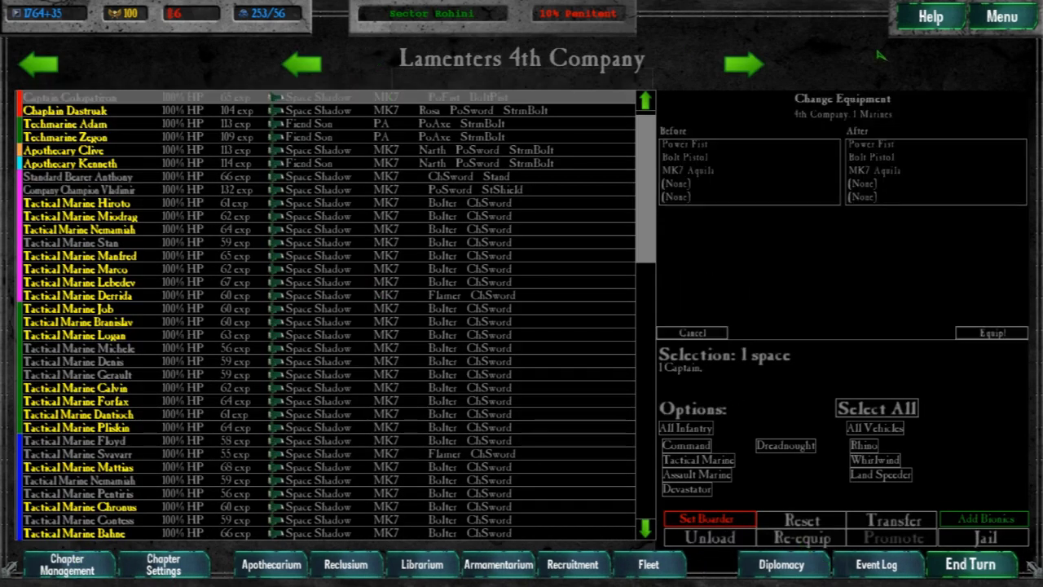
left_click(872, 145)
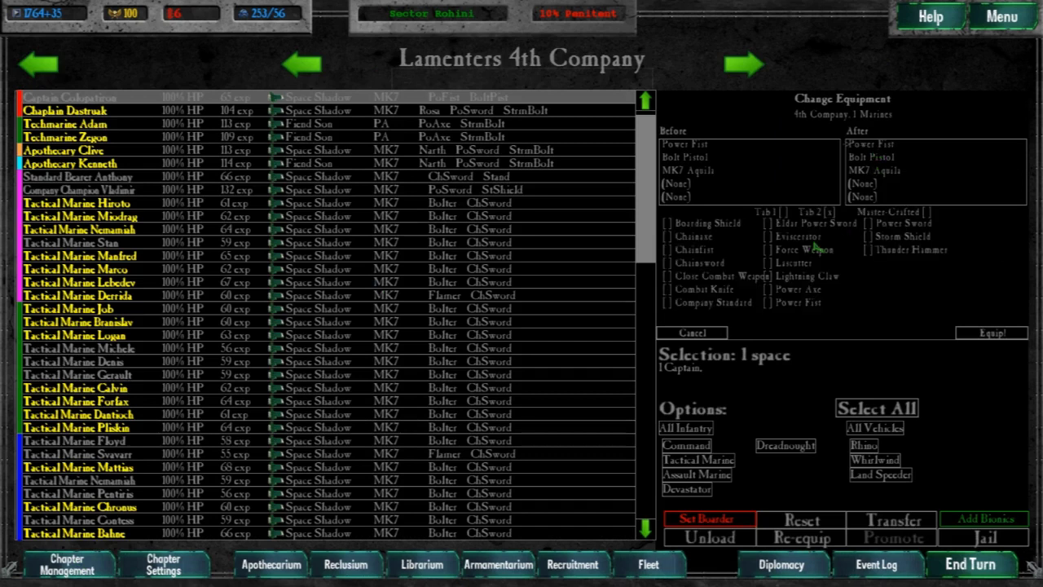
left_click(770, 236)
left_click(874, 158)
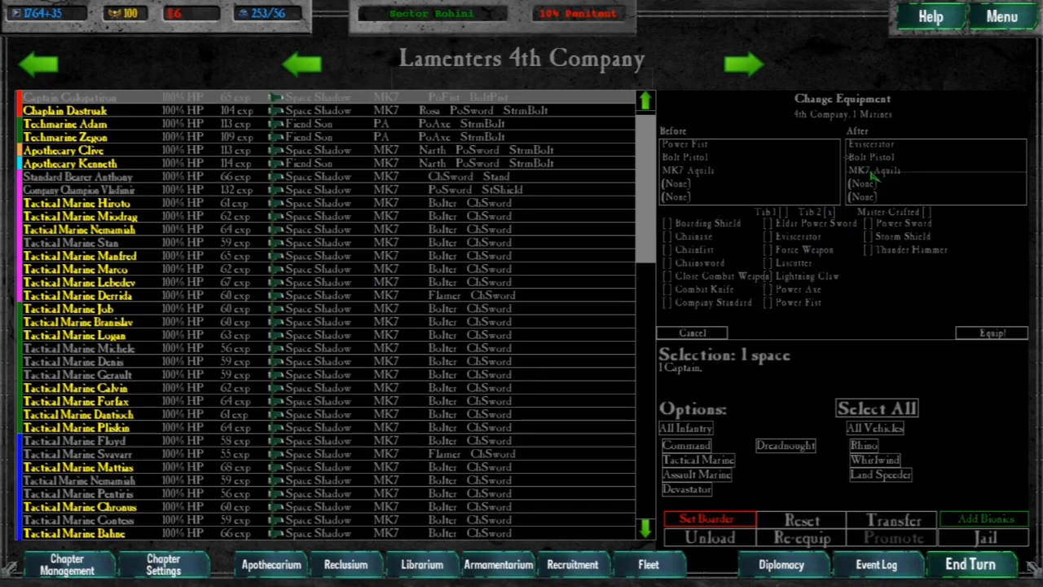
left_click(783, 213)
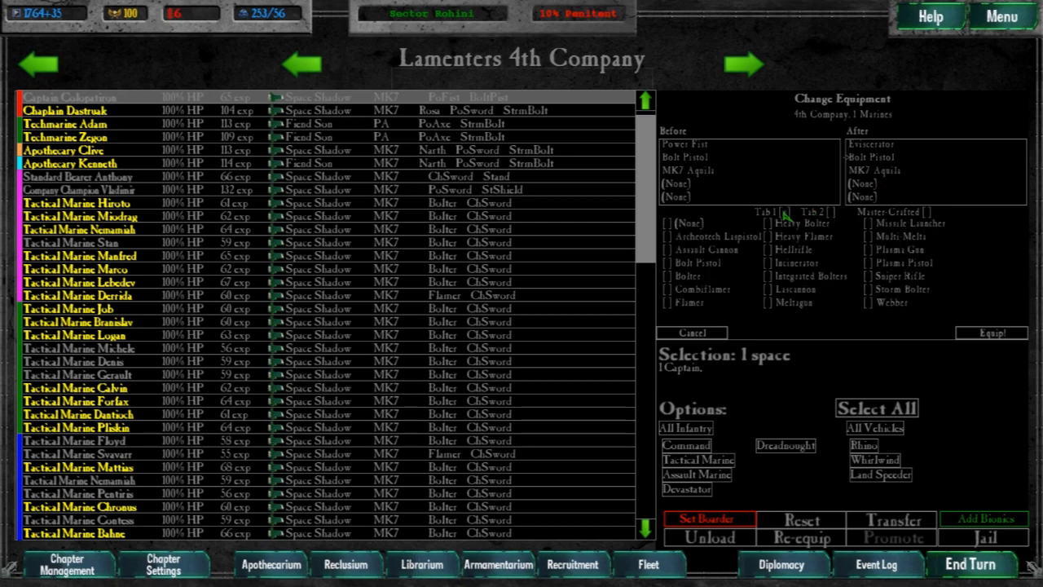
left_click(870, 264)
left_click(874, 171)
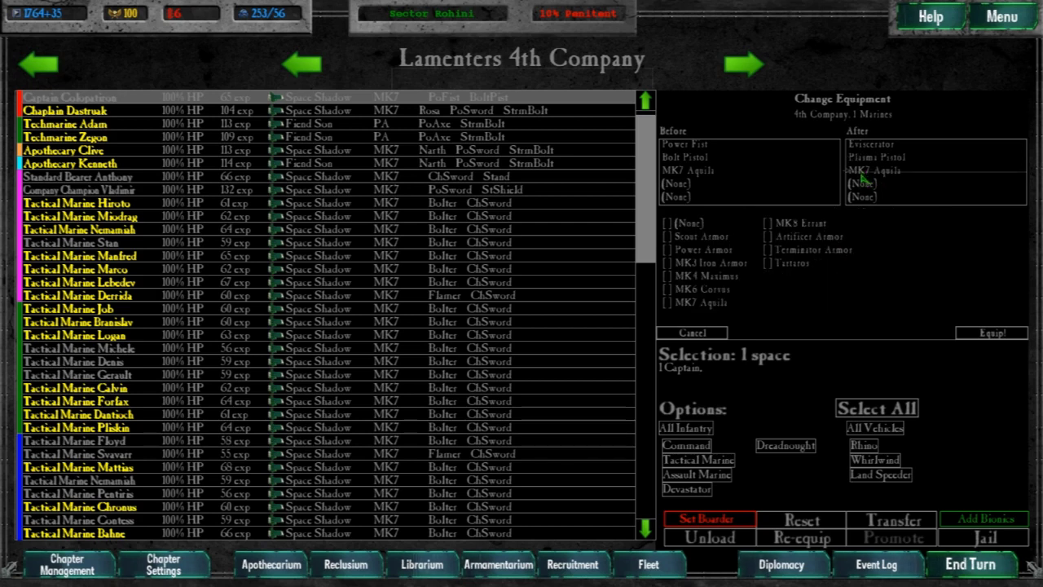
left_click(769, 224)
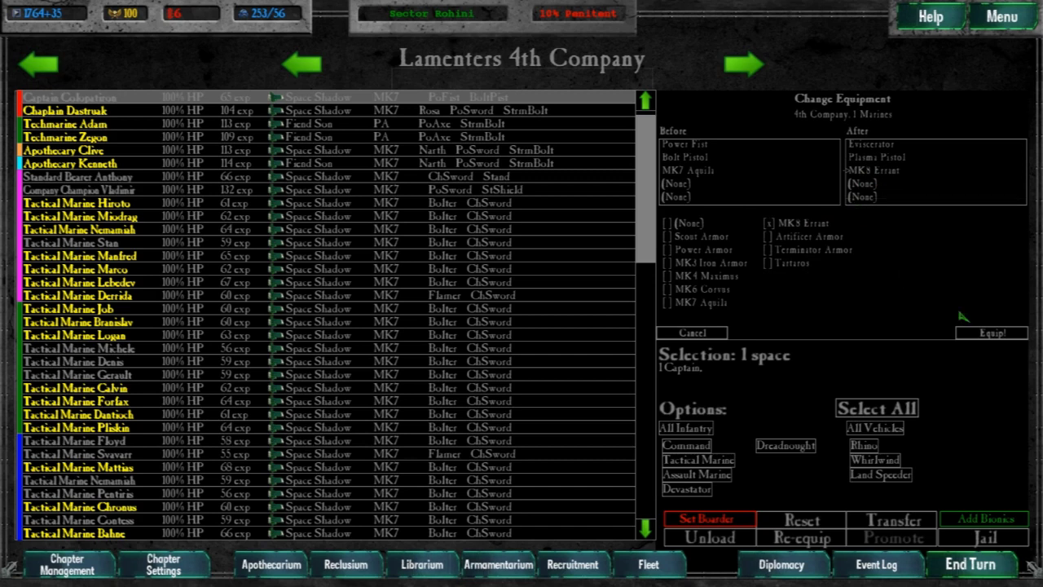
left_click(991, 333)
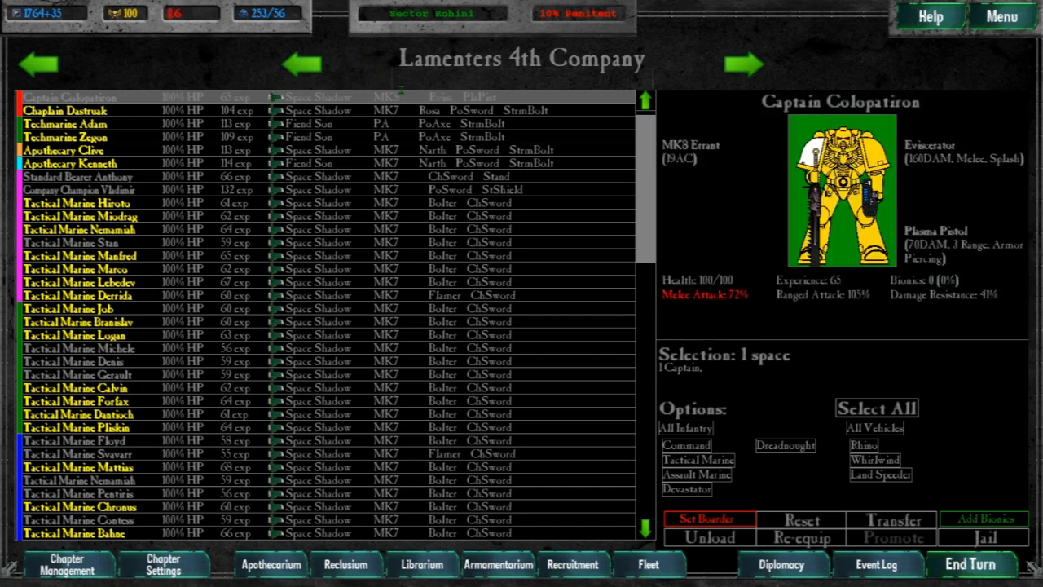
Step: Inspect a Sister of Battle in the Headquarters roster, then reopen the 4th Company roster
left_click(73, 564)
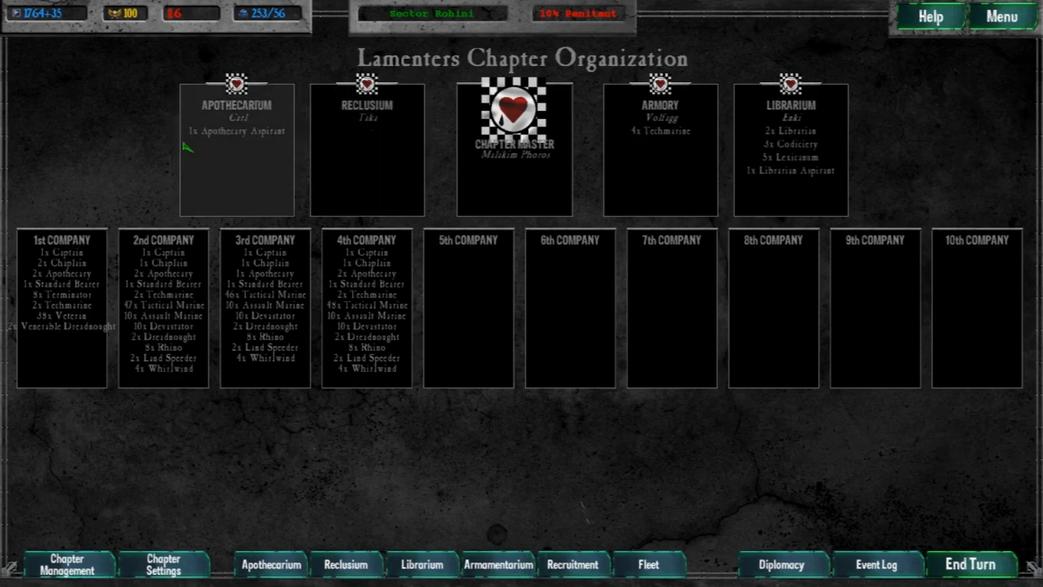
left_click(514, 147)
left_click(326, 322)
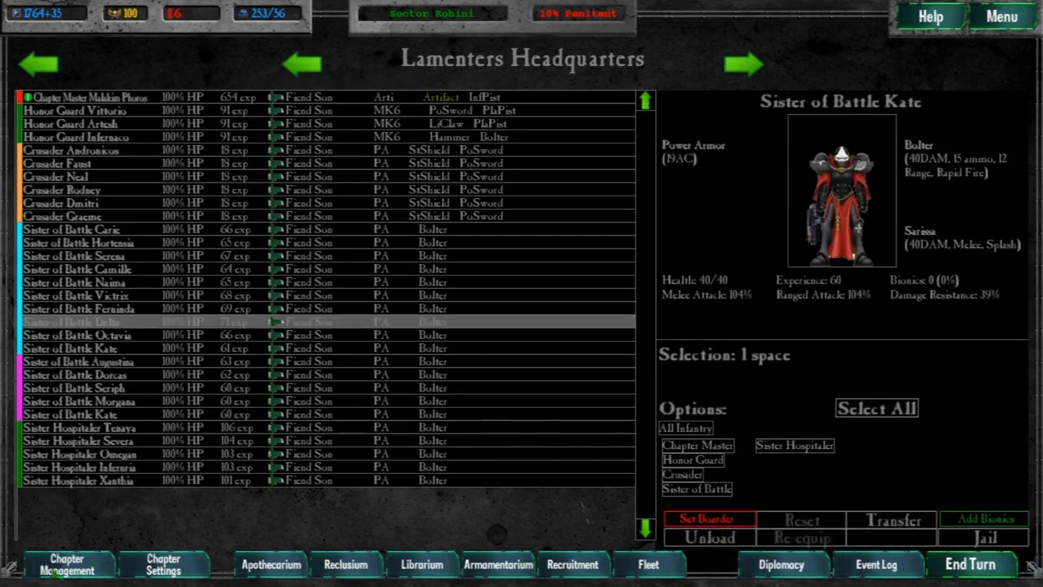
left_click(63, 564)
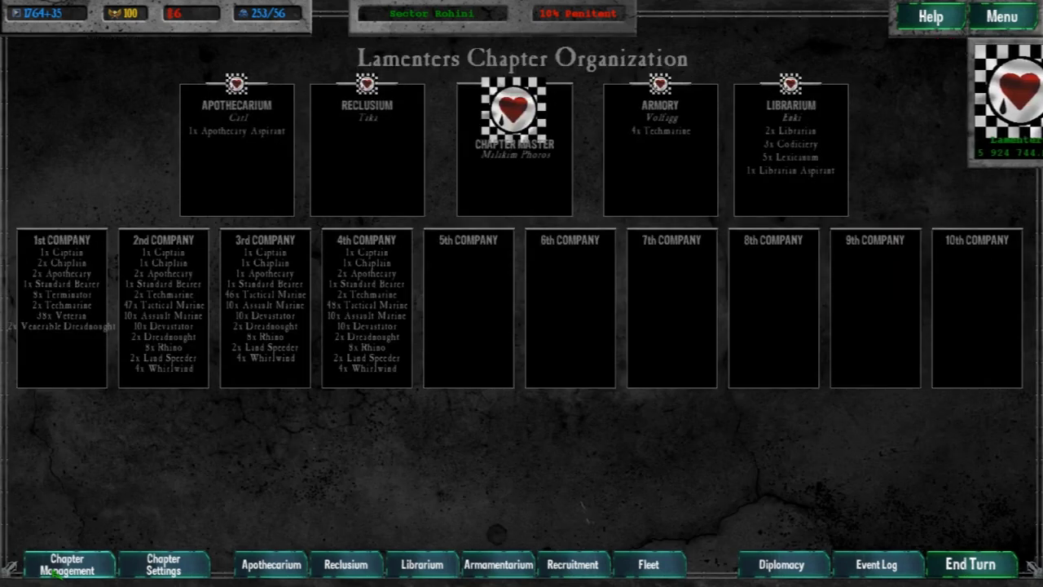
left_click(369, 304)
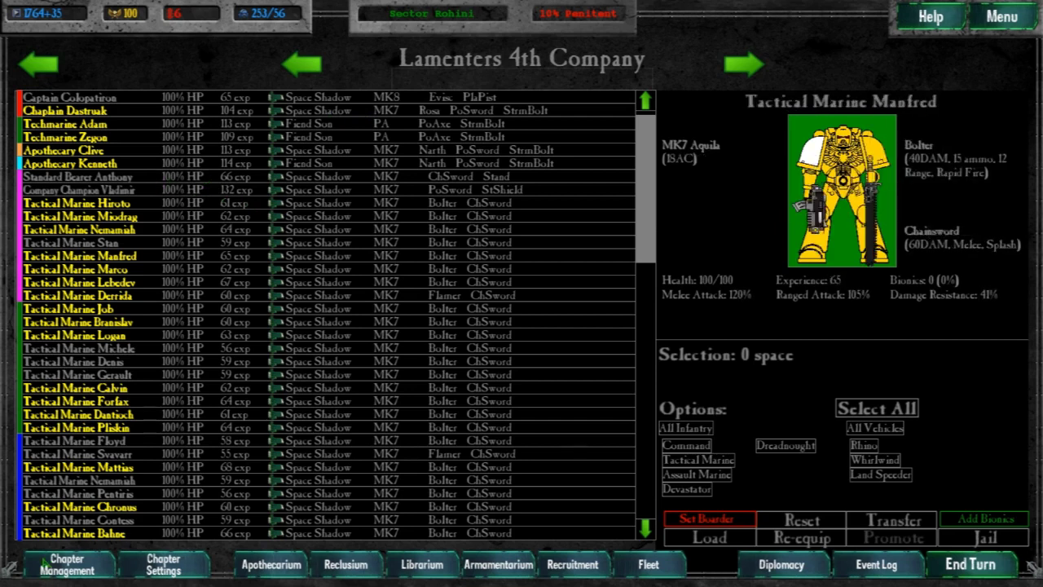
Step: End the turn and raid Naogeddon III with all available forces
key("Escape")
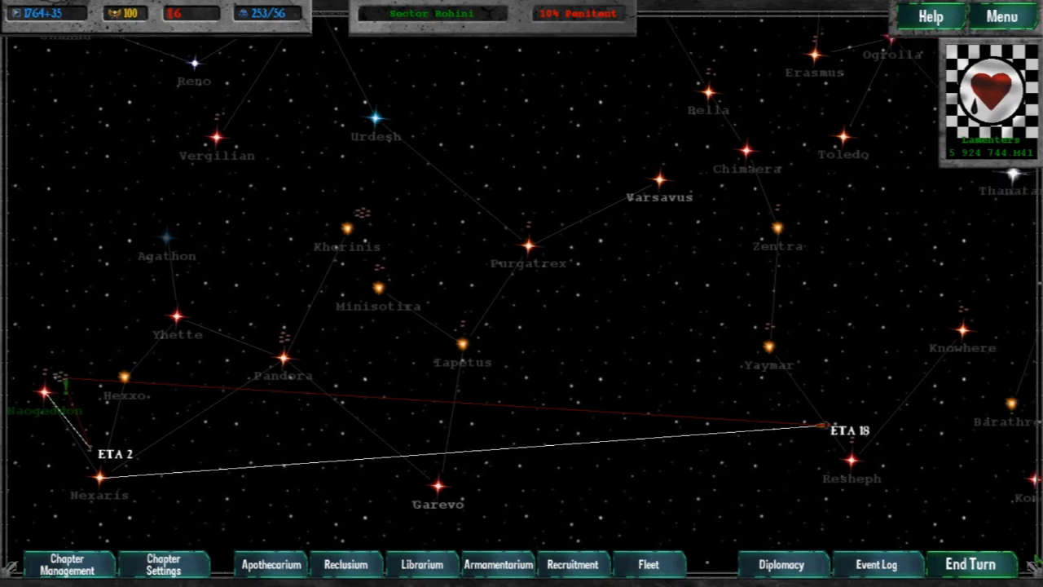
left_click(970, 564)
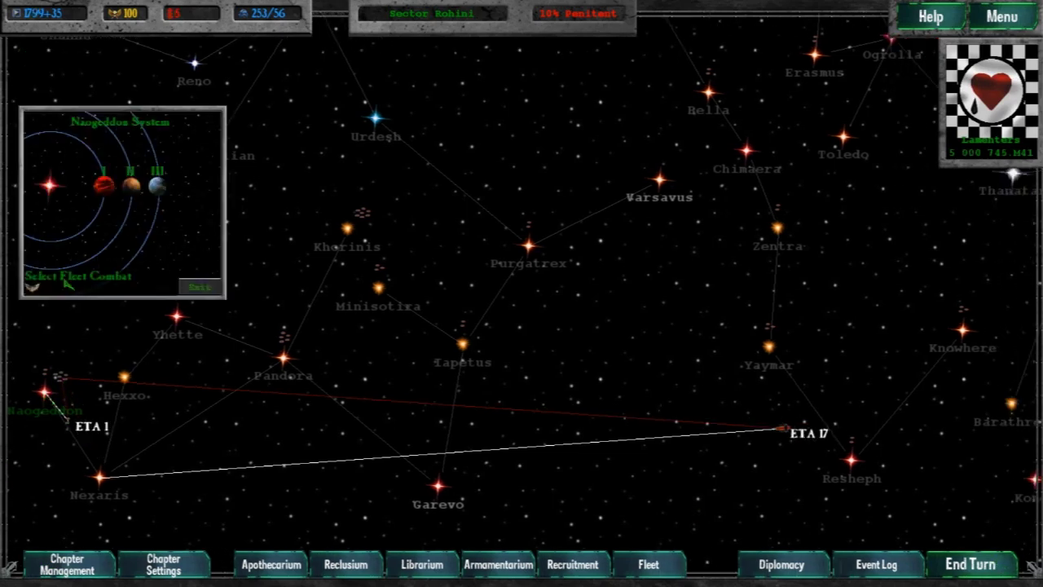
left_click(130, 186)
left_click(156, 186)
left_click(288, 328)
left_click(511, 183)
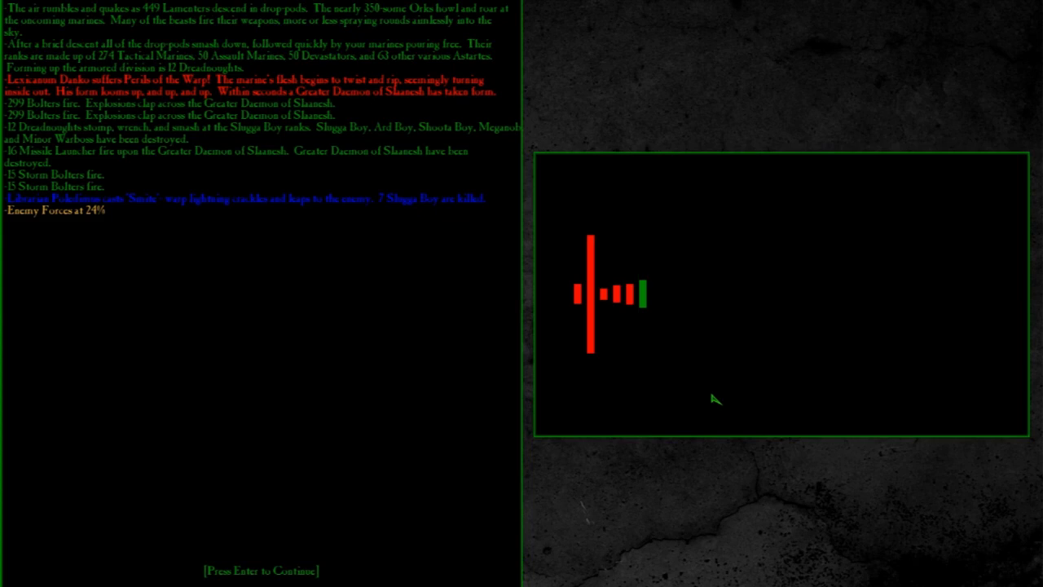
key("Return")
key("Return")
key("Return")
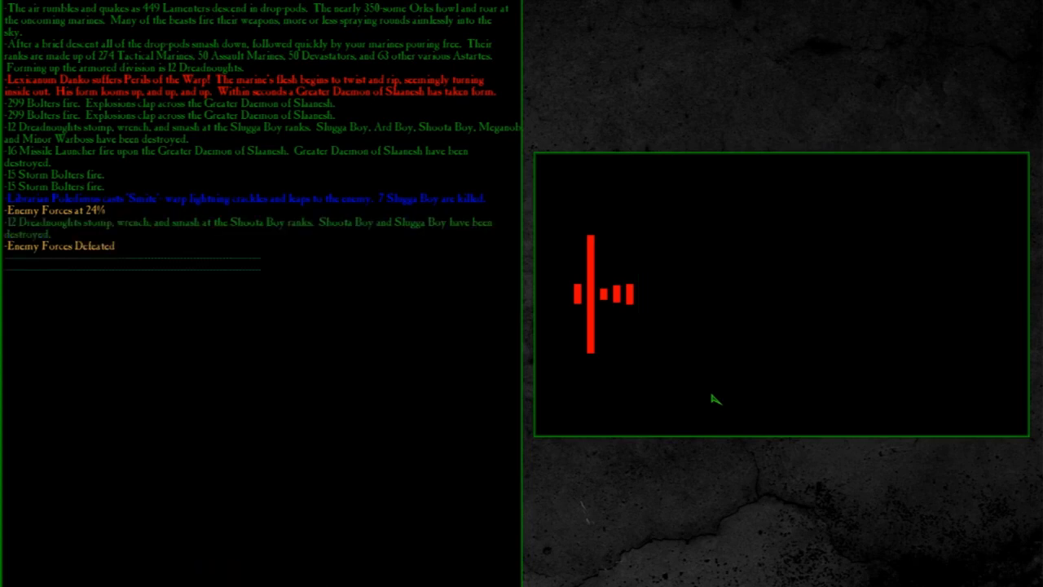
key("Return")
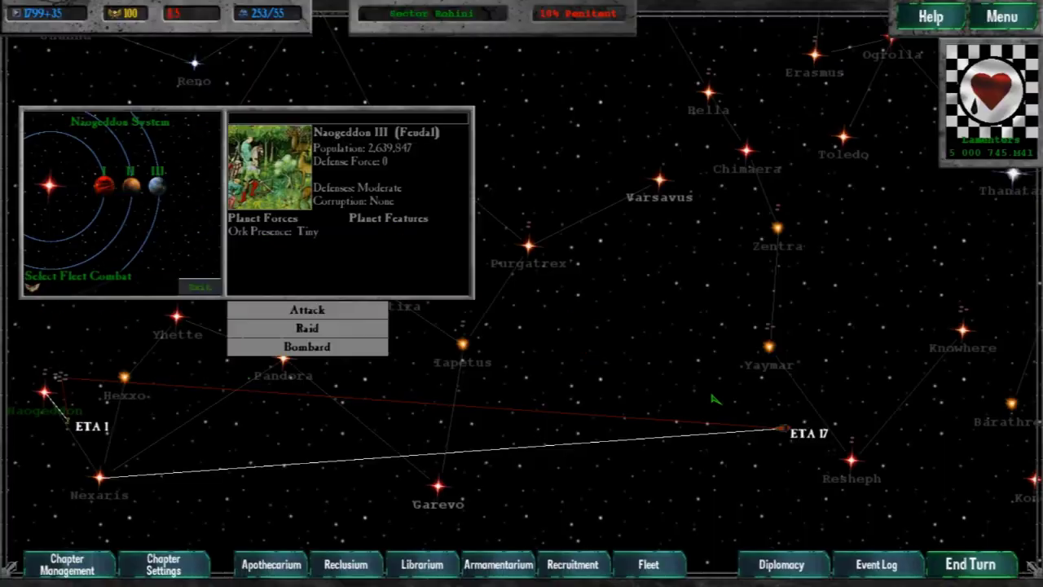
Step: Raid Naogeddon I with all forces, then end the turn
left_click(102, 185)
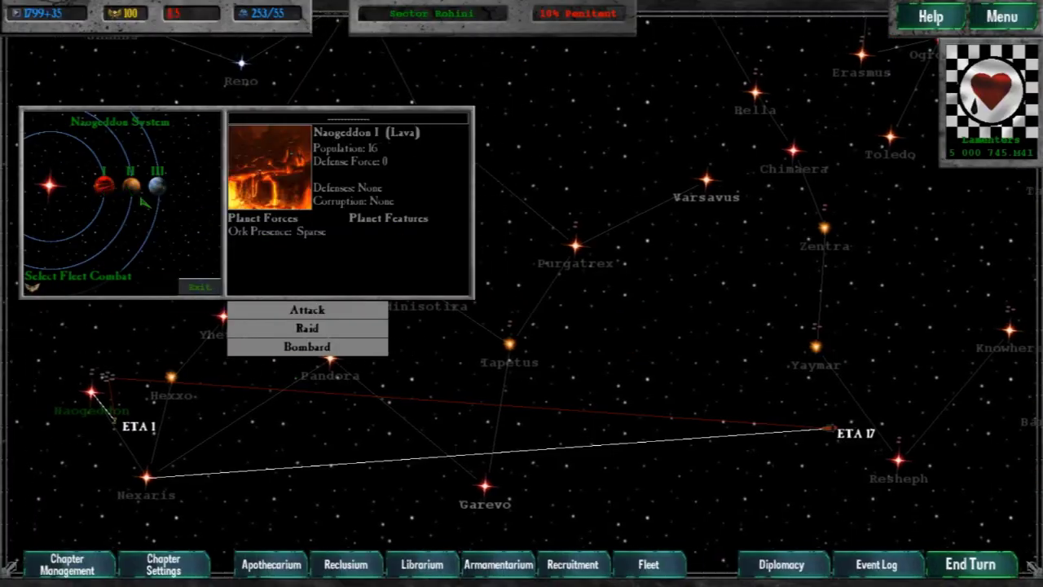
left_click(329, 334)
left_click(512, 185)
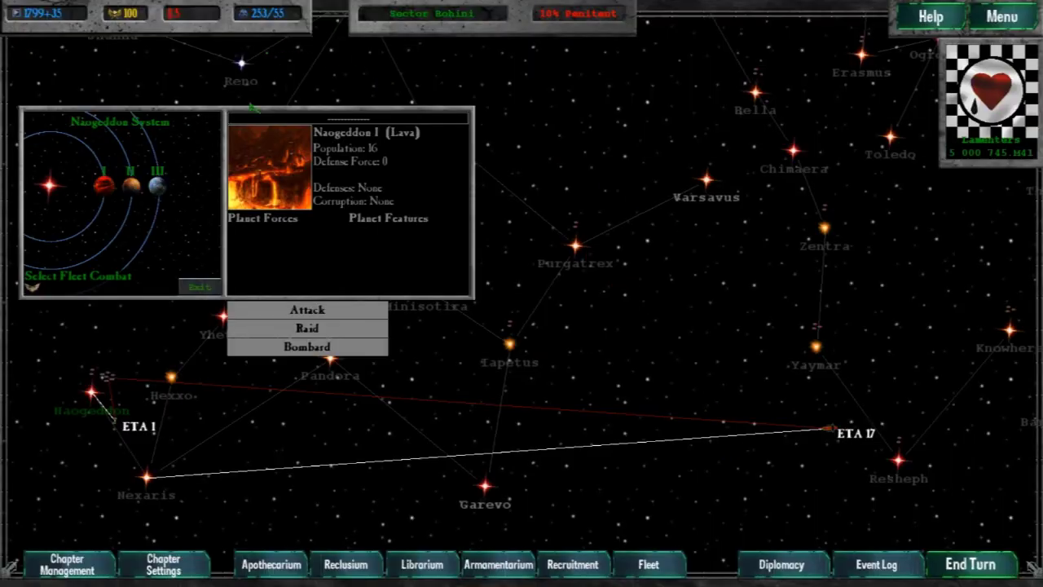
left_click(308, 310)
left_click(978, 564)
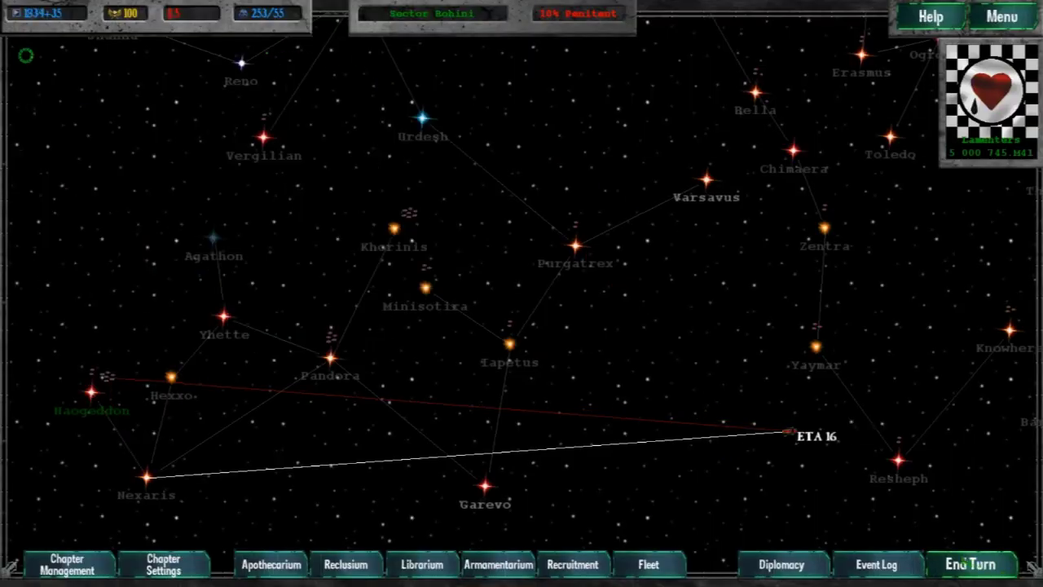
Step: Check the Librarium roster from the chapter organization overview
left_click(69, 565)
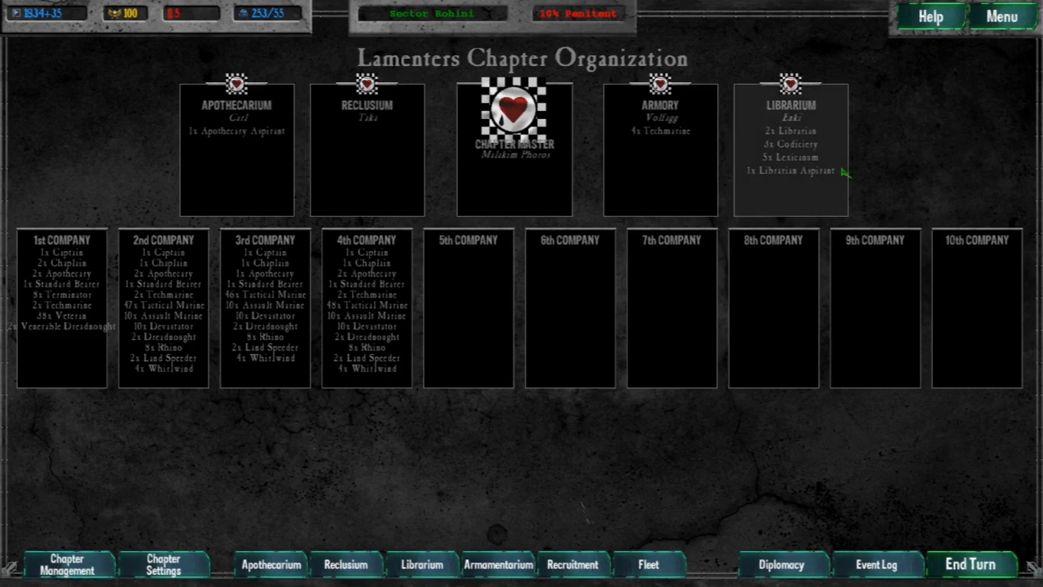
left_click(791, 150)
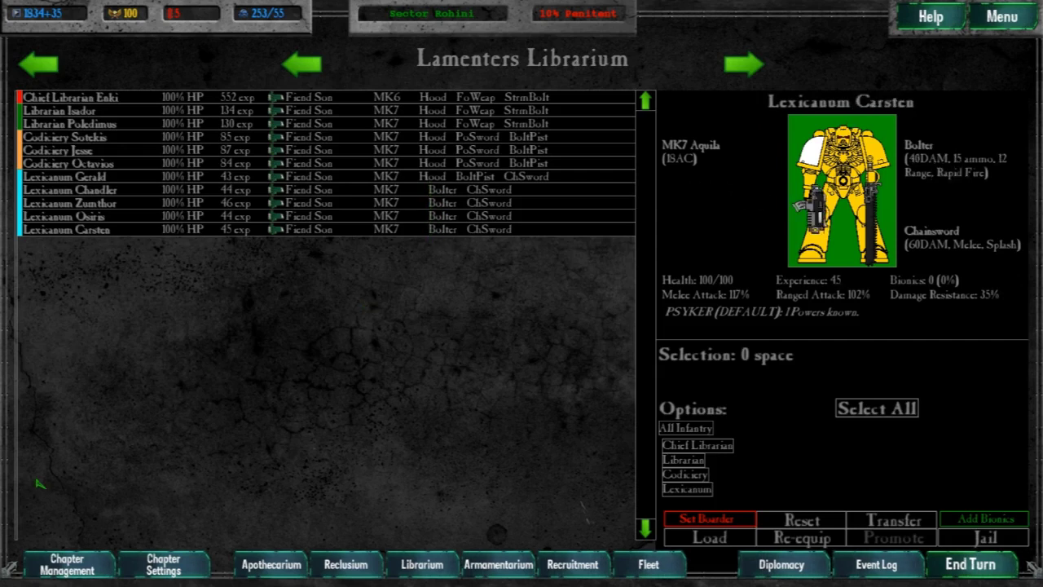
left_click(67, 566)
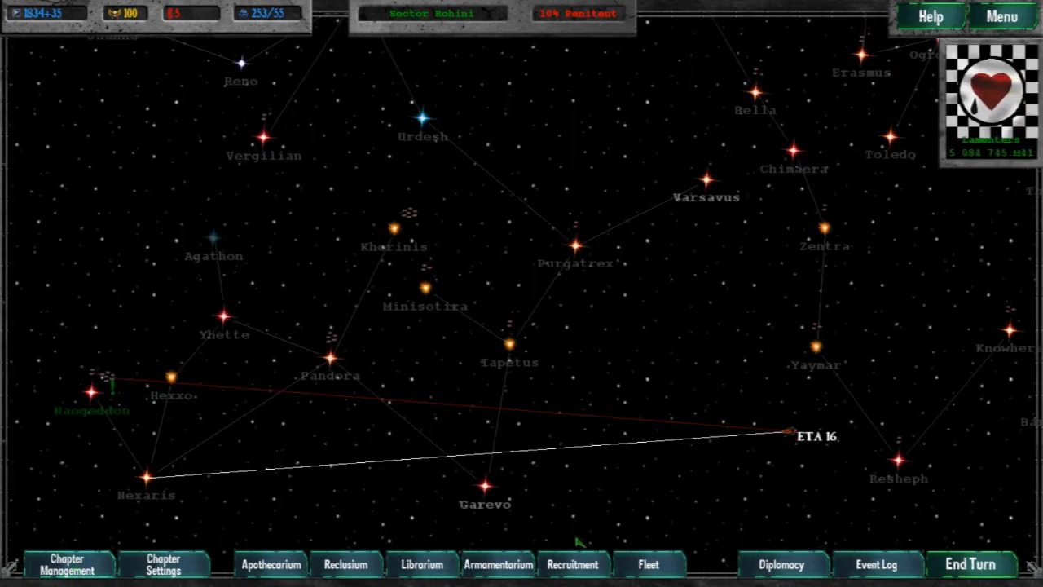
Step: Buy two Psychic Hoods from the Armamentarium armour list, raising stock to 5
left_click(489, 566)
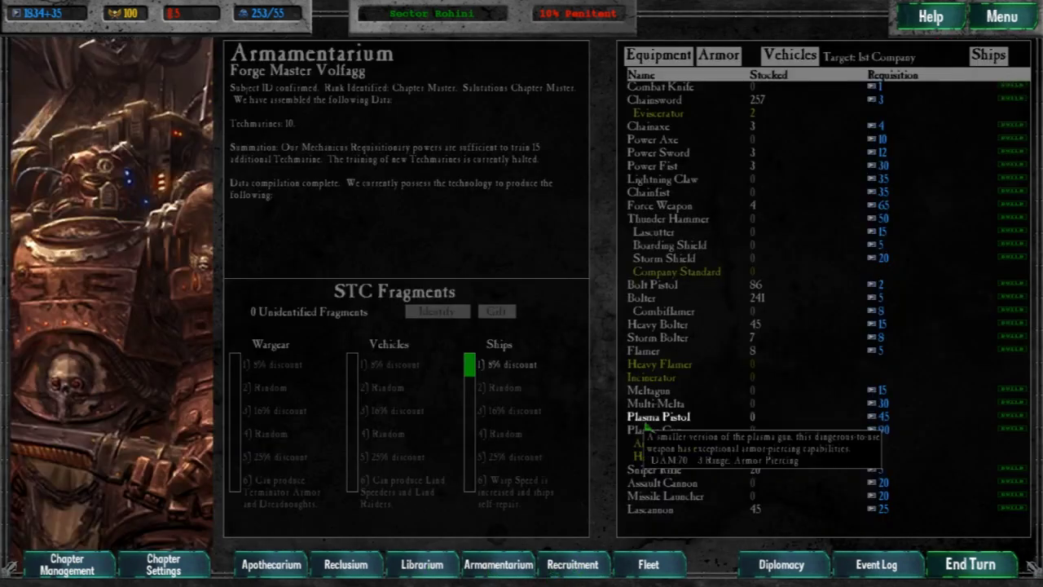
left_click(718, 56)
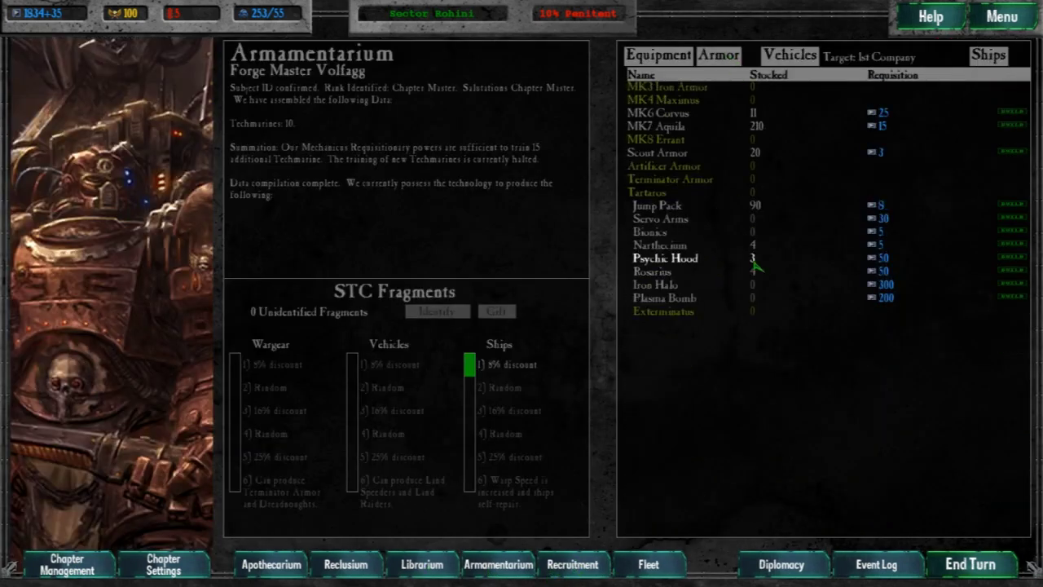
left_click(1014, 260)
left_click(61, 566)
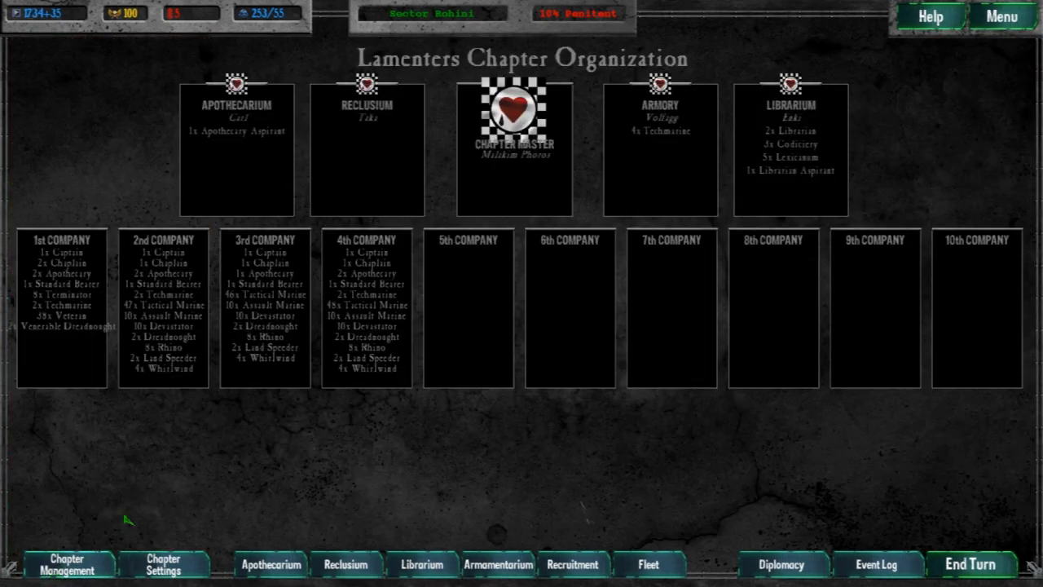
Step: Equip the four hoodless Lexicanums with Psychic Hoods and clear the selection
left_click(785, 155)
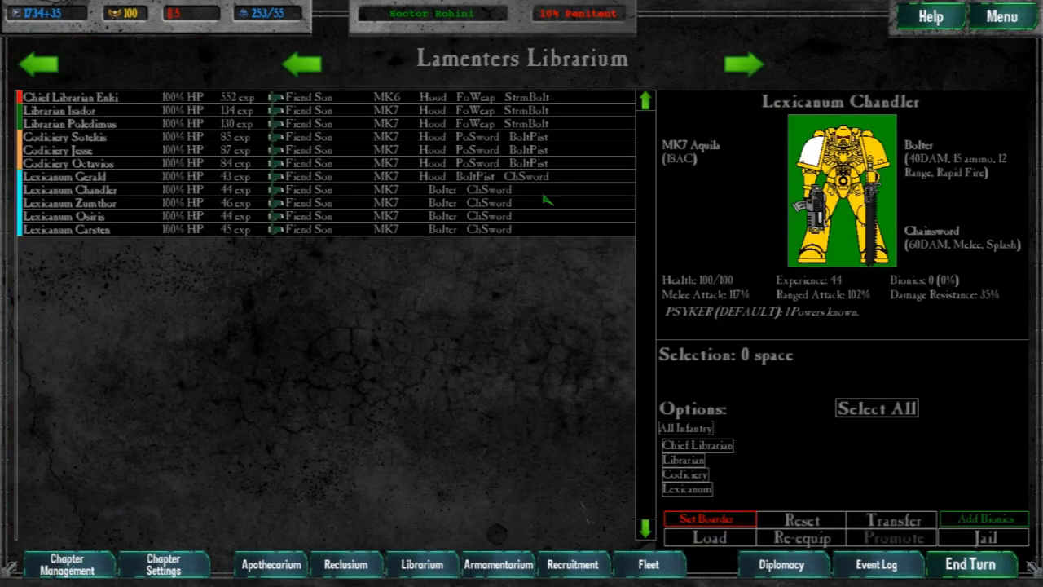
left_click_drag(521, 190, 524, 216)
left_click(526, 231)
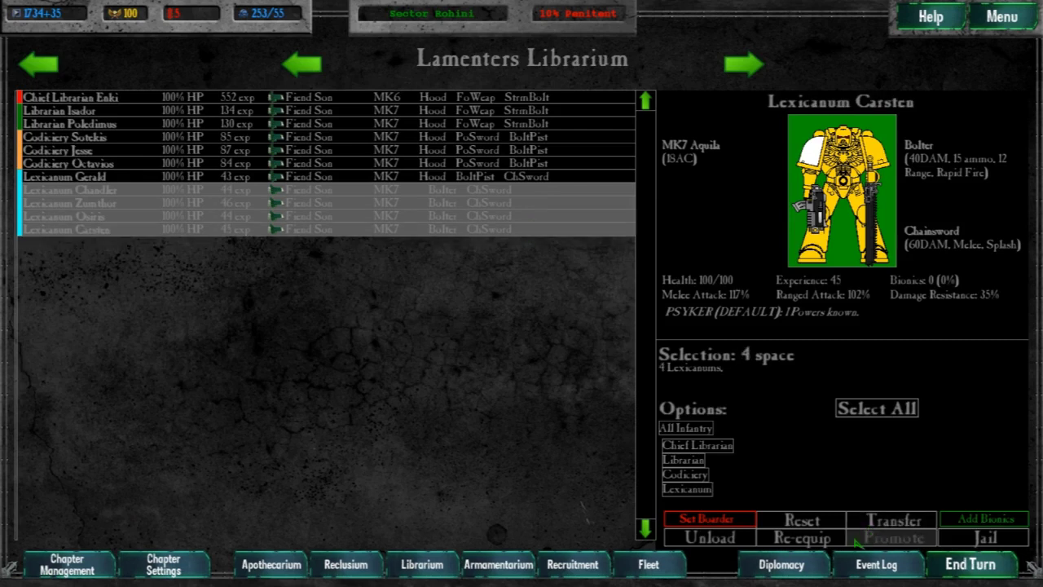
left_click(802, 538)
left_click(864, 197)
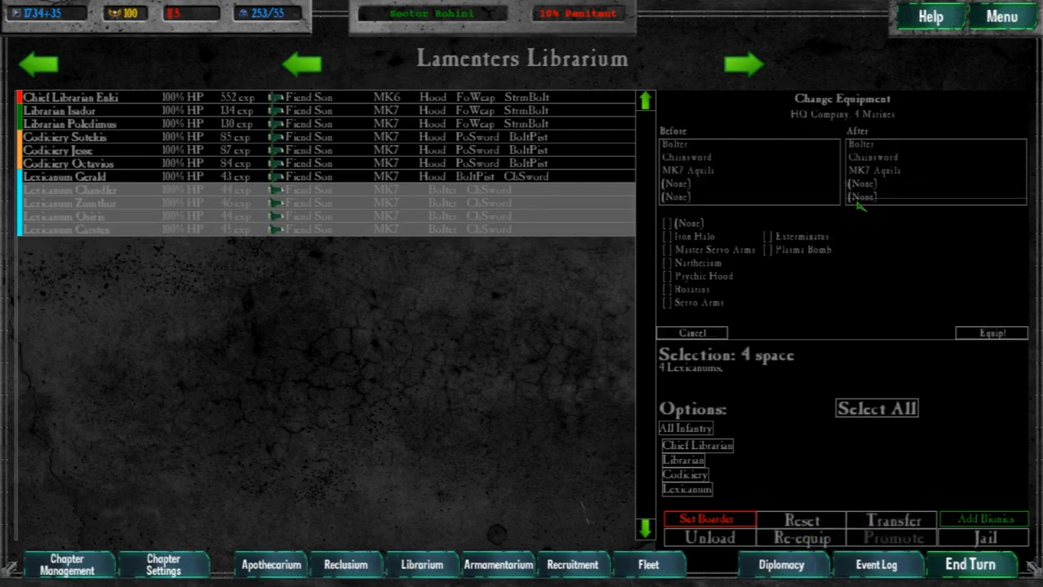
left_click(670, 277)
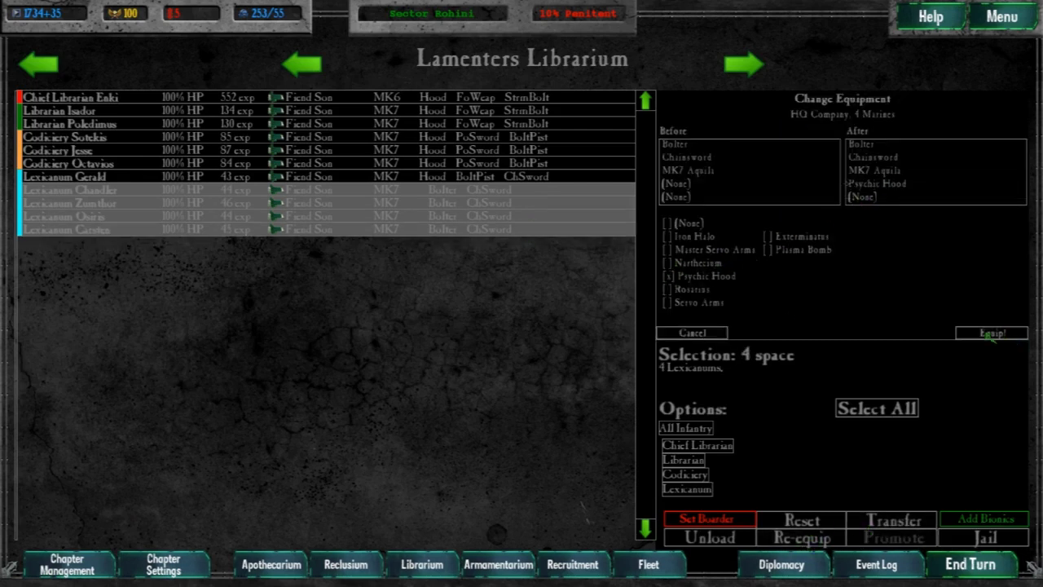
left_click(990, 334)
left_click(326, 190)
left_click(326, 216)
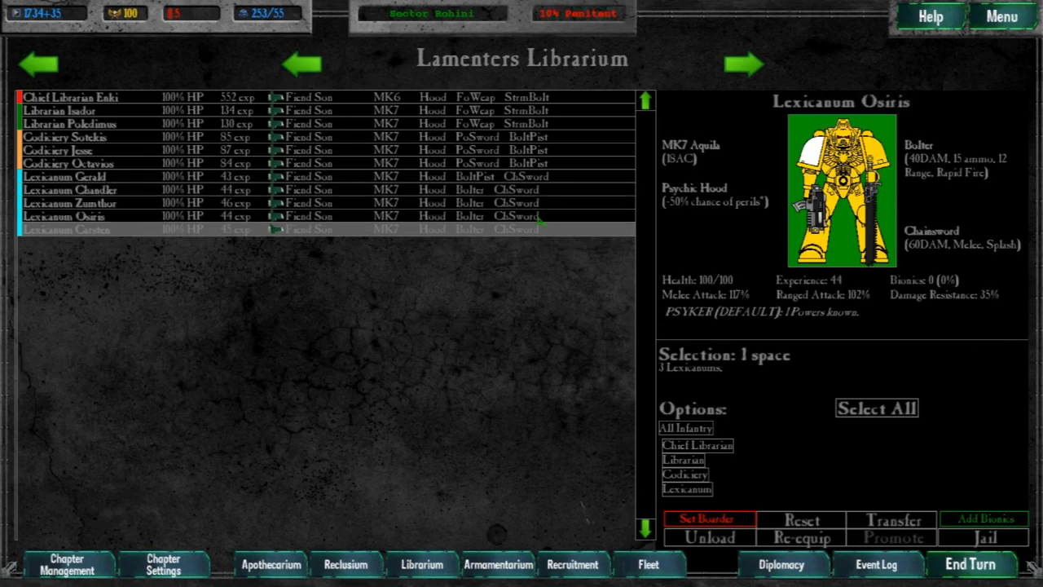
left_click(538, 229)
left_click(489, 570)
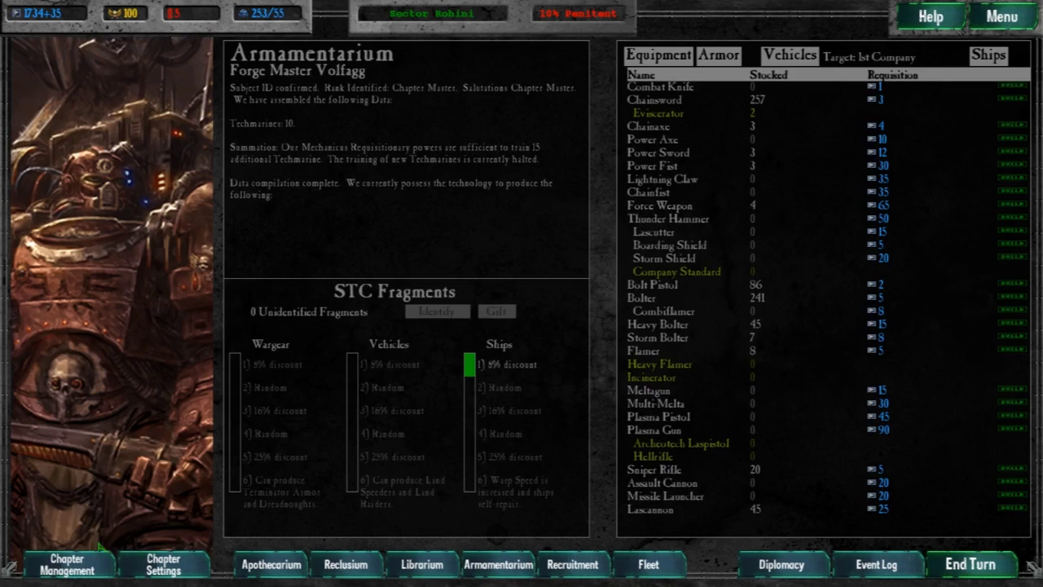
Step: Requisition more Force Weapons from the Armamentarium
left_click(66, 564)
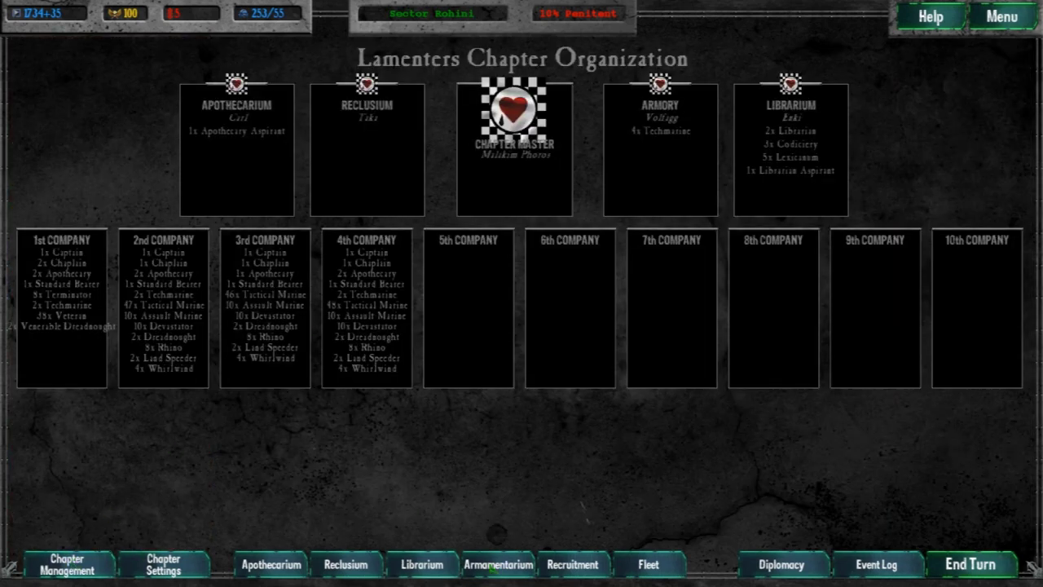
left_click(489, 564)
left_click(1013, 206)
left_click(69, 562)
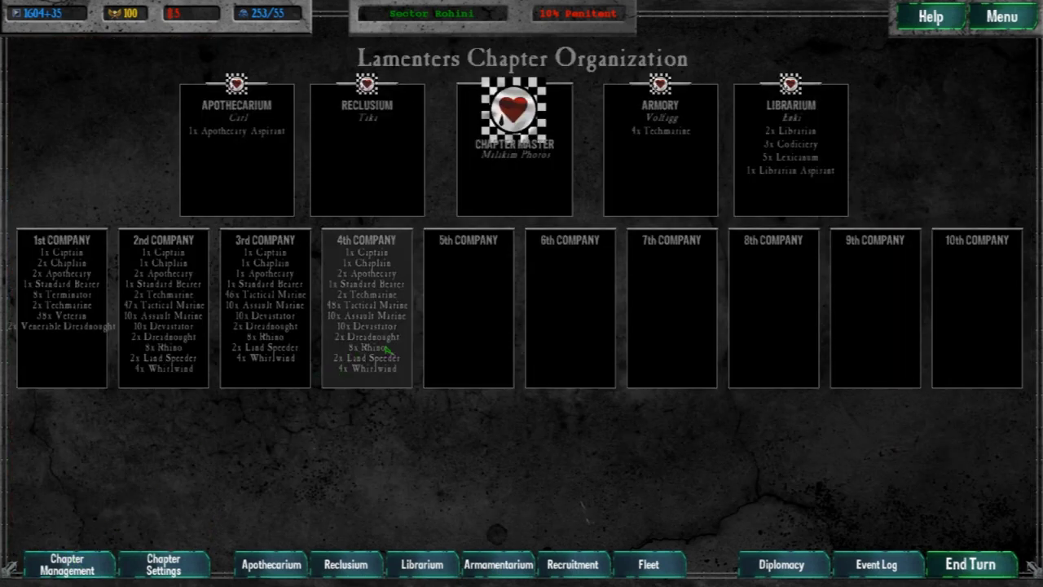
Step: Check the 4th Company roster, then bring up the Librarium roster
left_click(371, 310)
key("Escape")
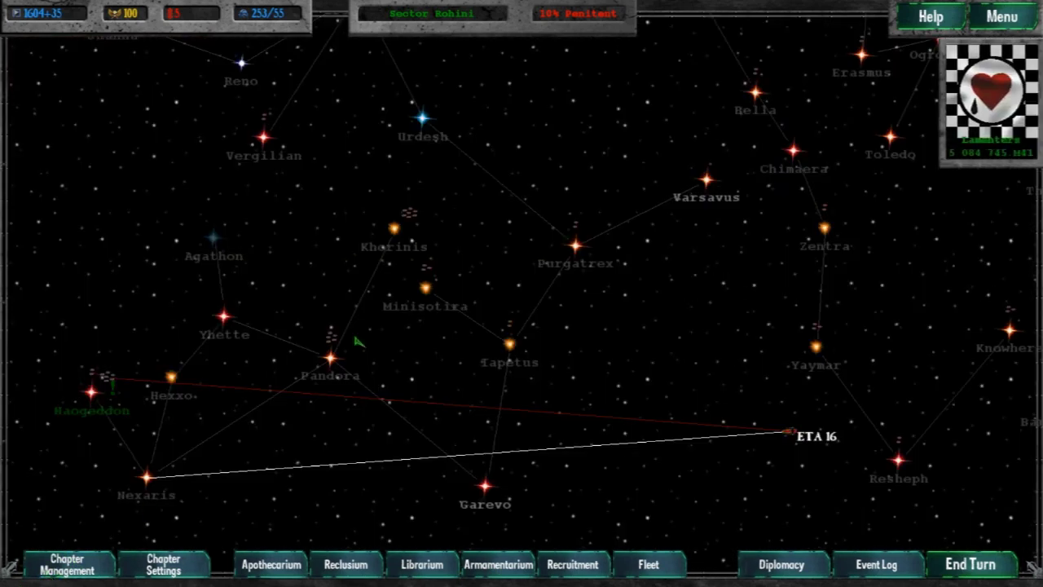
left_click(69, 564)
left_click(767, 143)
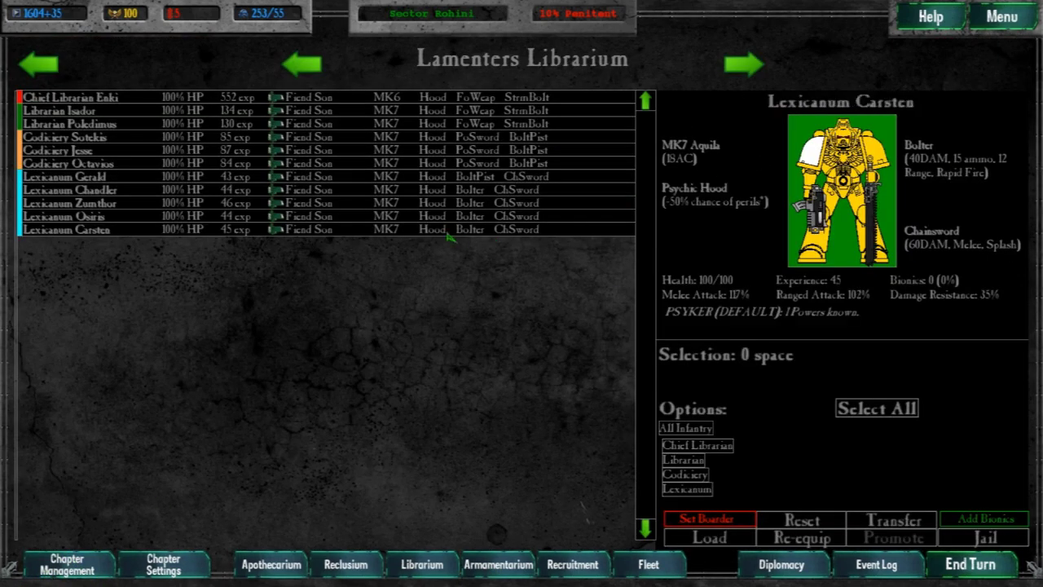
Step: Replace the selected Lexicanums' chainswords with Force Weapons
left_click(473, 177)
left_click(472, 190)
left_click(473, 216)
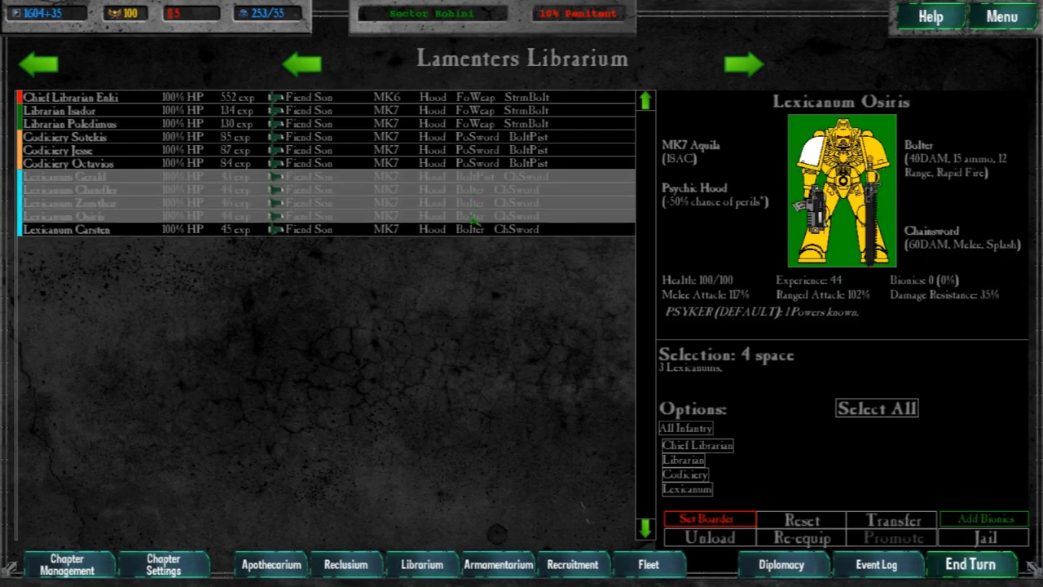
left_click(802, 538)
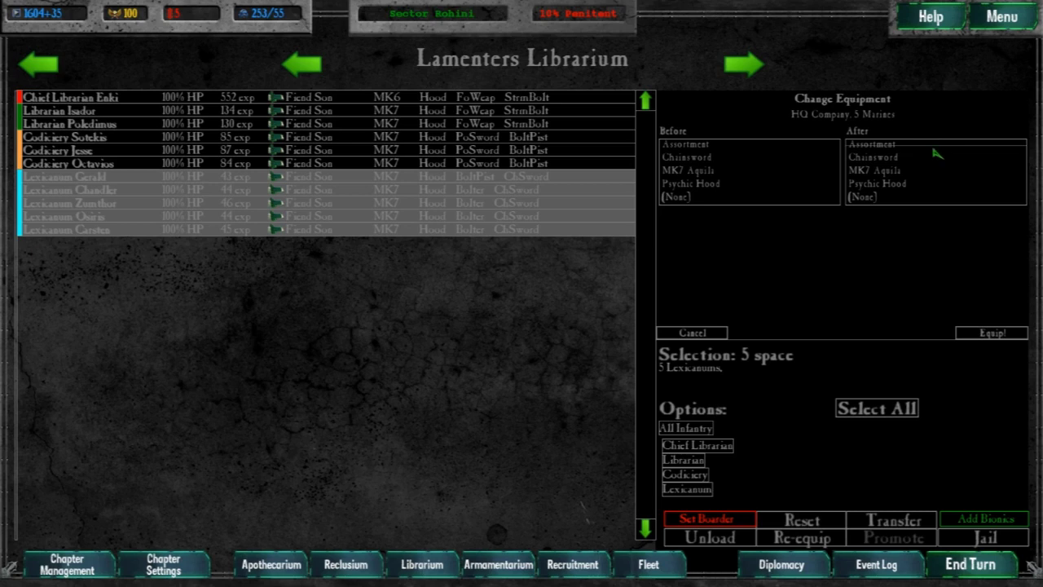
left_click(884, 158)
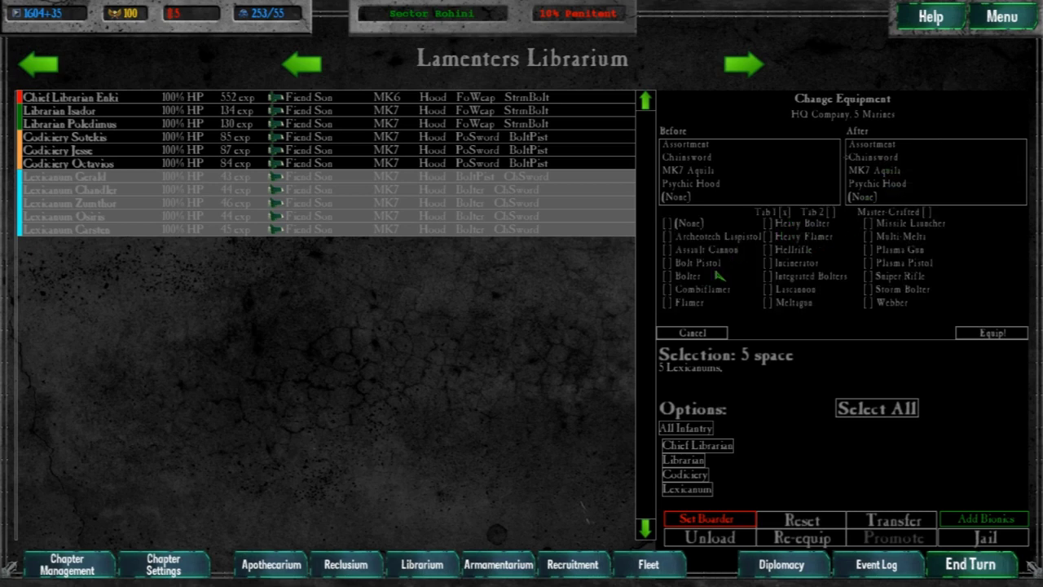
left_click(827, 212)
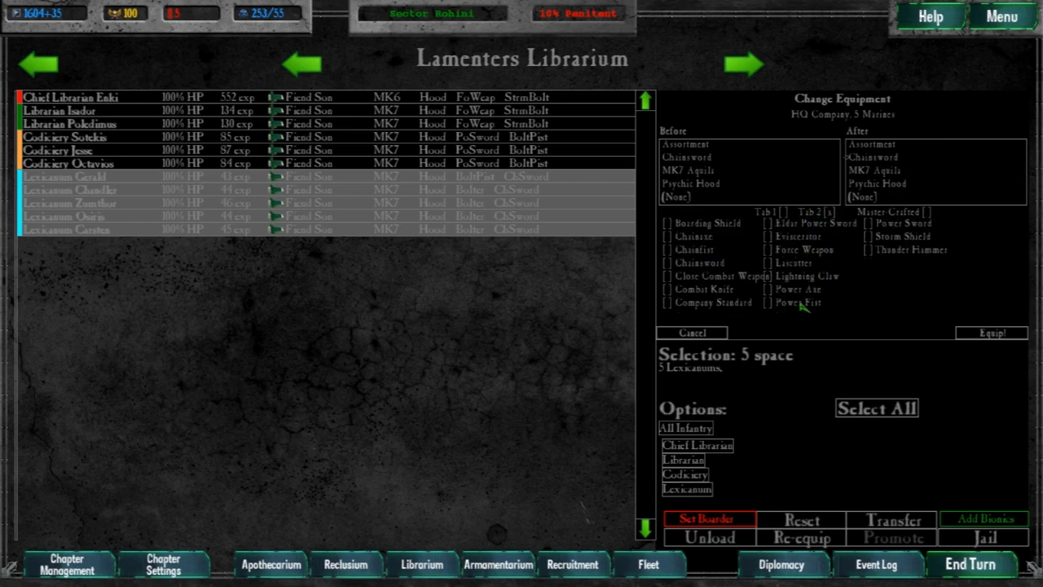
left_click(772, 250)
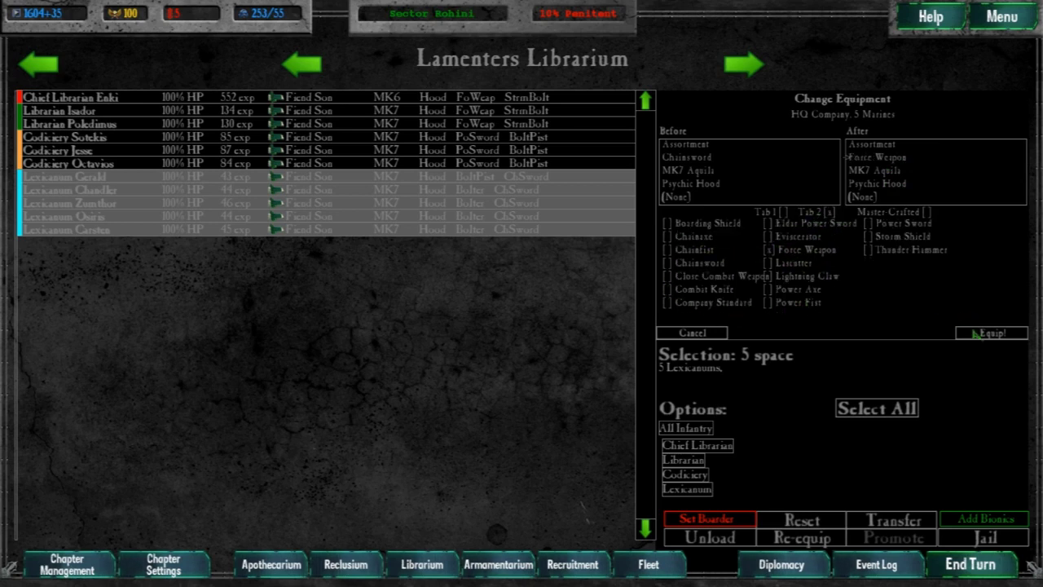
left_click(986, 332)
Step: Deselect the Lexicanums and buy one more Force Weapon in the armoury
left_click(477, 177)
left_click(477, 203)
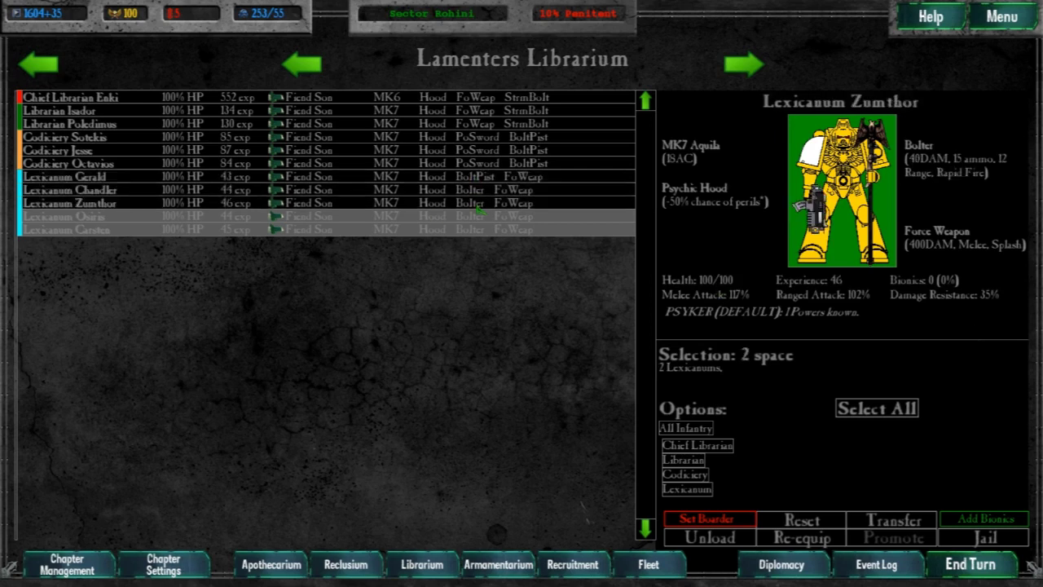
left_click(477, 229)
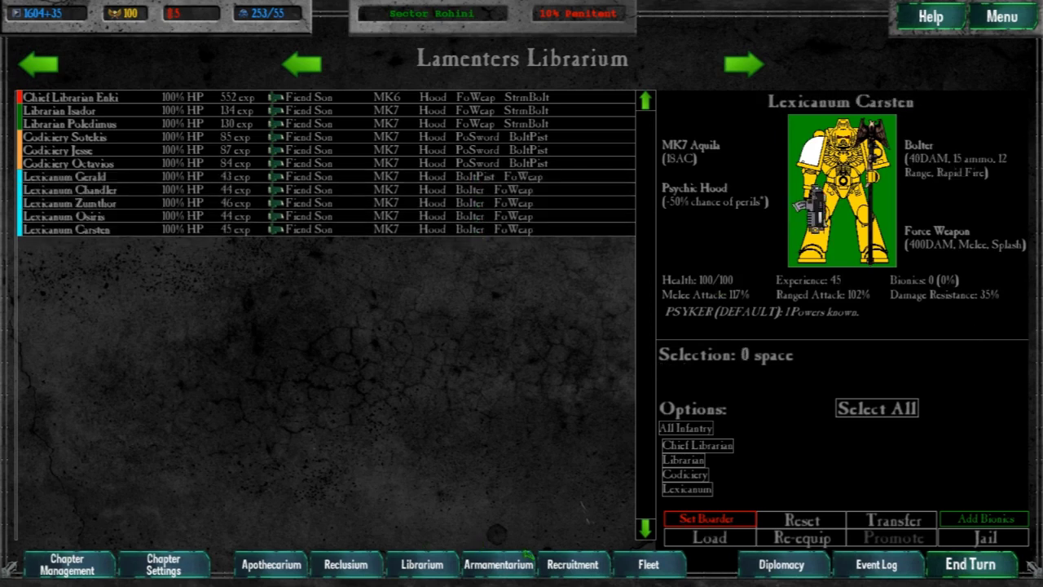
left_click(498, 565)
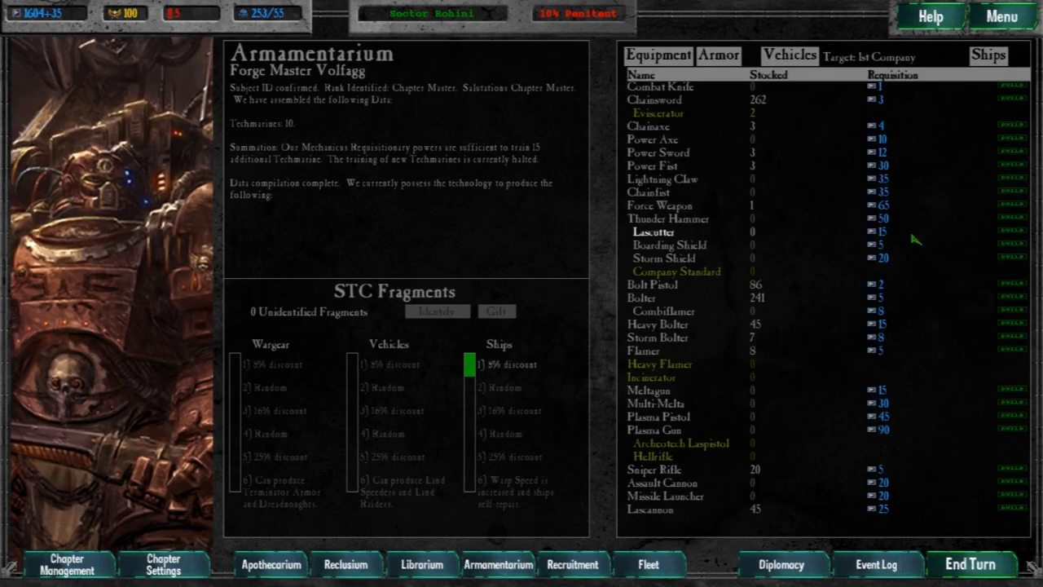
left_click(1013, 205)
Step: In the Librarium, select Codiciers Jesse, Sotekis and Octavios
key("F1")
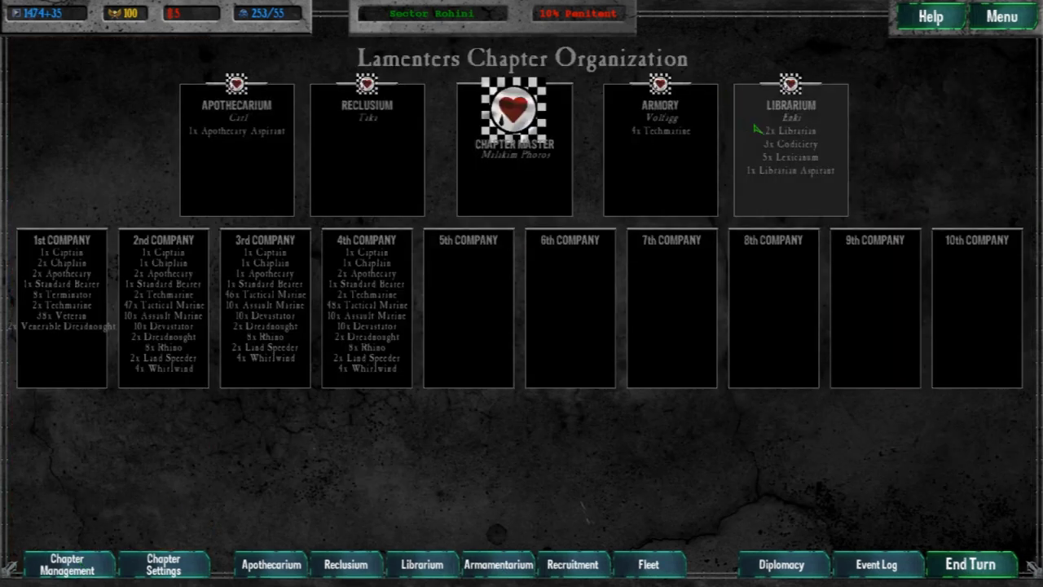
left_click(791, 147)
left_click(457, 150)
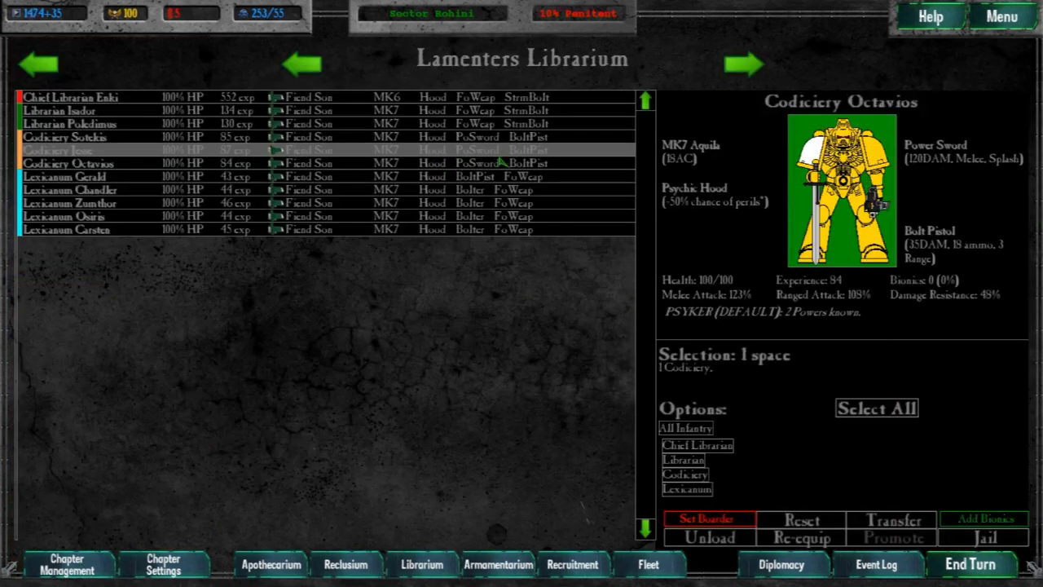
left_click(499, 139)
left_click(499, 164)
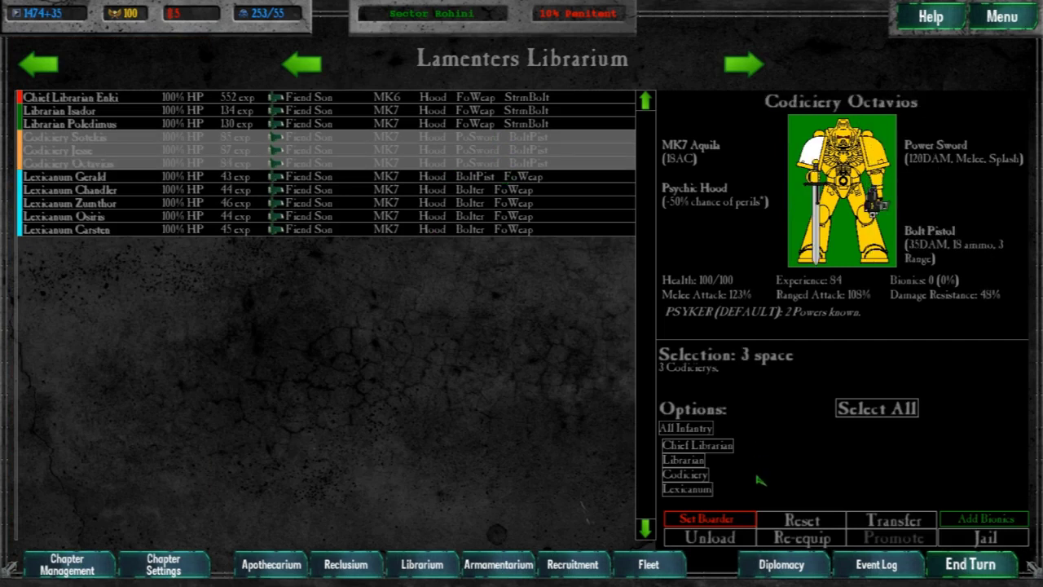
Step: Replace the three Codiciers' Power Swords with Force Weapons and return to the star map
left_click(803, 538)
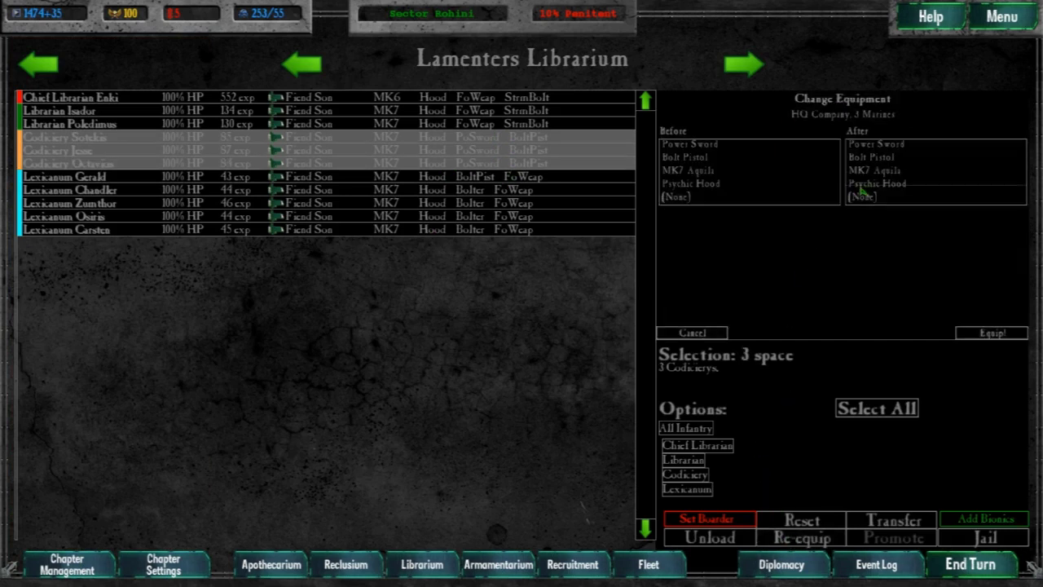
left_click(882, 145)
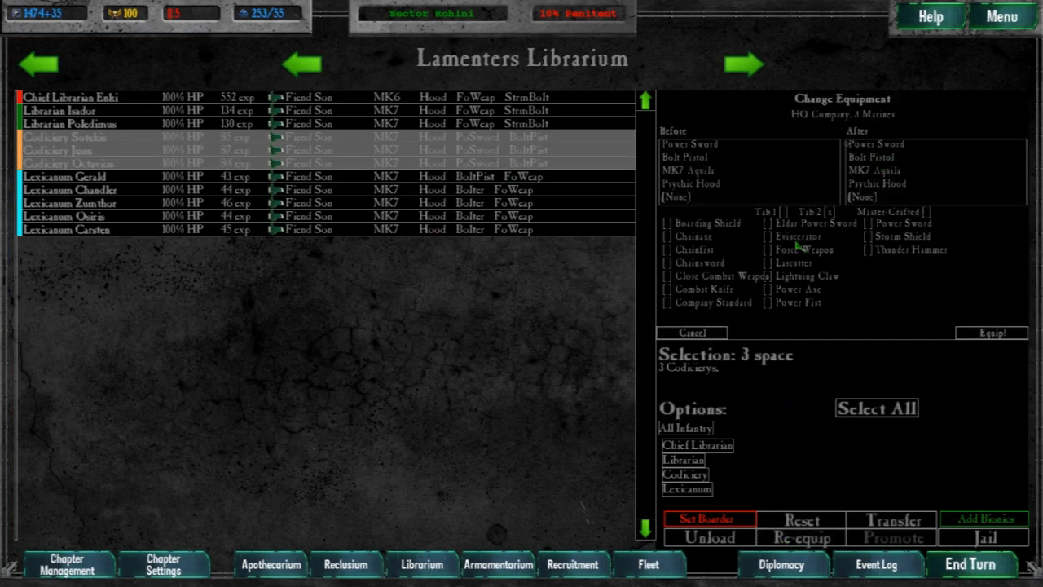
left_click(770, 249)
left_click(972, 335)
left_click(502, 136)
left_click(497, 150)
left_click(487, 137)
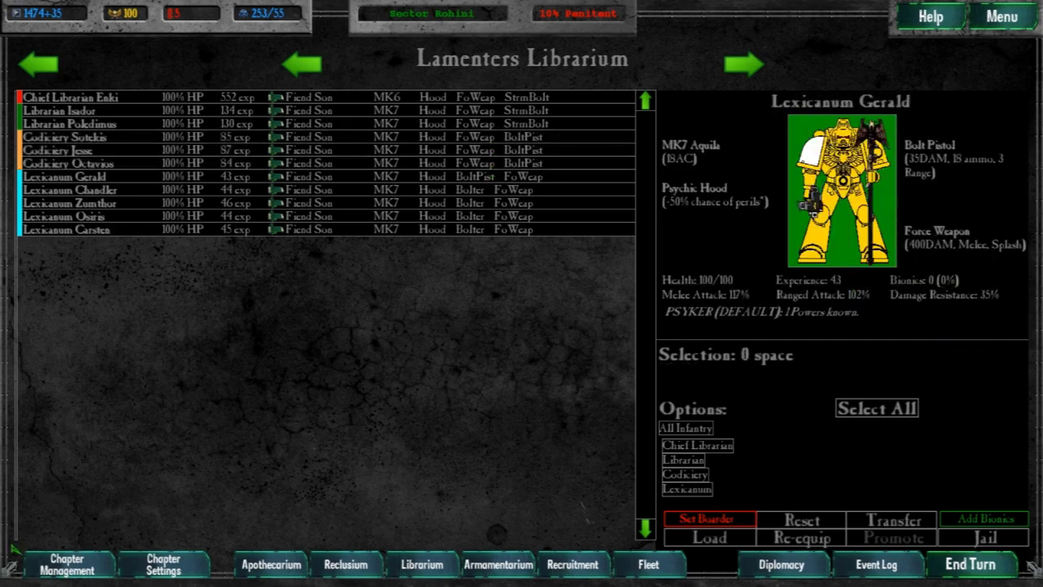
left_click(67, 565)
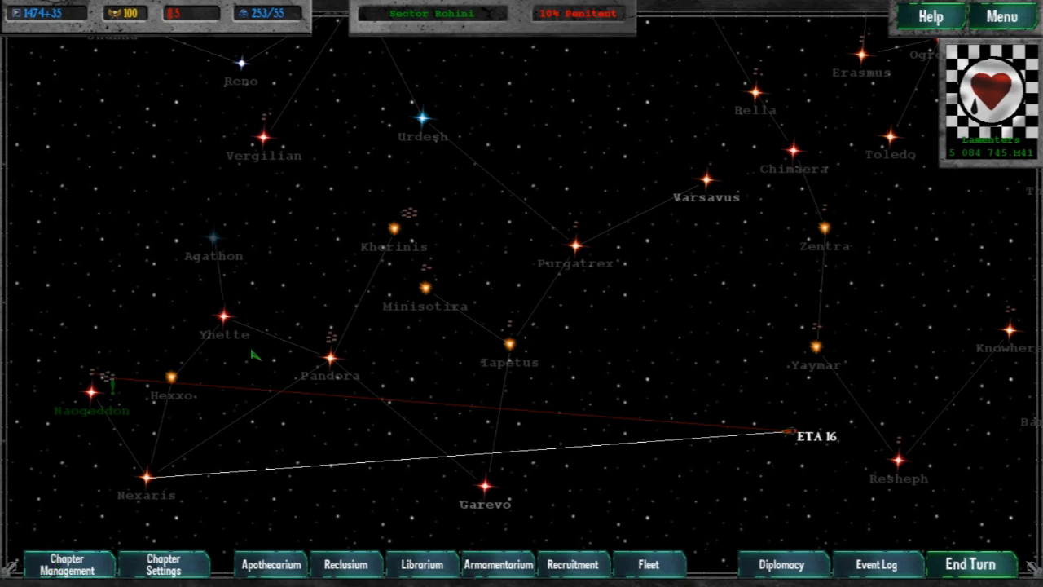
Step: Offer the Ecclesiarchy requisition for Sisters of Battle and a Sister Hospitaler
left_click(781, 564)
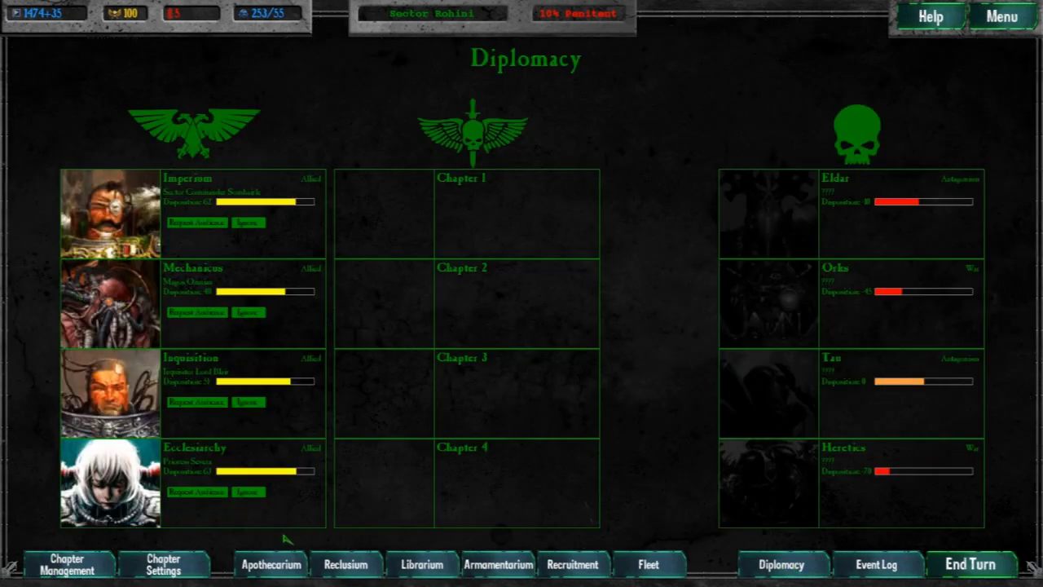
left_click(196, 493)
left_click(325, 477)
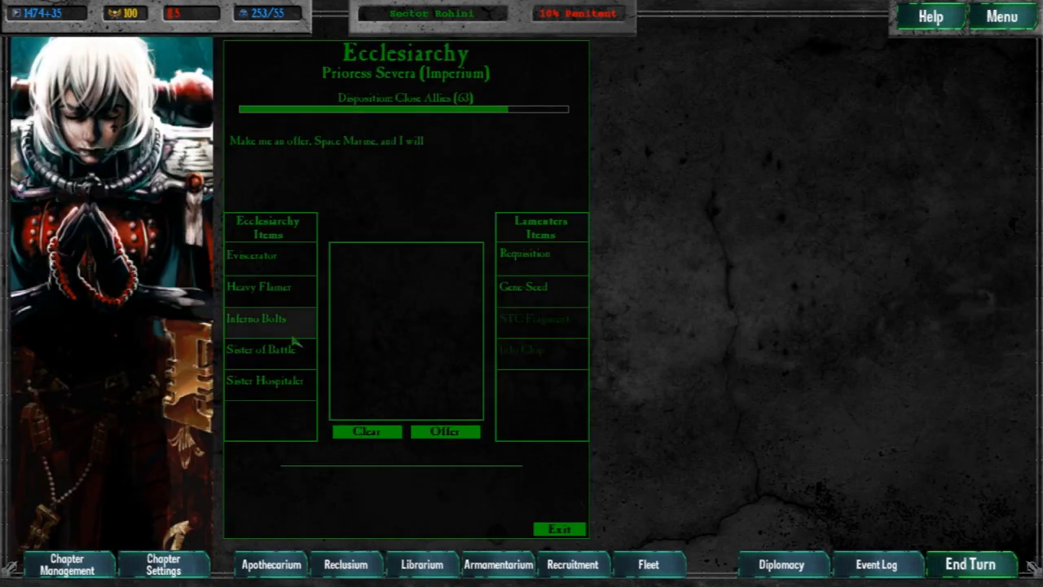
left_click(295, 348)
type("3")
left_click(571, 288)
left_click(265, 381)
left_click(539, 261)
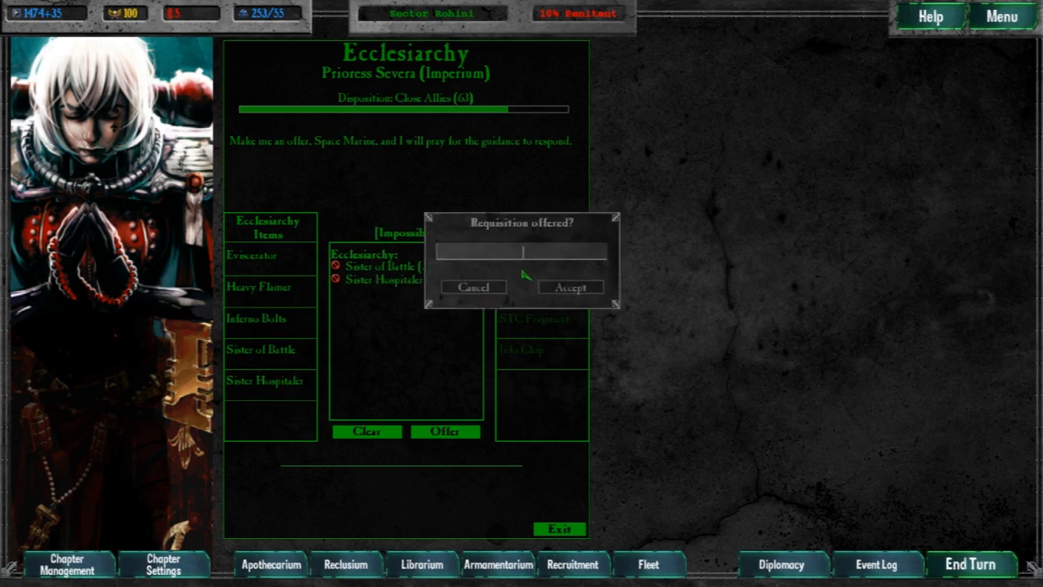
type("200")
left_click(570, 287)
left_click(445, 431)
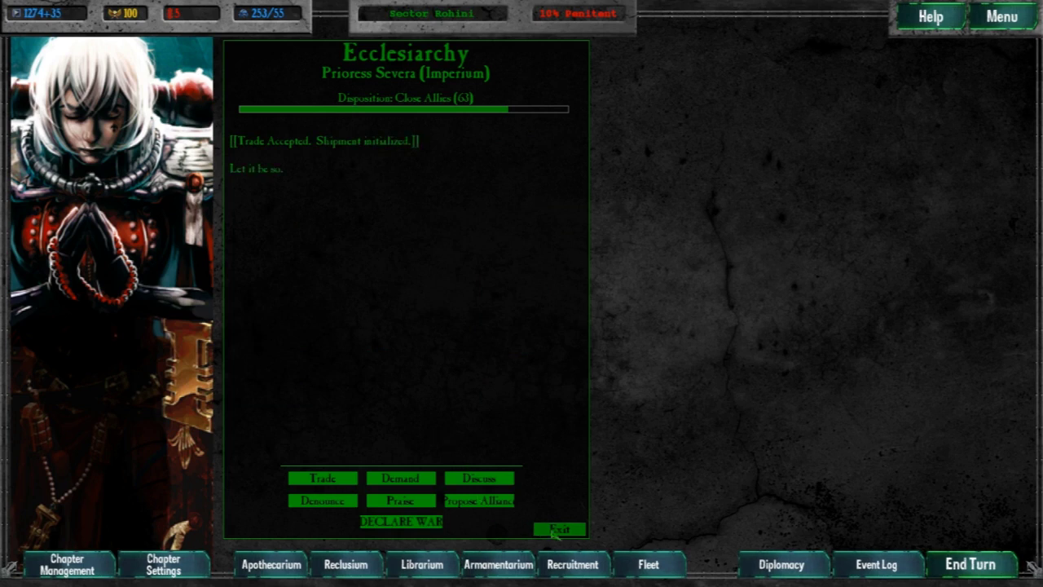
Step: Offer requisition for two batches of Sisters of Battle, which is refused
left_click(322, 479)
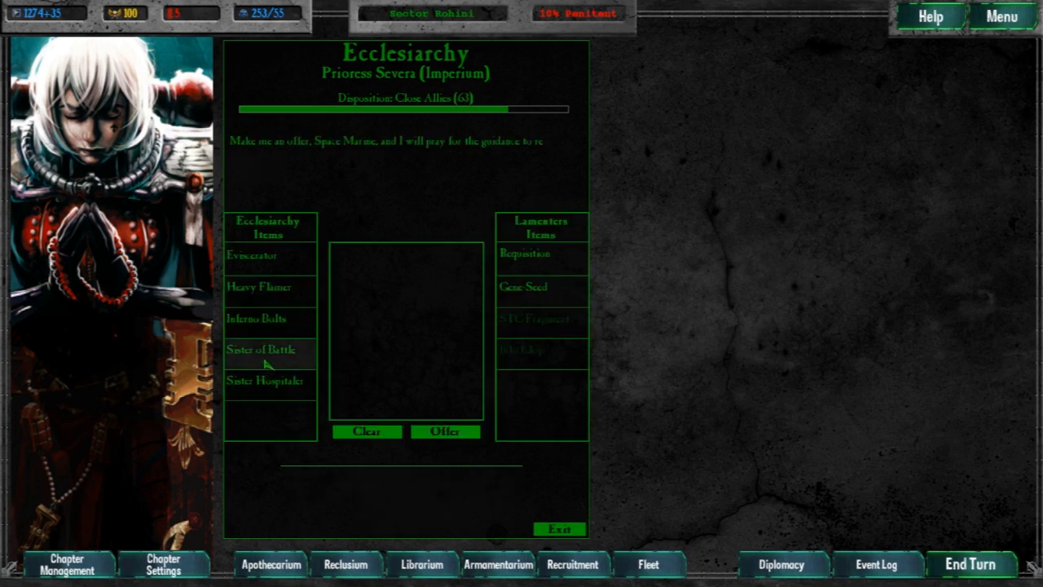
left_click(261, 350)
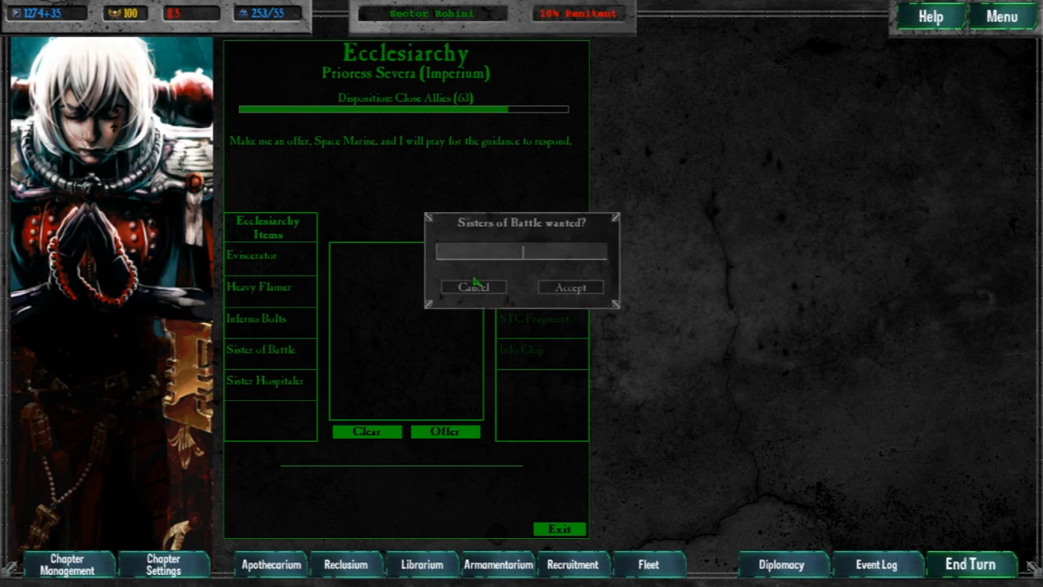
type("3")
left_click(571, 287)
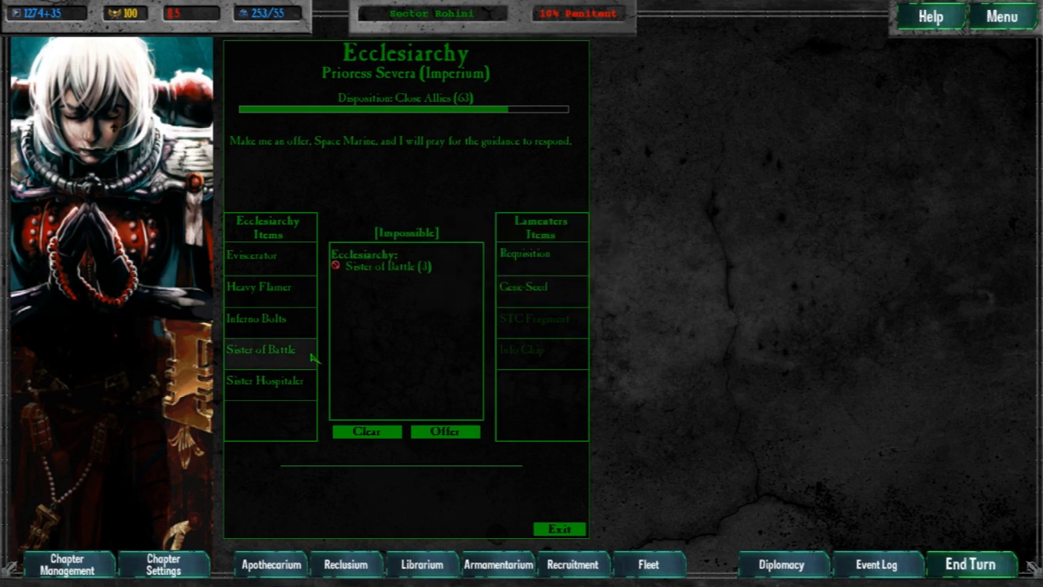
left_click(260, 350)
type("3")
left_click(571, 287)
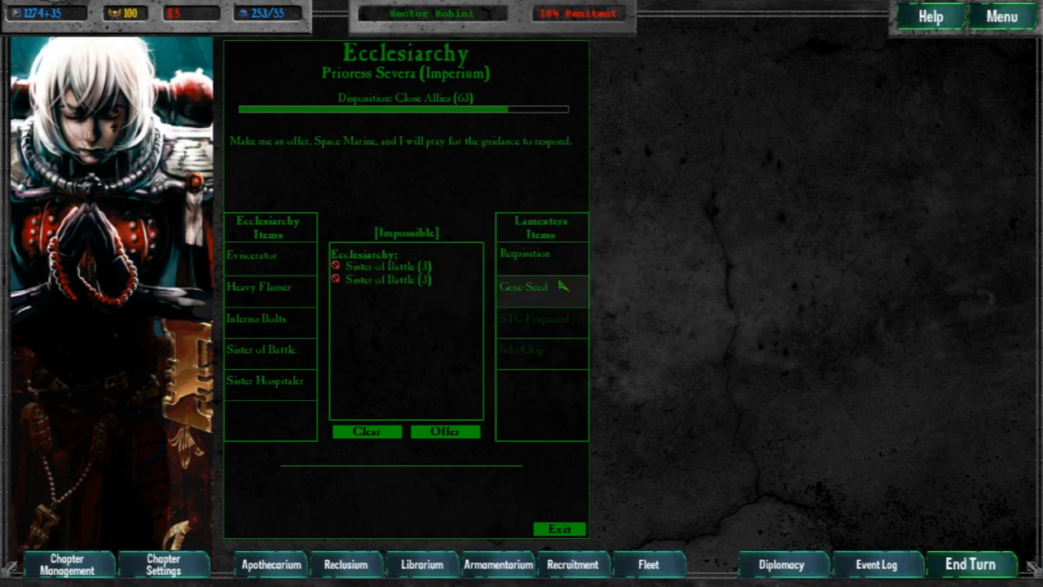
left_click(536, 264)
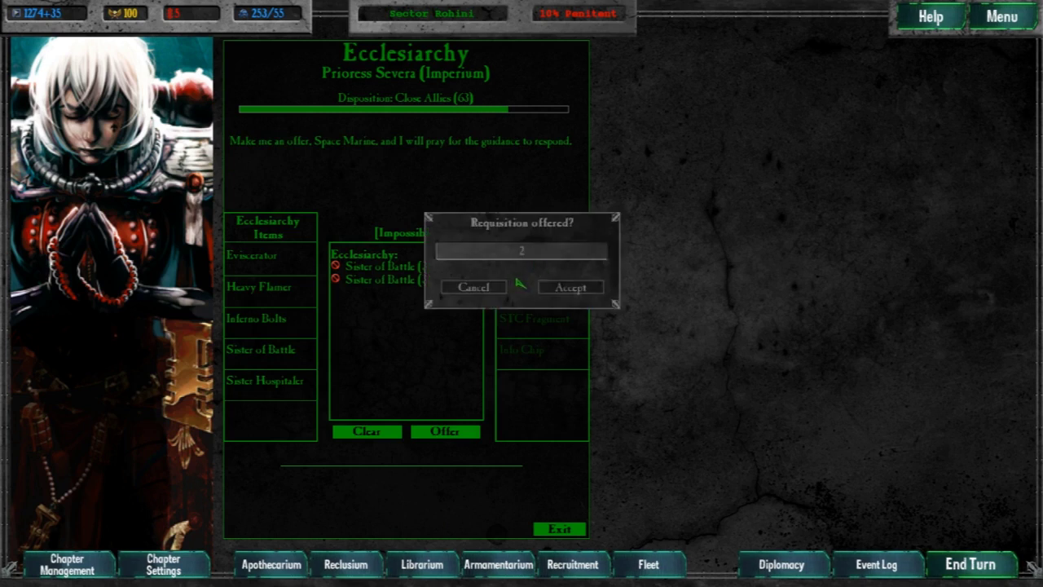
type("250")
left_click(571, 287)
left_click(444, 431)
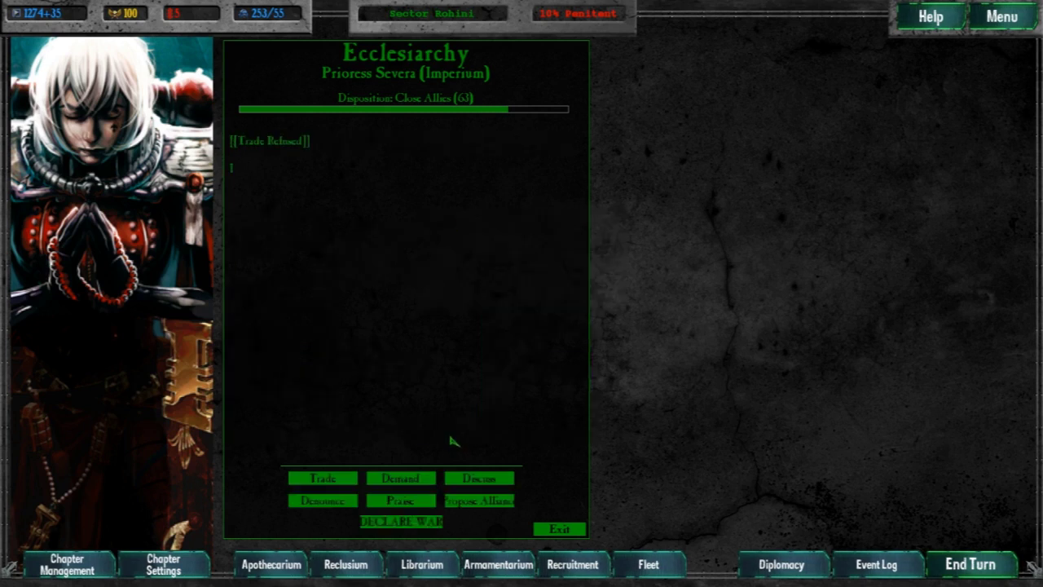
Step: Retry the two-Sisters-of-Battle trade until Prioress Severa accepts, then leave the audience
left_click(323, 479)
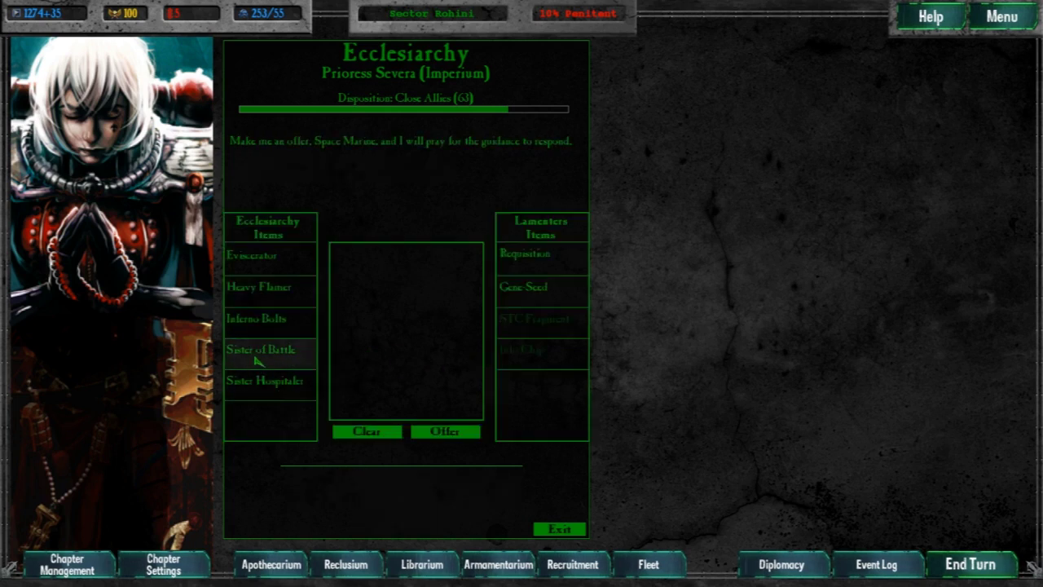
left_click(259, 353)
left_click(570, 288)
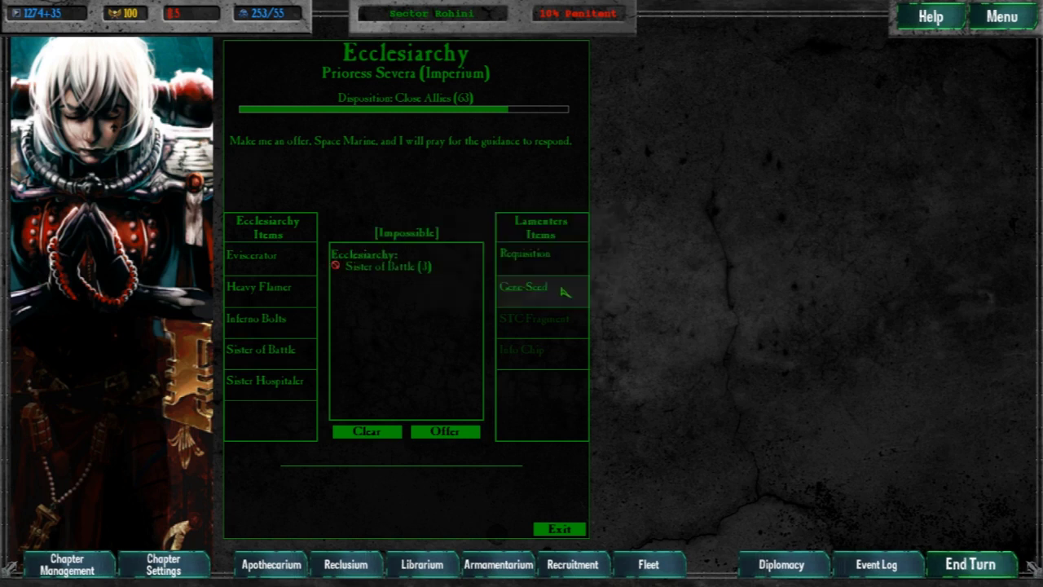
left_click(269, 353)
left_click(570, 287)
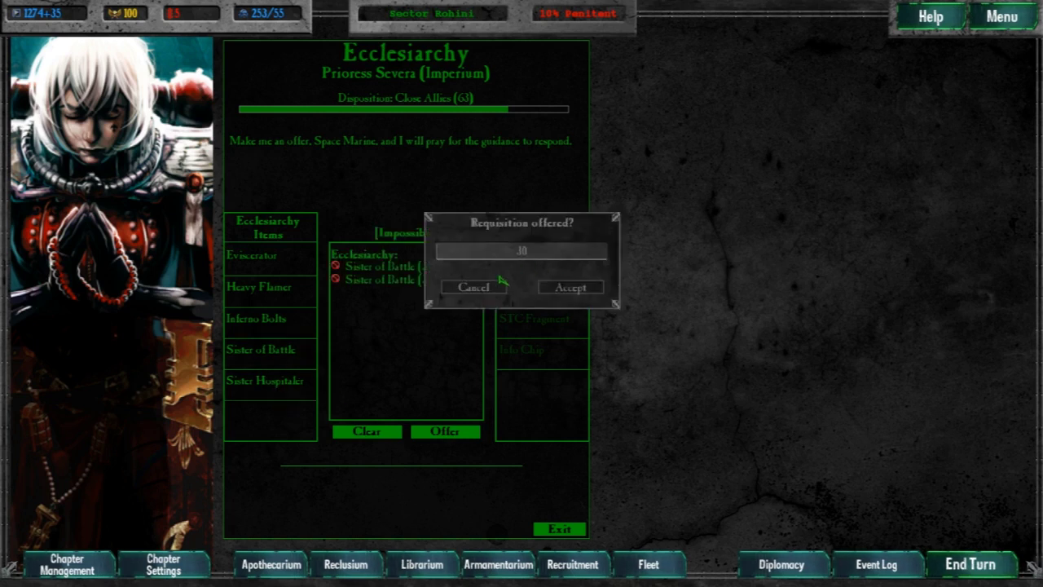
left_click(570, 287)
left_click(445, 431)
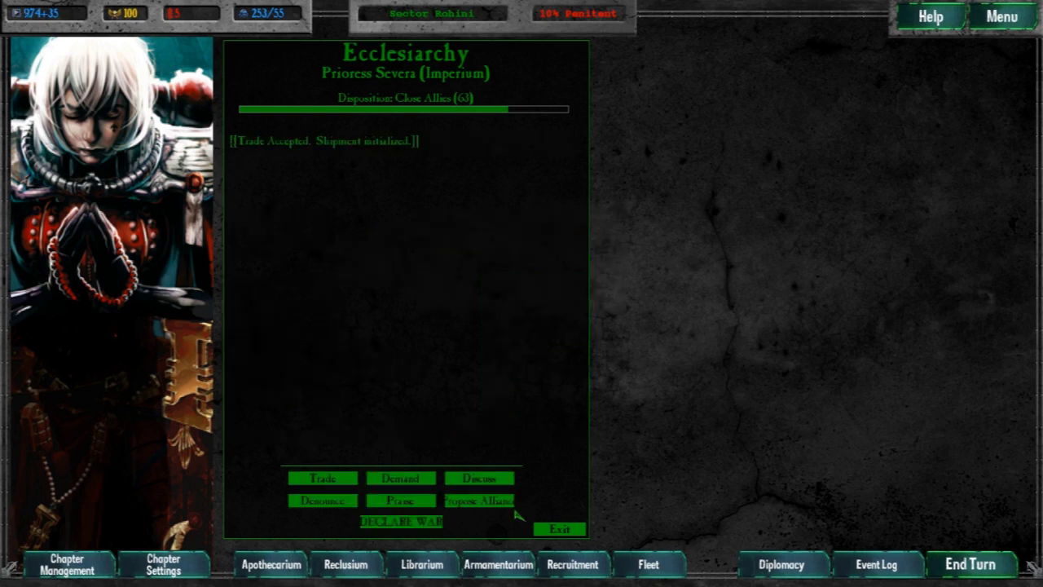
left_click(542, 529)
left_click(69, 564)
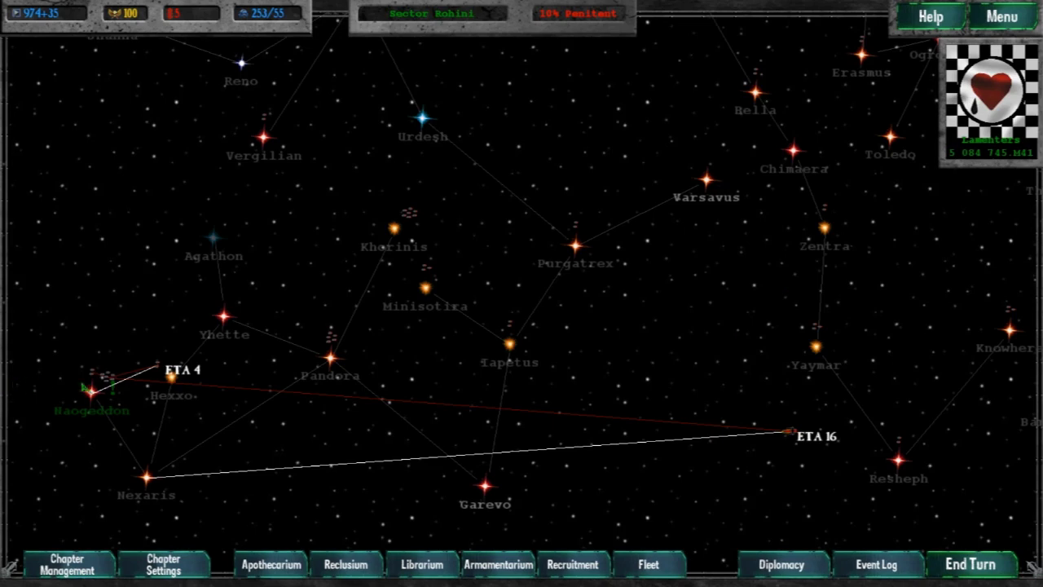
Step: Raid Naogeddon II with all ships' forces and close the battle results
left_click(91, 393)
left_click(131, 192)
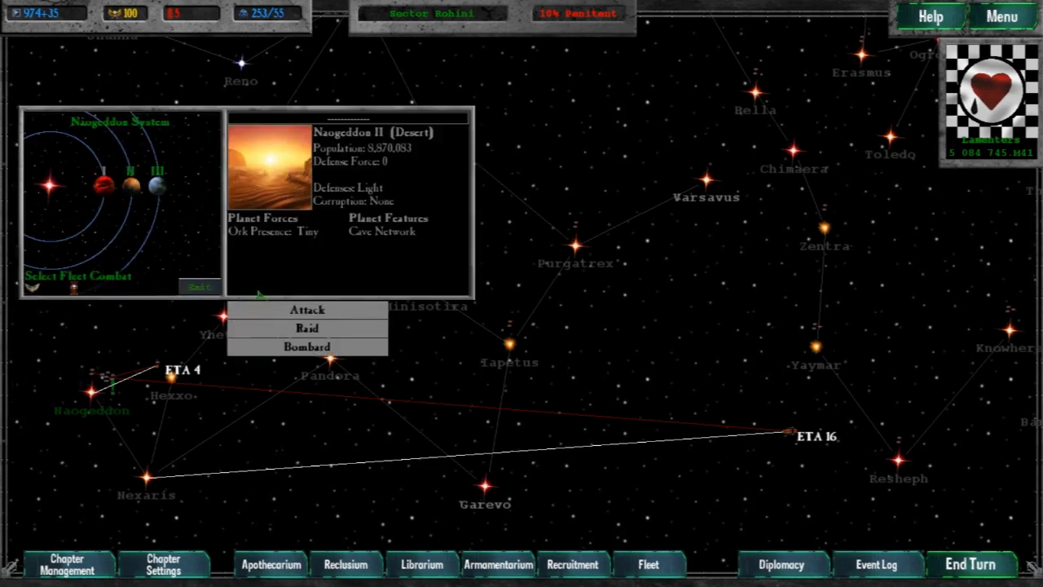
left_click(306, 328)
left_click(512, 184)
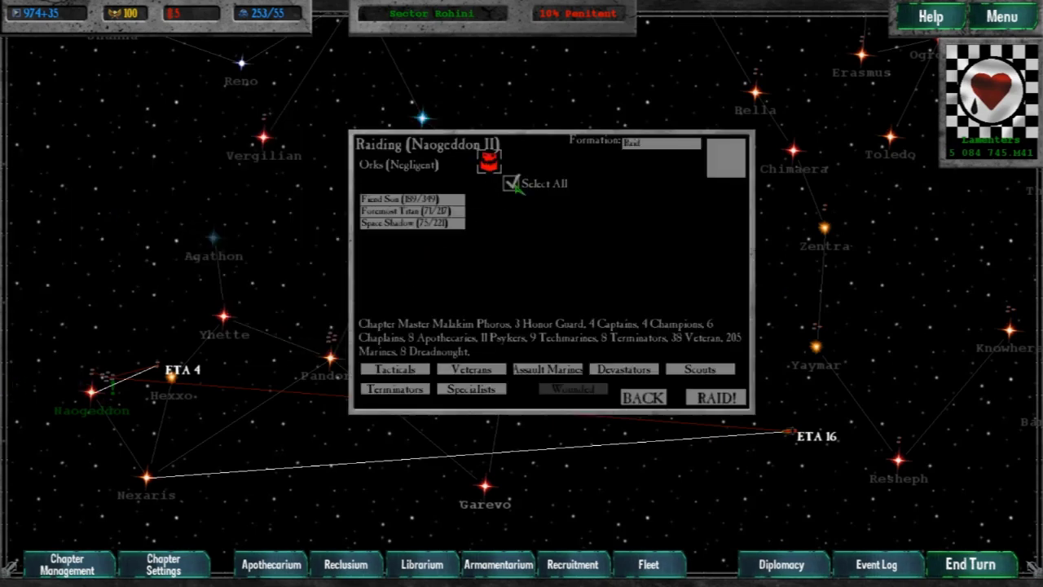
left_click(711, 398)
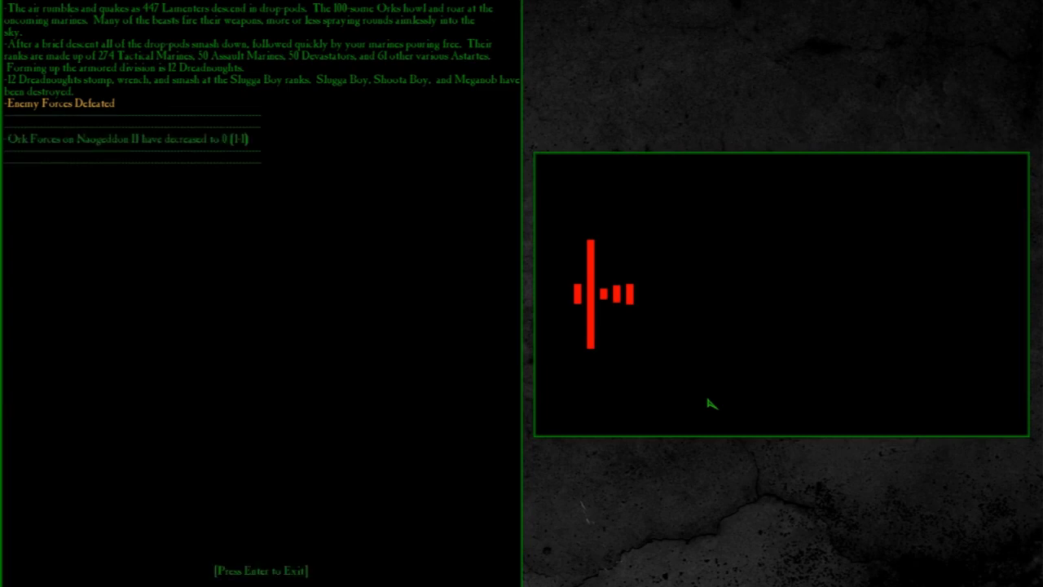
key("Return")
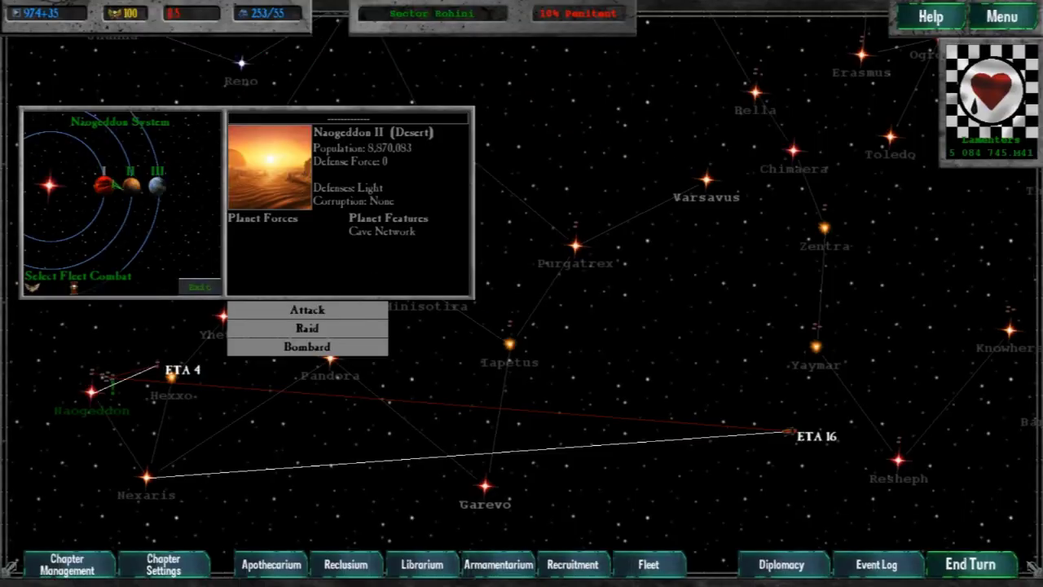
Step: Raid Naogeddon III with all forces, then end the turn
left_click(159, 186)
left_click(307, 327)
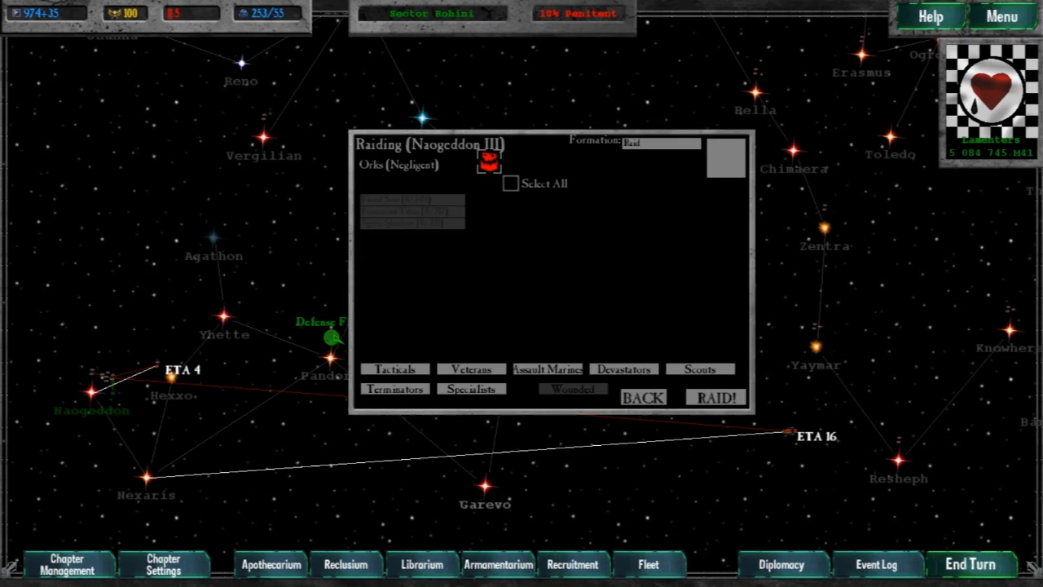
left_click(511, 184)
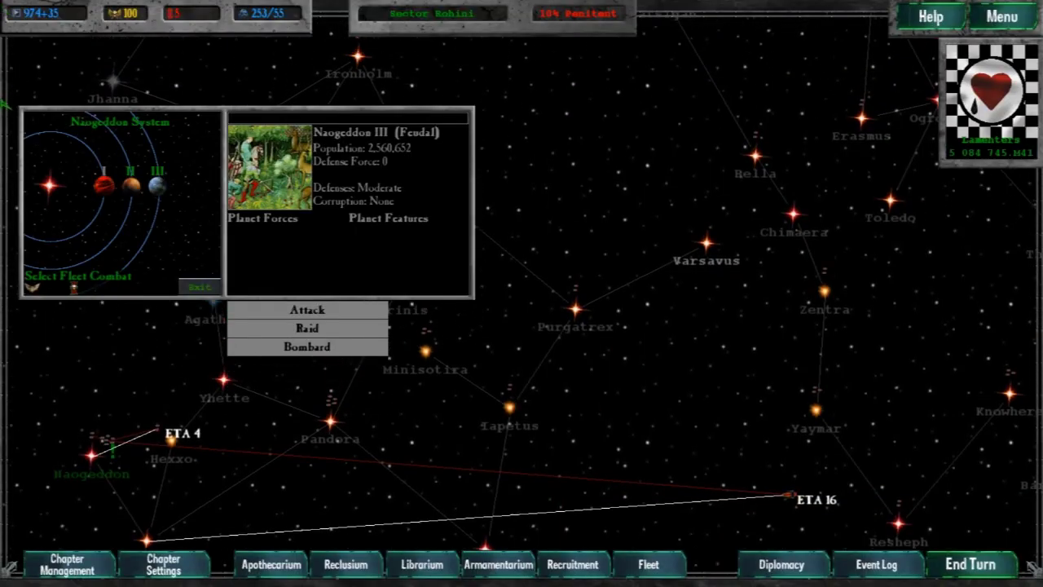
left_click(199, 287)
scroll(289, 313, "down", 2)
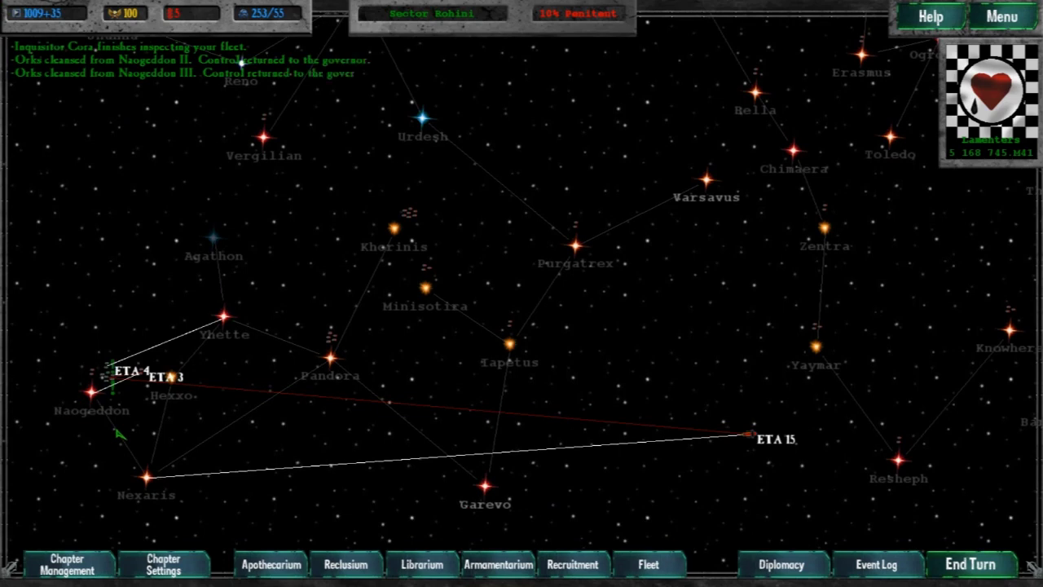
Step: Check Naogeddon II, collapse the Lamenters fleet's ship list, and end the turn
left_click(97, 412)
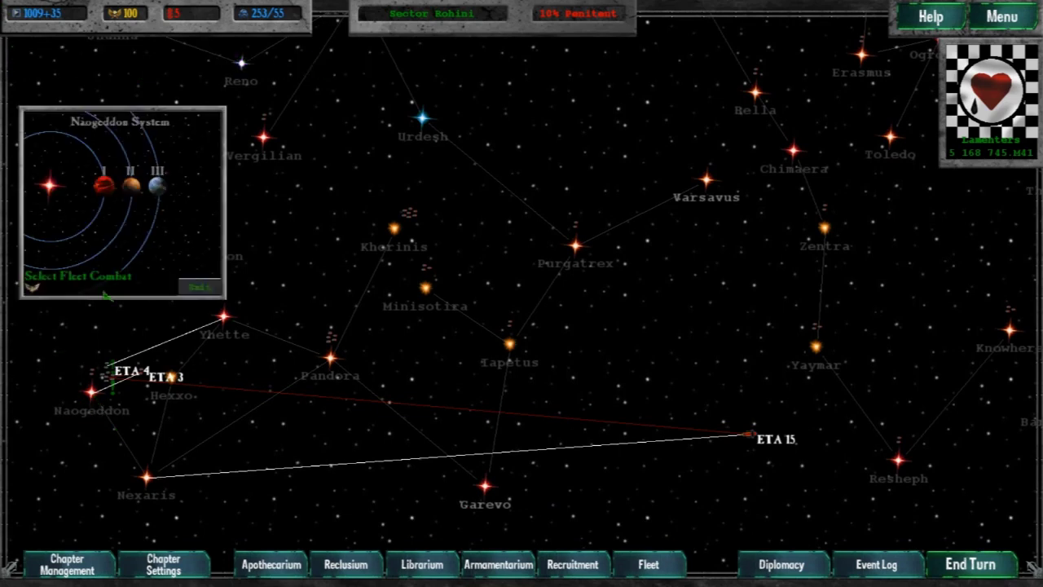
left_click(145, 194)
left_click(199, 287)
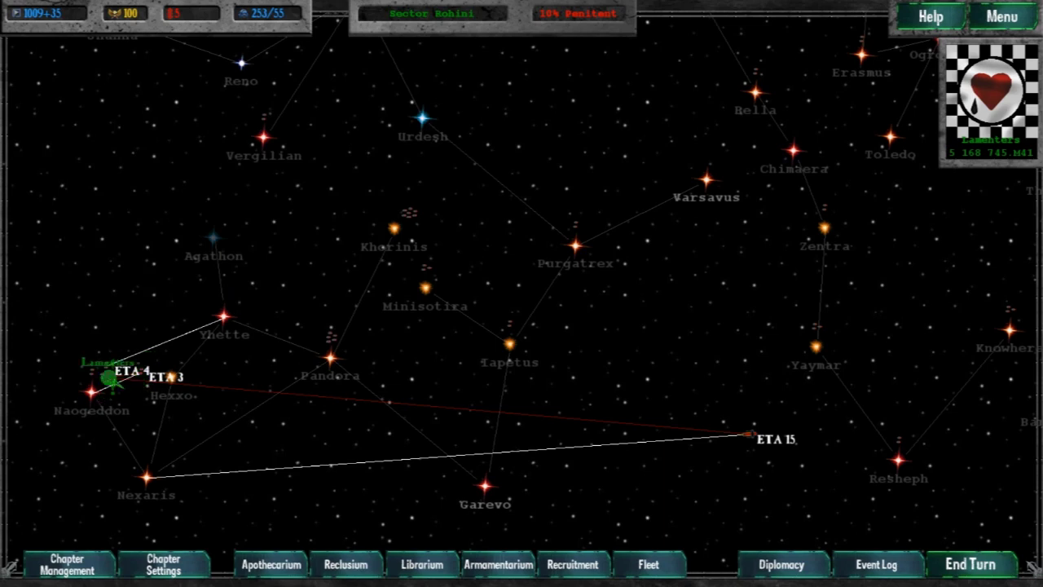
left_click(108, 376)
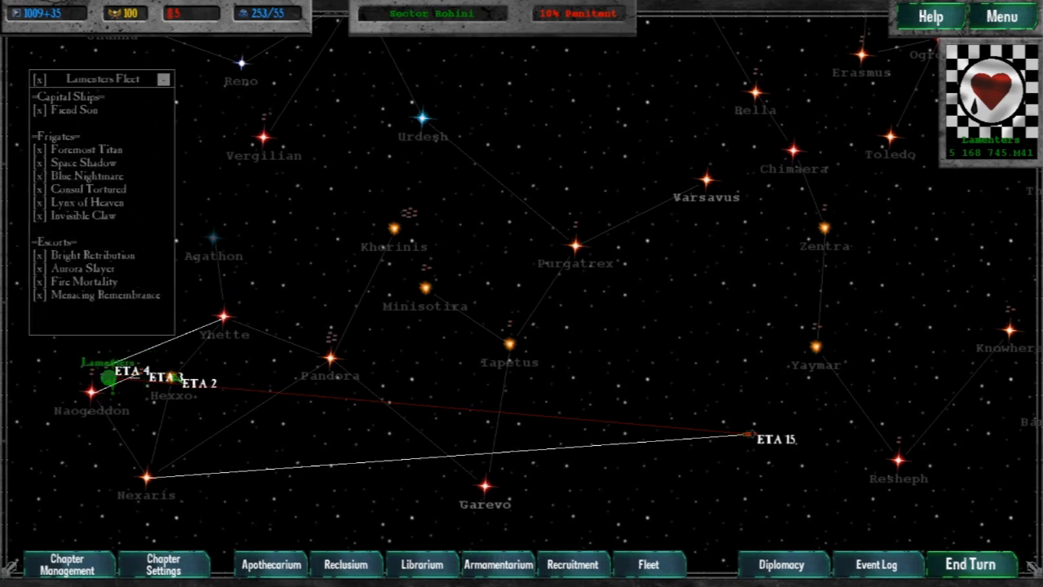
left_click(164, 79)
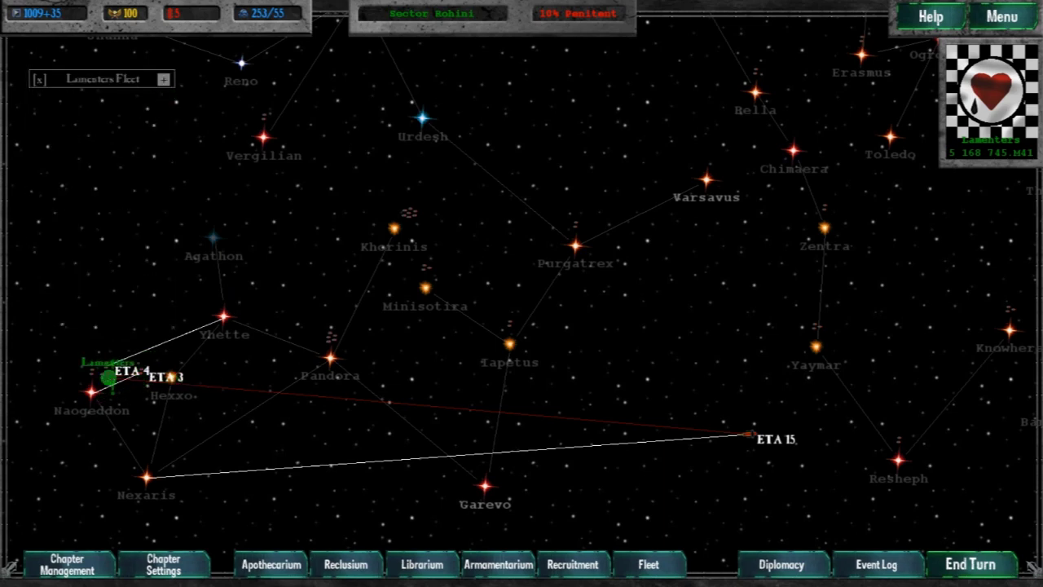
left_click(946, 565)
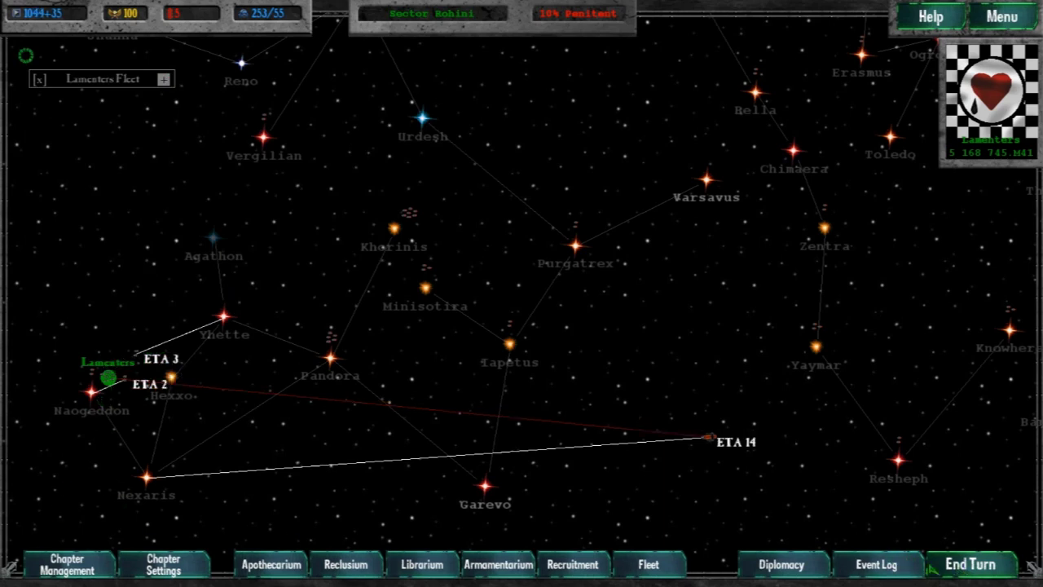
Step: Land the two Techmarines and Apothecary Kenneth from the 4th Company on Naogeddon I
left_click(67, 564)
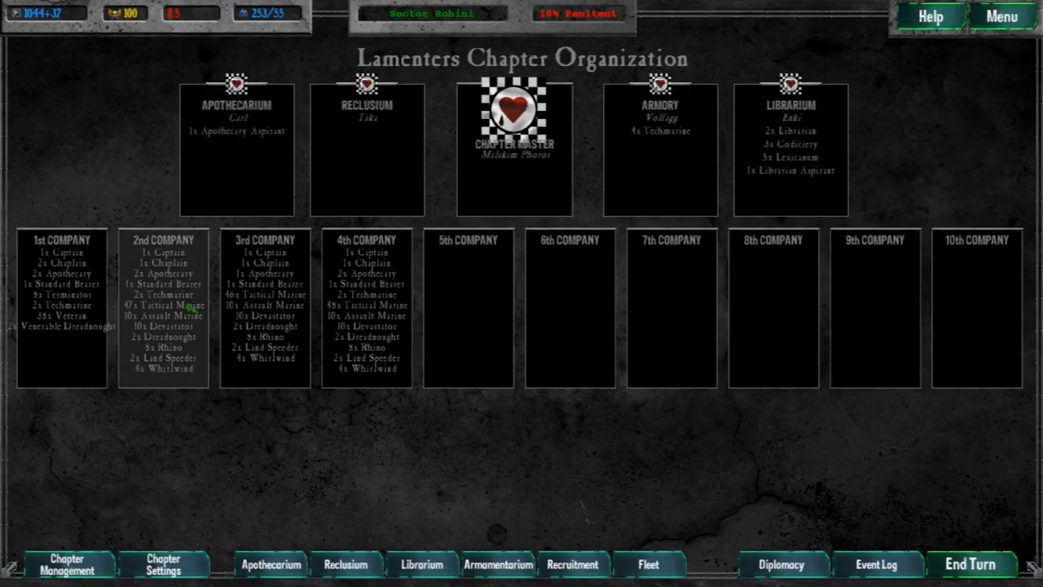
left_click(367, 326)
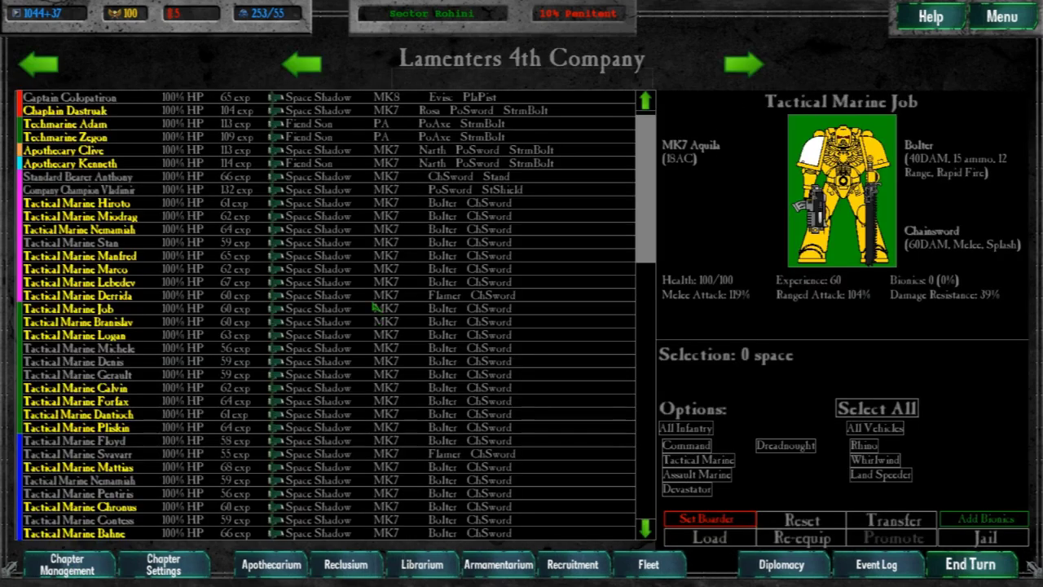
left_click(326, 308)
left_click(875, 408)
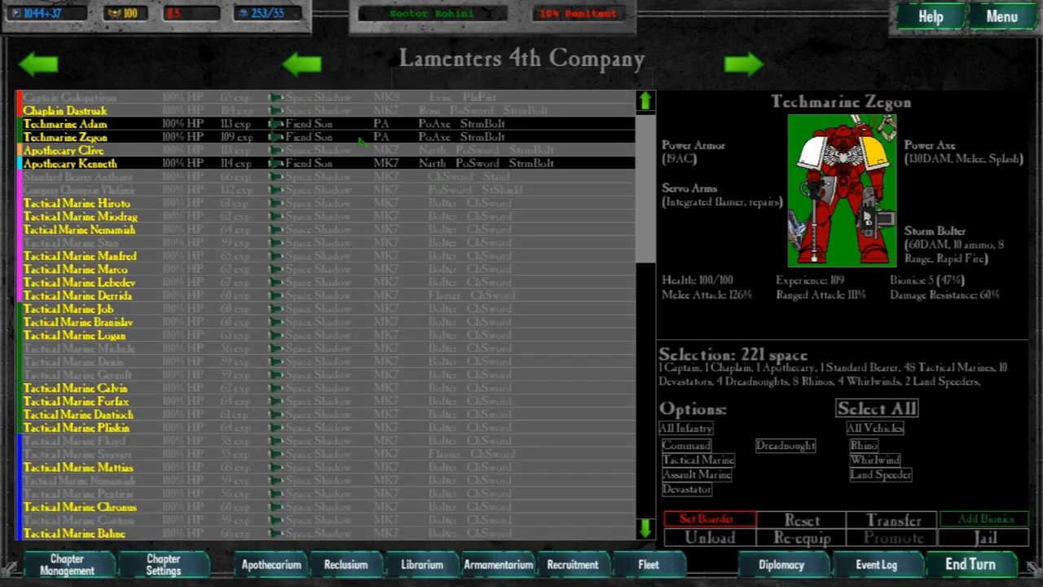
left_click(877, 407)
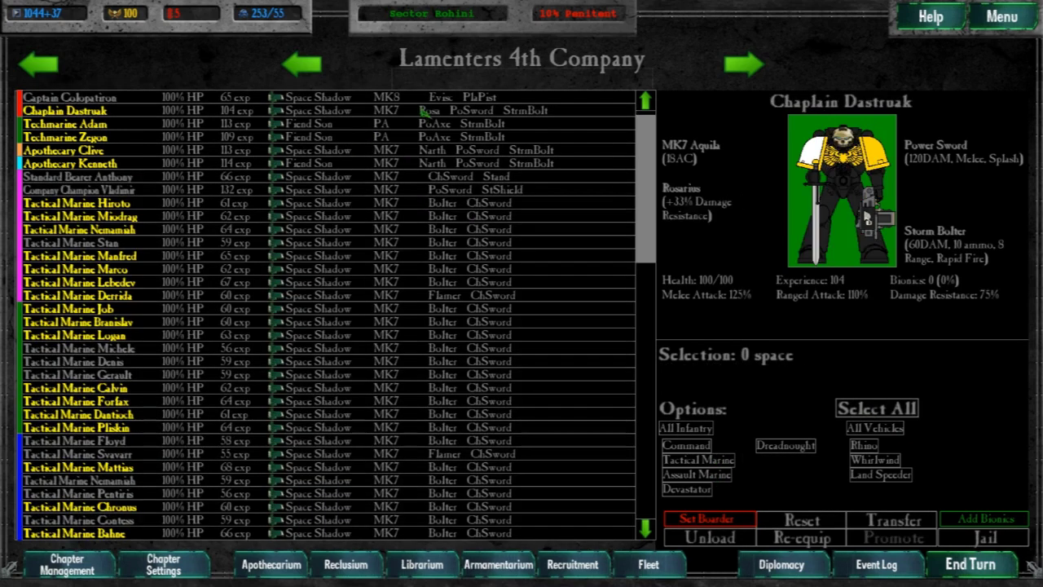
left_click(875, 428)
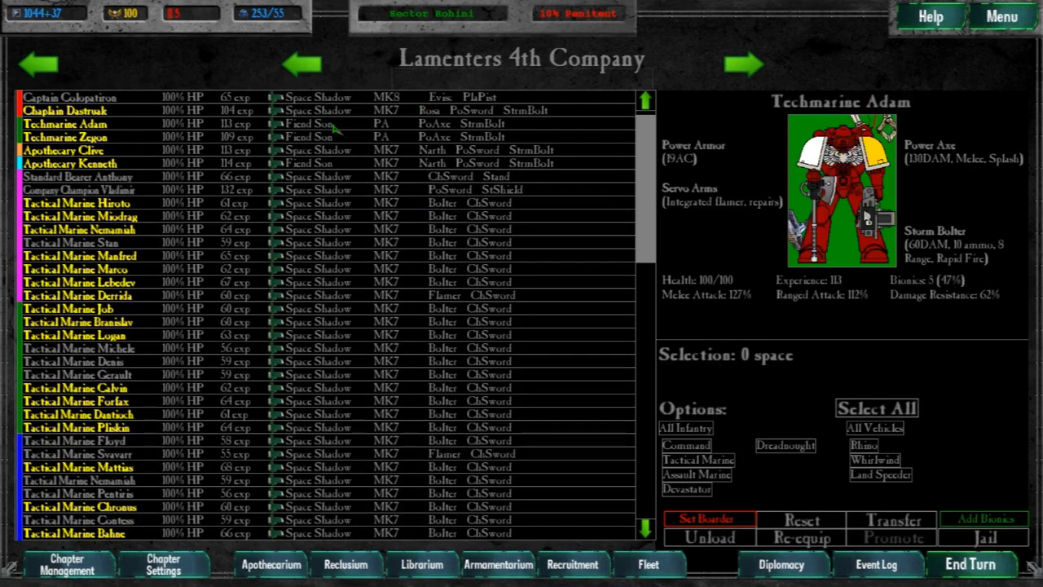
left_click(36, 65)
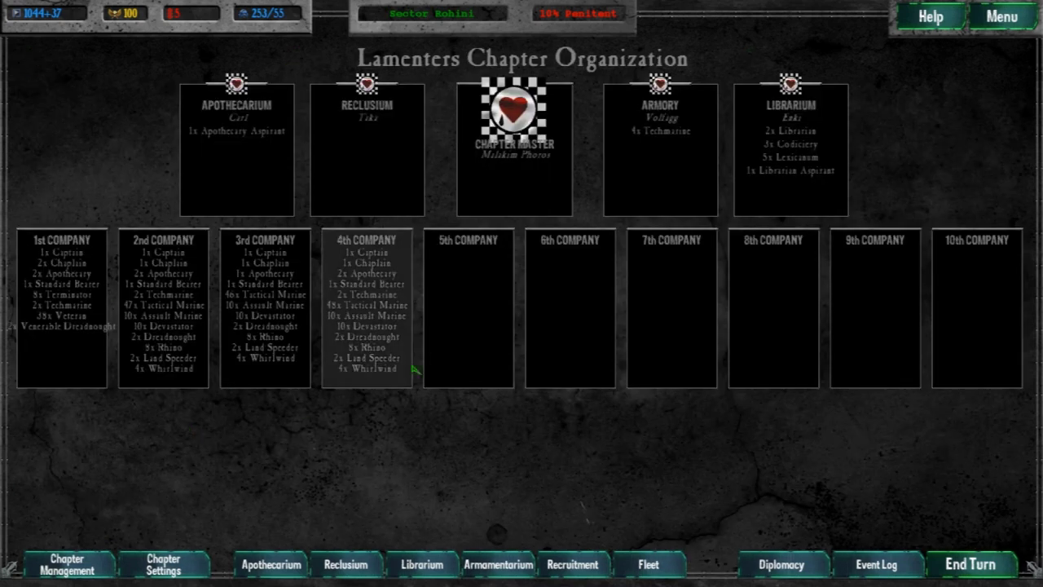
left_click(366, 314)
left_click(326, 124)
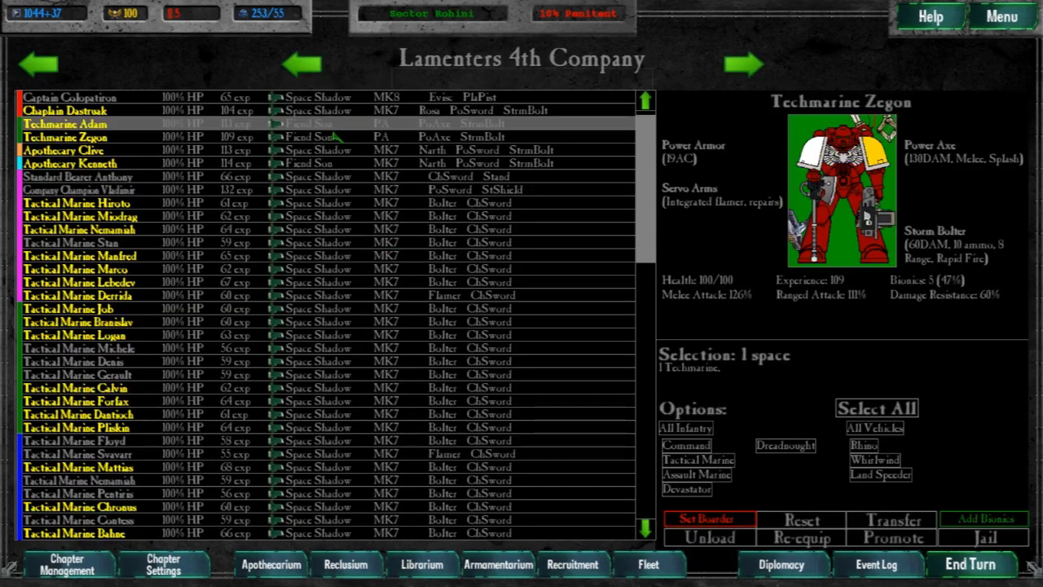
left_click(341, 163)
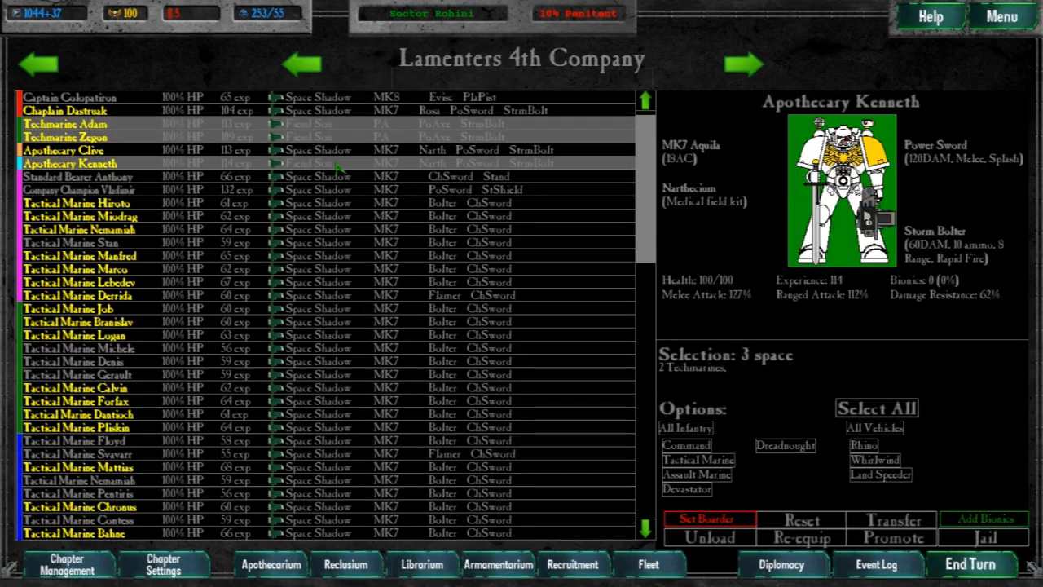
left_click(710, 538)
left_click(102, 185)
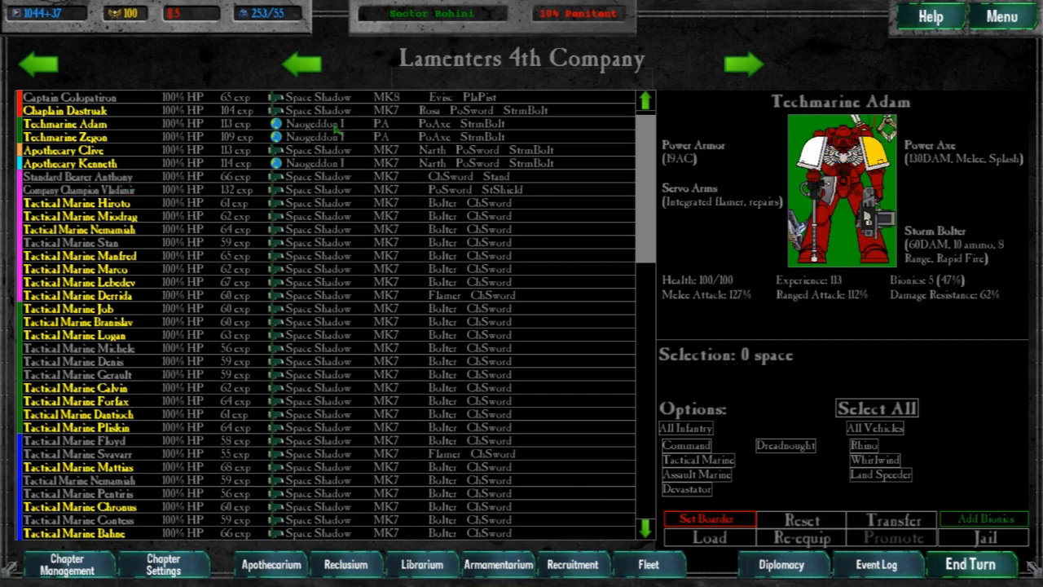
Step: Load Techmarines Adam and Zegon and Apothecary Kenneth onto Space Shadow
left_click(338, 124)
left_click(334, 124)
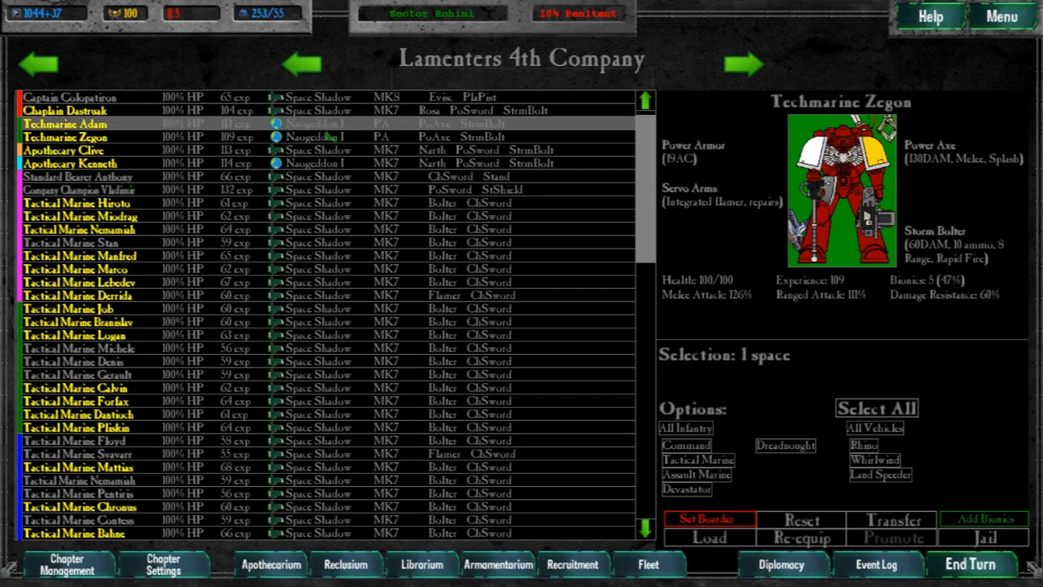
left_click(326, 163)
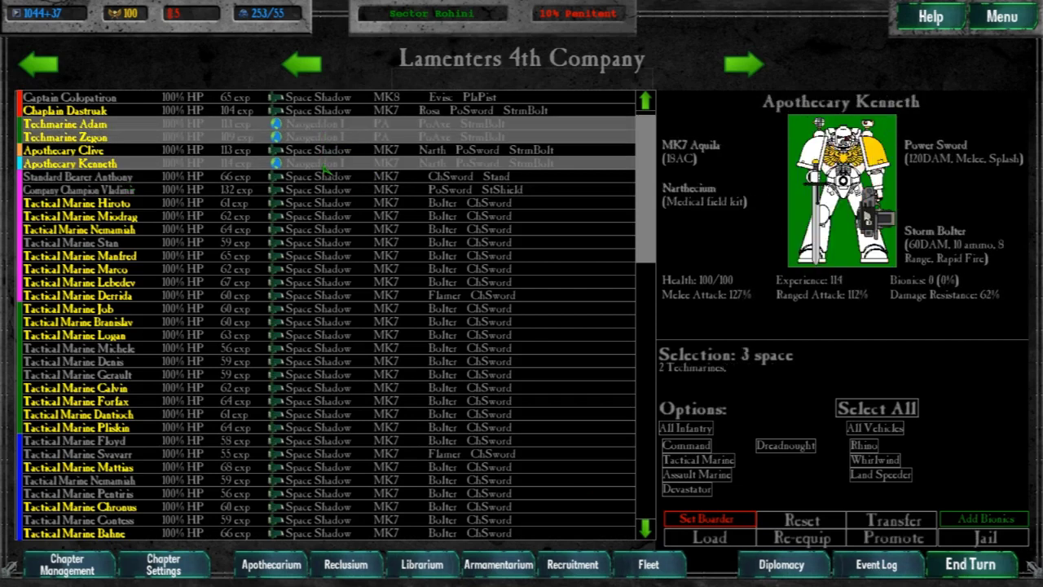
left_click(711, 538)
left_click(74, 124)
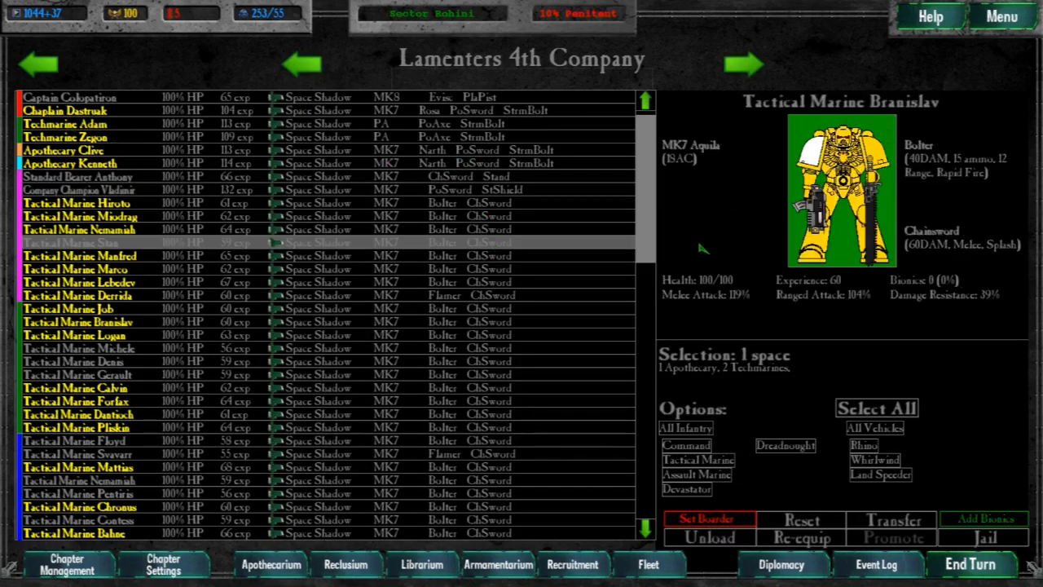
scroll(326, 326, "down", 10)
scroll(326, 326, "up", 10)
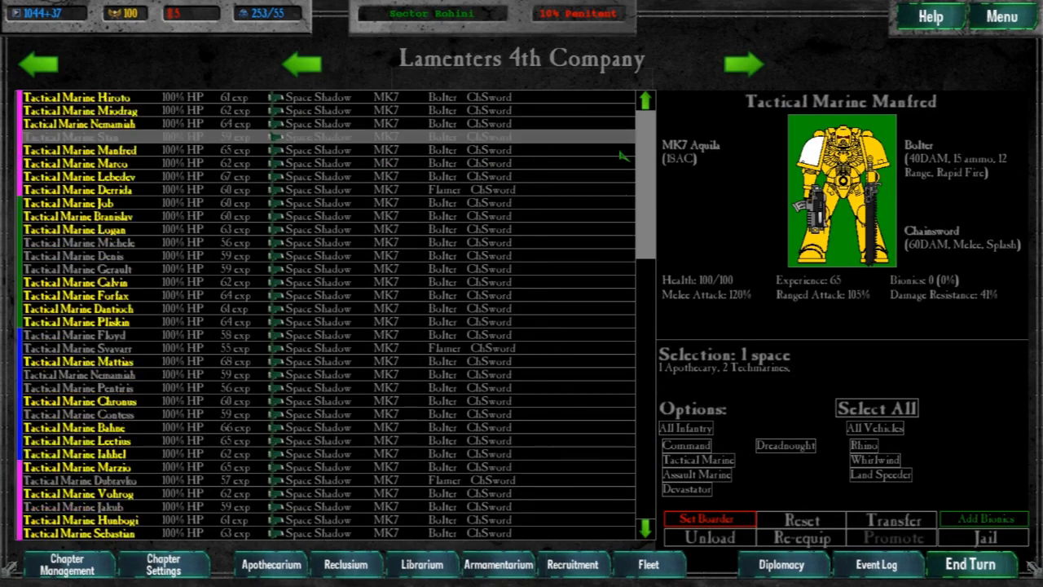
Step: Land the whole 4th Company on Naogeddon II and end the turn
left_click(877, 409)
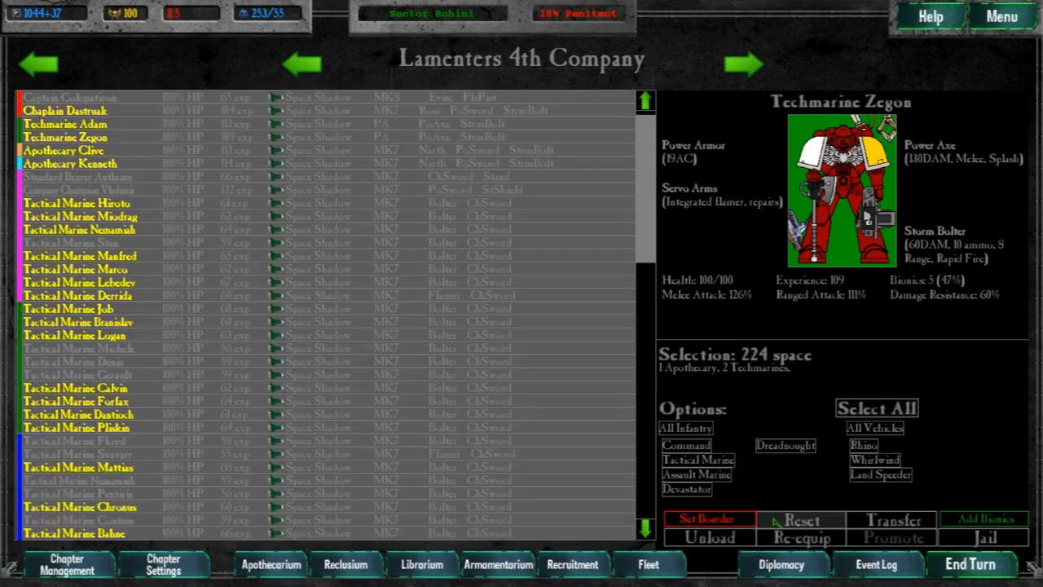
left_click(710, 538)
left_click(130, 185)
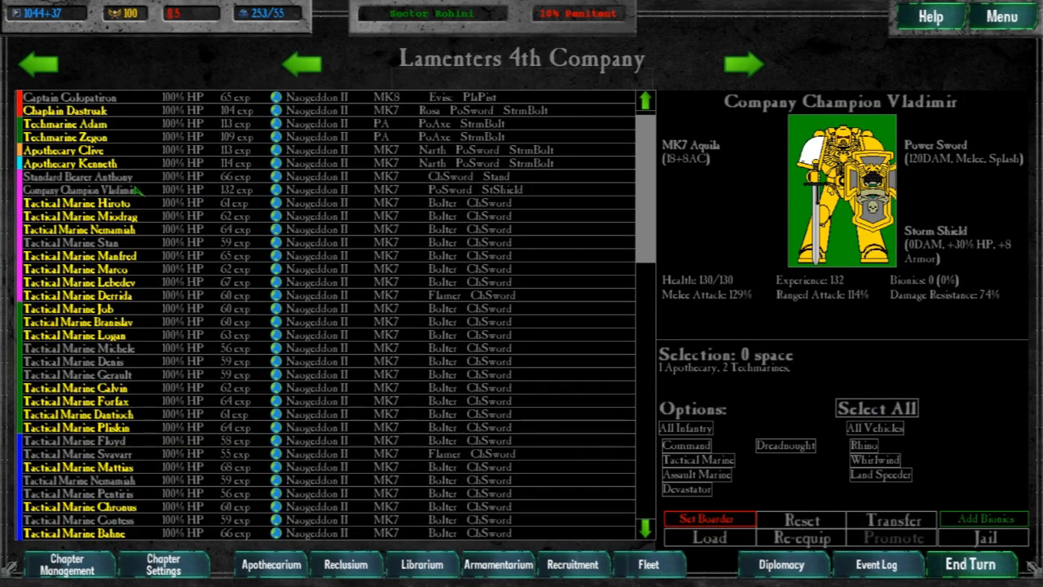
key("Escape")
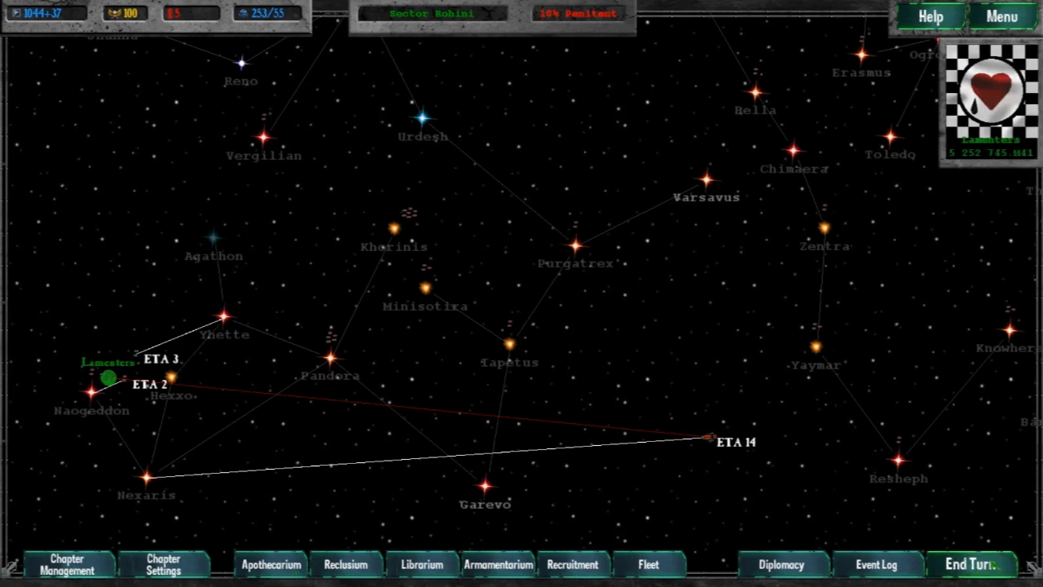
Step: Select the entire 4th Company roster and load it aboard Space Shadow
left_click(67, 564)
left_click(367, 308)
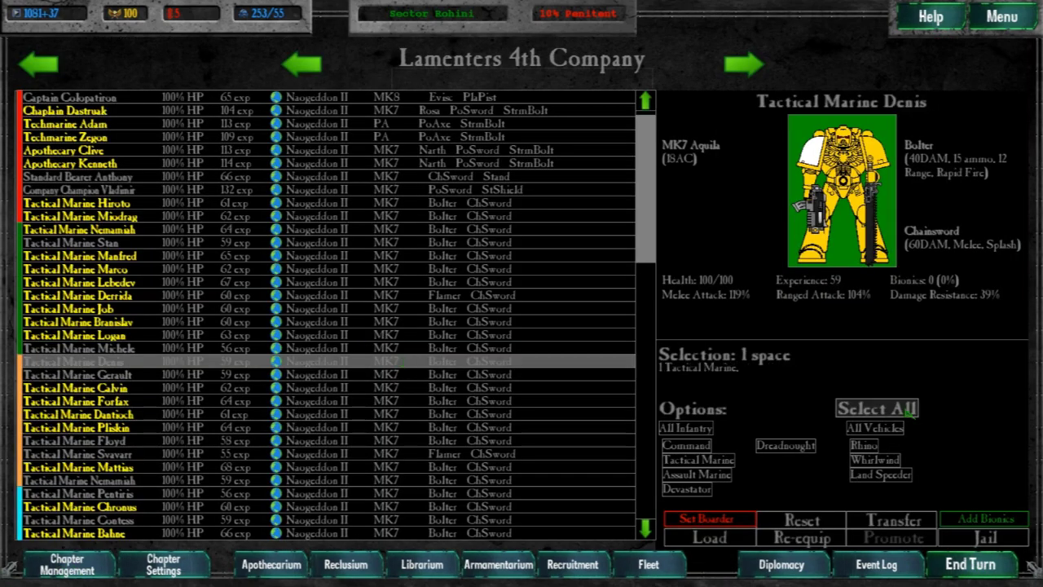
left_click(877, 409)
left_click(710, 538)
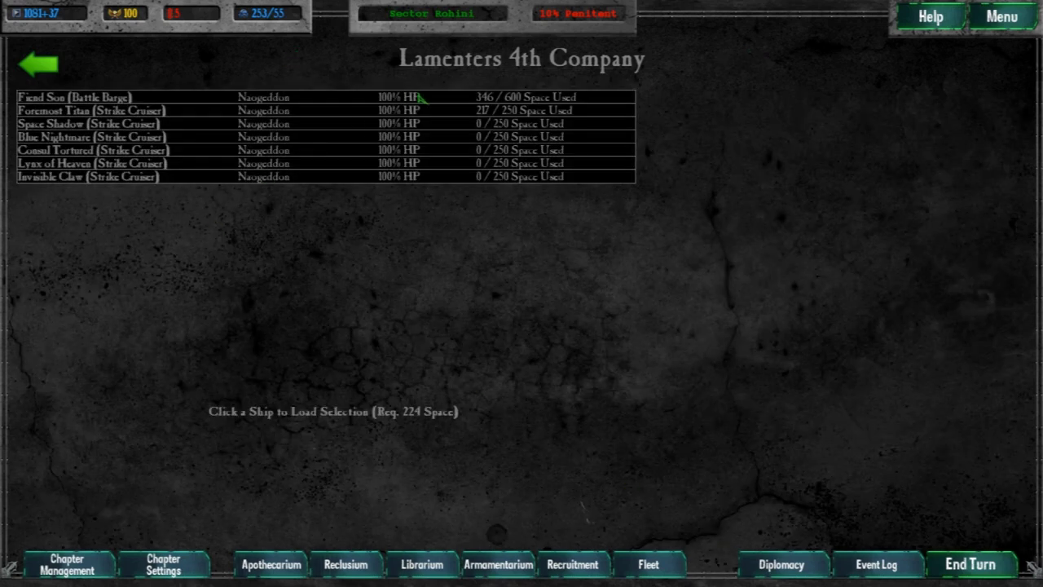
left_click(146, 124)
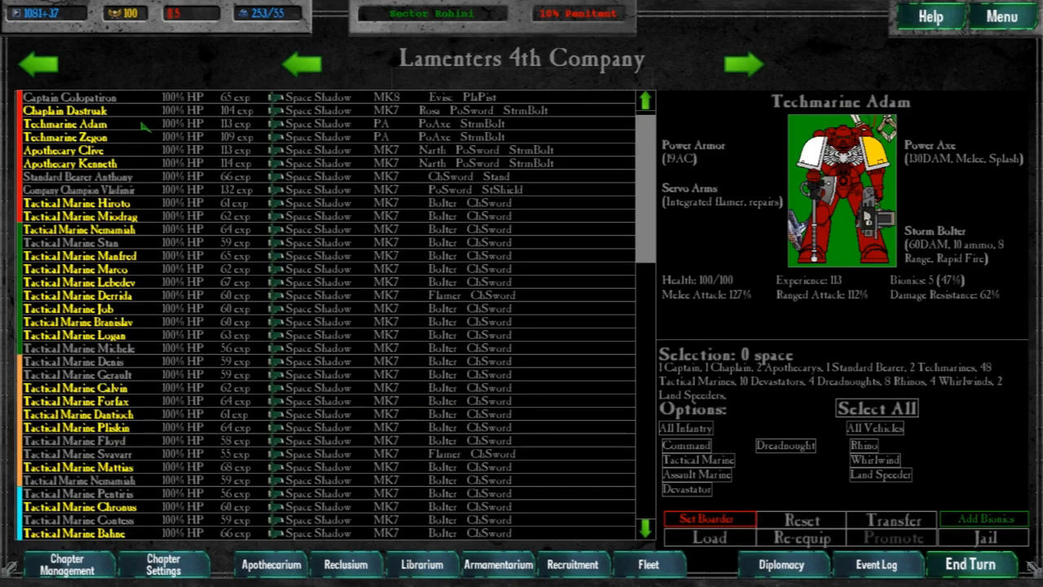
Step: Return to the sector star map and end two turns
left_click(45, 63)
left_click(583, 507)
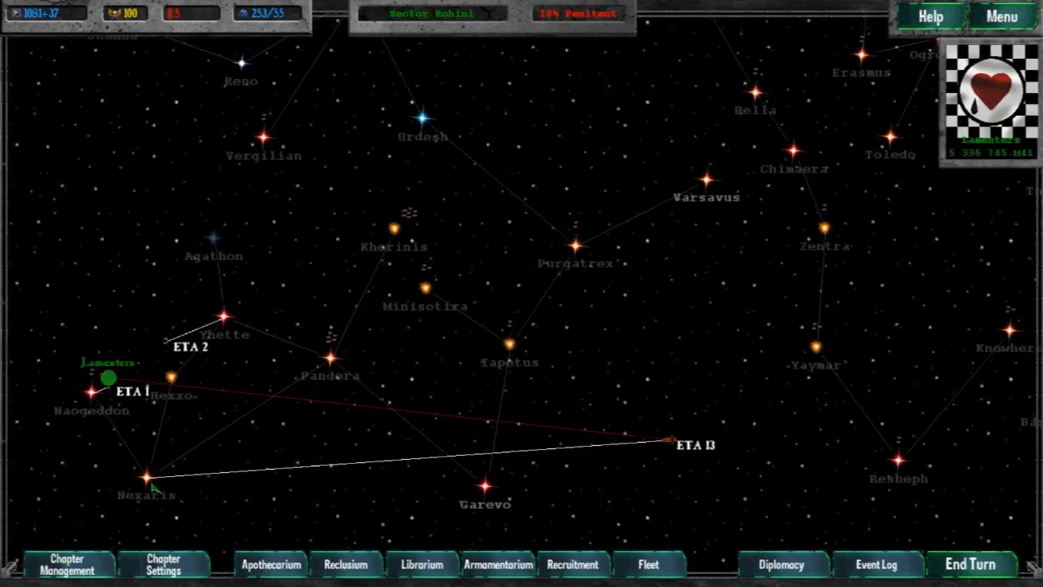
left_click(970, 564)
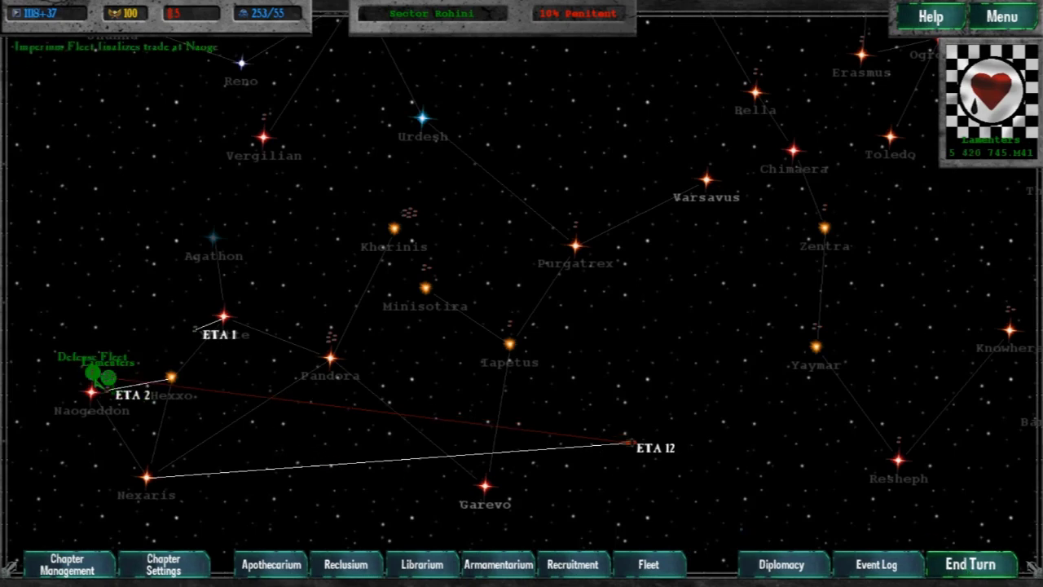
left_click(946, 560)
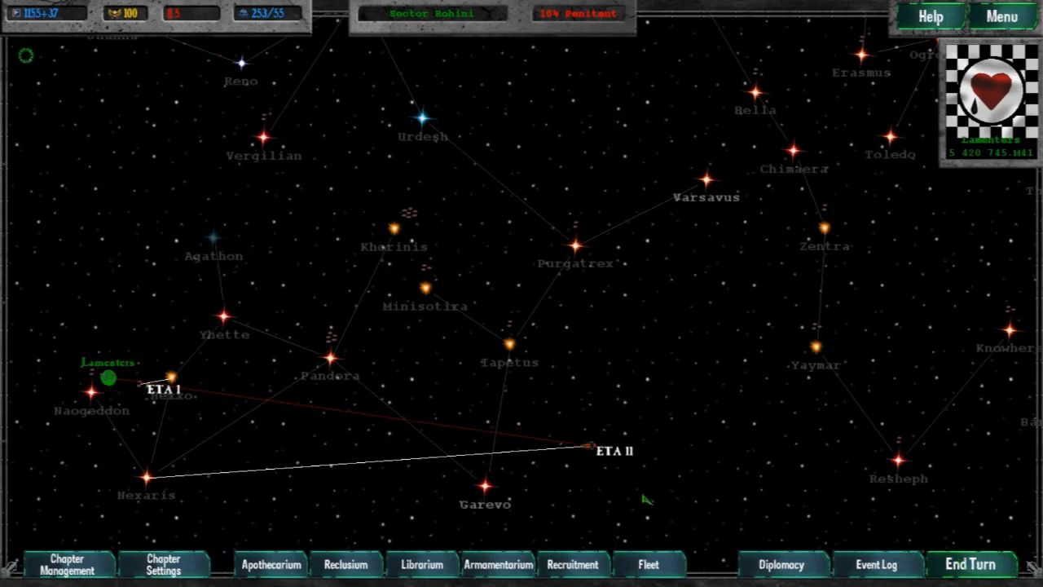
Step: Order the Lamenters fleet to Yhette, end four turns until arrival, and inspect Yhette's planets
left_click(109, 377)
right_click(222, 318)
left_click(962, 564)
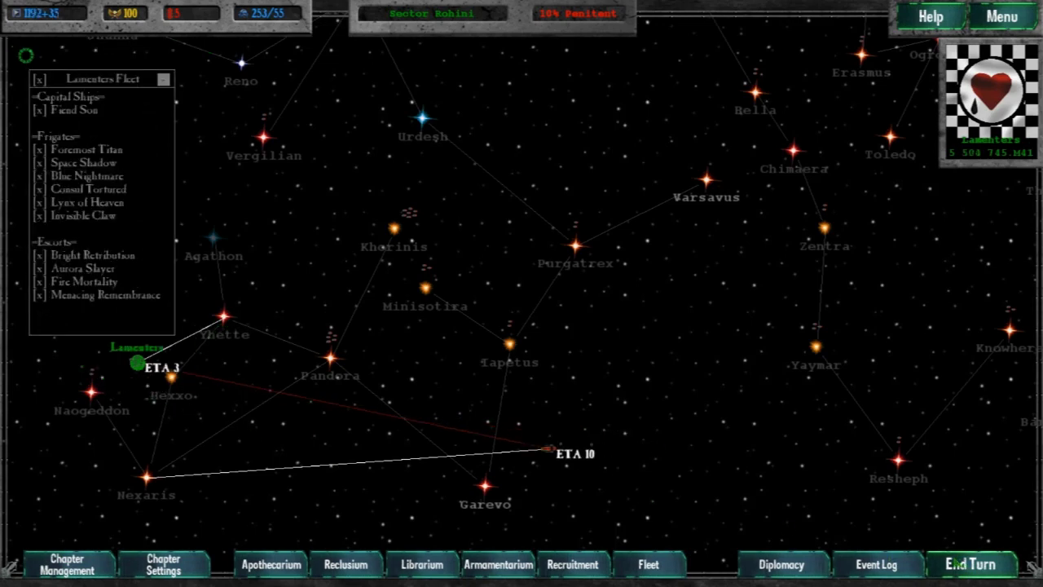
left_click(962, 564)
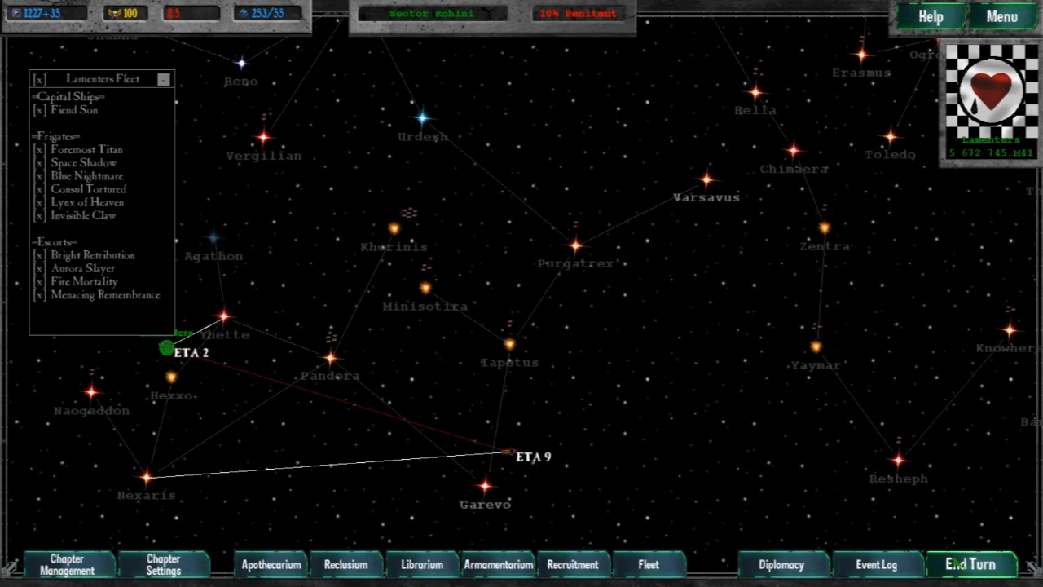
left_click(961, 564)
left_click(962, 564)
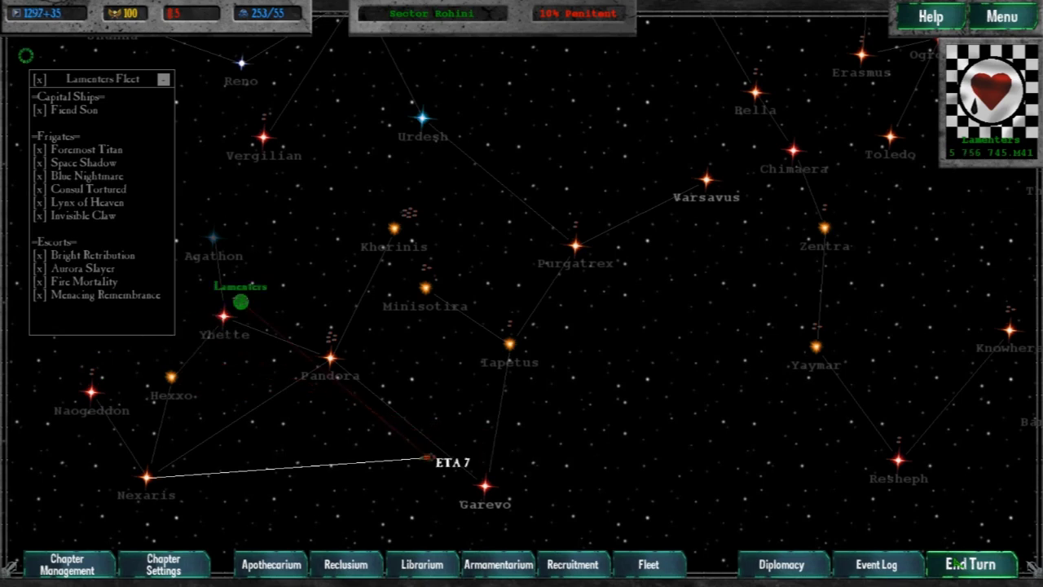
left_click(226, 316)
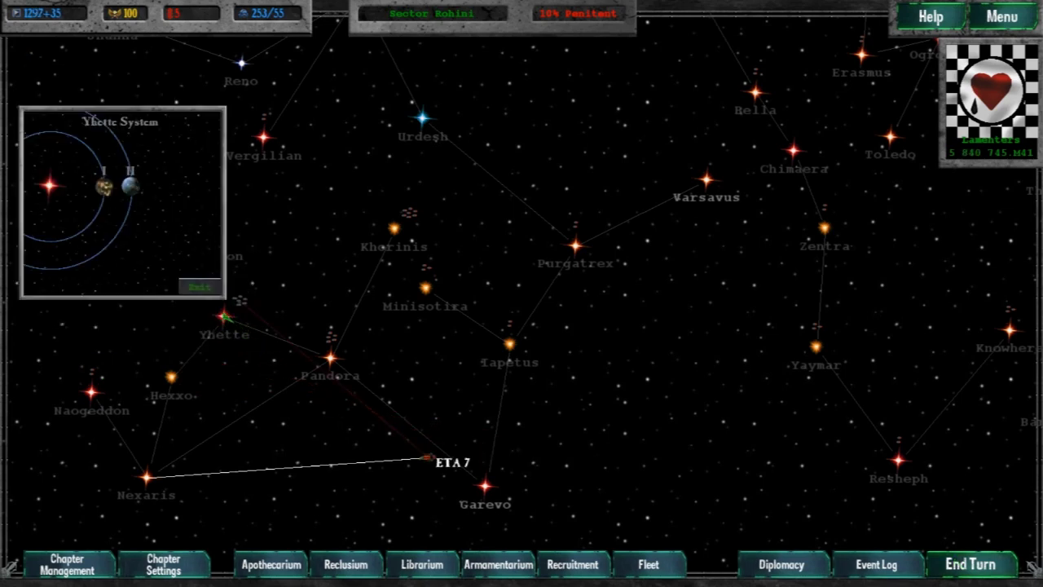
left_click(108, 193)
left_click(196, 287)
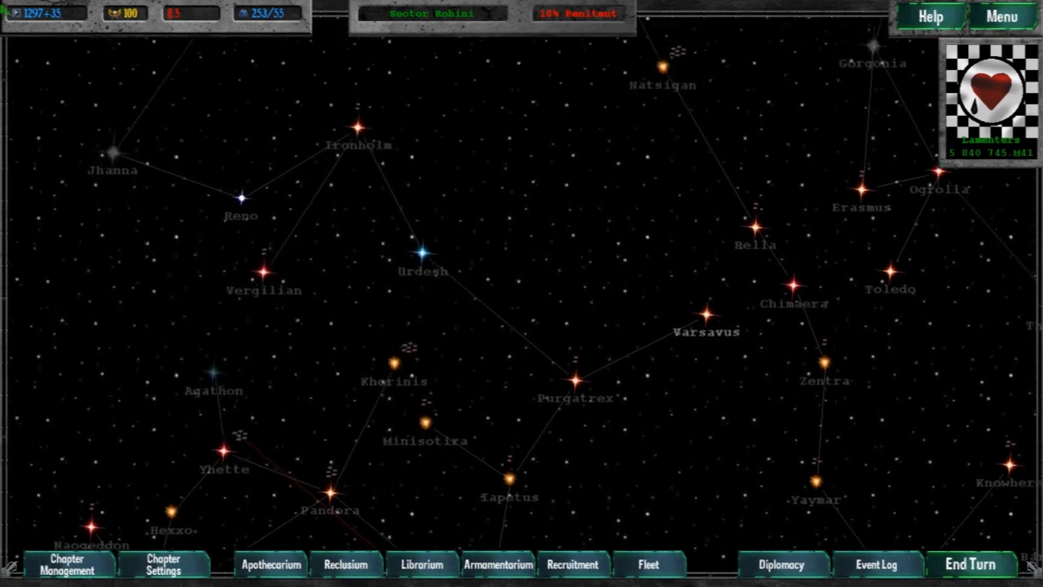
key("Up")
key("Up")
key("Up")
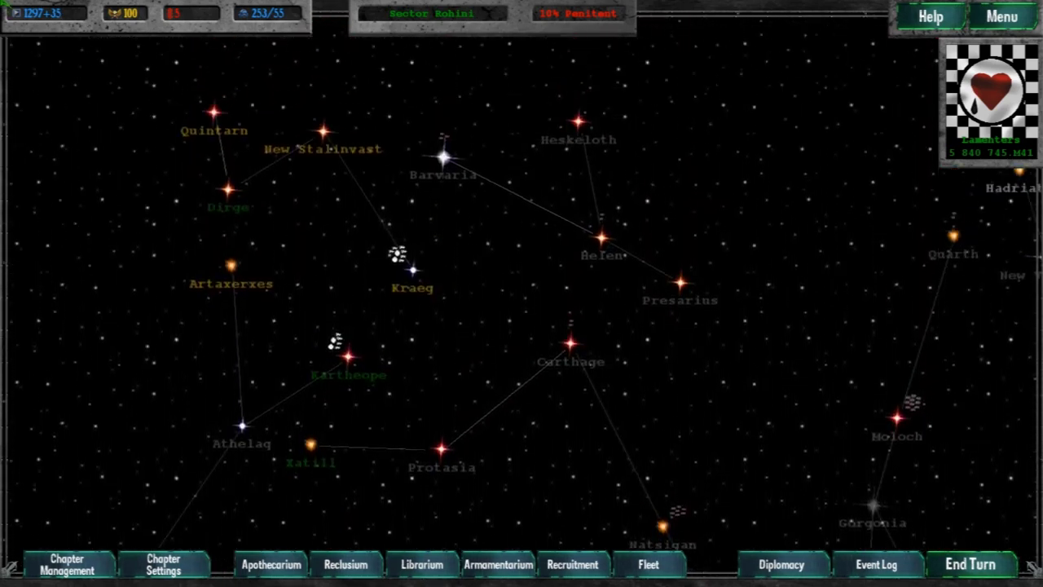
key("Down")
key("Right")
key("Down")
key("Right")
key("Down")
key("Right")
key("Down")
key("Right")
key("Right")
key("Right")
key("Up")
key("Up")
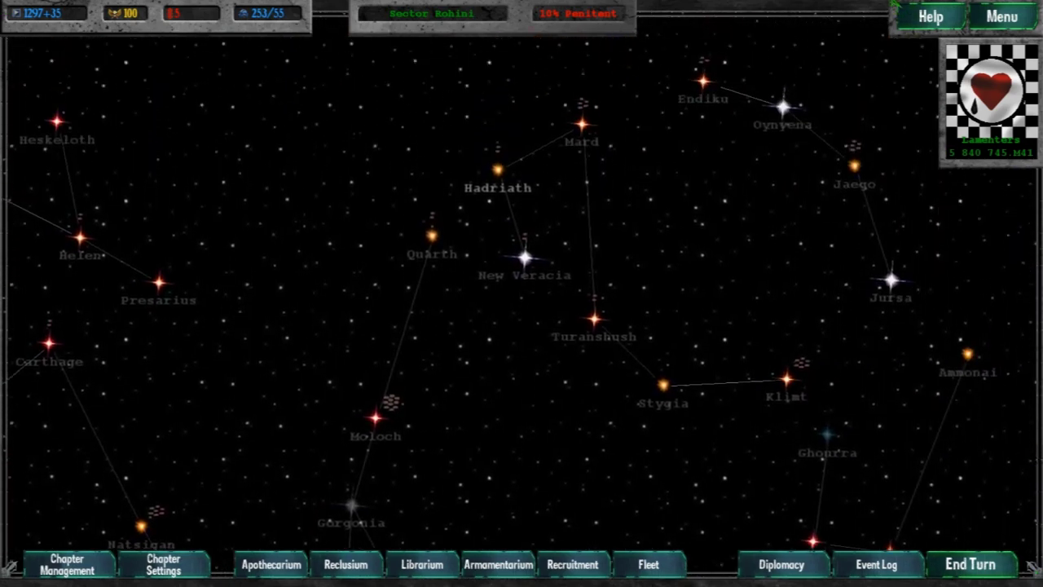
key("Down")
key("Down")
key("Down")
key("Down")
key("Down")
key("Down")
key("Right")
key("Down")
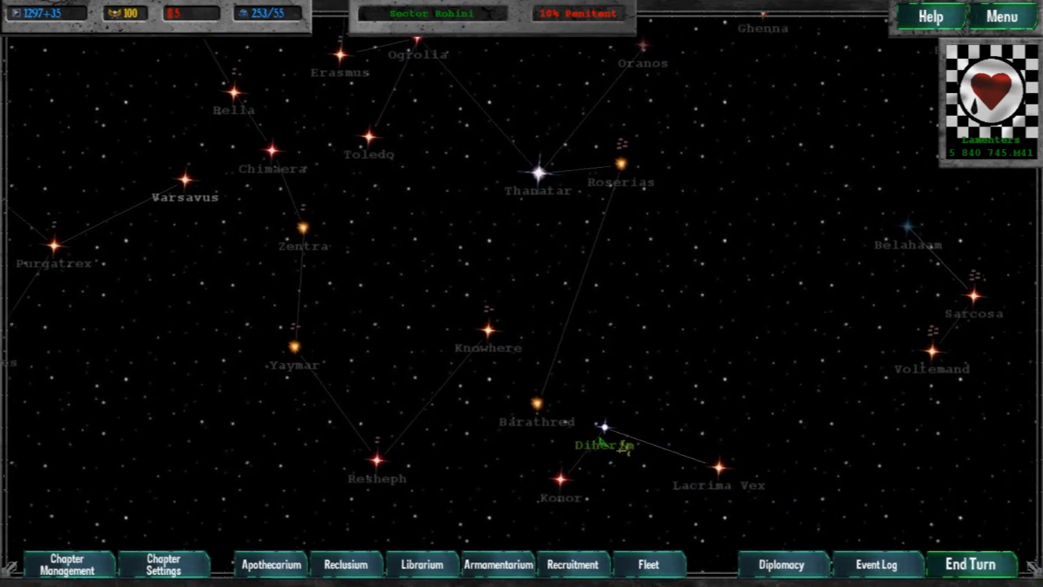
left_click(599, 441)
left_click(128, 186)
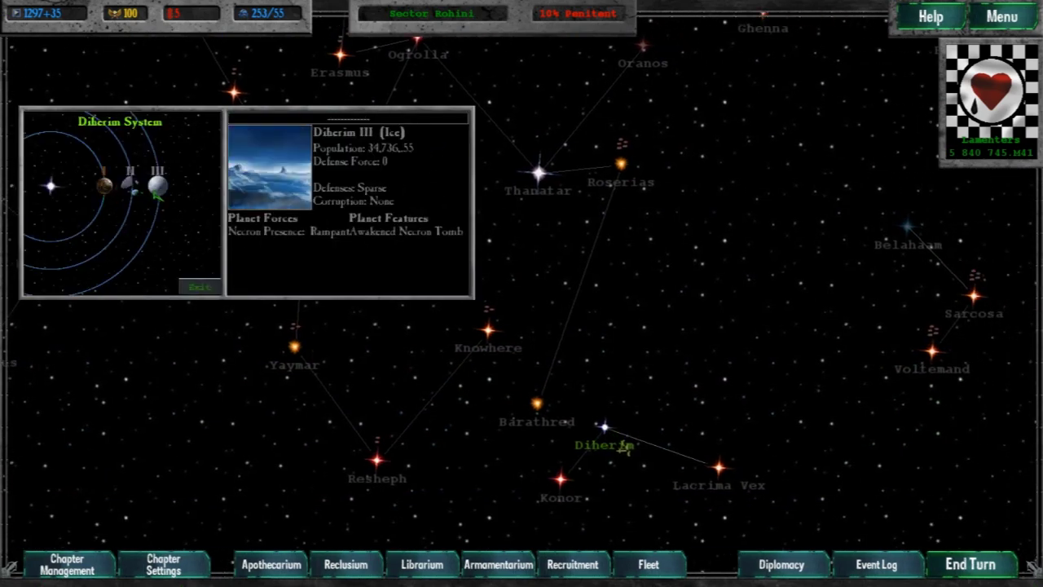
key("Escape")
key("Left")
key("Left")
key("Left")
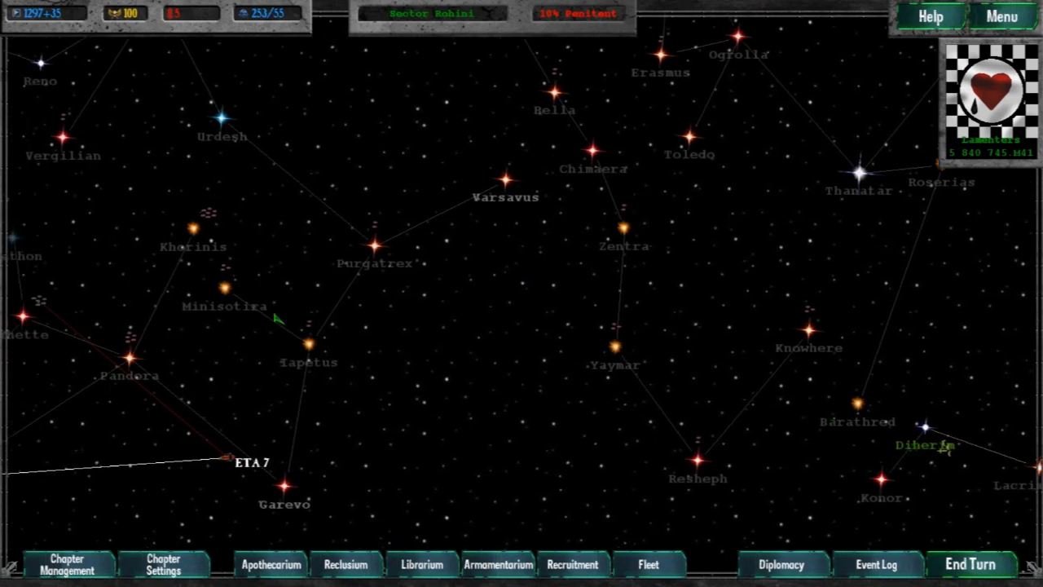
key("Left")
Step: End two turns as the fleet advances and check Pandora III's details
left_click(88, 303)
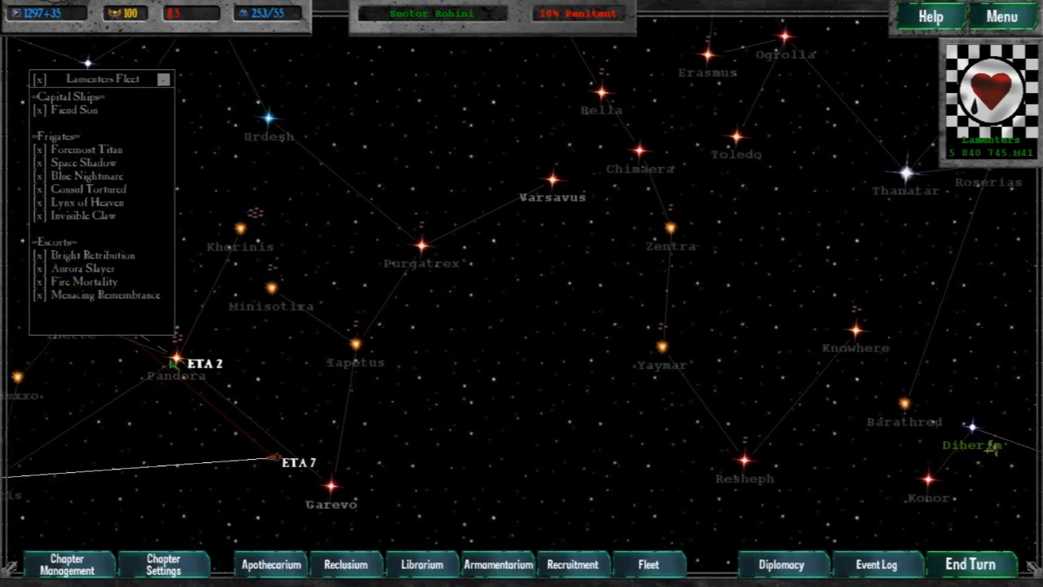
left_click(970, 564)
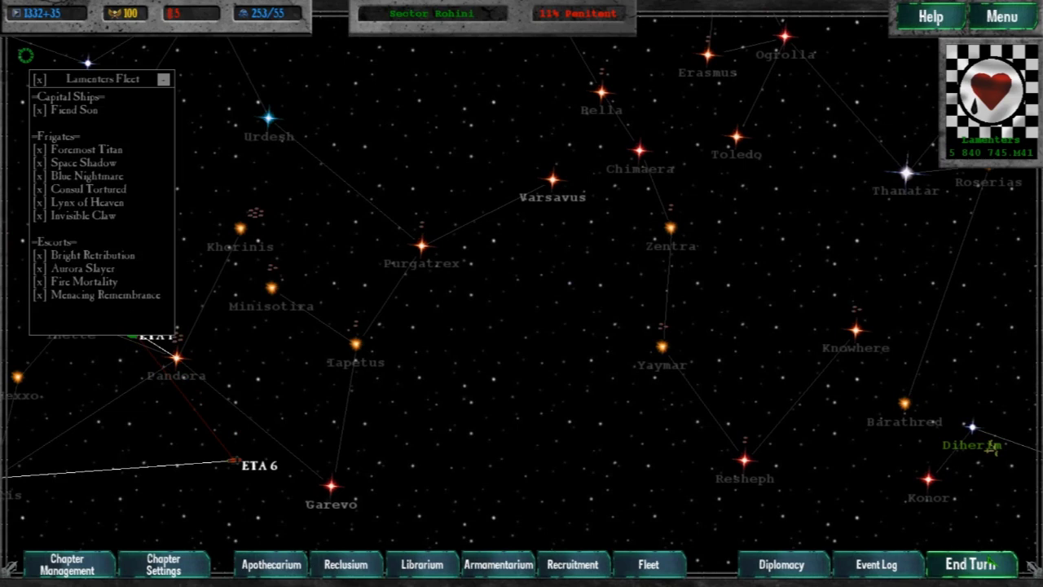
left_click(987, 566)
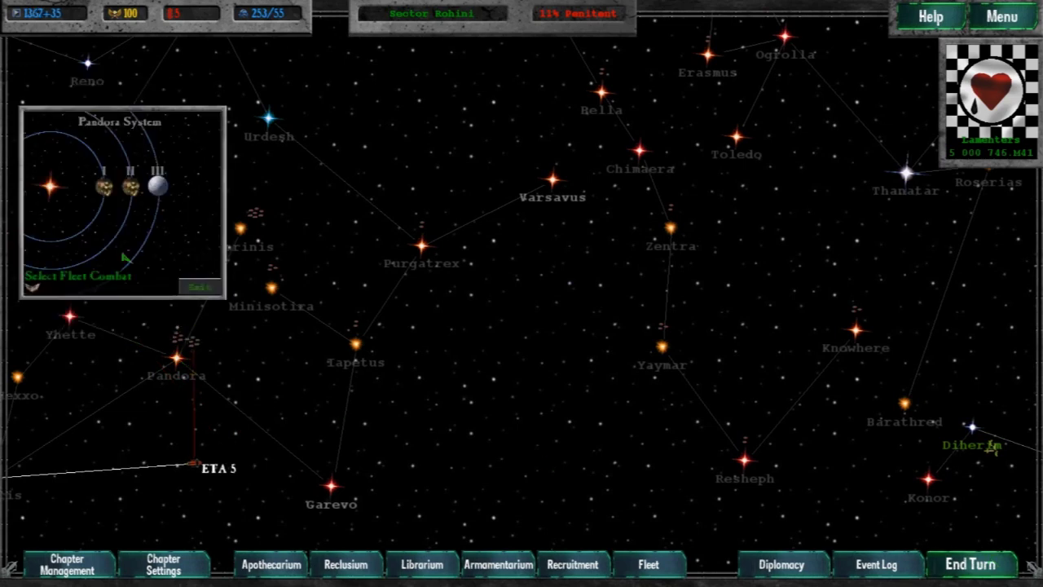
left_click(131, 187)
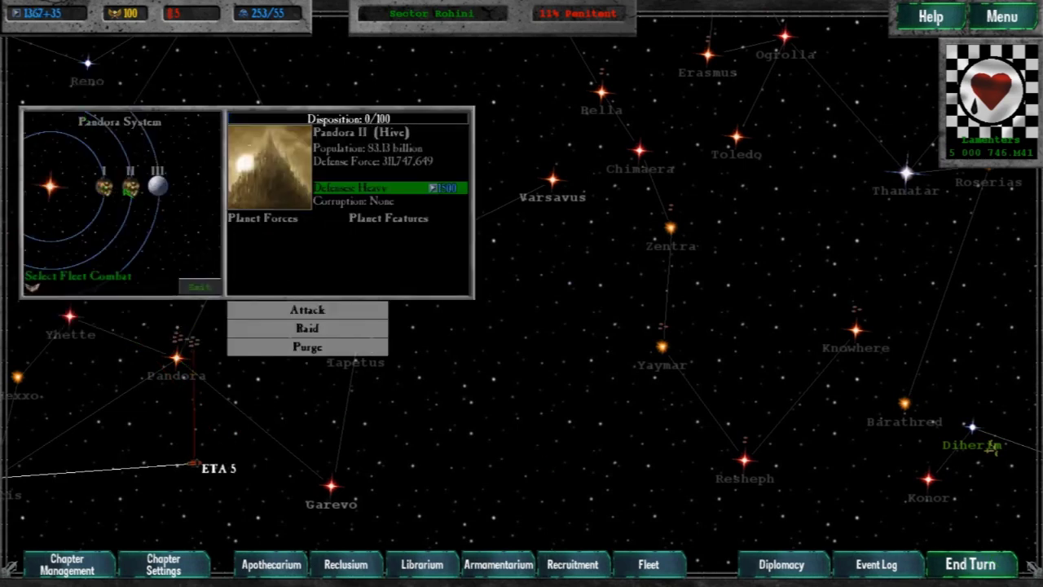
left_click(200, 286)
Step: Inspect Artaxerxes I and III, then order the Lamenters fleet at Pandora toward Garevo
left_click_drag(489, 245, 576, 332)
left_click_drag(490, 163, 571, 408)
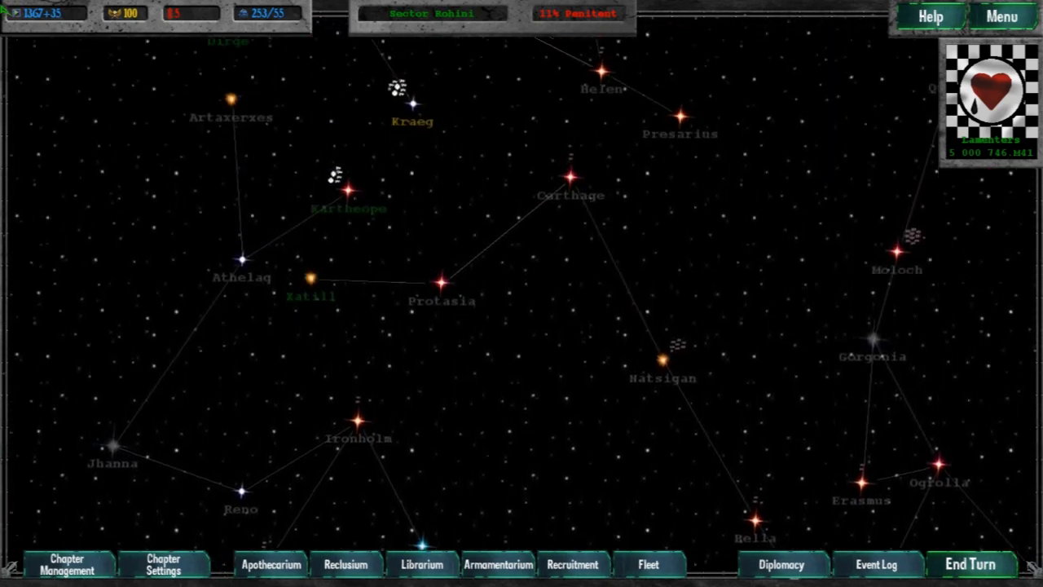
left_click(231, 265)
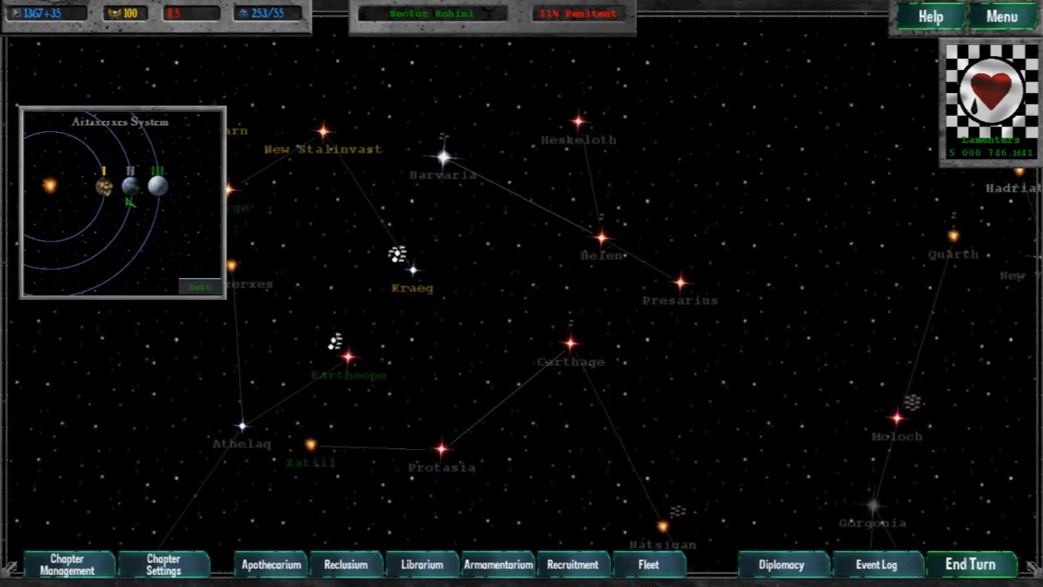
left_click(105, 189)
left_click(156, 187)
left_click(105, 189)
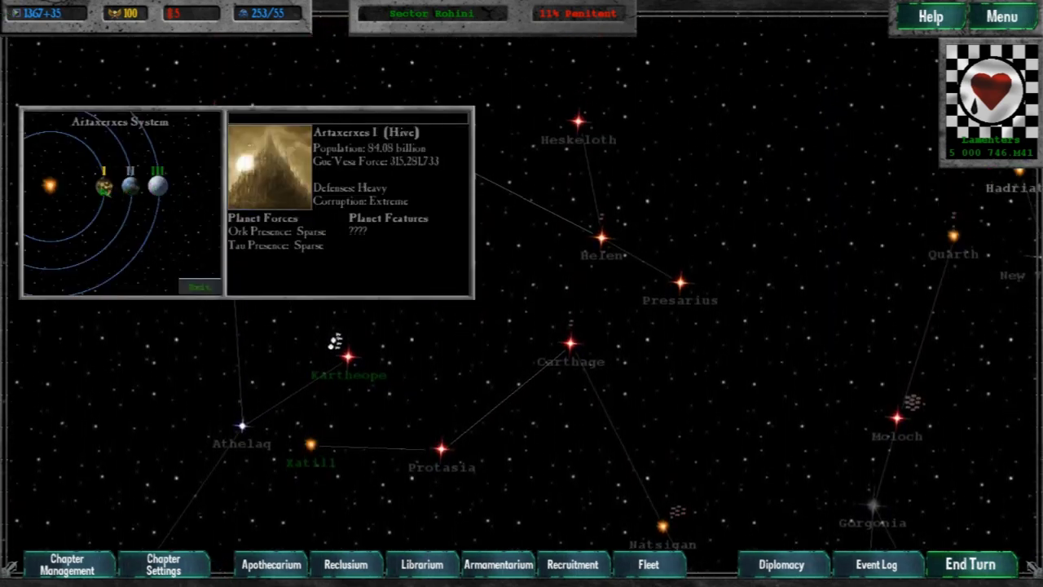
left_click(158, 187)
left_click(200, 286)
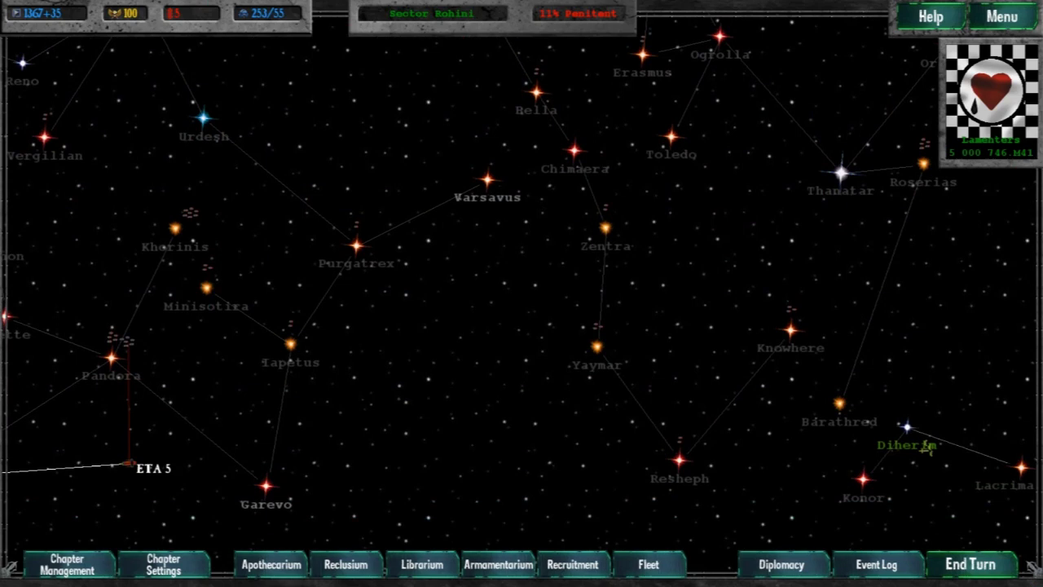
left_click(128, 343)
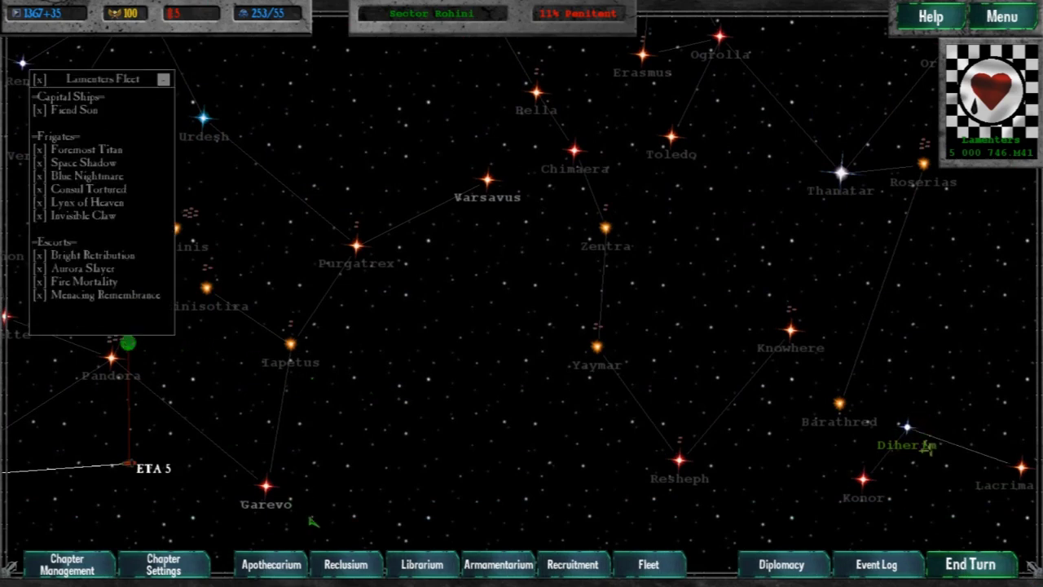
left_click(269, 489)
Step: End three turns to reach Garevo and raid Garevo I with every ship's forces
left_click(970, 564)
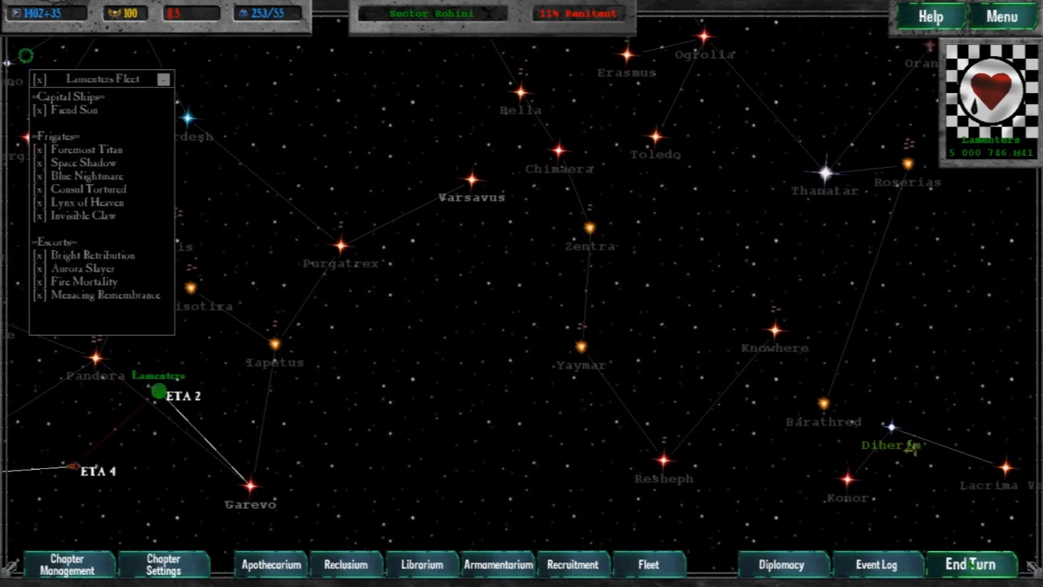
left_click(975, 564)
left_click(975, 564)
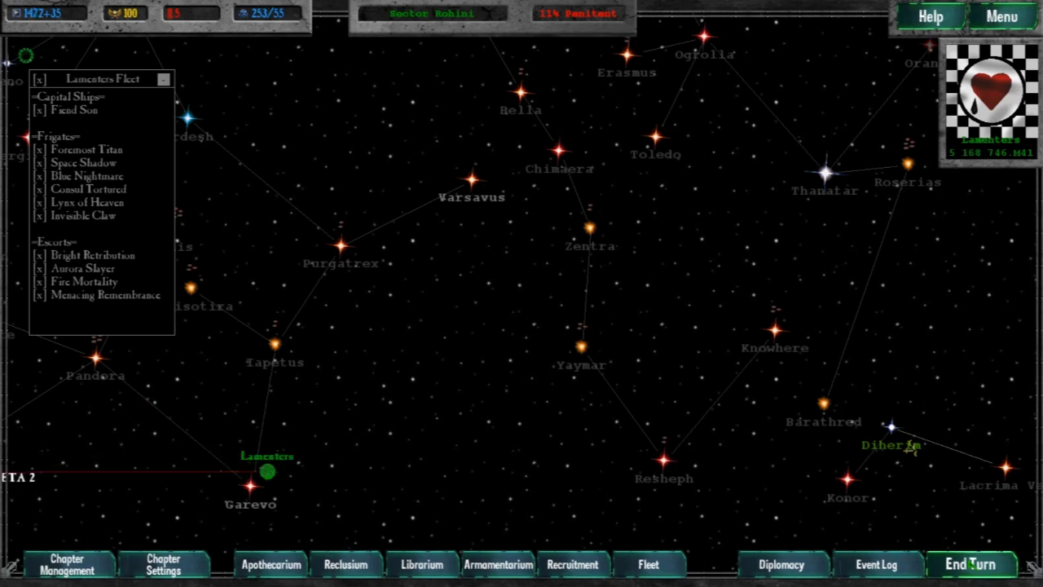
left_click_drag(343, 383, 12, 383)
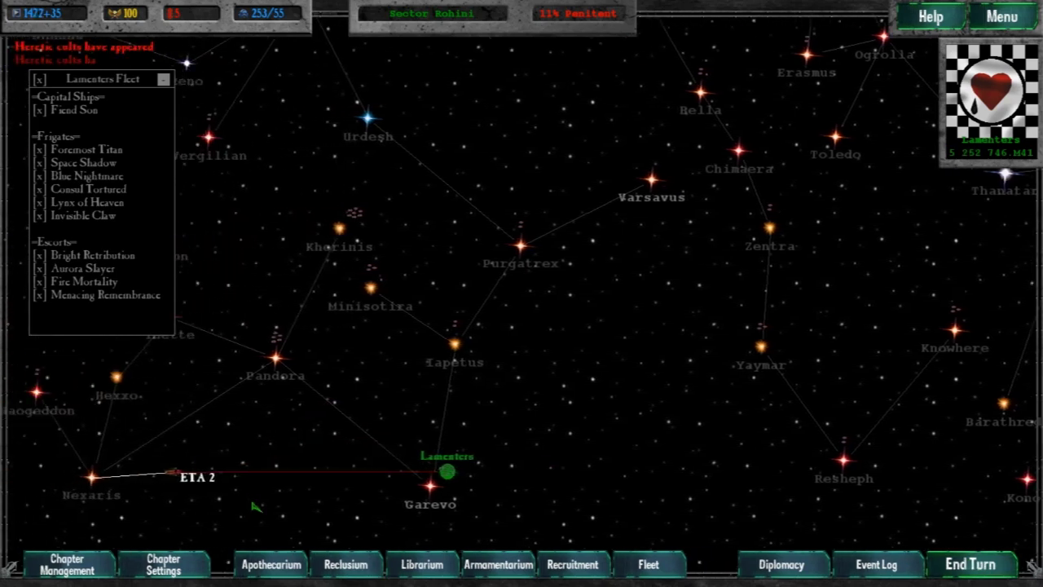
left_click(430, 488)
left_click(106, 191)
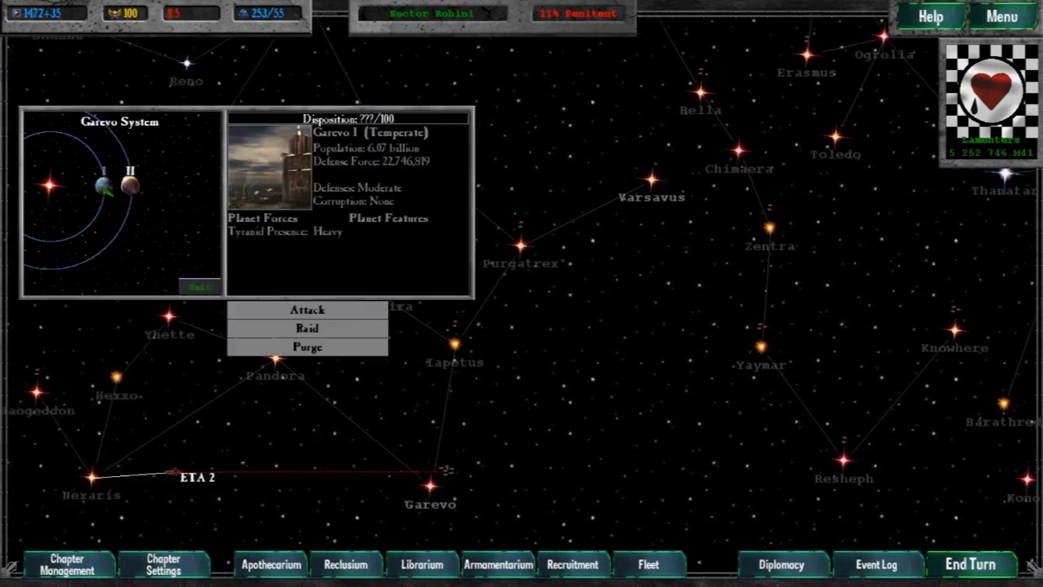
left_click(334, 330)
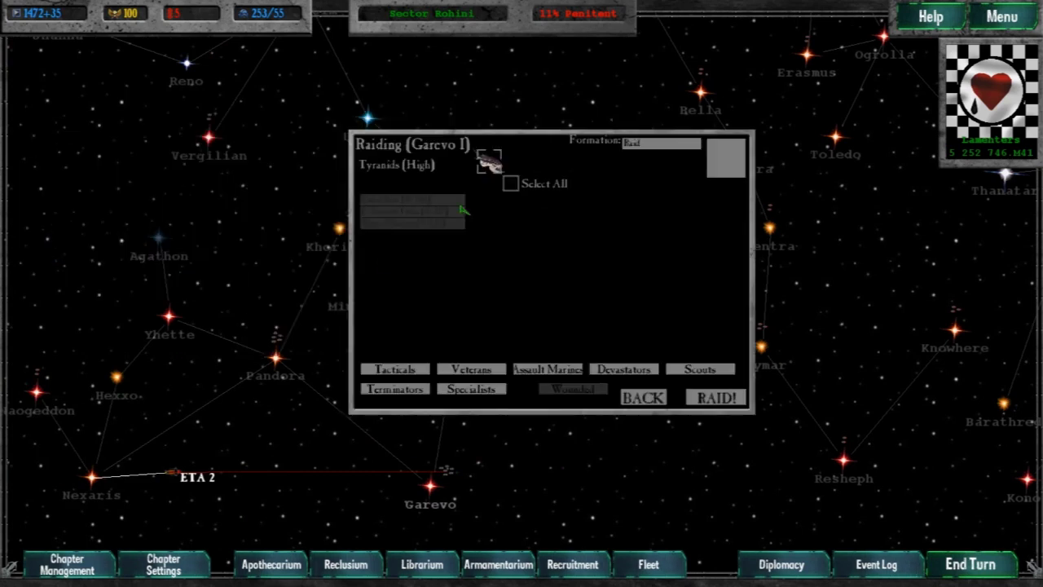
left_click(512, 184)
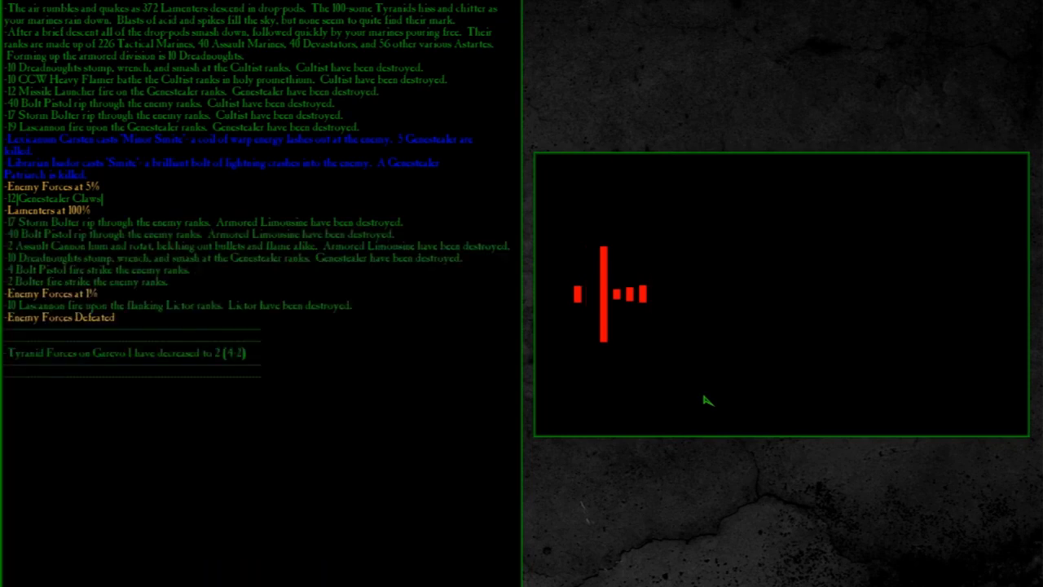
key("Return")
Step: Raid Garevo I again with all forces, finish the battle report, and close the system view
left_click(312, 329)
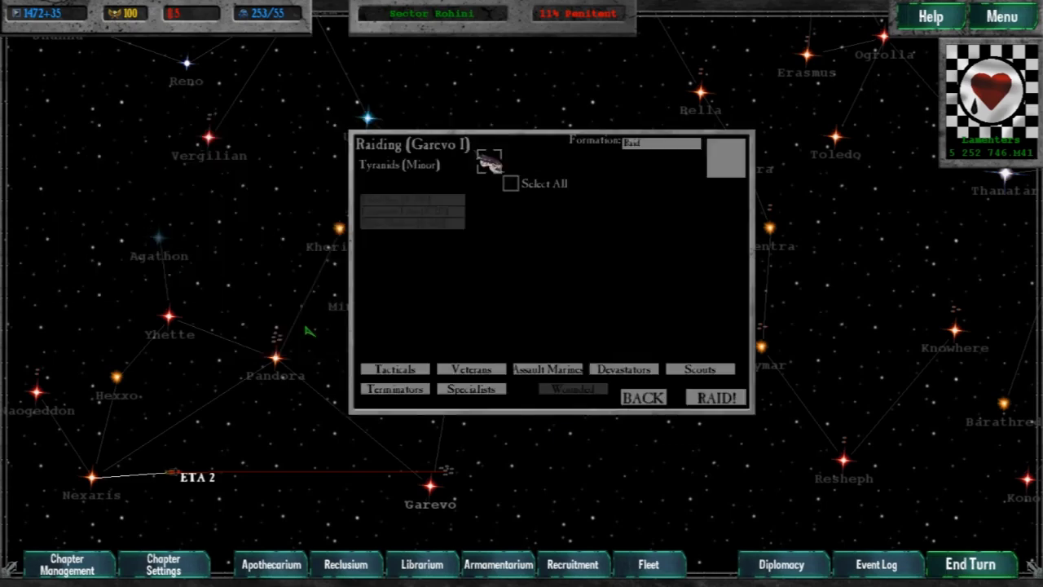
left_click(510, 184)
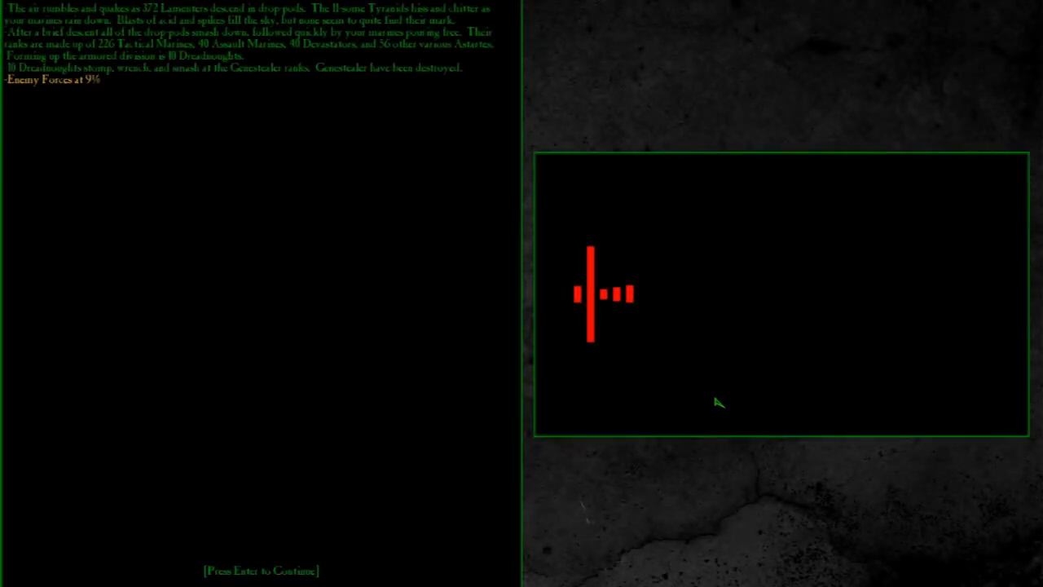
key("Return")
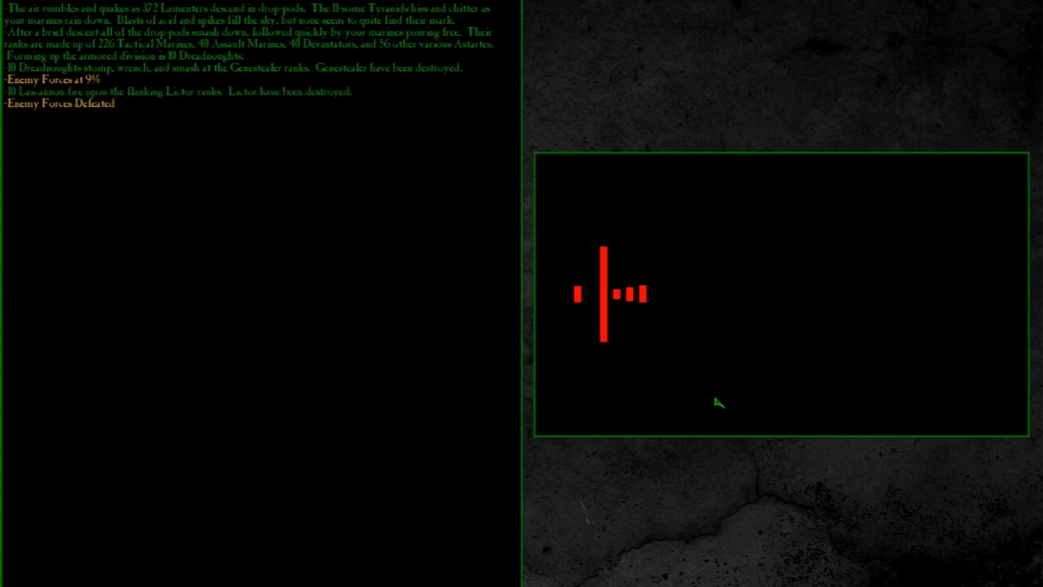
key("Return")
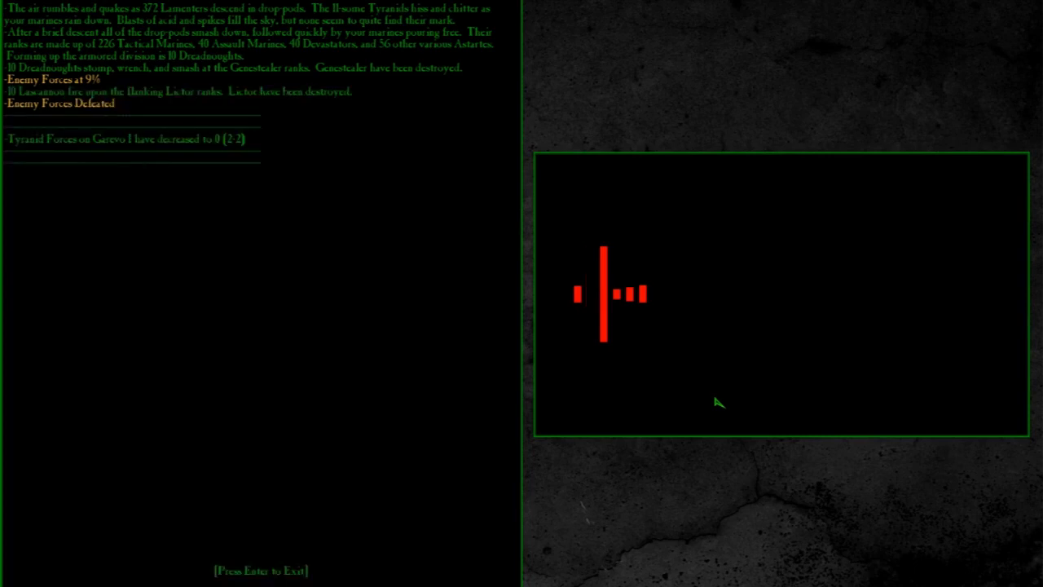
key("Return")
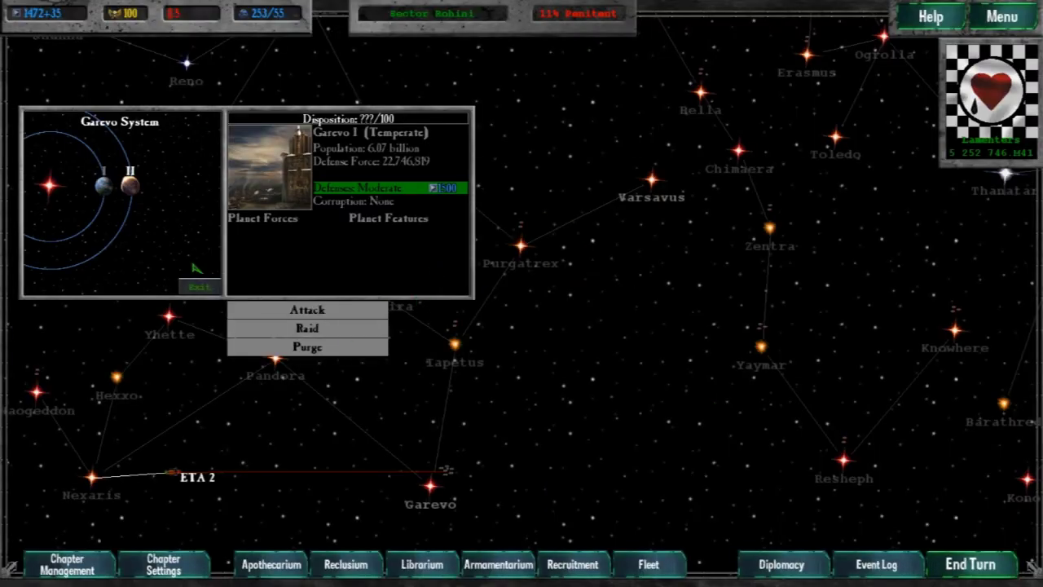
left_click(200, 286)
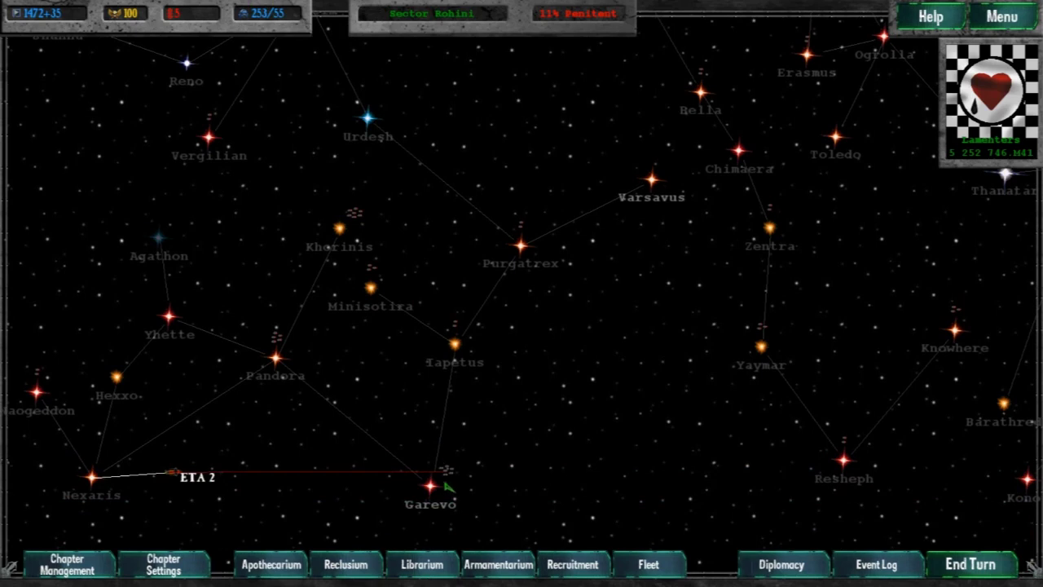
left_click(67, 565)
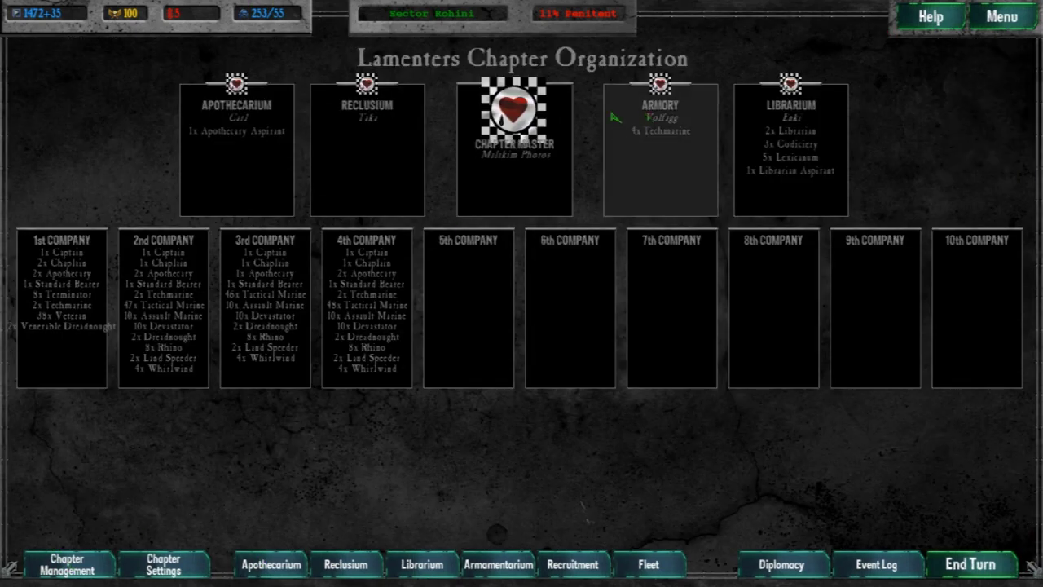
left_click(515, 135)
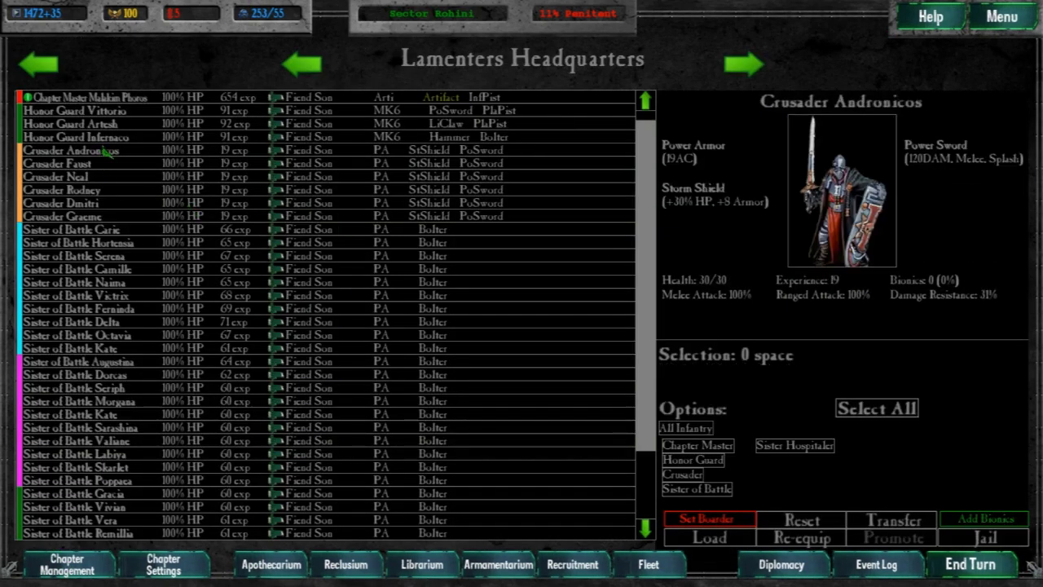
scroll(650, 310, "down", 6)
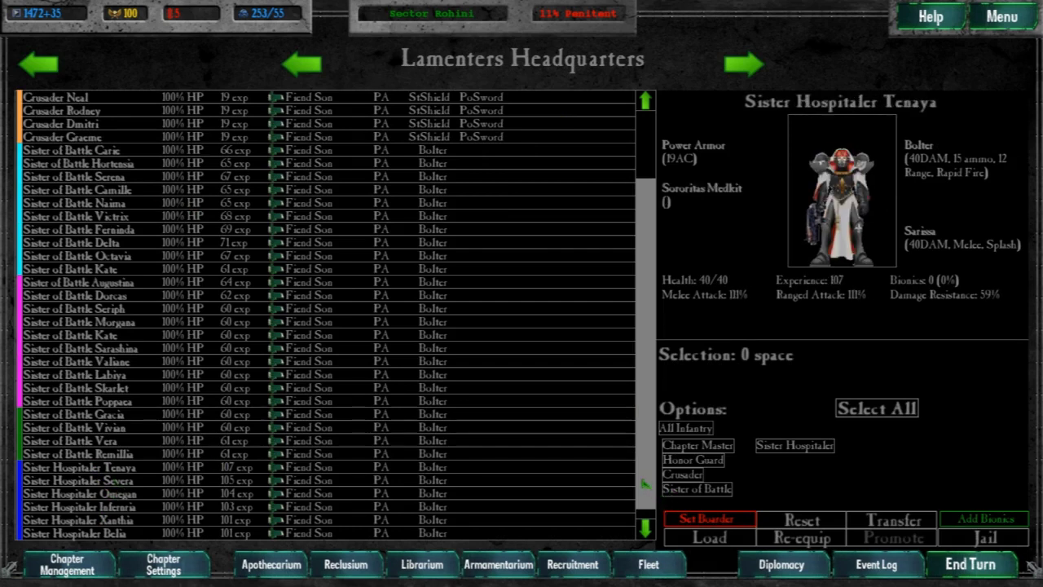
scroll(643, 326, "up", 5)
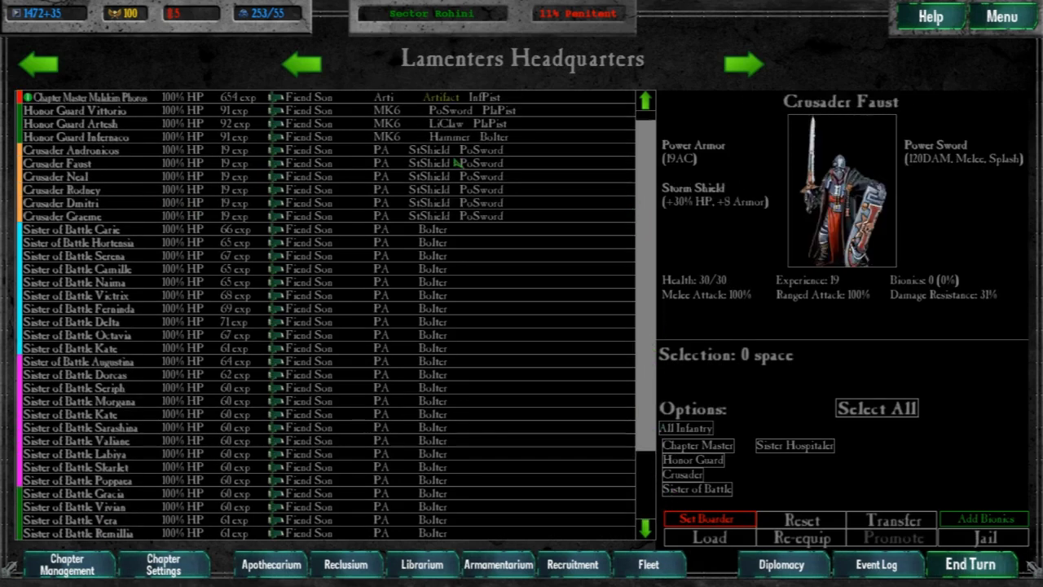
left_click(41, 63)
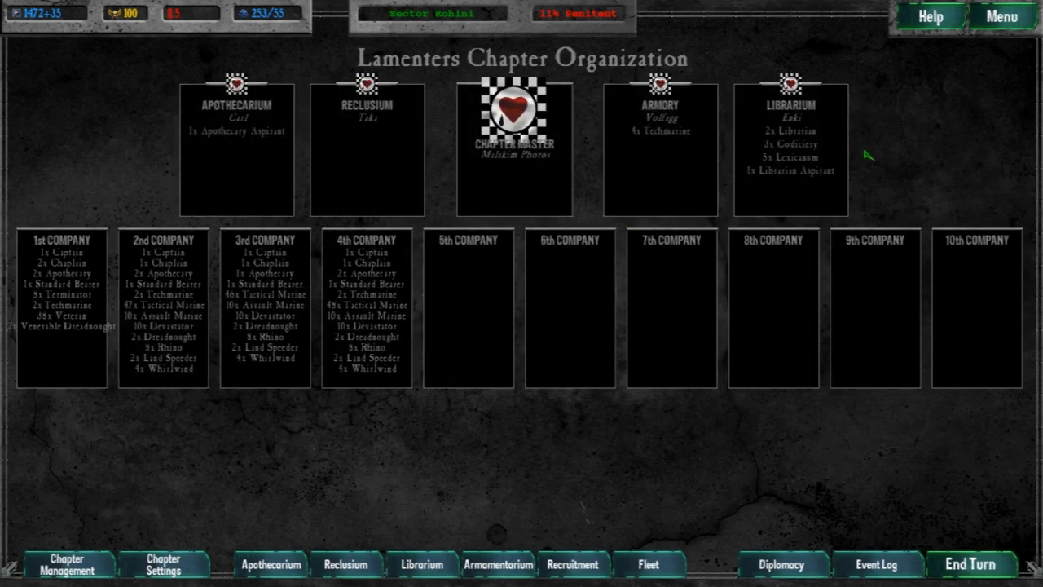
left_click(651, 155)
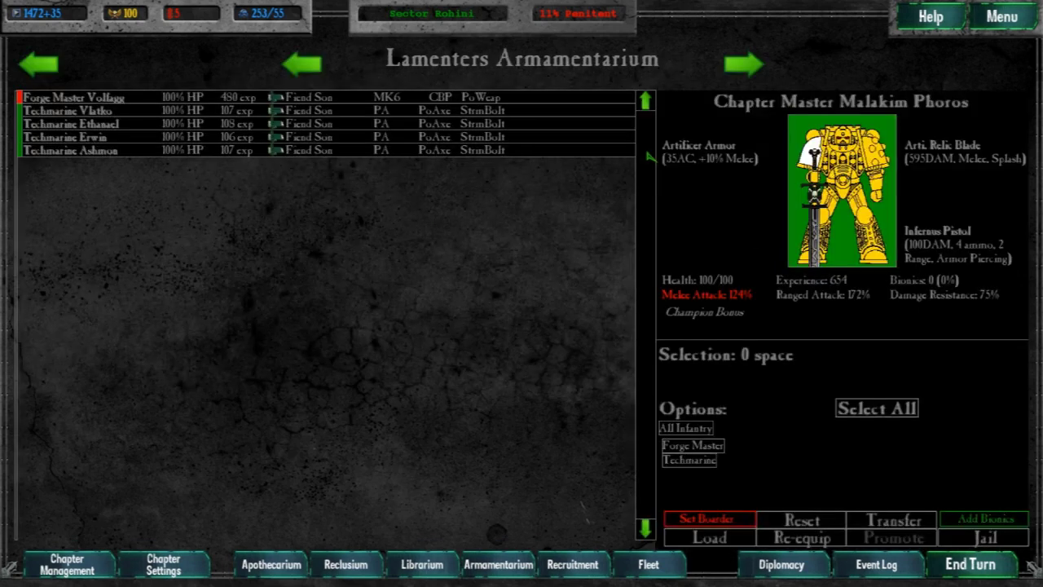
left_click(41, 64)
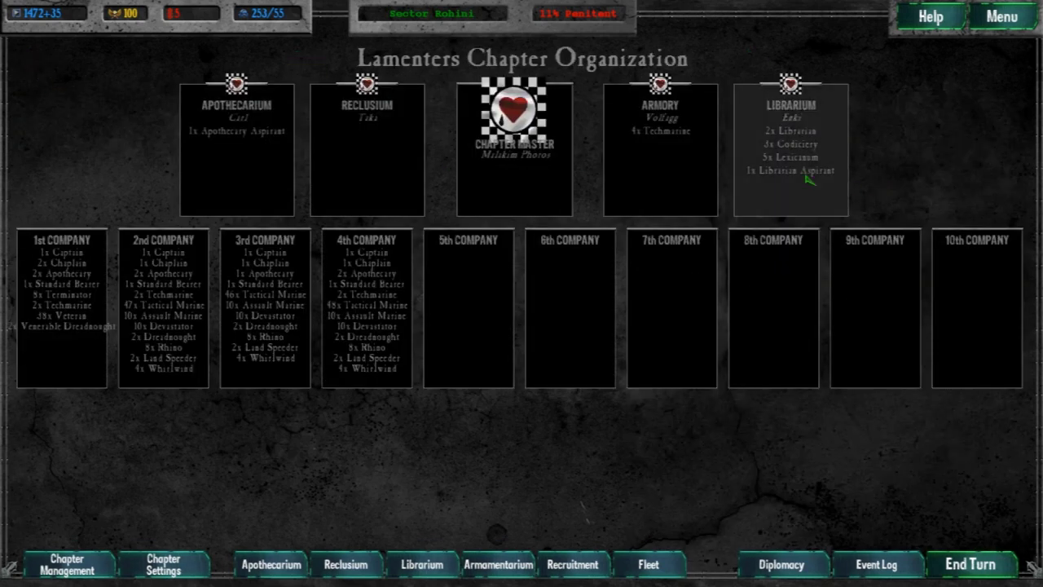
left_click(790, 149)
left_click(41, 65)
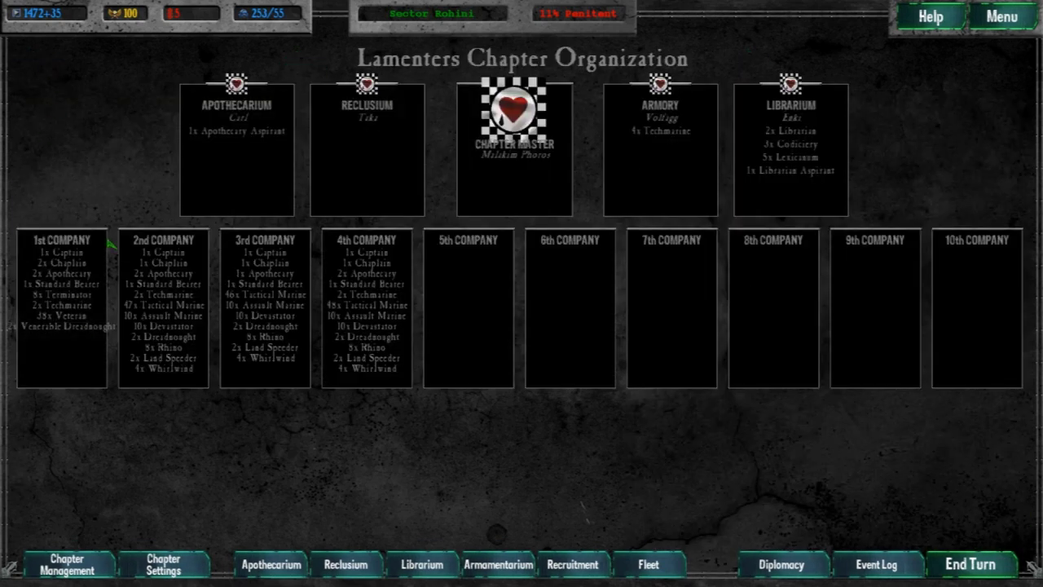
left_click(236, 150)
left_click(54, 75)
Step: Raise Psyker Training from Sluggish to Slow, then reselect the Lamenters fleet near Garevo
left_click(573, 564)
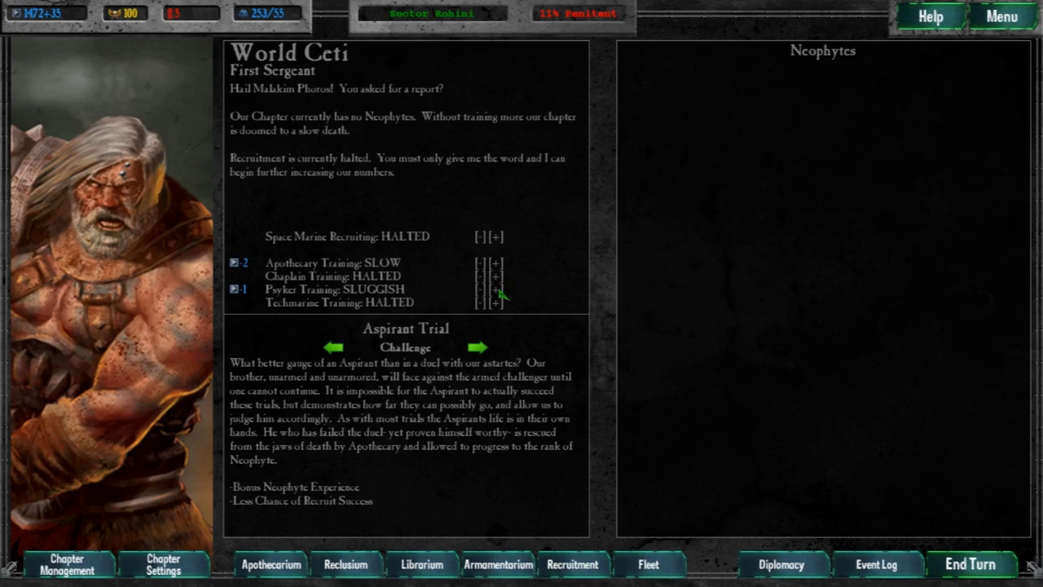
left_click(498, 290)
left_click(48, 569)
left_click(59, 571)
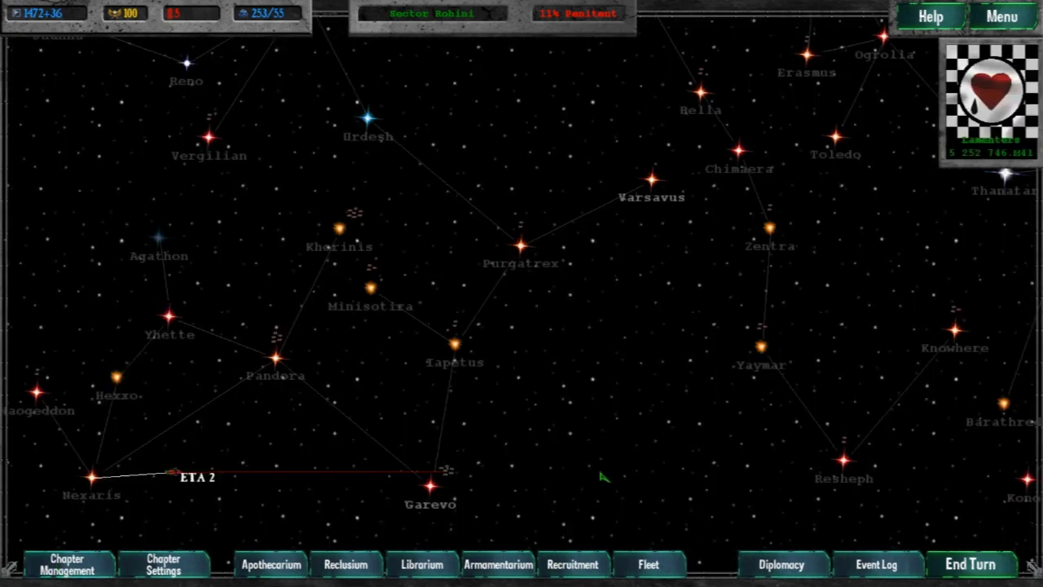
left_click(447, 471)
Step: Route the Lamenters fleet to Iapetus, check Iapetus I, and end two turns until arrival
left_click(483, 363)
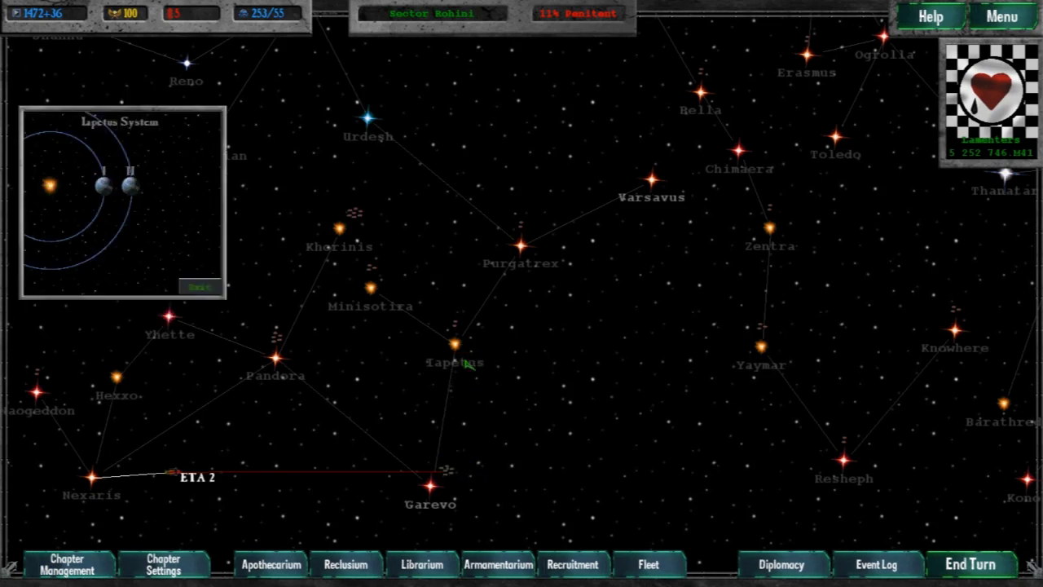
left_click(446, 471)
right_click(454, 351)
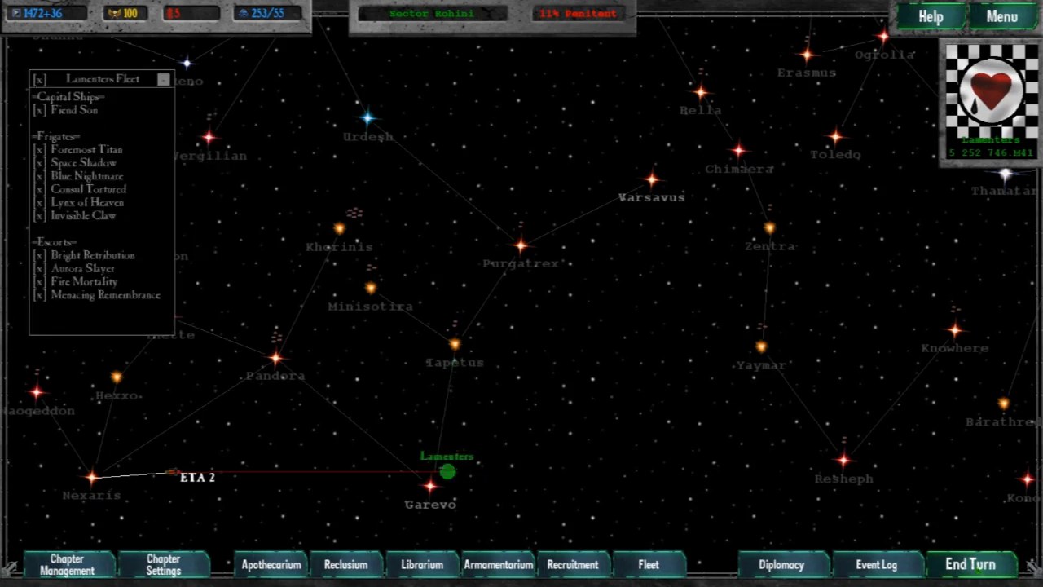
right_click(454, 351)
left_click(454, 346)
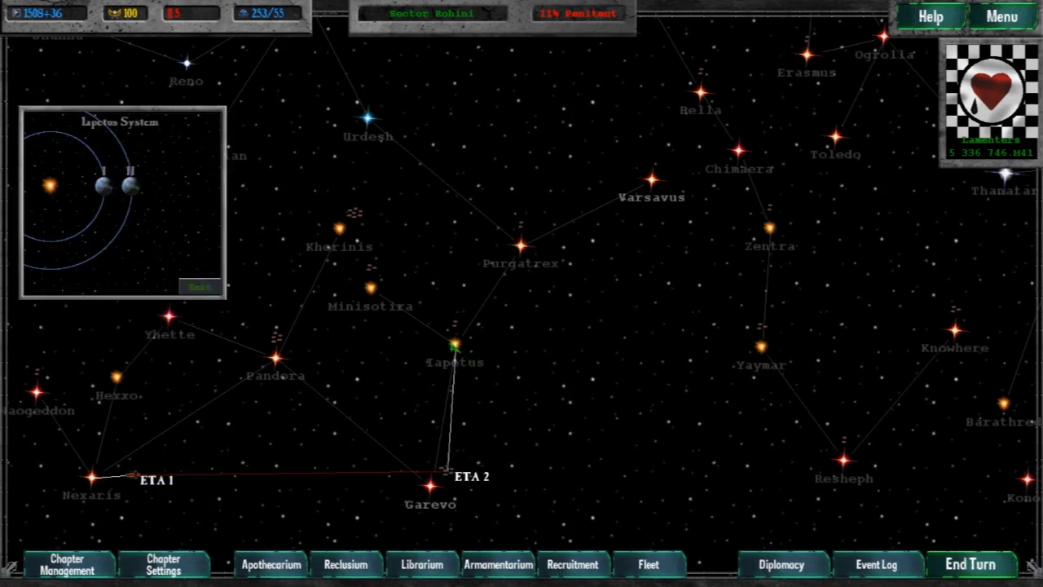
left_click(129, 186)
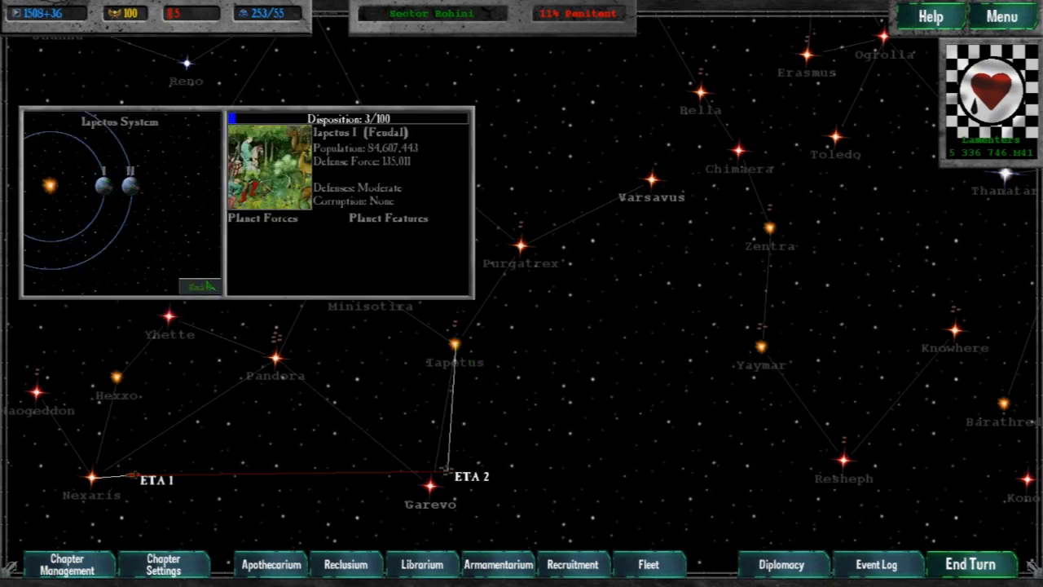
left_click(200, 287)
left_click(970, 564)
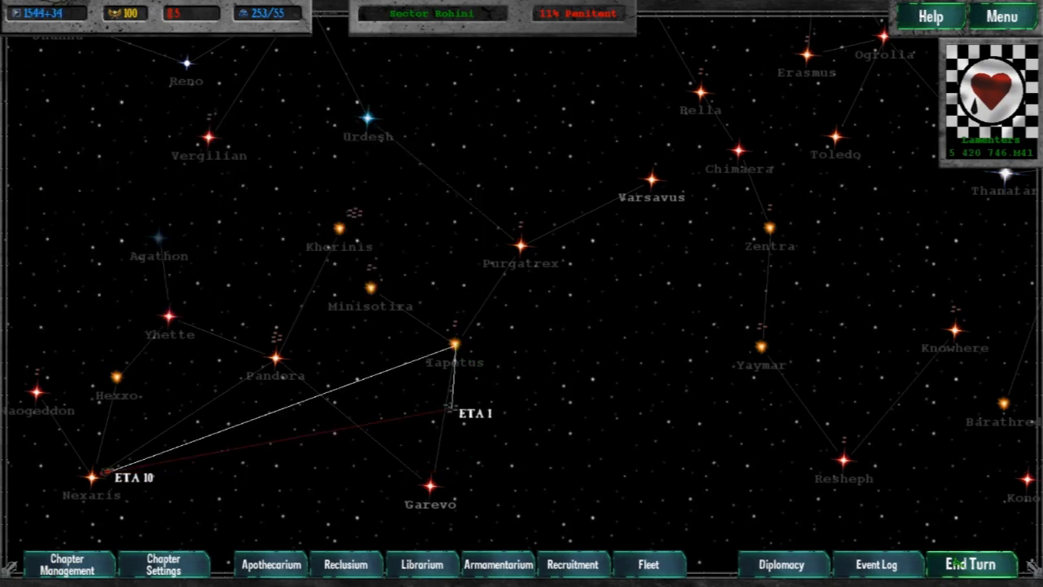
left_click(969, 564)
Step: Inspect Iapetus II and I, send the fleet on to Purgatrex, and advance a turn
left_click(454, 346)
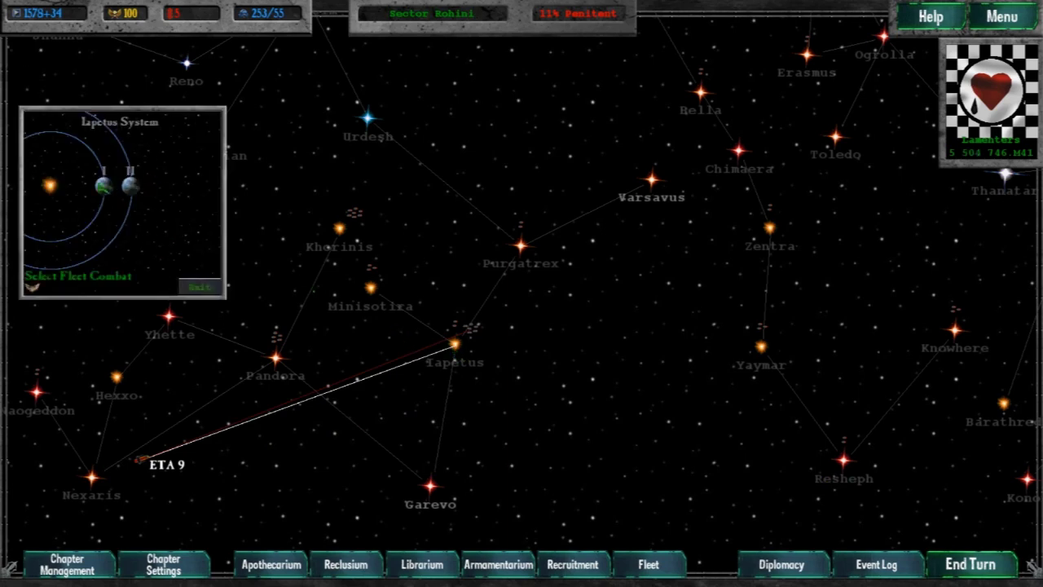
left_click(131, 187)
left_click(106, 193)
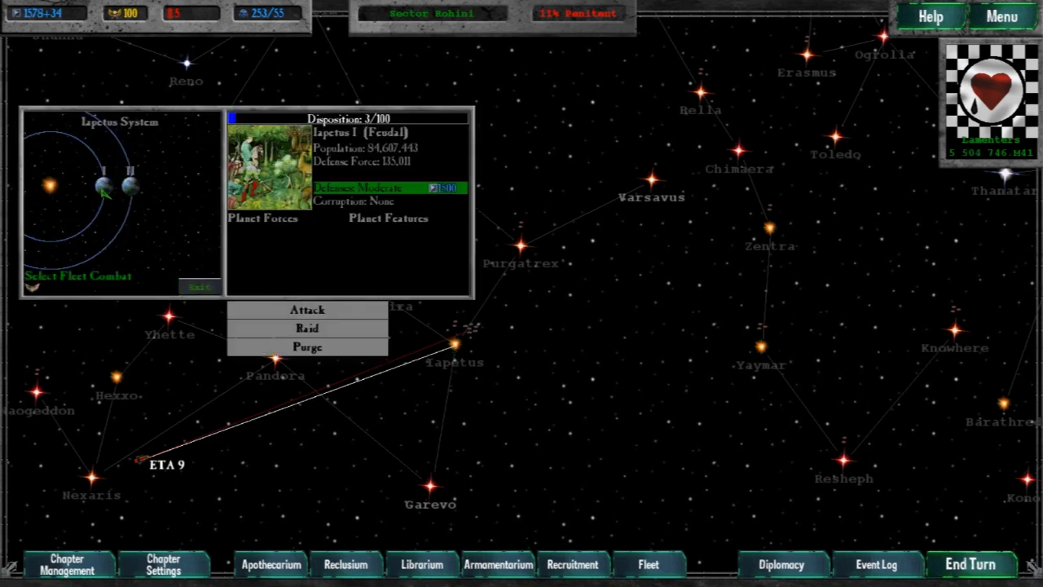
left_click(198, 287)
left_click(471, 330)
left_click(520, 244)
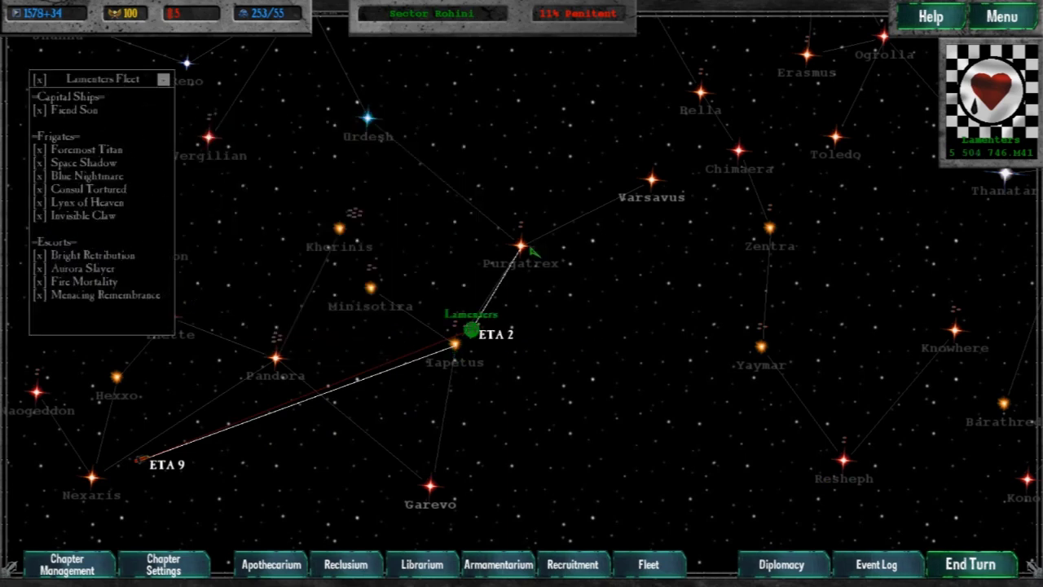
key("Return")
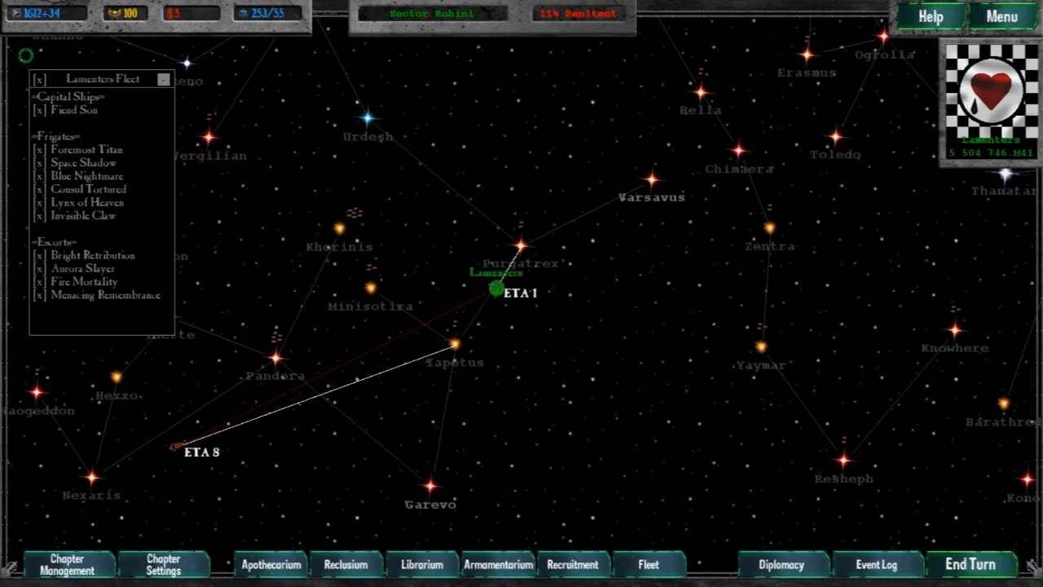
Step: Inspect the Purgatrex planets, advance another turn, and reopen Purgatrex I
key("Right")
key("Right")
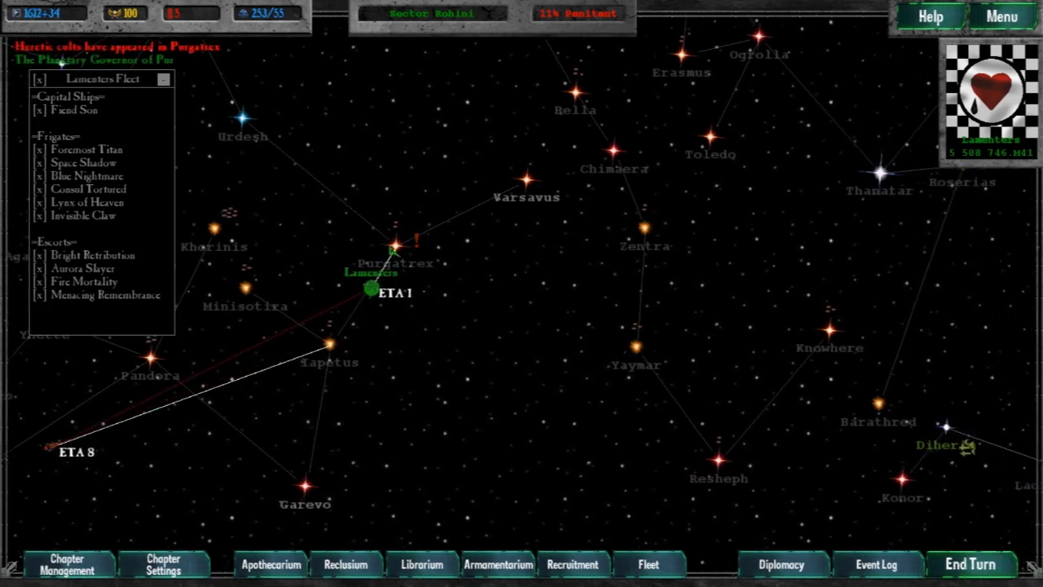
left_click(394, 248)
left_click(105, 186)
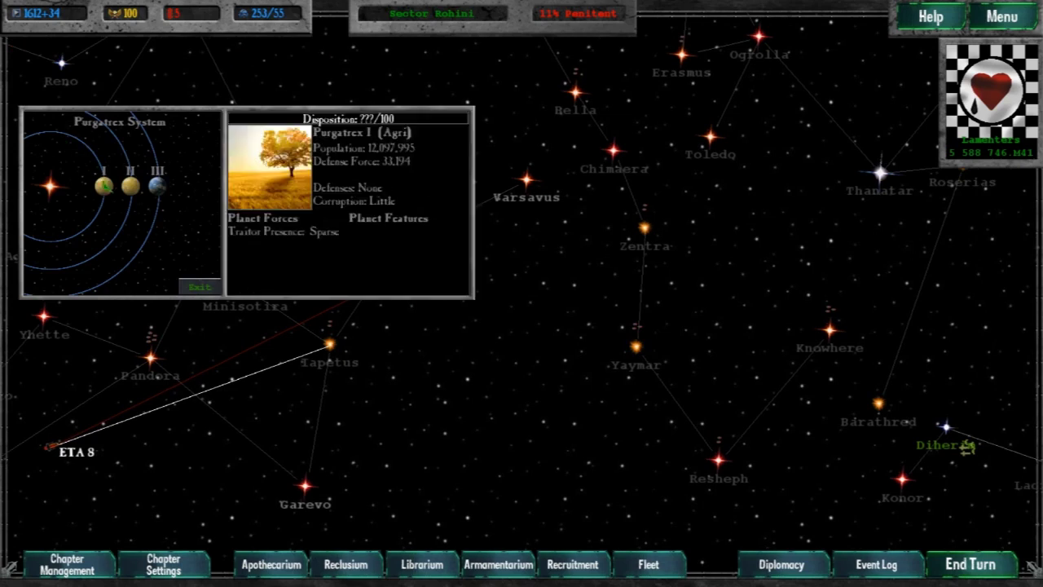
left_click(158, 186)
left_click(199, 287)
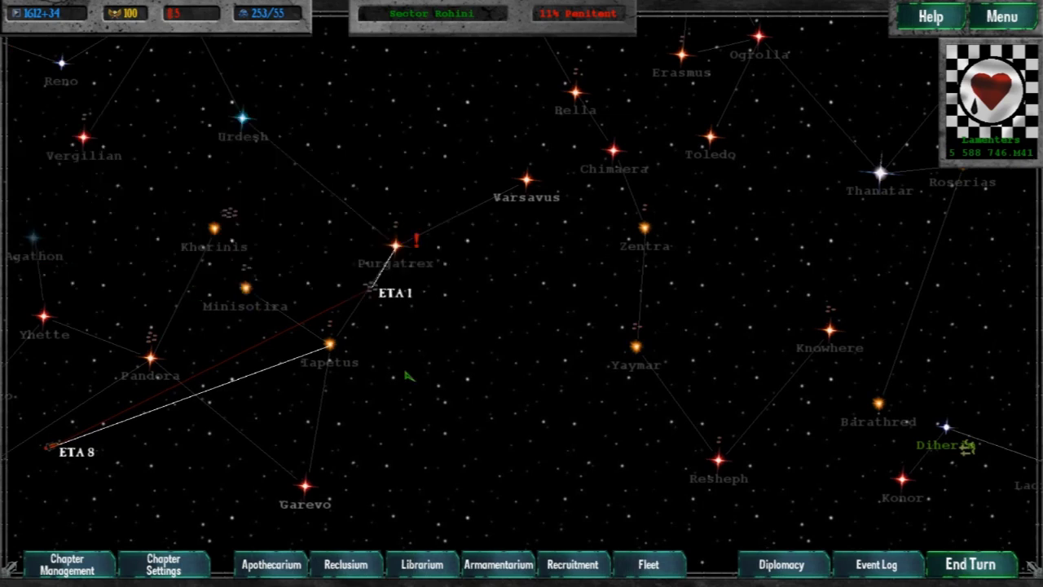
key("Return")
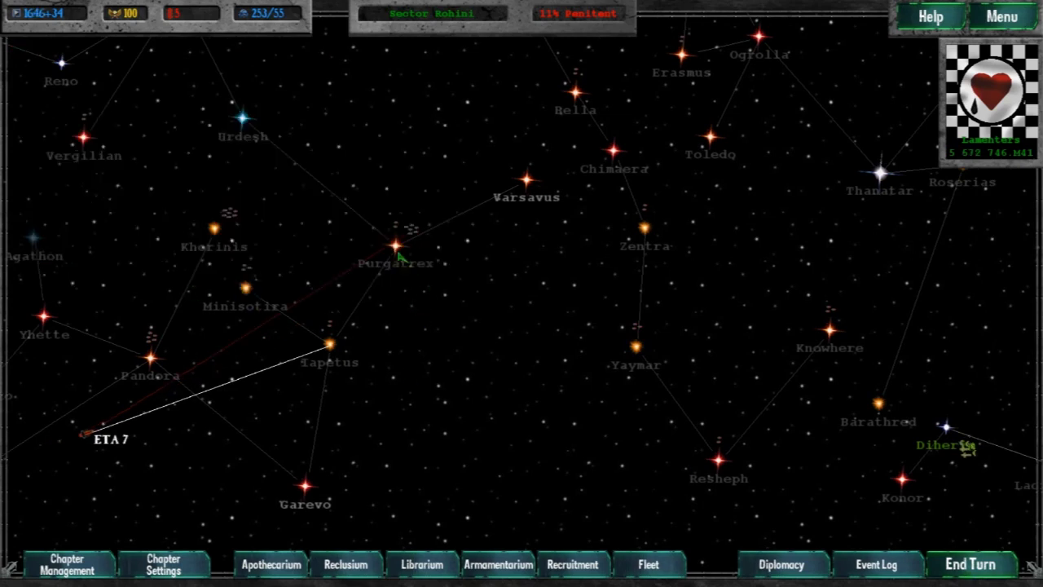
left_click(393, 249)
left_click(105, 186)
Step: Carry out a selective purge of Purgatrex I with all forces, cutting heresy to 22%
left_click(354, 342)
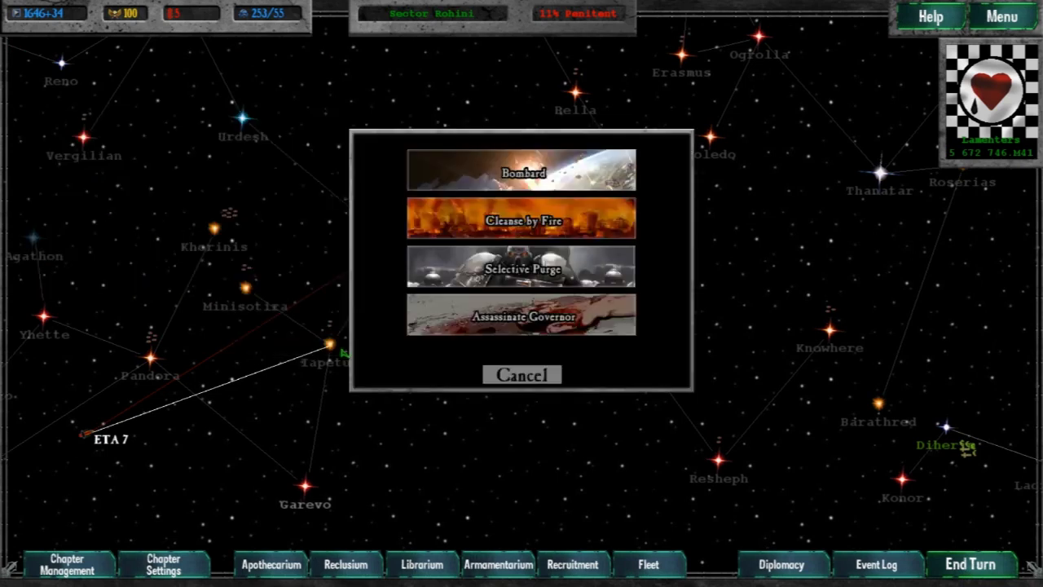
left_click(507, 269)
left_click(509, 187)
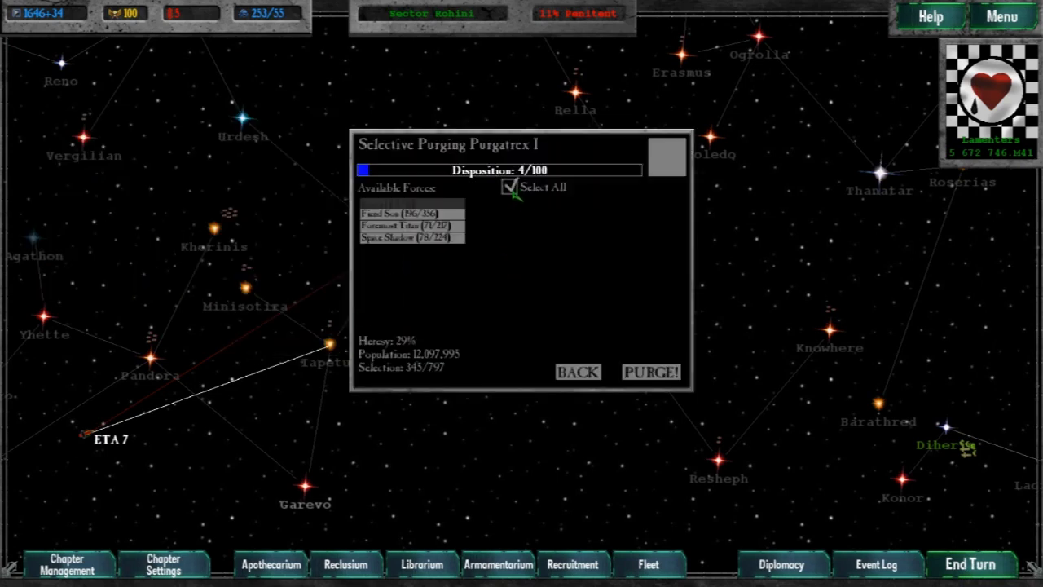
left_click(651, 372)
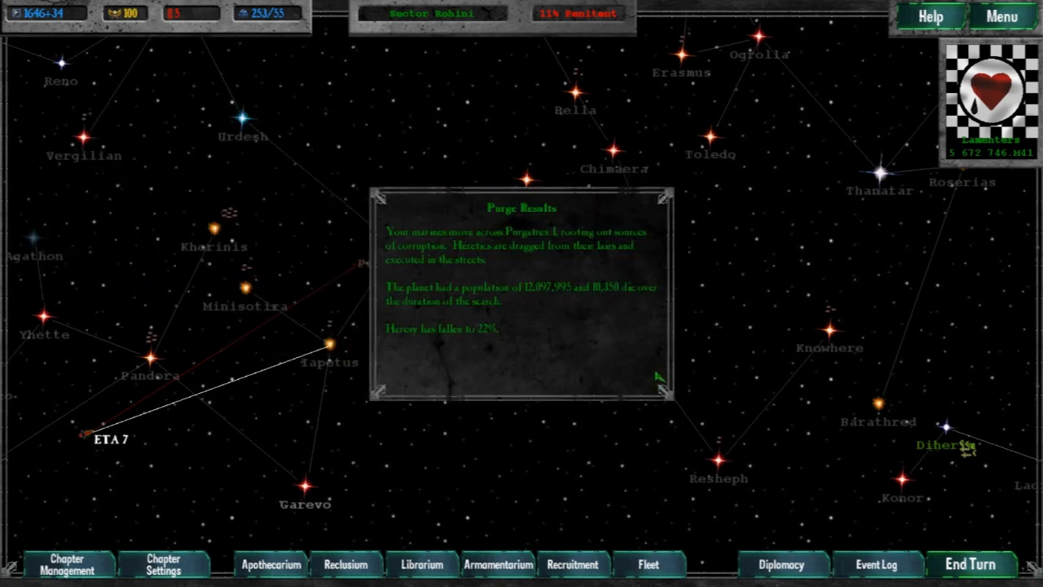
left_click(596, 350)
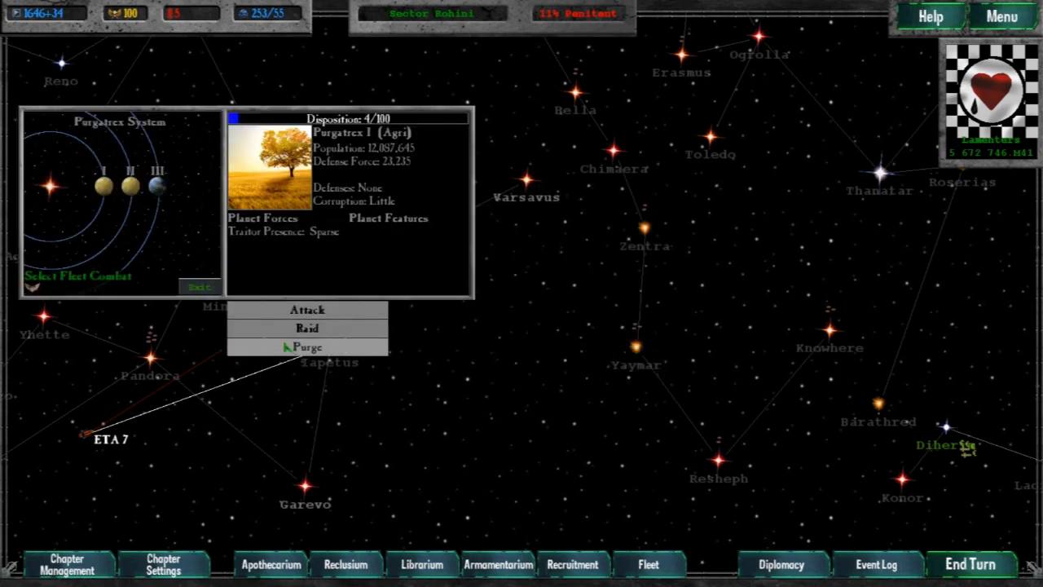
left_click(210, 303)
Step: End the turn, reopen Purgatrex I, and choose to attack its heretics
left_click(974, 564)
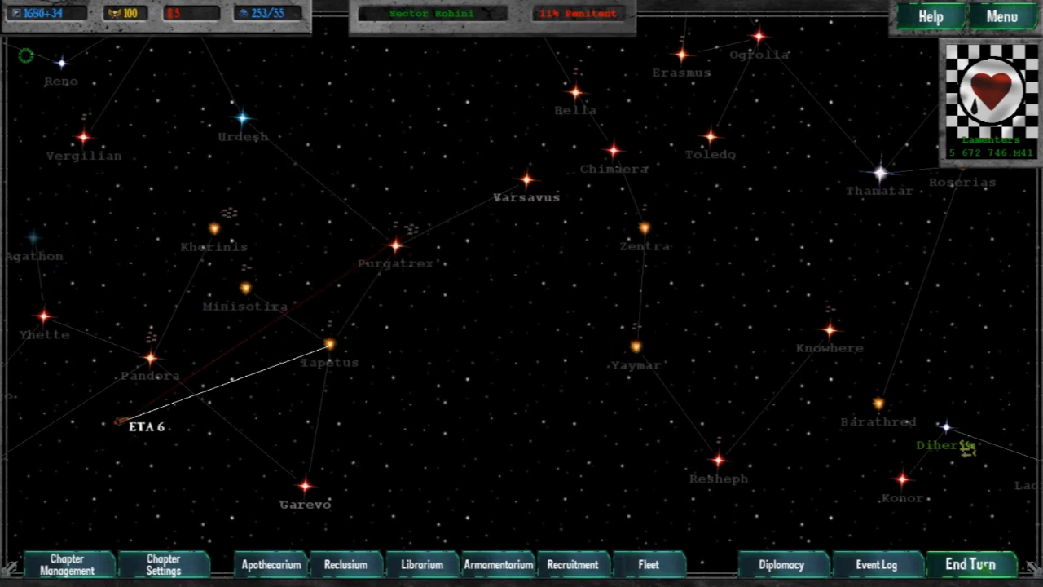
left_click(396, 246)
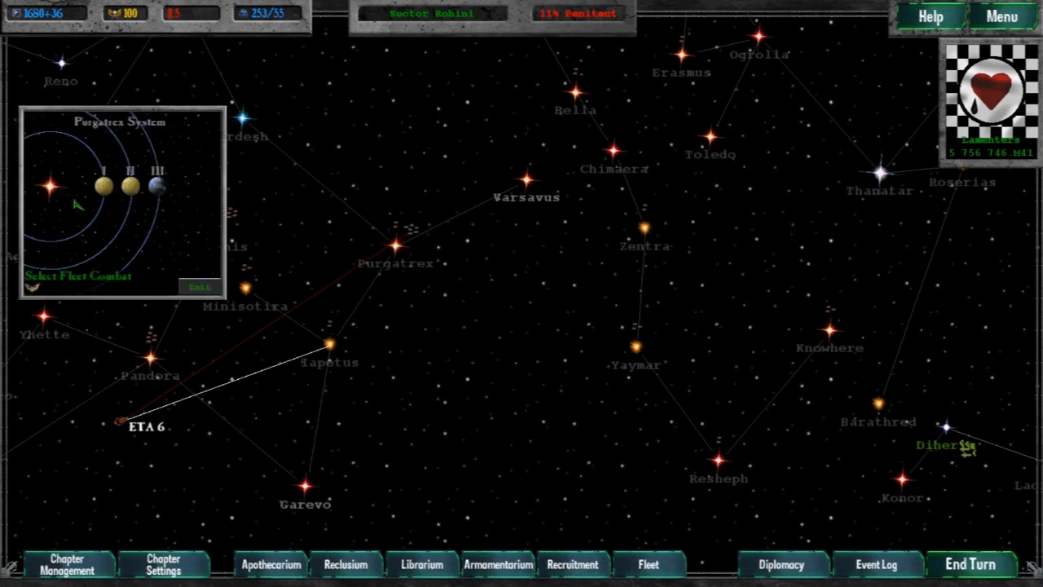
left_click(102, 188)
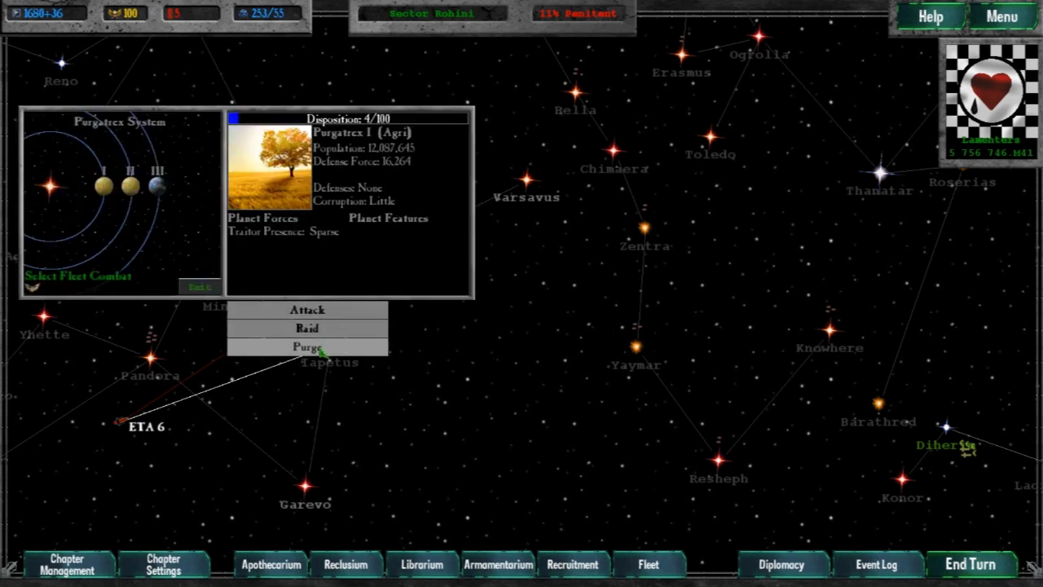
left_click(307, 309)
Step: Launch an all-ships attack on Purgatrex I and fight every round until heretic forces reach zero
left_click(511, 182)
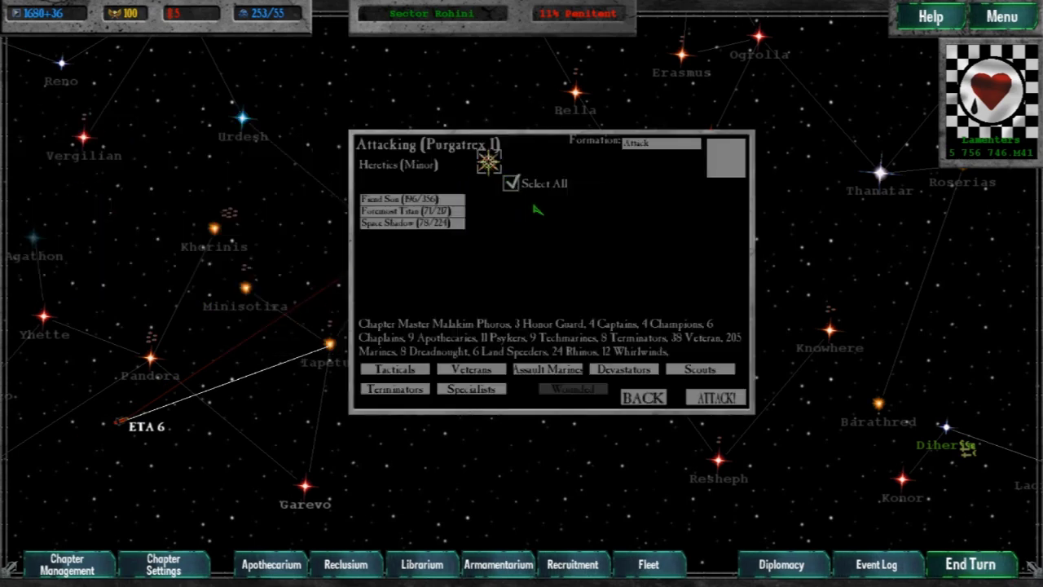
left_click(717, 398)
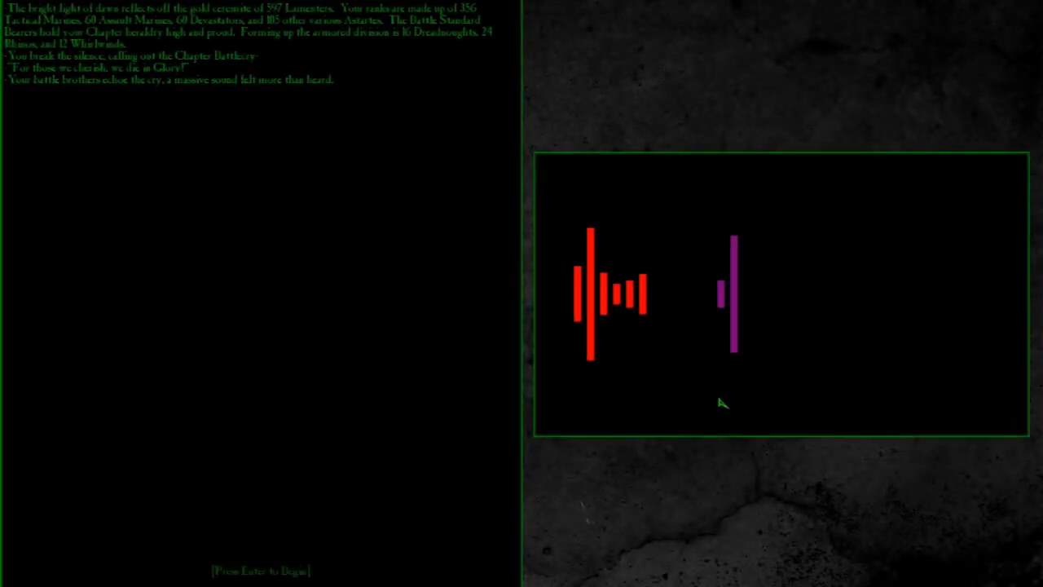
key("Return")
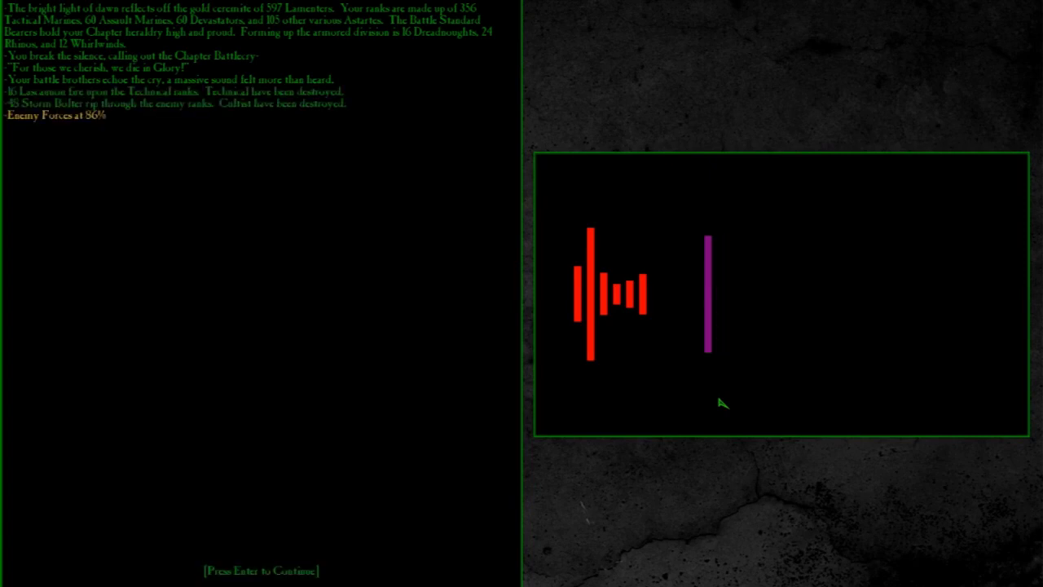
key("Return")
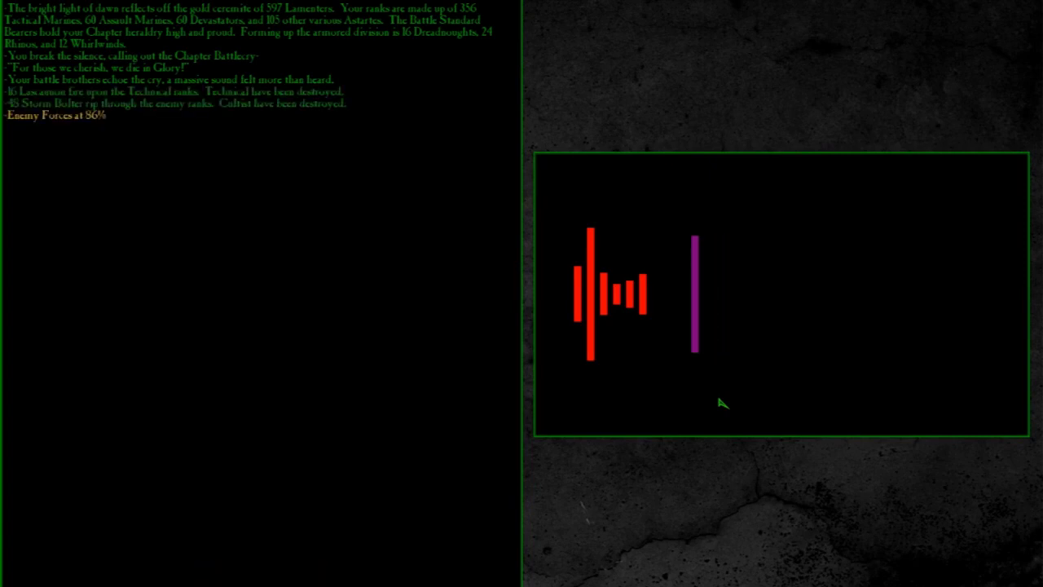
key("Return")
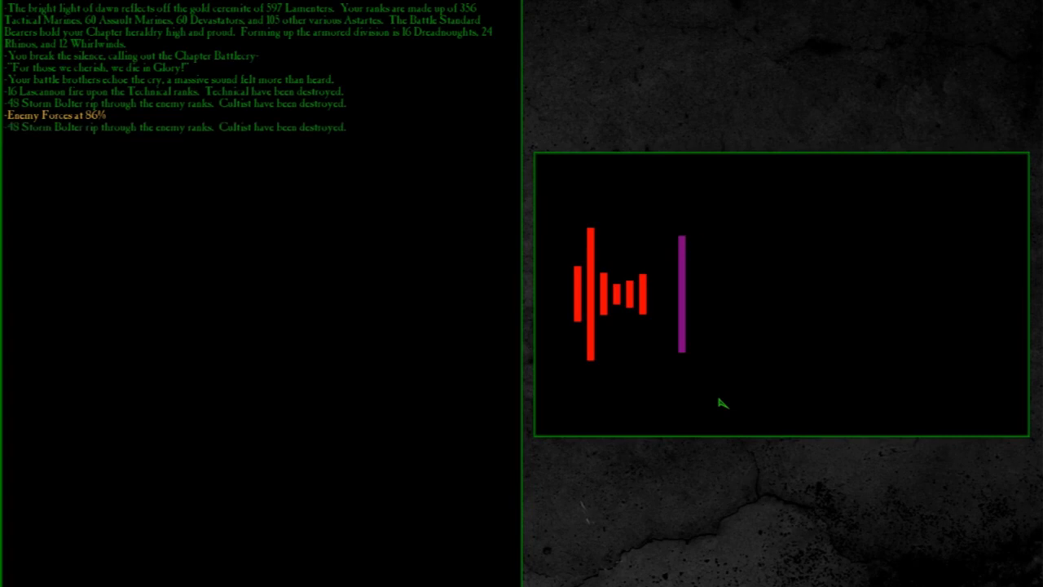
key("Return")
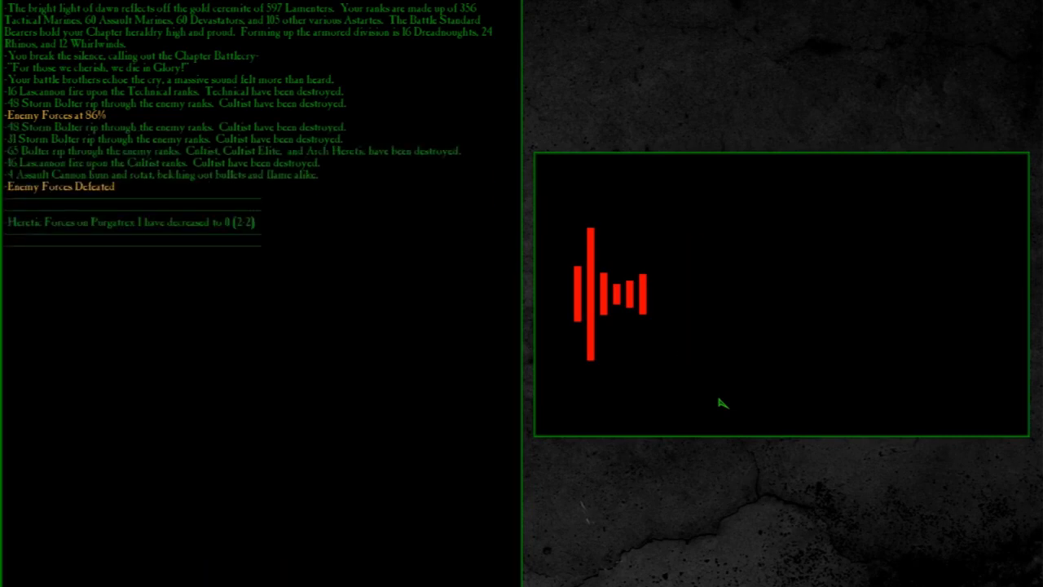
key("Return")
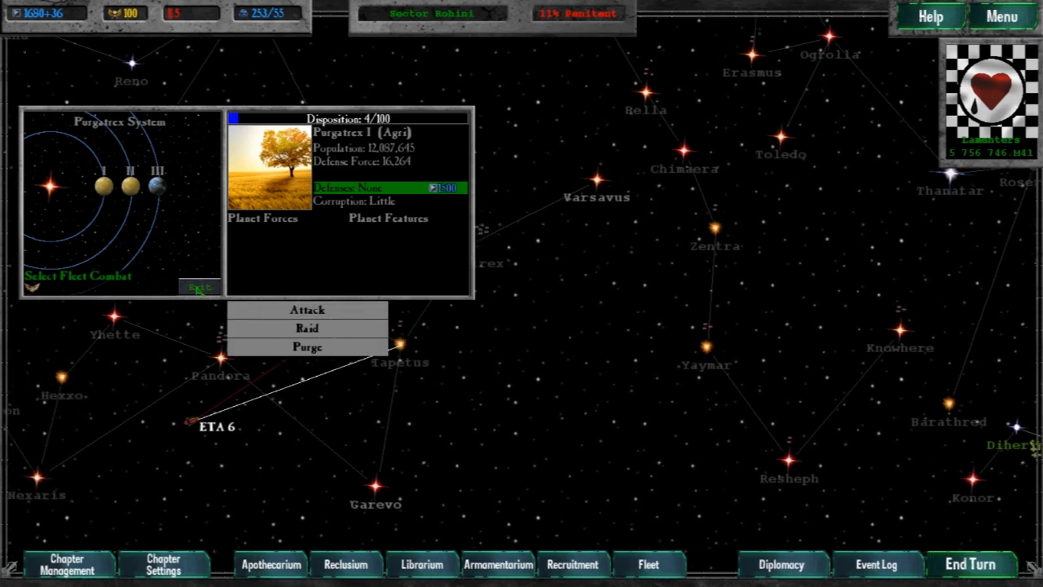
Step: End the turn, then run a selective purge of Purgatrex I with all forces
left_click(198, 287)
left_click(970, 565)
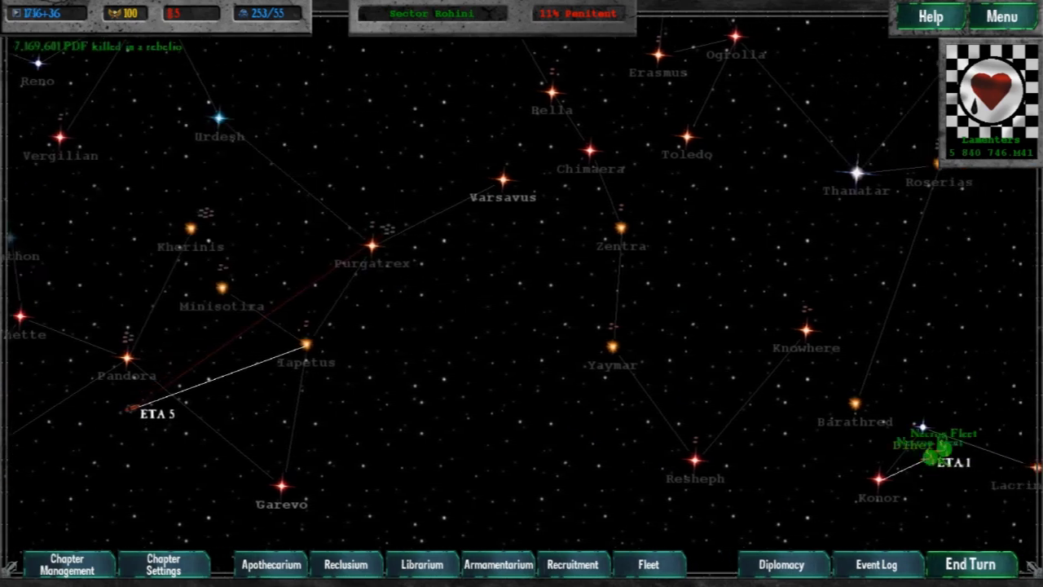
left_click(372, 244)
left_click(155, 189)
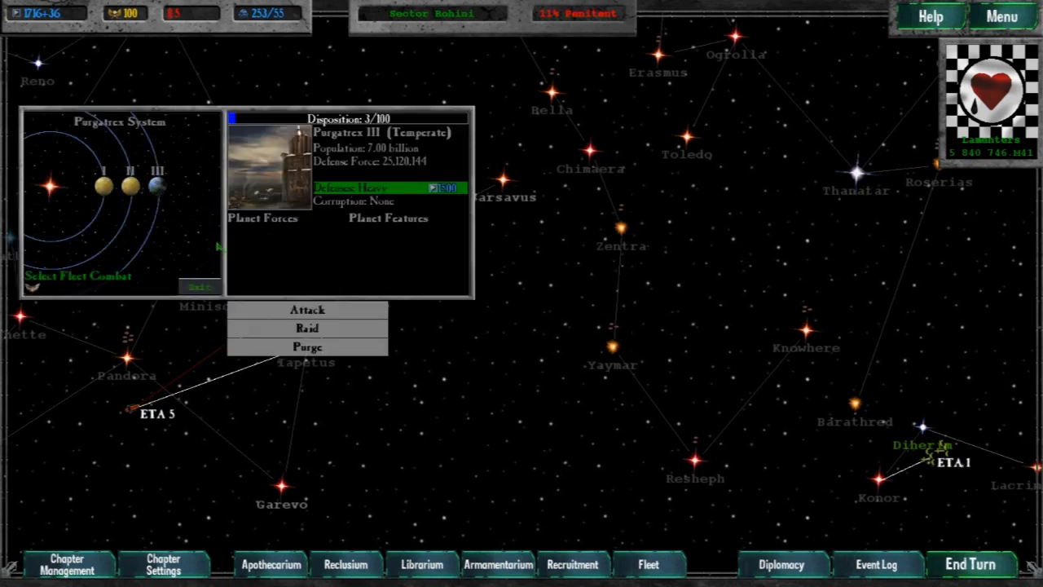
left_click(102, 188)
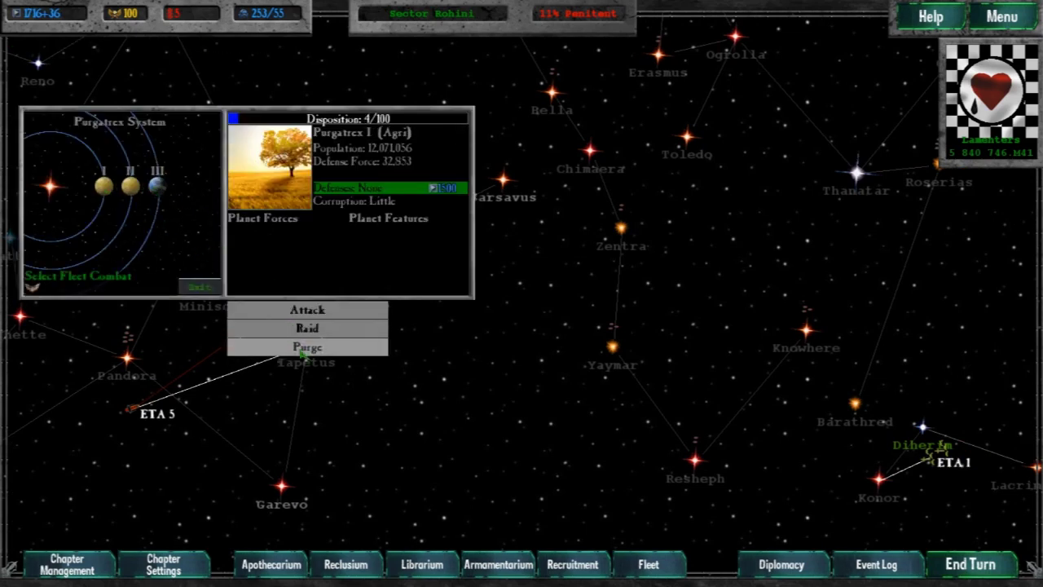
left_click(308, 346)
left_click(487, 278)
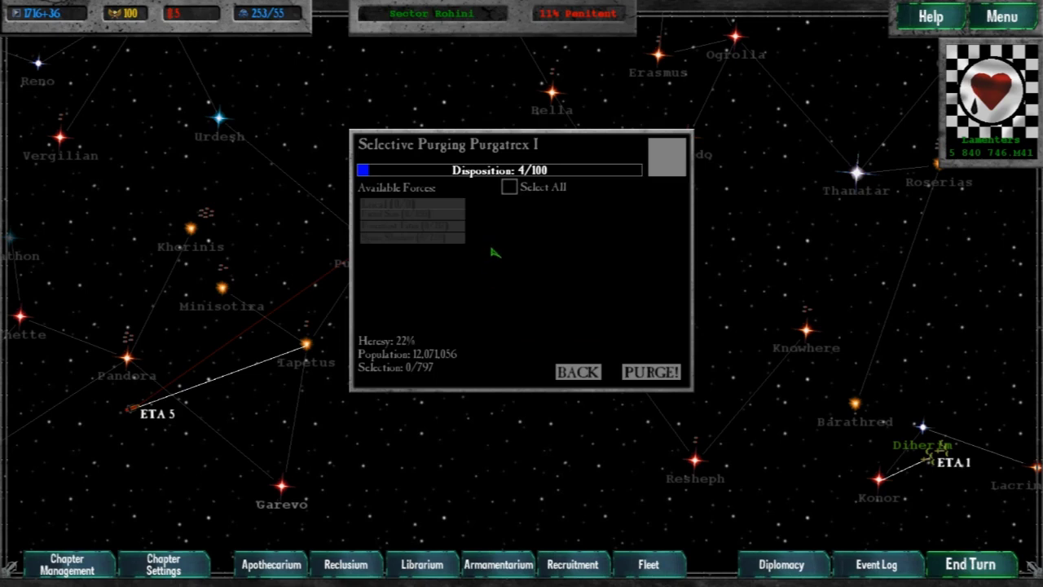
left_click(510, 187)
left_click(652, 372)
left_click(615, 377)
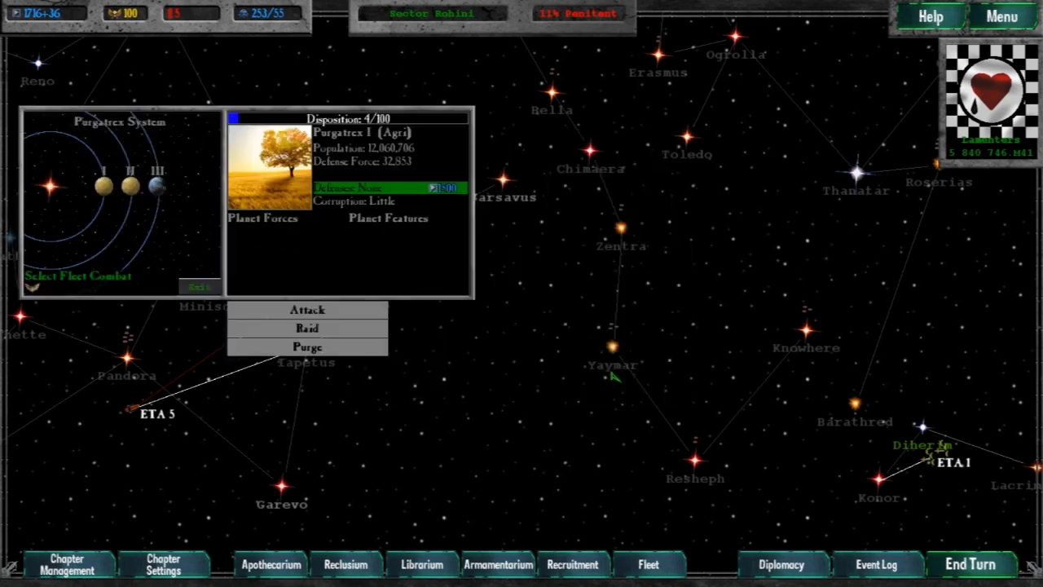
left_click(199, 287)
Step: Next turn, cleanse Purgatrex I by fire using all available forces
key("Return")
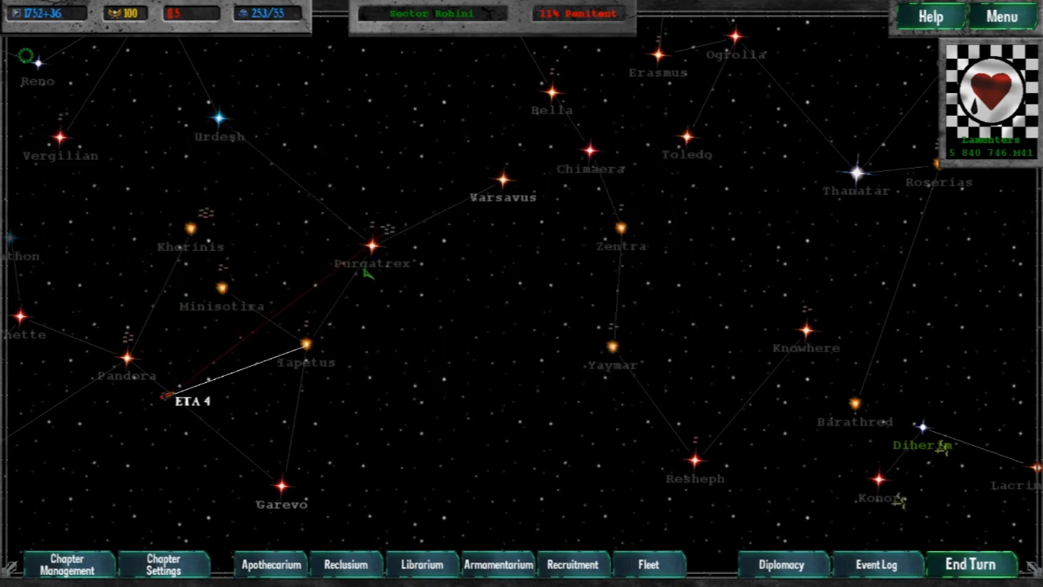
left_click(373, 247)
left_click(104, 186)
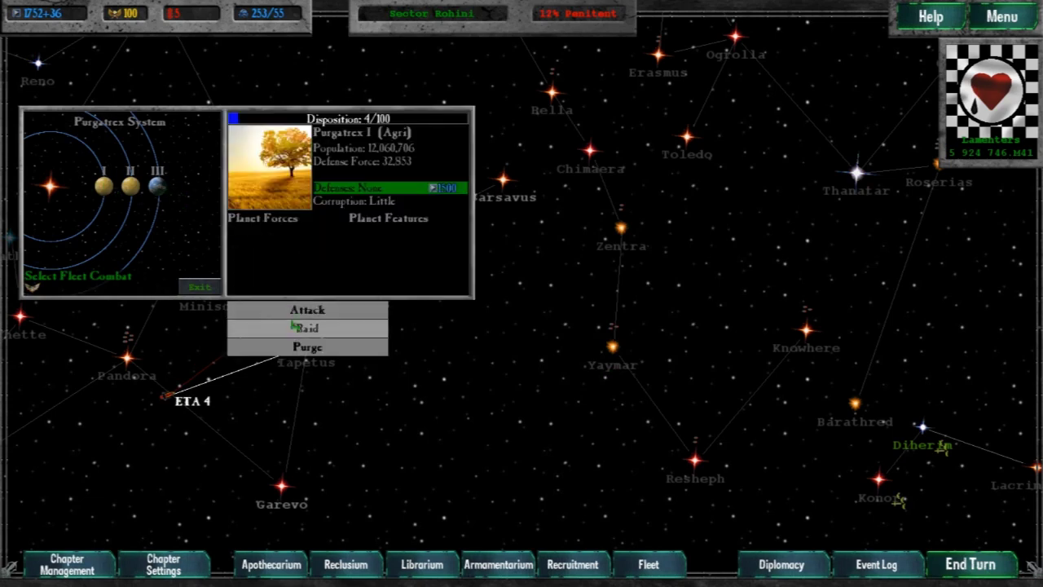
left_click(308, 346)
left_click(522, 190)
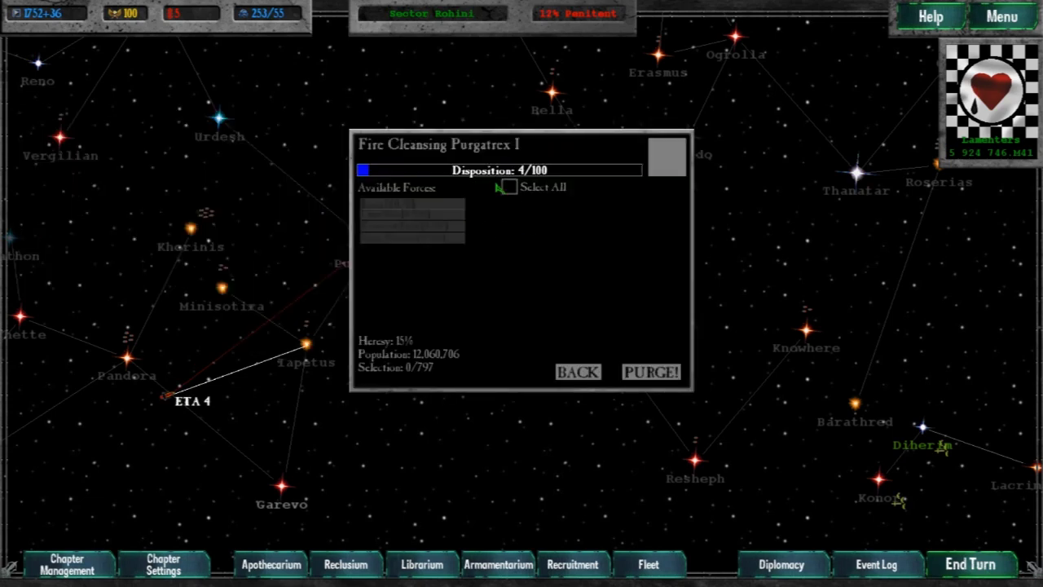
left_click(509, 187)
left_click(653, 372)
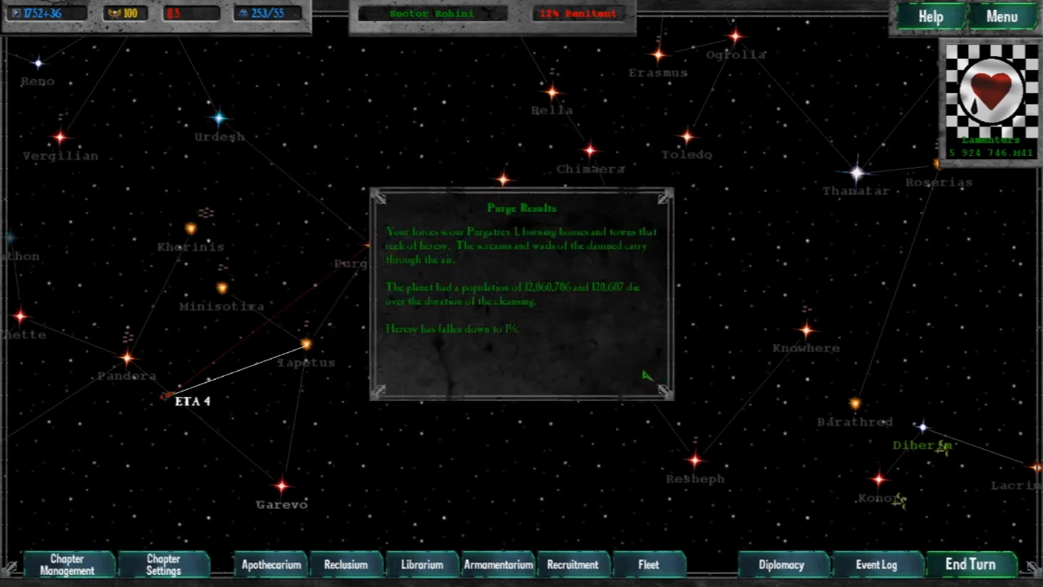
left_click(595, 363)
left_click(374, 325)
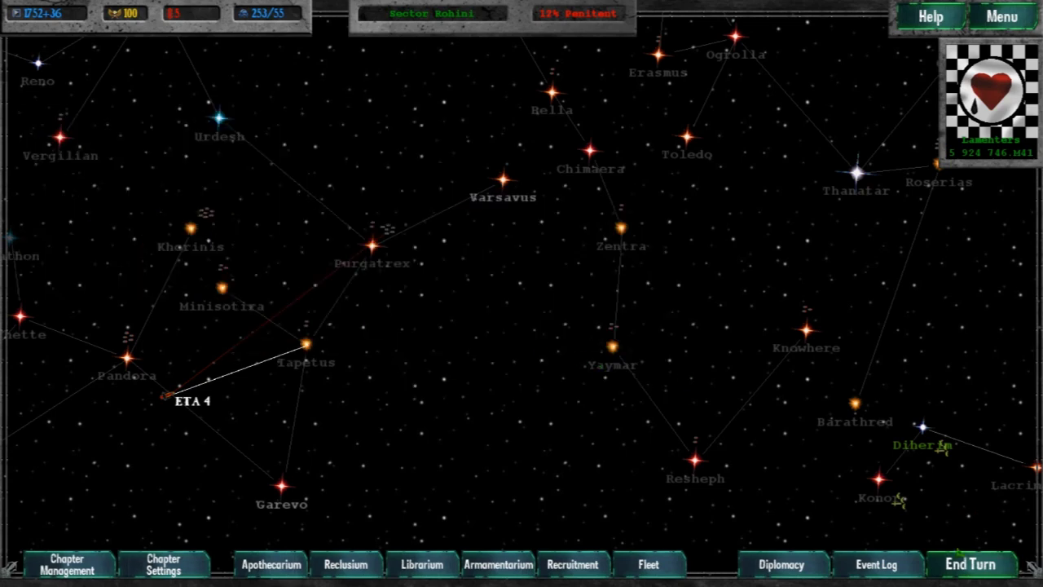
Step: After another turn, selectively purge Purgatrex I again until heresy reaches 0%
left_click(966, 565)
left_click(373, 254)
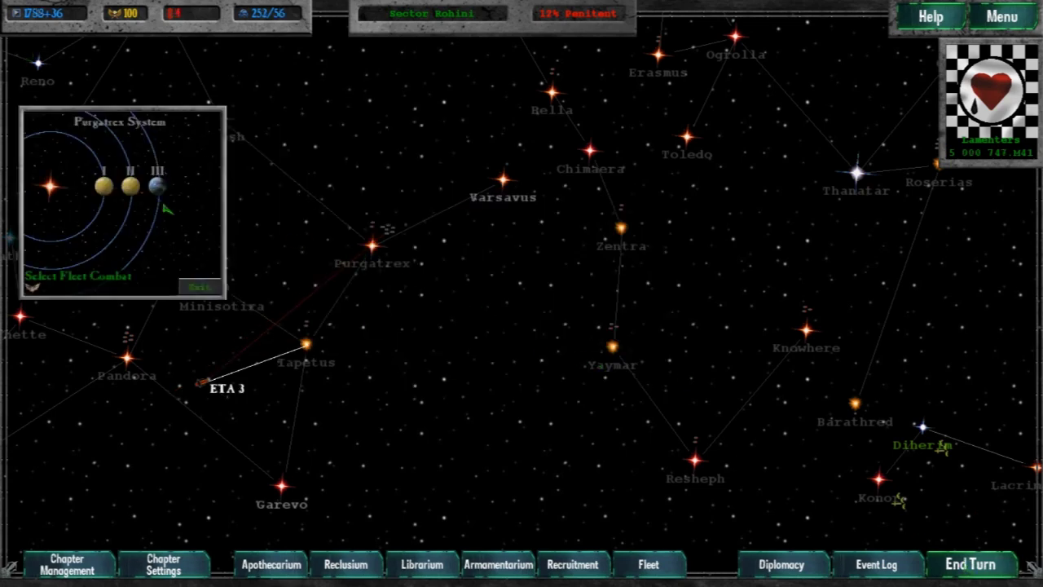
left_click(157, 188)
left_click(308, 342)
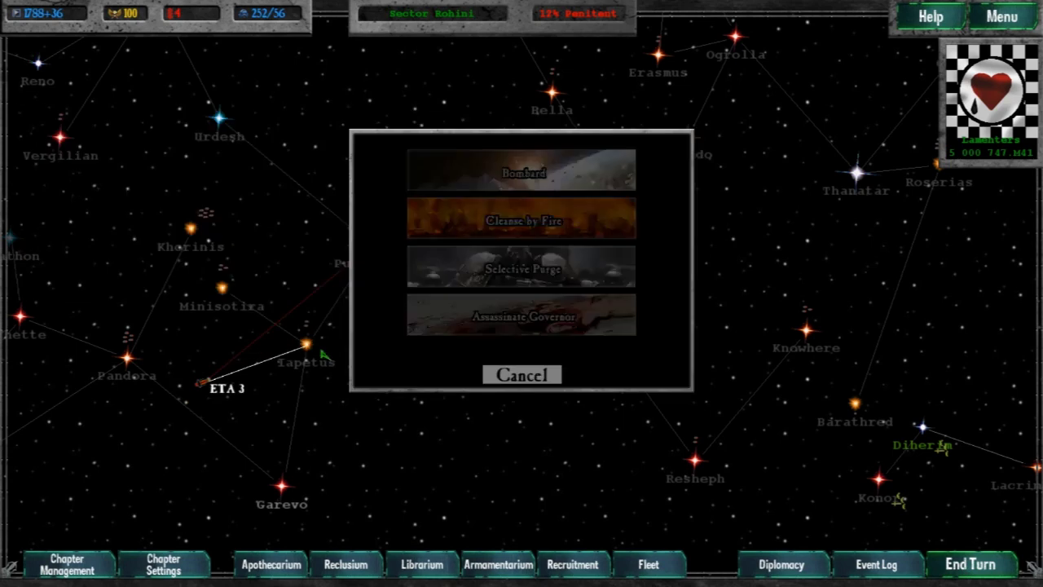
left_click(481, 284)
left_click(518, 195)
left_click(652, 371)
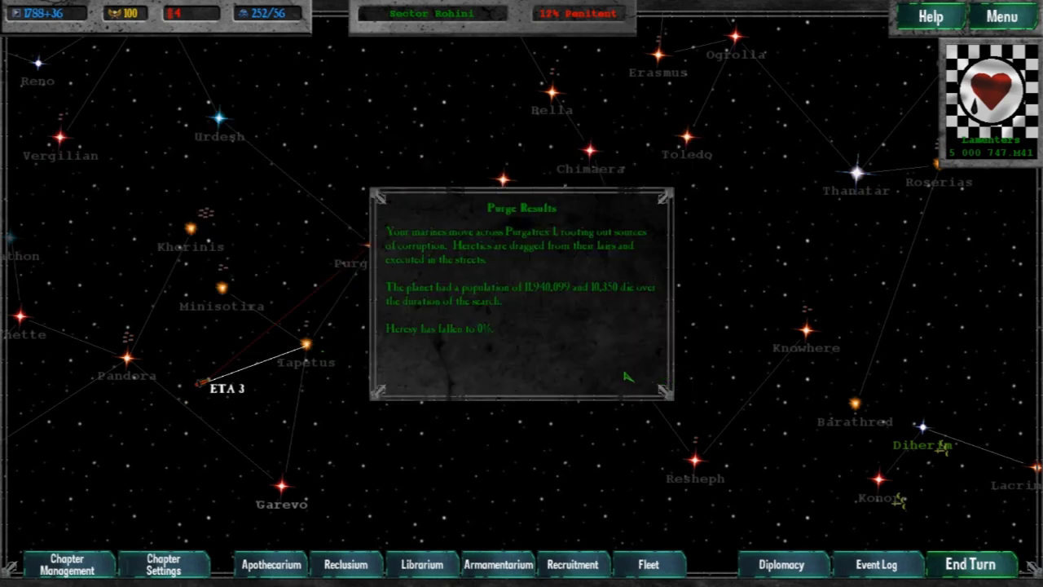
left_click(595, 371)
left_click(199, 297)
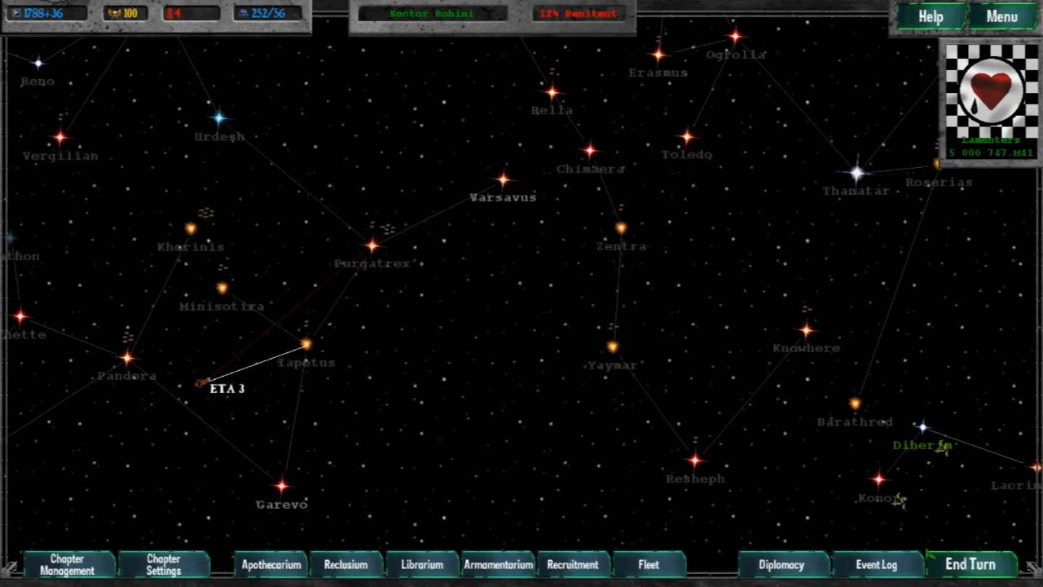
Step: Send the Lamenters fleet from Purgatrex to Varsavus and dismiss the Harlequin Troupe report
left_click(962, 564)
left_click(384, 232)
right_click(502, 181)
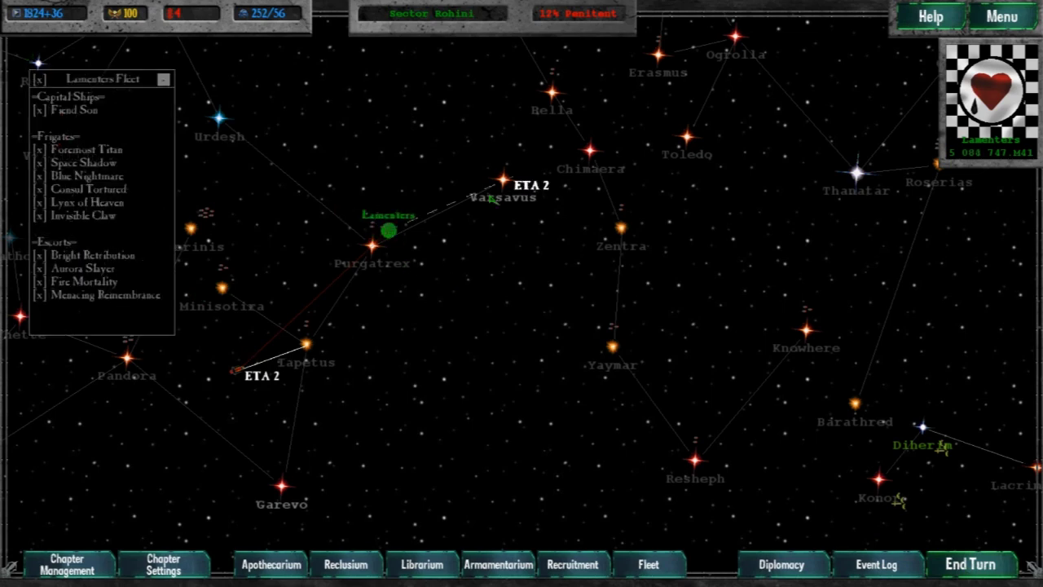
left_click(970, 564)
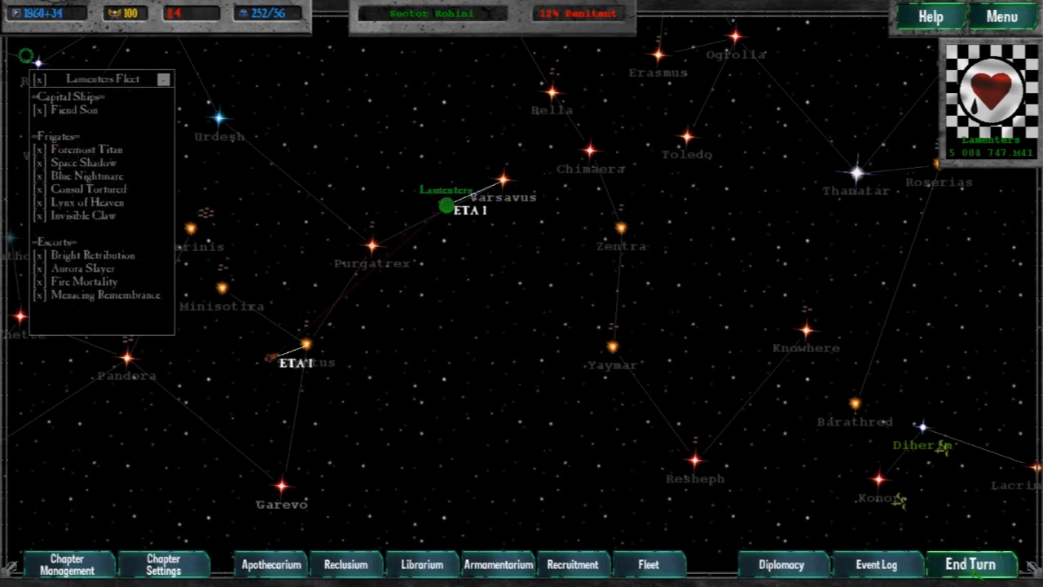
left_click(972, 564)
left_click(972, 564)
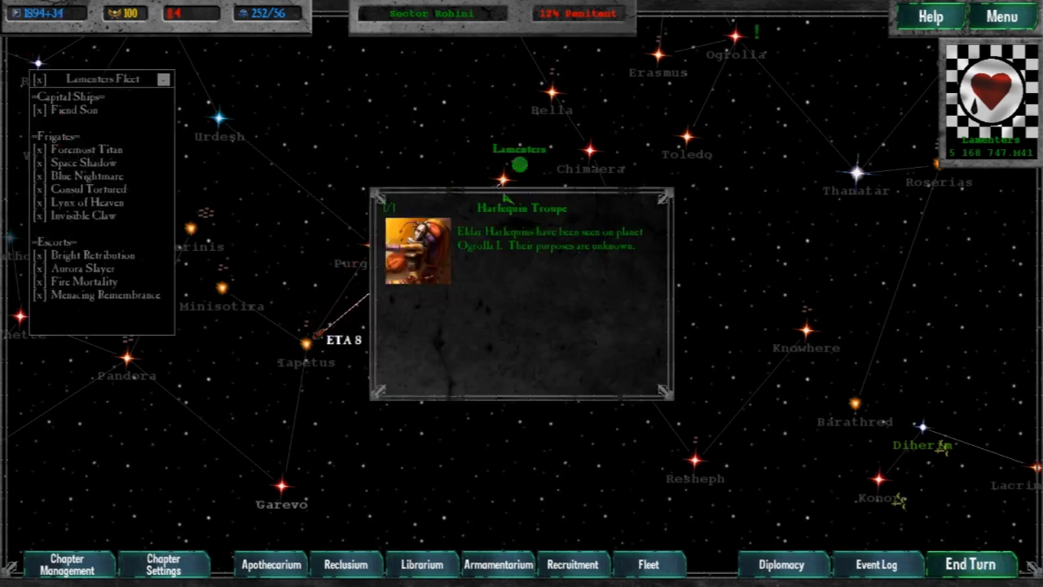
left_click(542, 297)
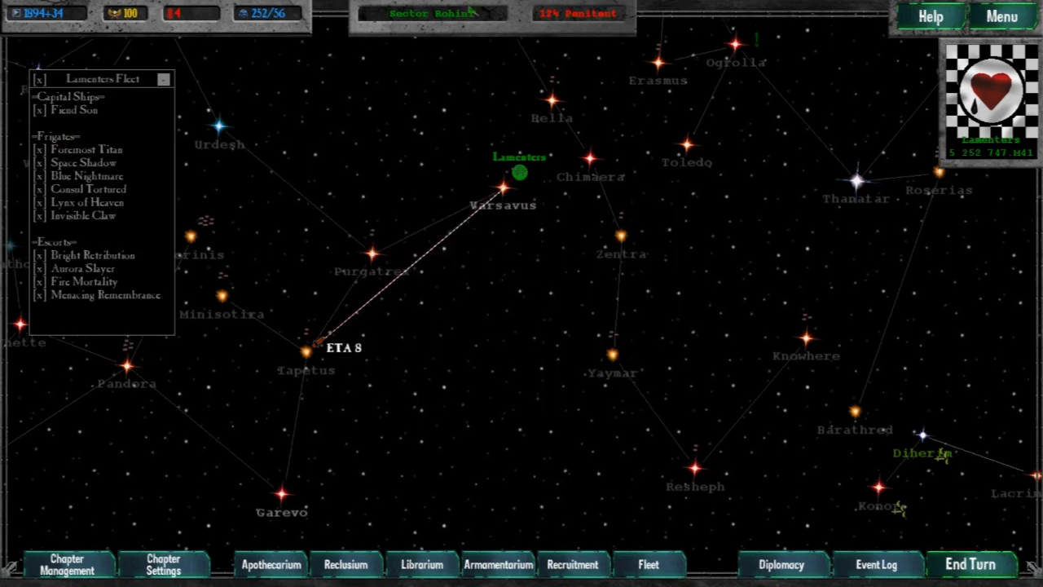
Step: Check Varsavus I, then move the fleet on to Chimaera, passing the diplomatic incident notice
left_click_drag(513, 237, 510, 304)
left_click(506, 334)
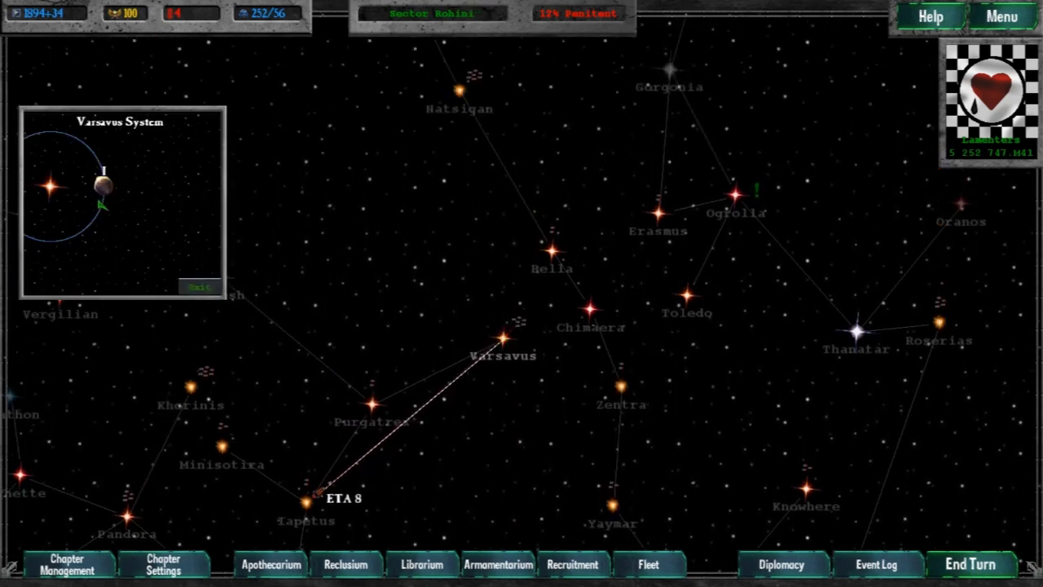
left_click(104, 183)
left_click(200, 287)
left_click(521, 324)
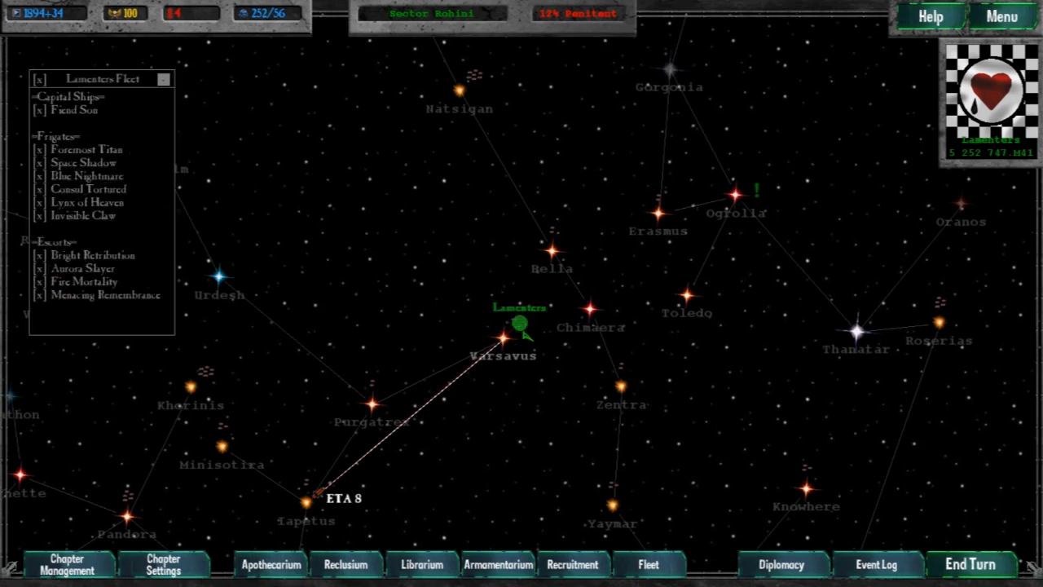
right_click(589, 313)
left_click_drag(588, 314, 494, 210)
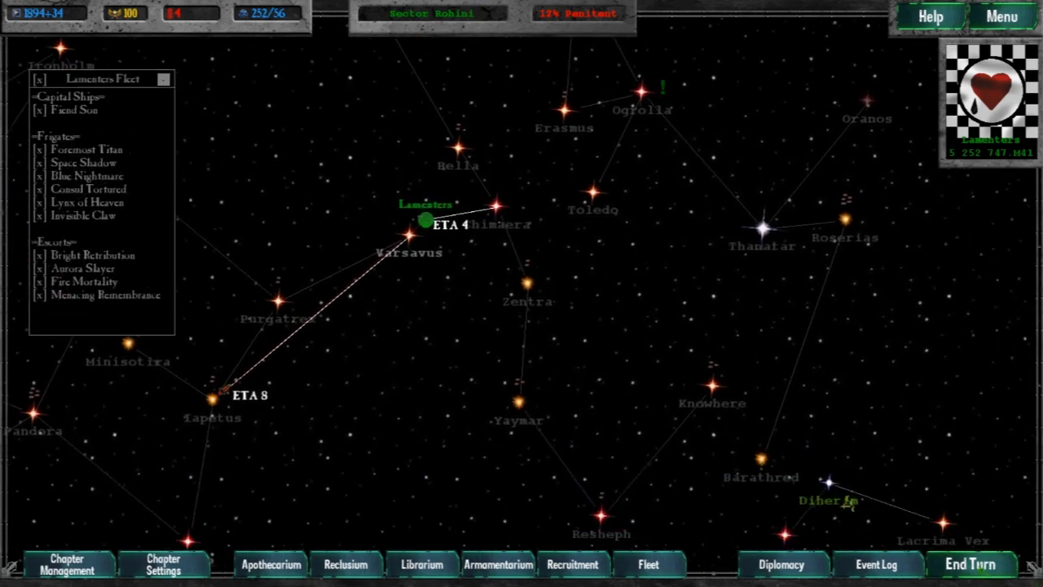
left_click(974, 564)
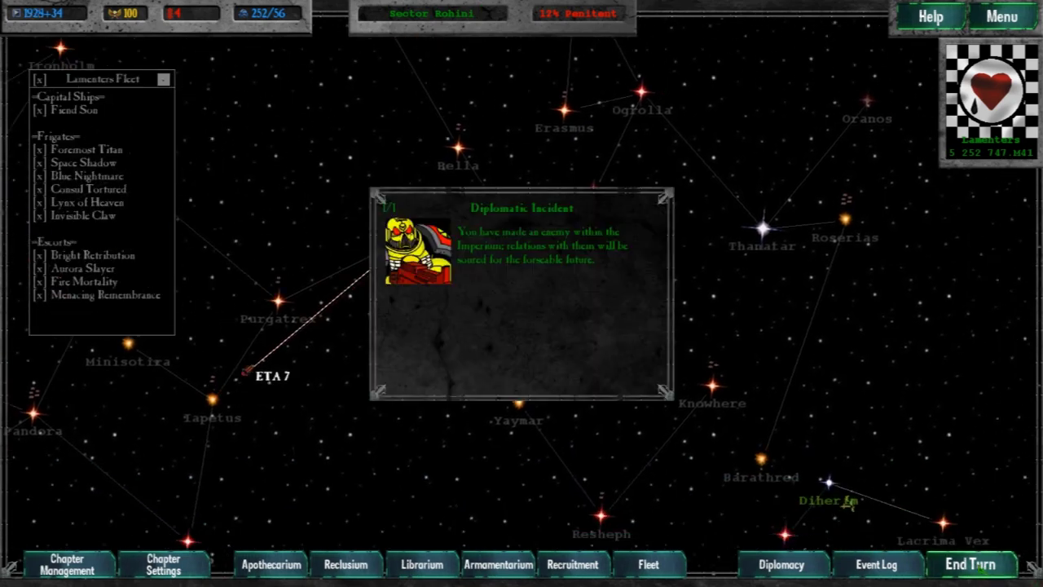
left_click(980, 570)
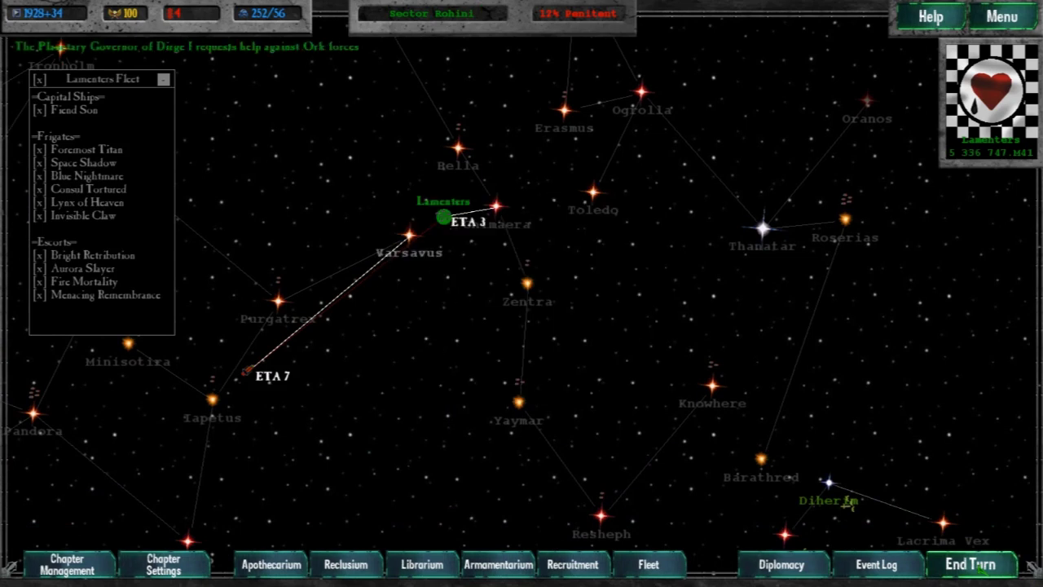
left_click(981, 569)
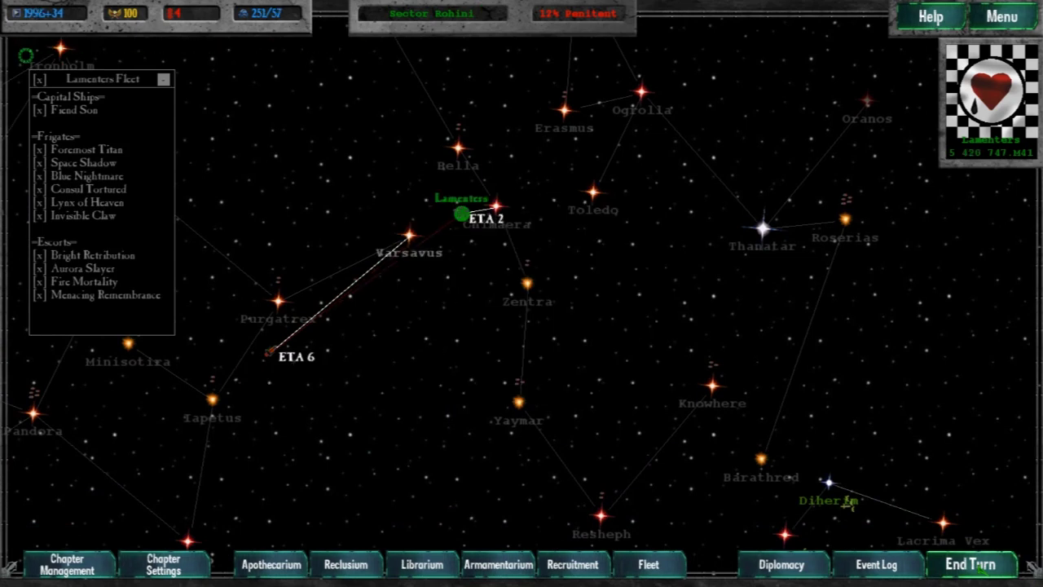
left_click(980, 569)
left_click(981, 569)
Step: Inspect Chimaera I, then send the fleet on to Zentra
left_click(103, 194)
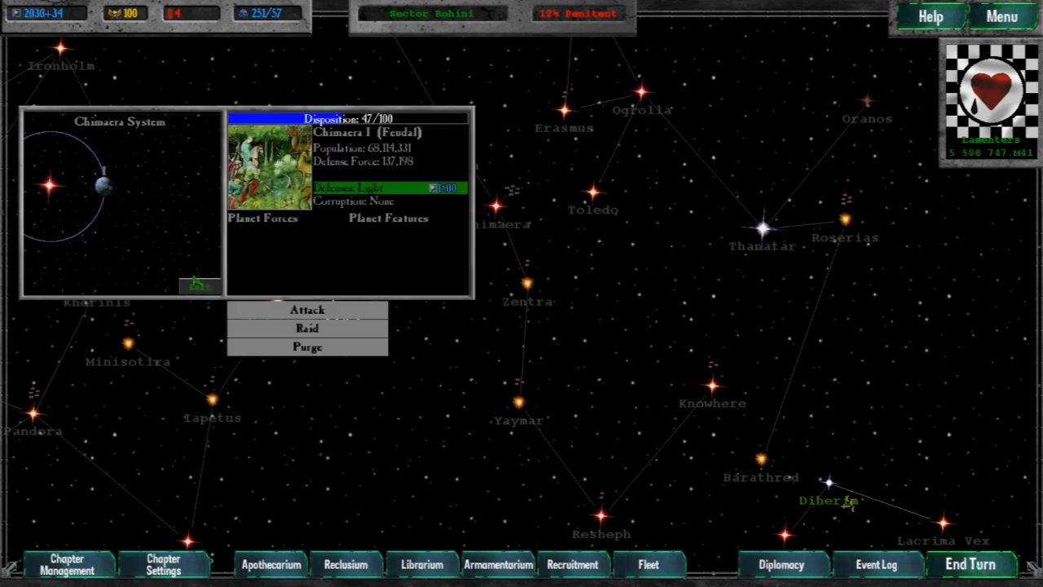
left_click(197, 284)
left_click(496, 214)
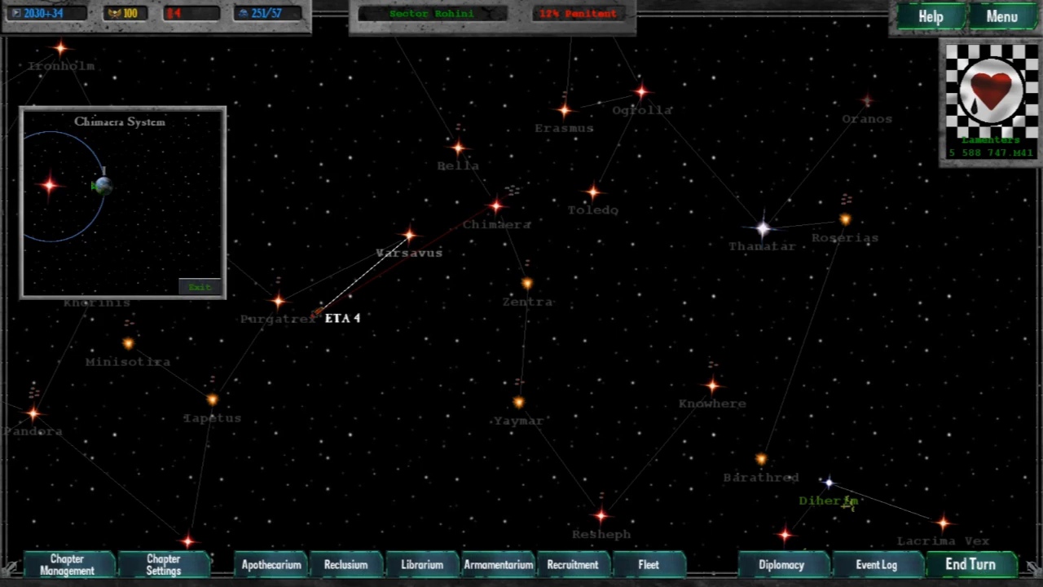
left_click(105, 186)
left_click(201, 286)
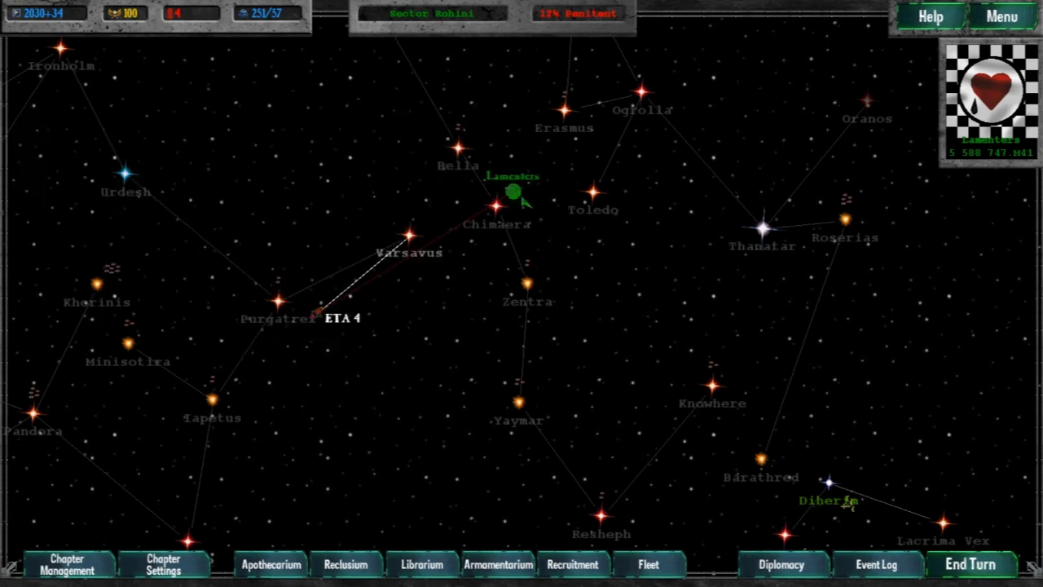
left_click(512, 194)
left_click(528, 283)
key("Return")
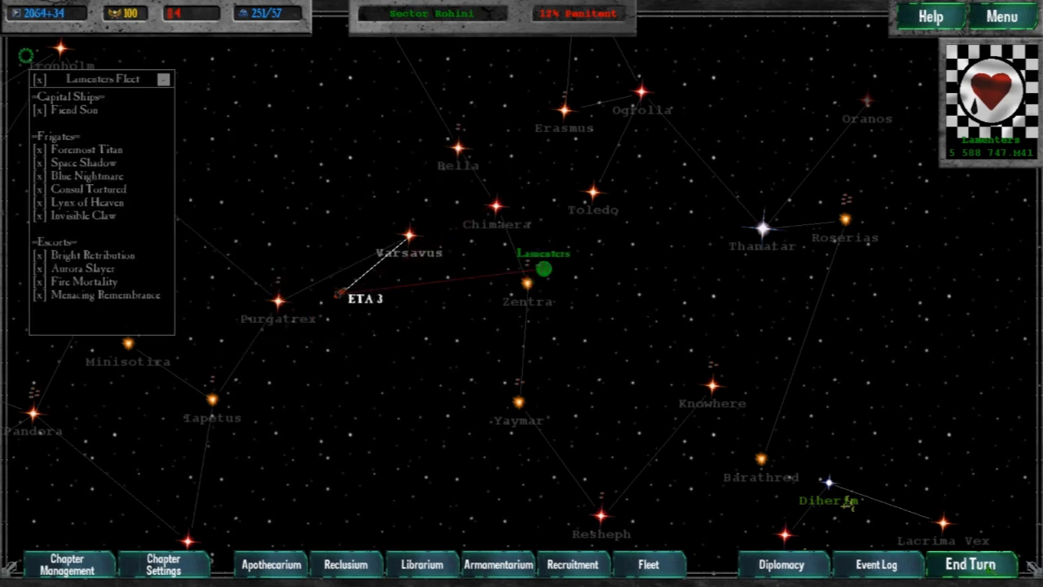
Step: Inspect Zentra I, then route the fleet to Yaymar until it arrives
left_click(529, 285)
left_click(105, 188)
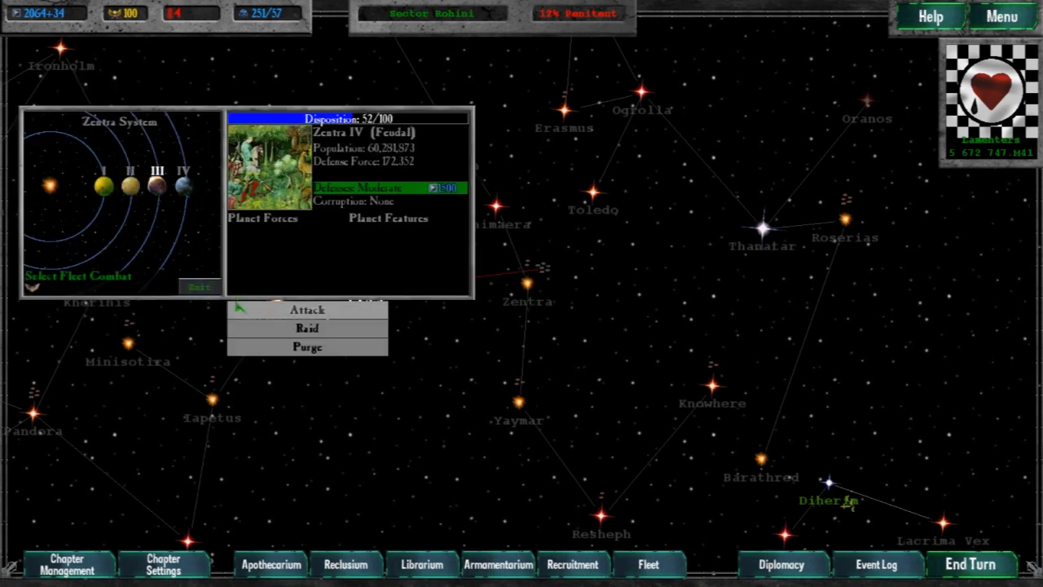
left_click(191, 201)
left_click(529, 282)
right_click(518, 401)
left_click(970, 564)
left_click(950, 570)
Step: Cleanse Yaymar I by fire with all available forces, then end the turn
left_click(528, 400)
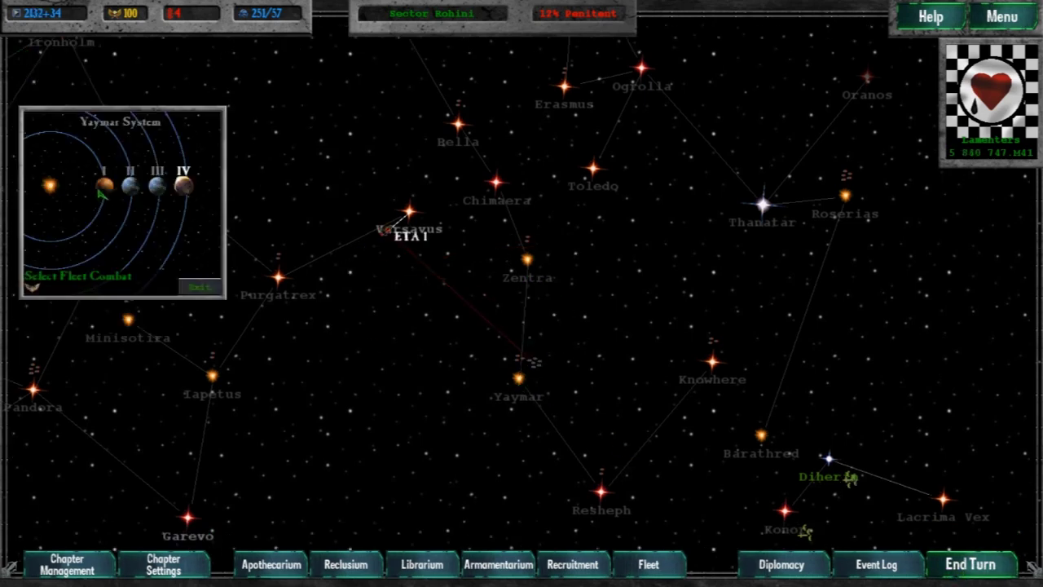
left_click(128, 187)
left_click(104, 187)
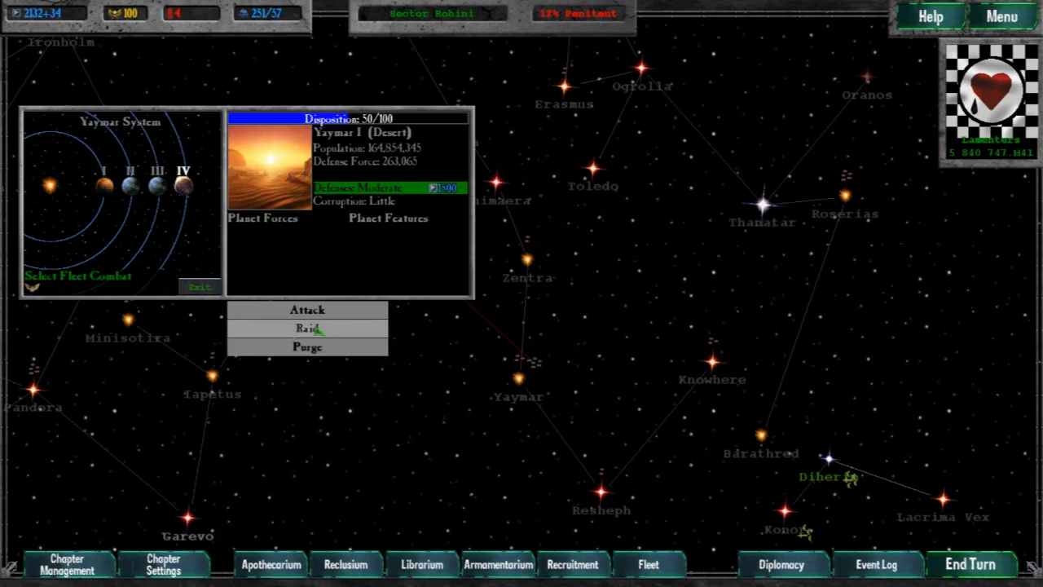
left_click(318, 347)
left_click(470, 232)
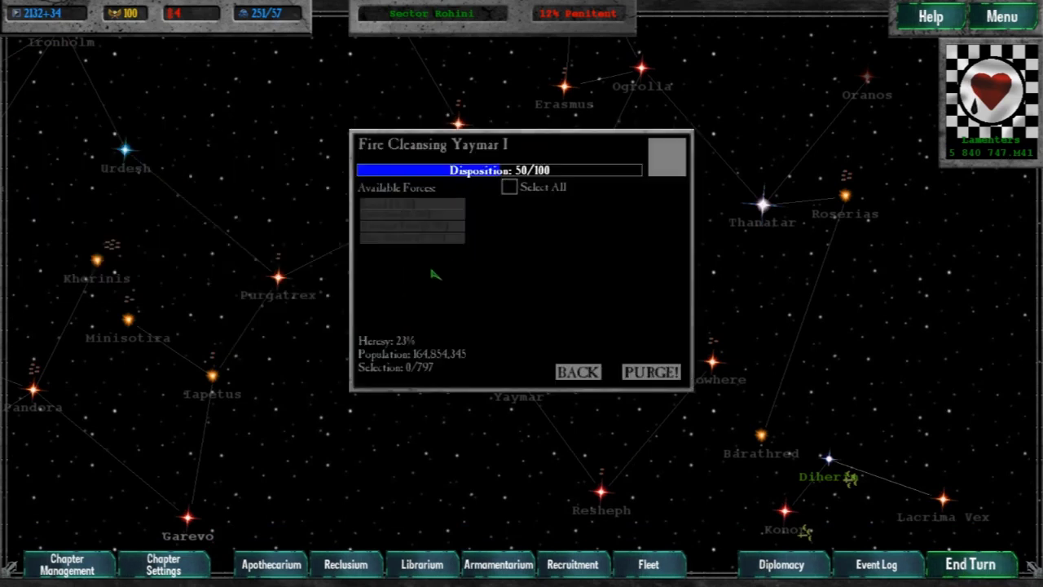
left_click(508, 187)
left_click(651, 373)
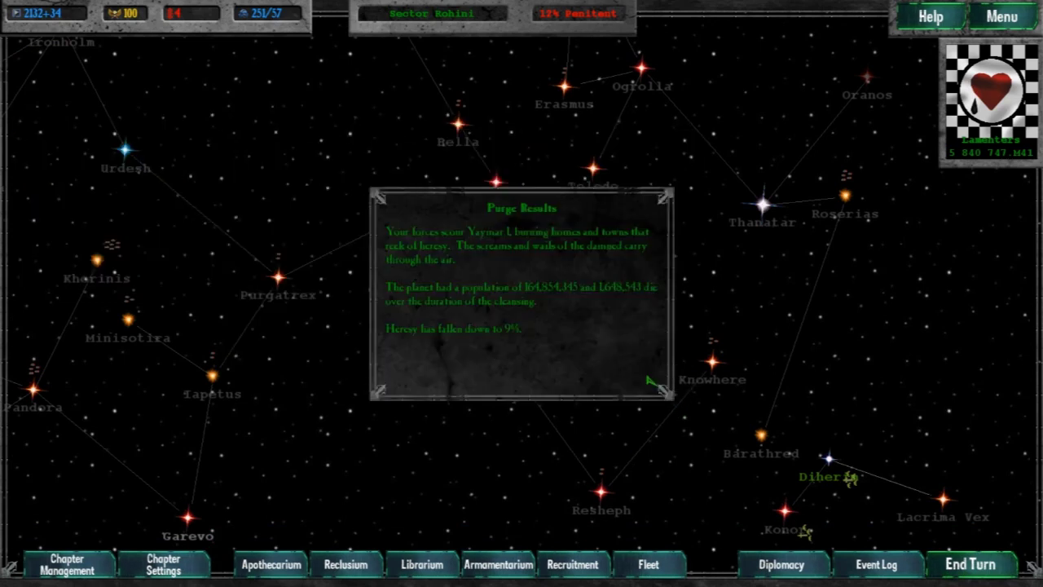
left_click(571, 365)
left_click(200, 287)
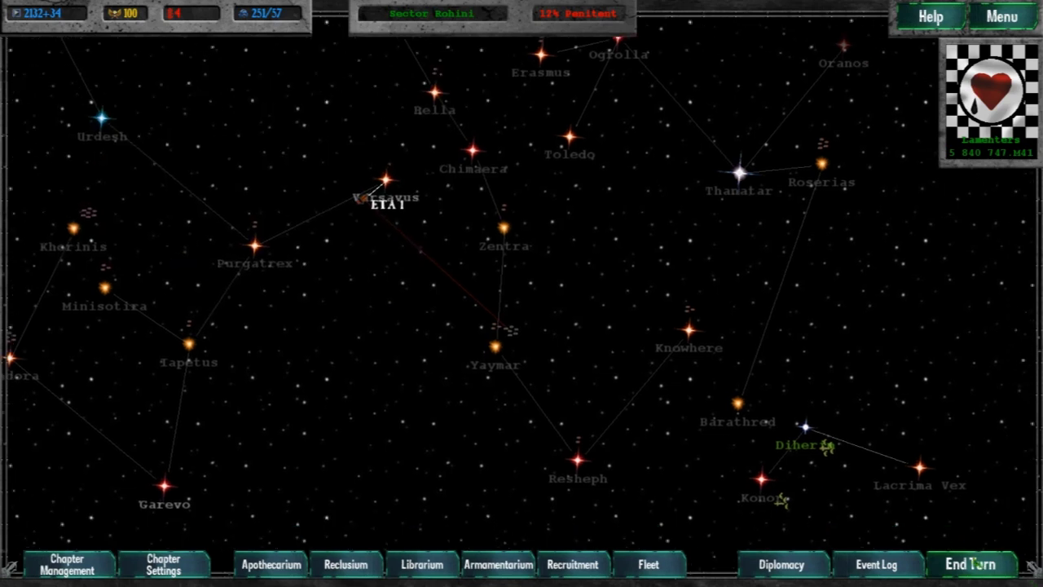
left_click(976, 564)
Step: Run a selective purge of Yaymar I with all forces, then end the turn
left_click(496, 349)
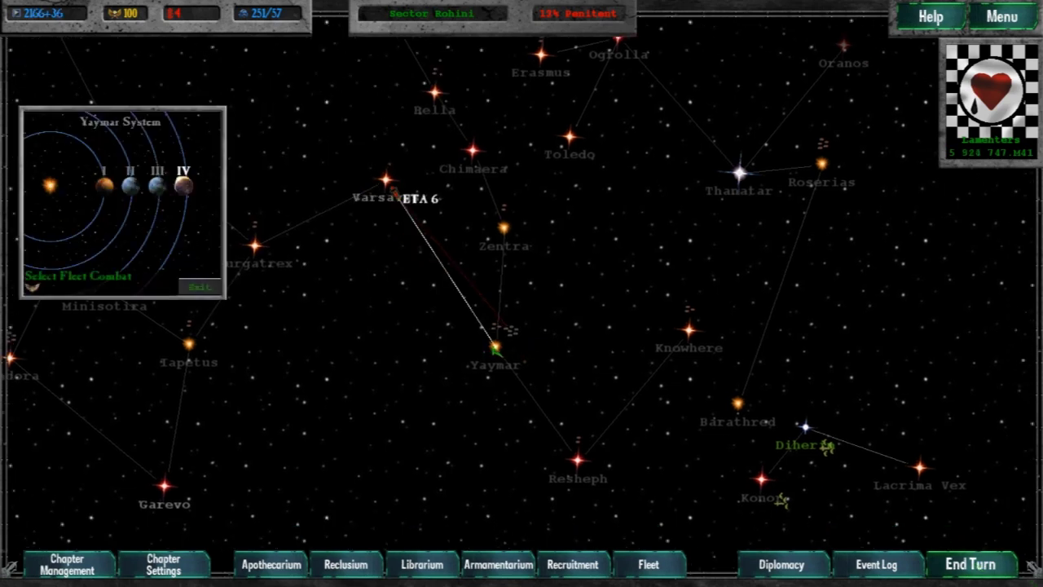
left_click(121, 186)
left_click(312, 333)
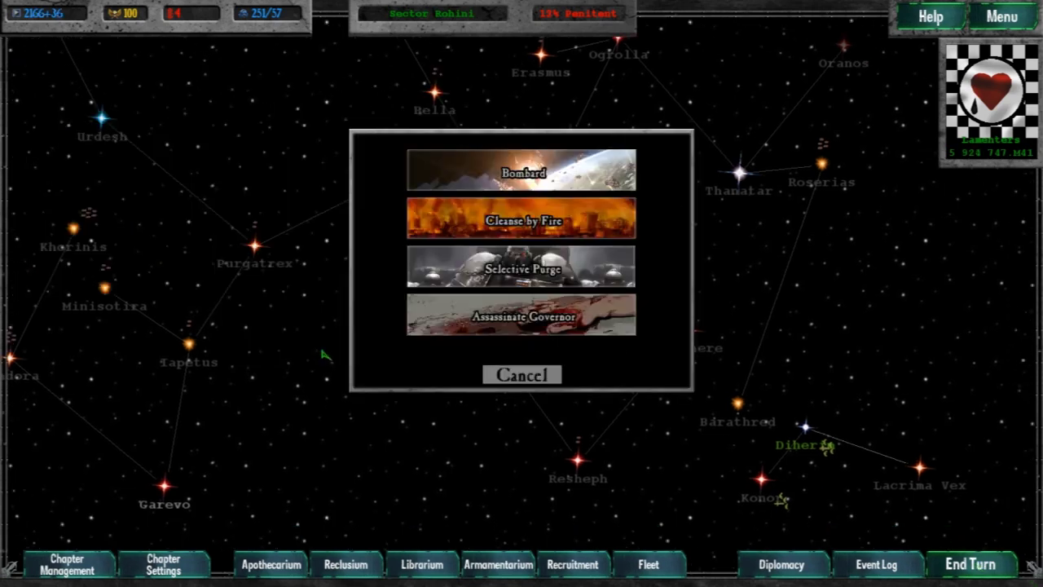
left_click(504, 267)
left_click(510, 188)
left_click(652, 372)
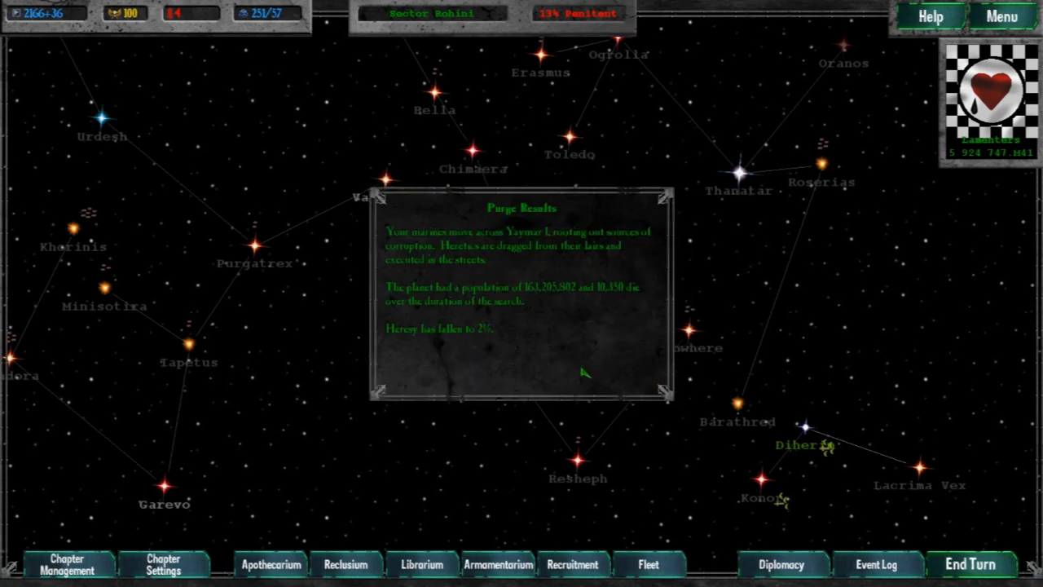
left_click(301, 307)
left_click(203, 286)
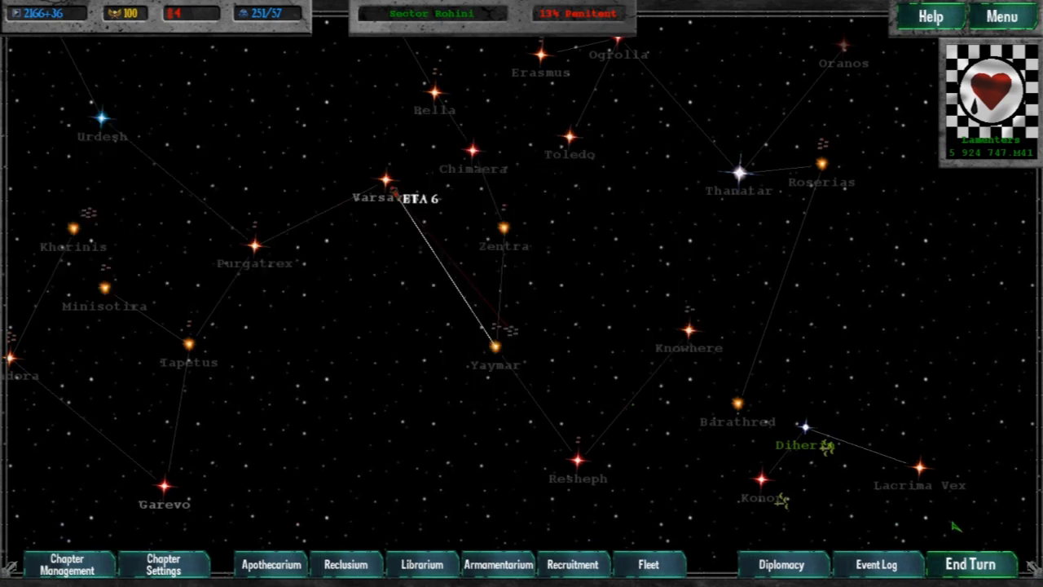
left_click(970, 564)
Step: Selectively purge Yaymar I a second time with all available forces
left_click(496, 349)
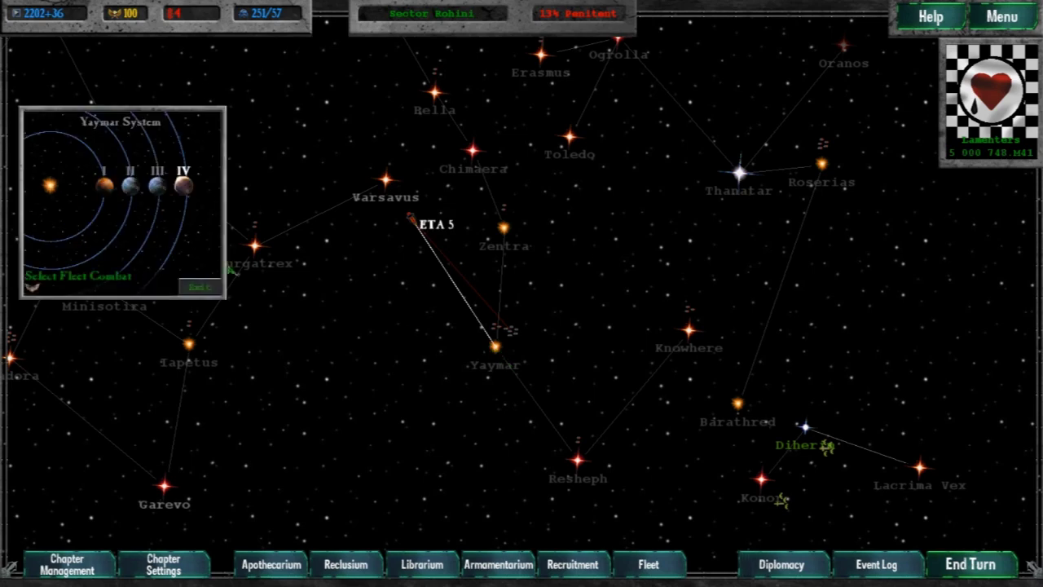
left_click(104, 189)
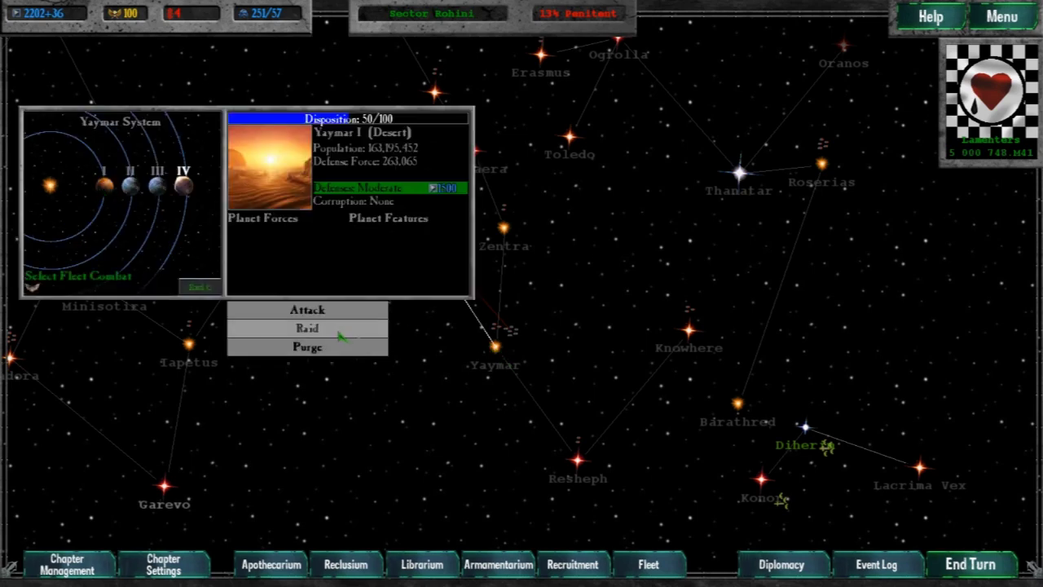
left_click(308, 347)
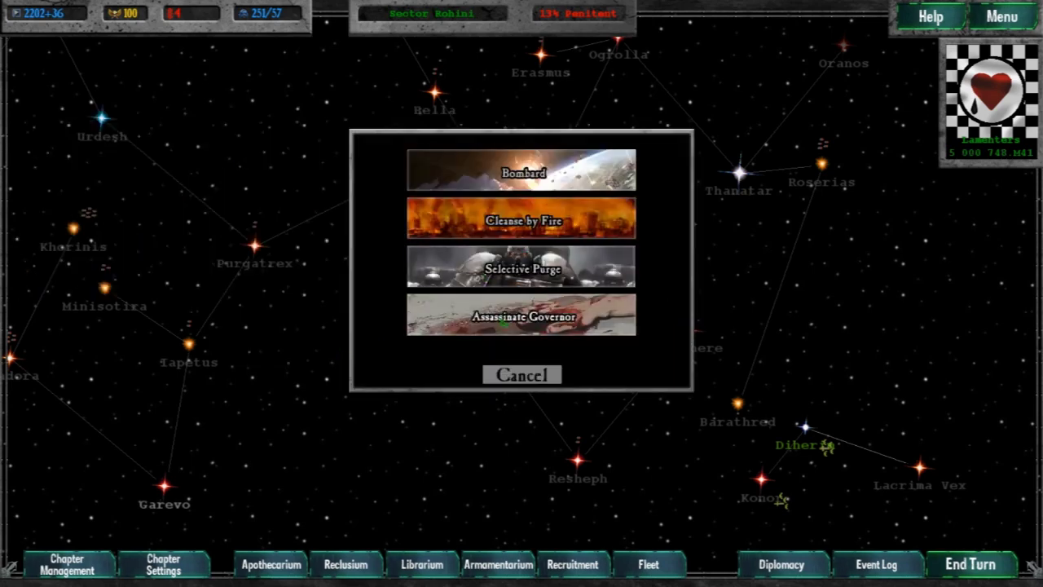
left_click(521, 269)
left_click(510, 188)
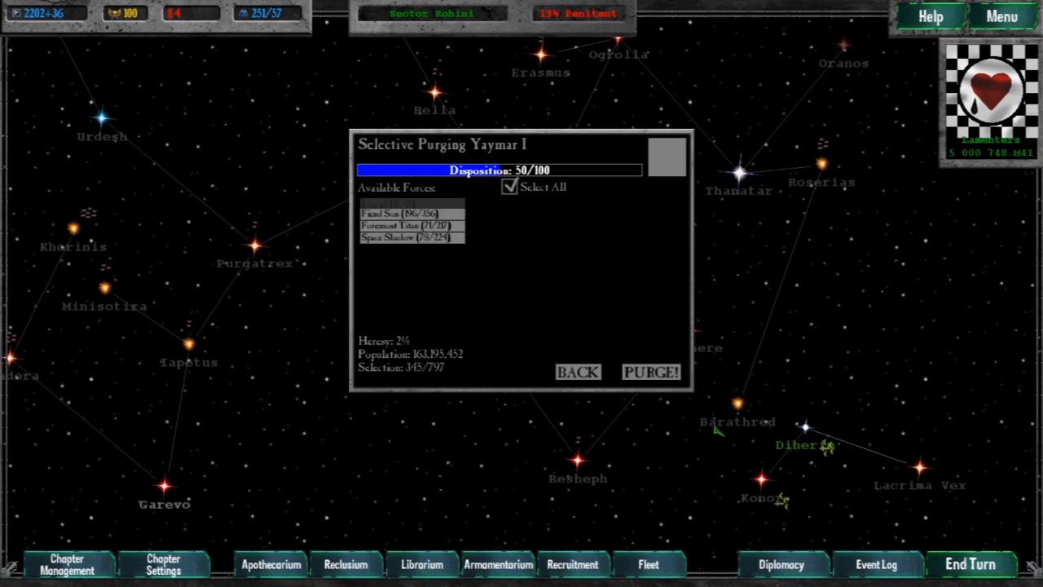
left_click(651, 371)
left_click(346, 317)
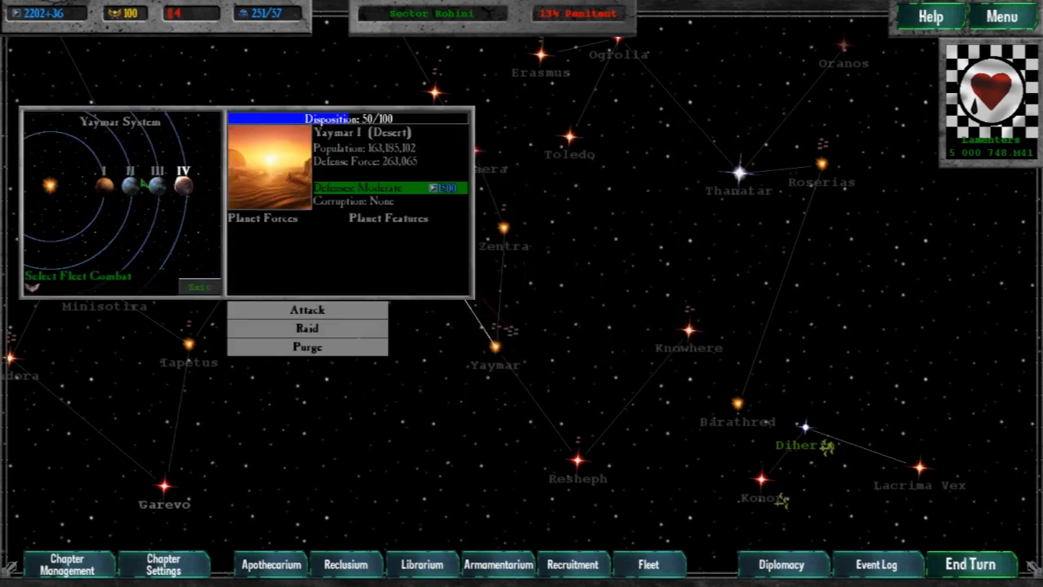
left_click(199, 287)
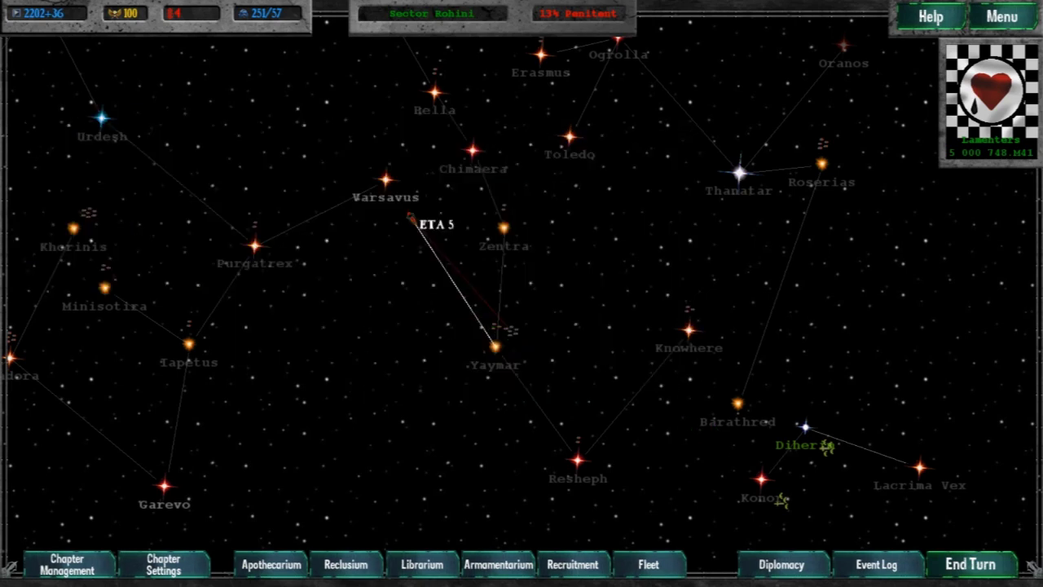
Step: Advance the turn and accept the Inquisition mission to purge Stygia I
key("Right")
key("Return")
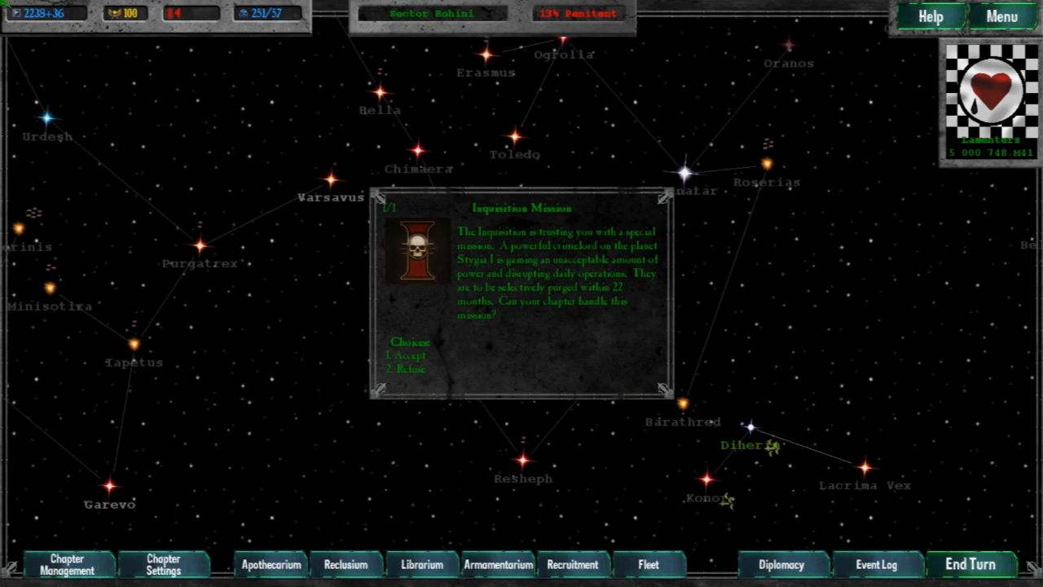
left_click(408, 355)
key("Up")
key("Up")
key("Up")
key("Down")
key("Down")
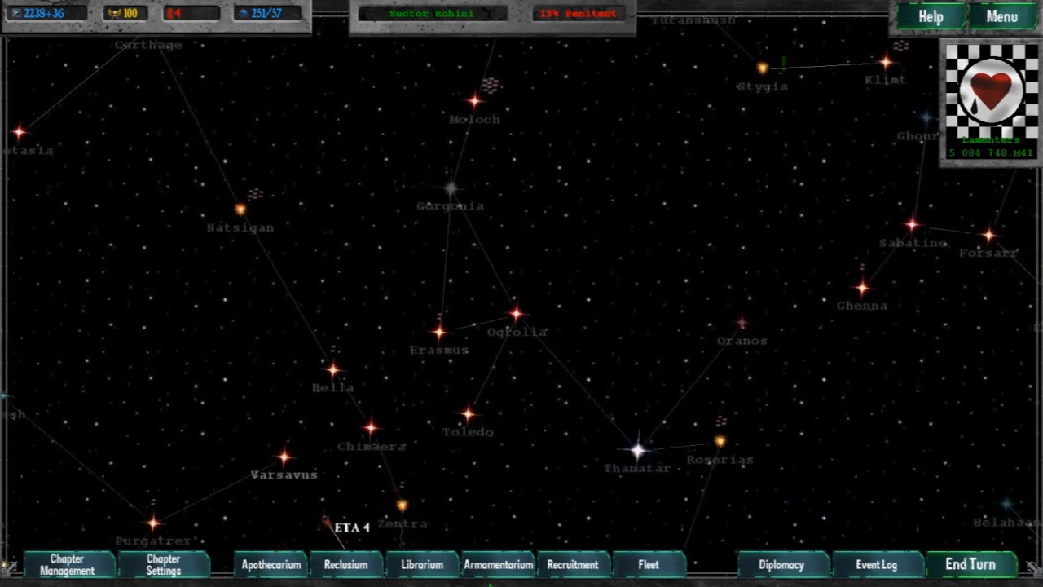
key("Down")
key("Down")
Step: Detach the frigate Space Shadow from the Lamenters fleet and send it toward Stygia
left_click(412, 404)
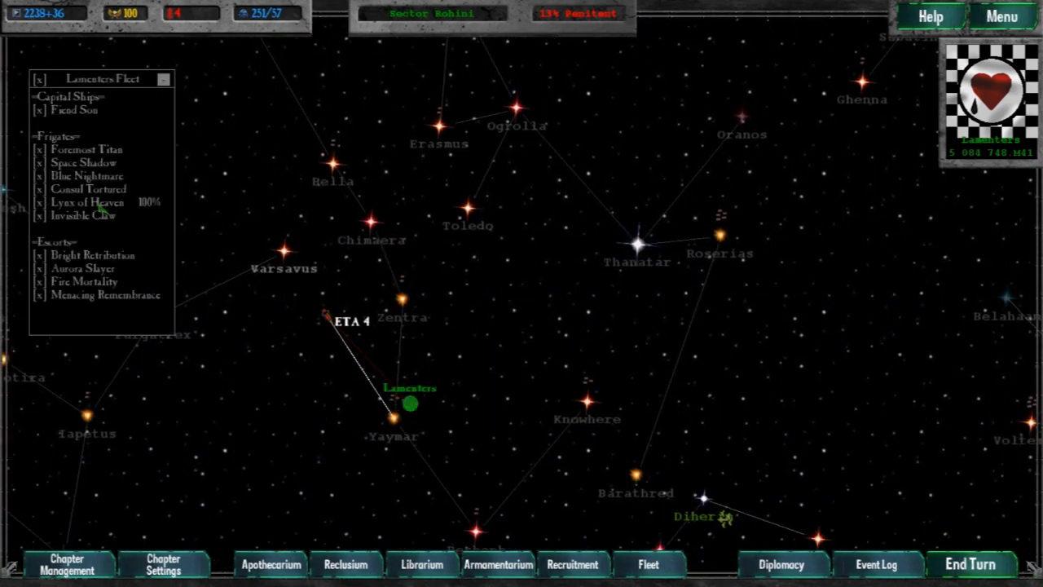
left_click(40, 163)
left_click(40, 163)
left_click(40, 163)
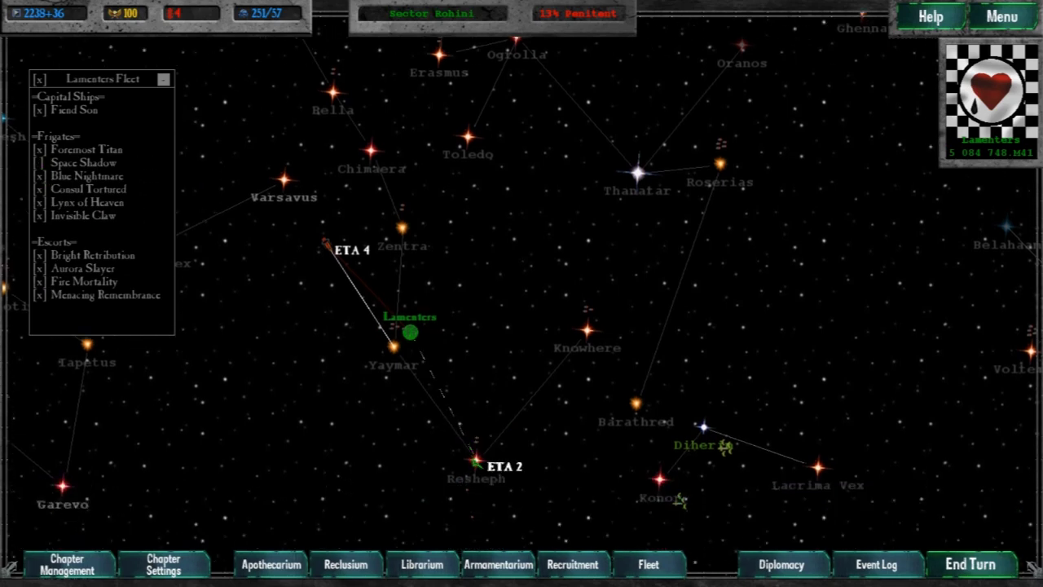
left_click(475, 462)
left_click(411, 333)
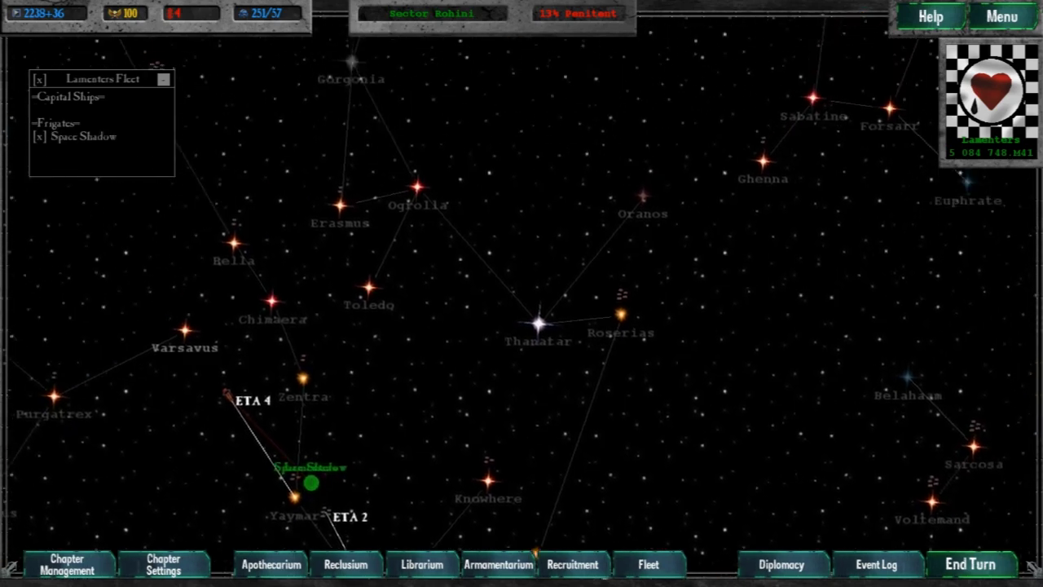
scroll(521, 294, "up", 3)
right_click(662, 76)
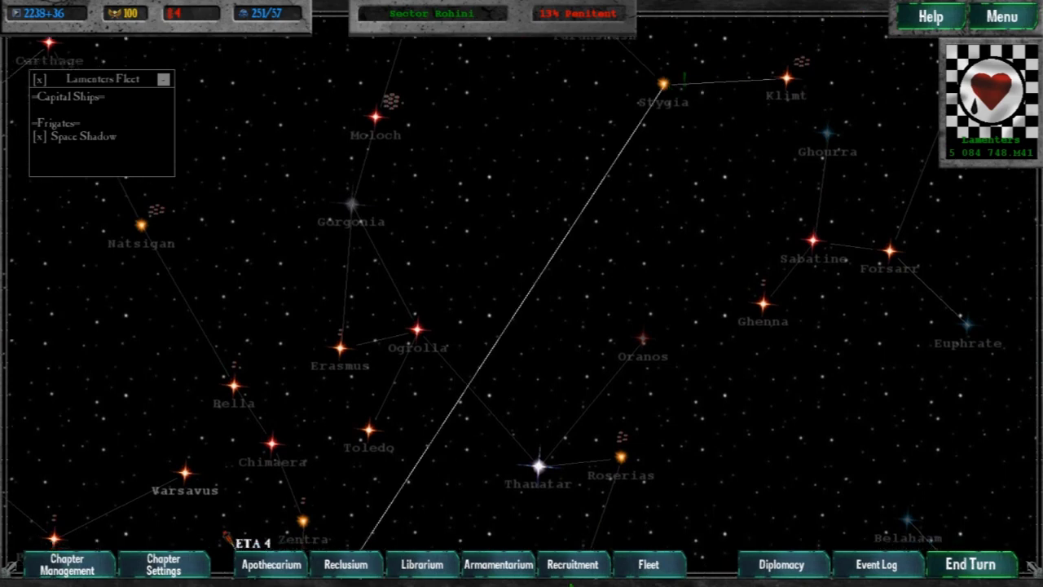
key("Down")
key("Down")
key("Down")
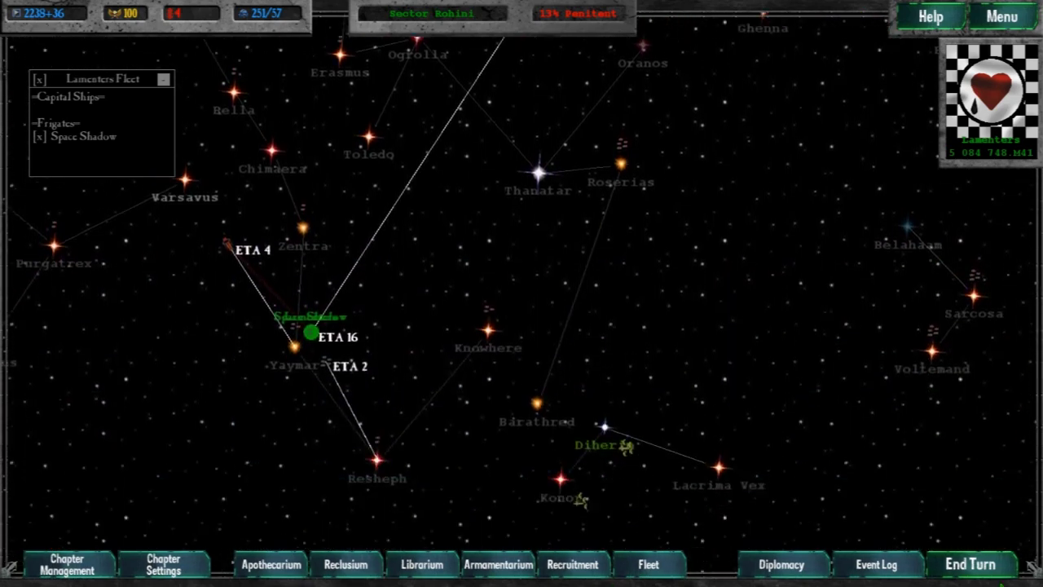
Step: End two turns, then look over the Resheph, Knowhere and Yaymar systems
left_click(974, 567)
left_click(974, 567)
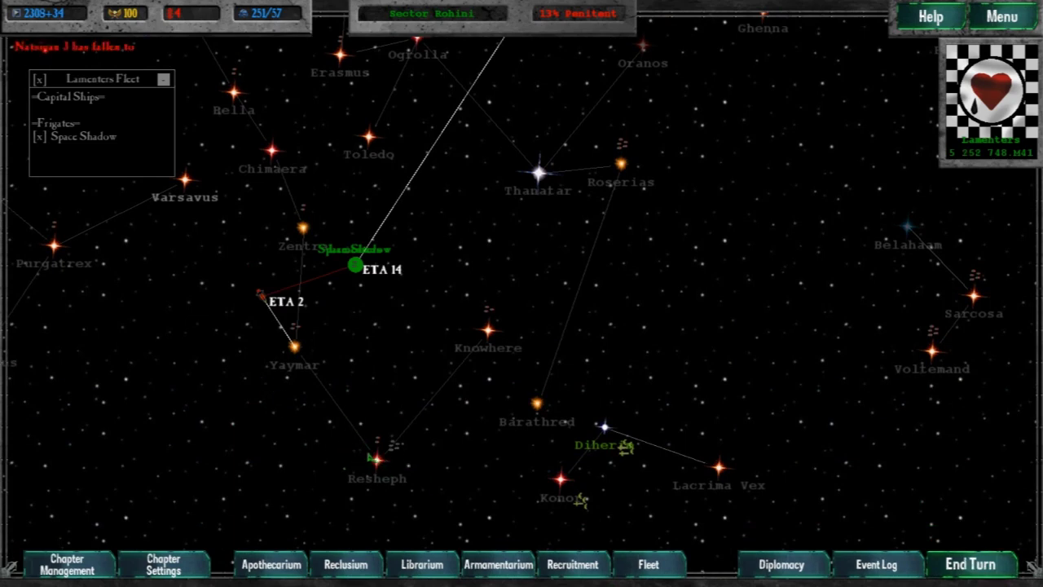
left_click(381, 463)
left_click(111, 193)
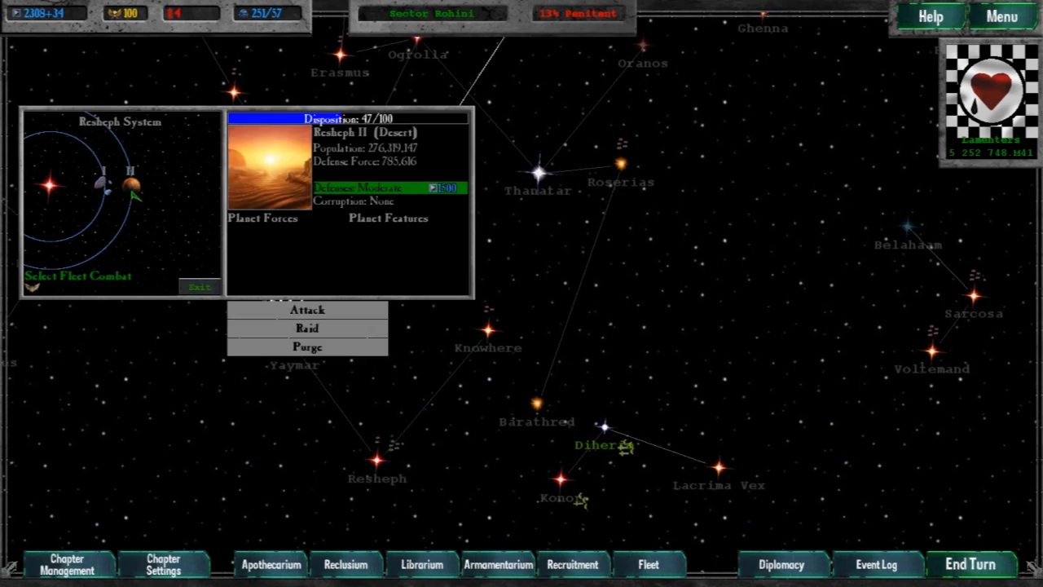
left_click(198, 285)
left_click(487, 333)
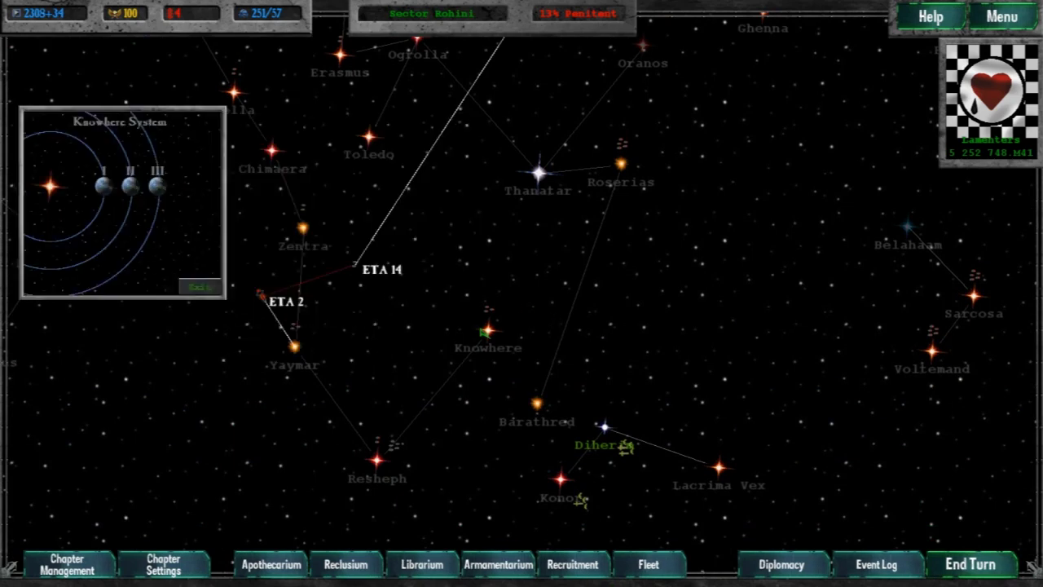
left_click(198, 285)
left_click(295, 349)
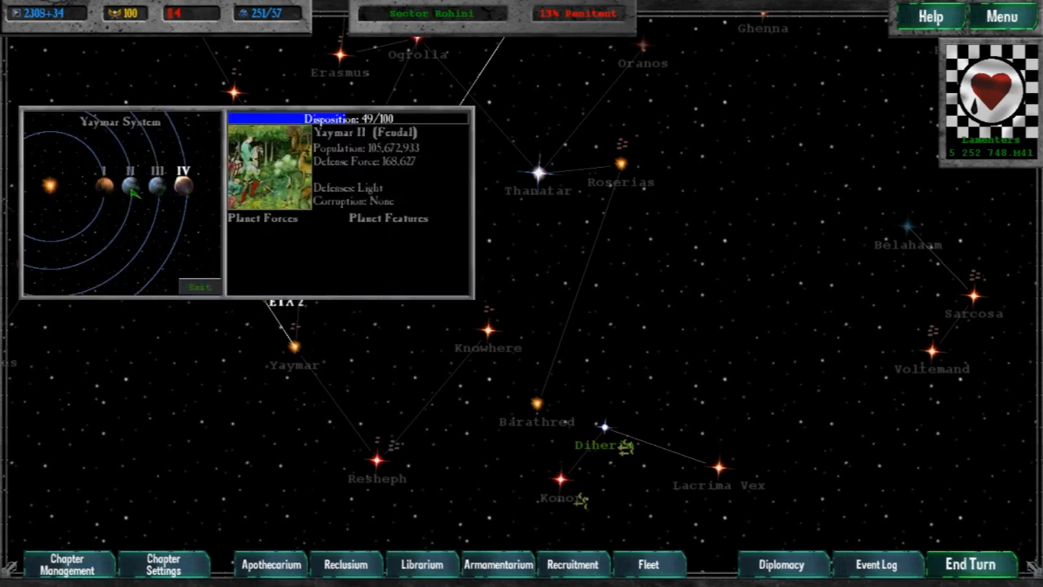
left_click(206, 299)
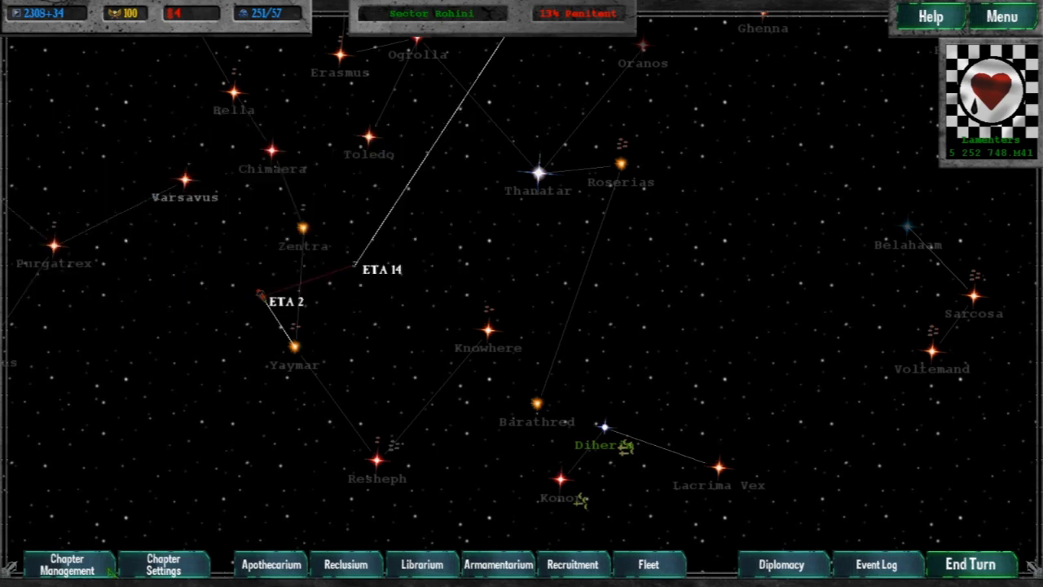
Step: From the recruitment report, go to Diplomacy and open trading with the Ecclesiarchy
left_click(572, 564)
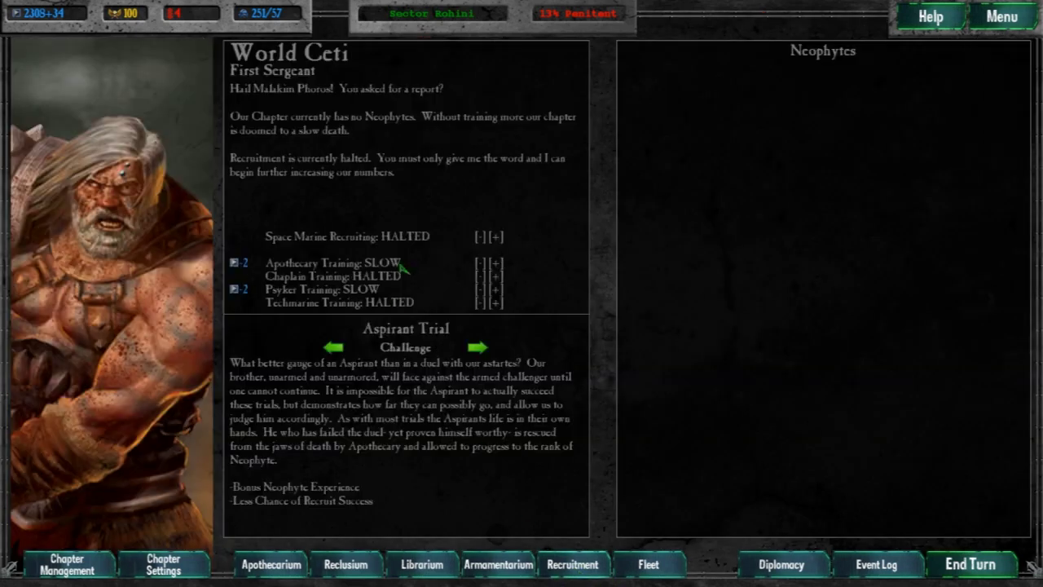
left_click(774, 571)
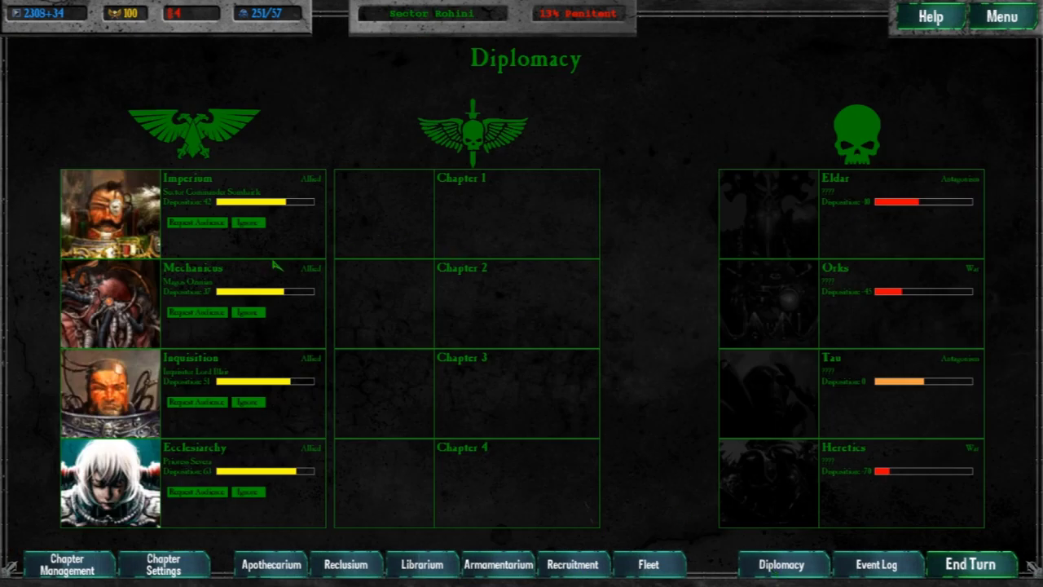
left_click(195, 492)
left_click(322, 477)
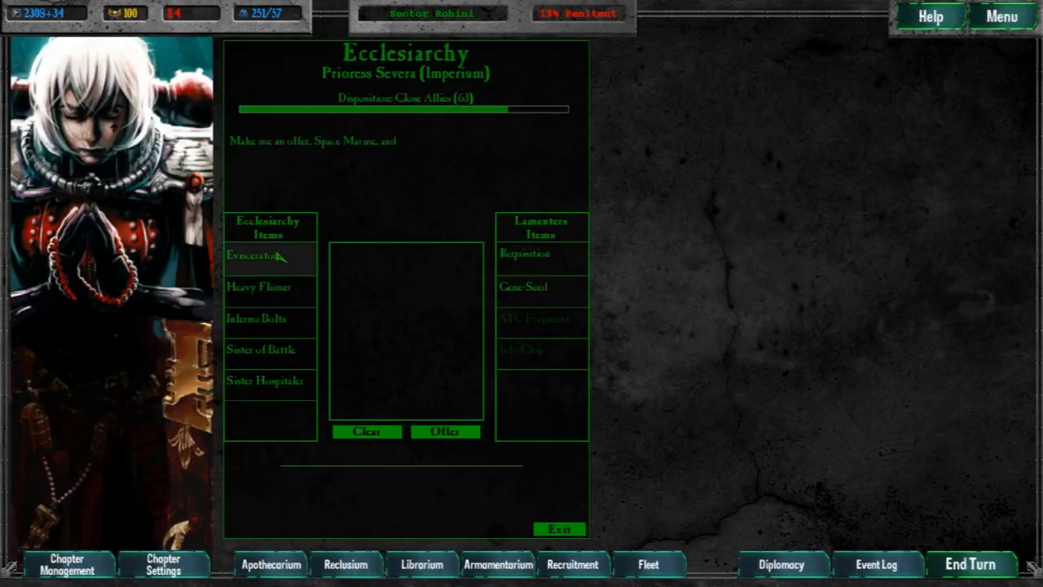
Step: Request Sisters of Battle twice and offer Requisition in exchange, then leave Diplomacy
left_click(261, 350)
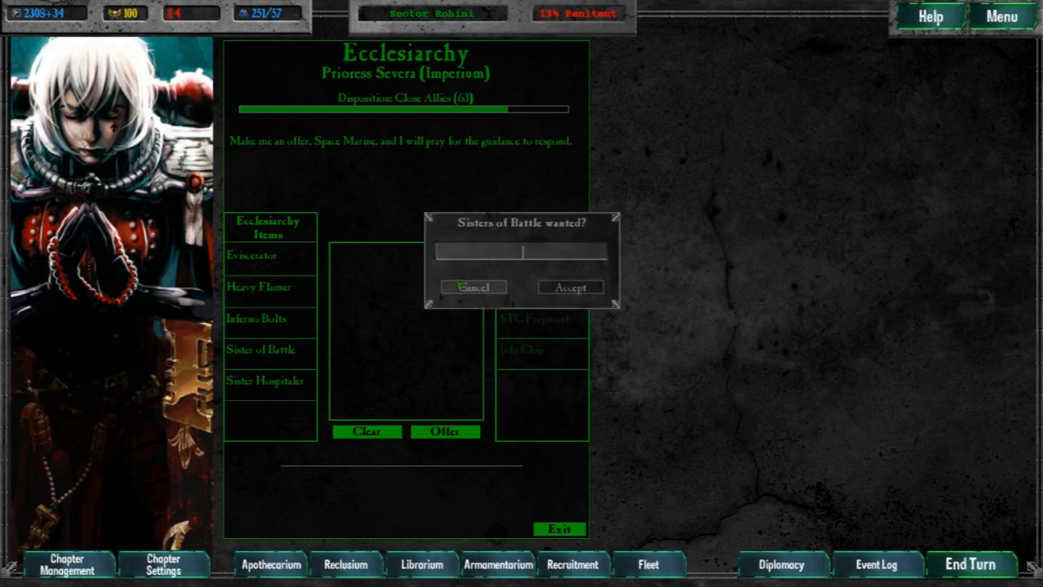
left_click(571, 286)
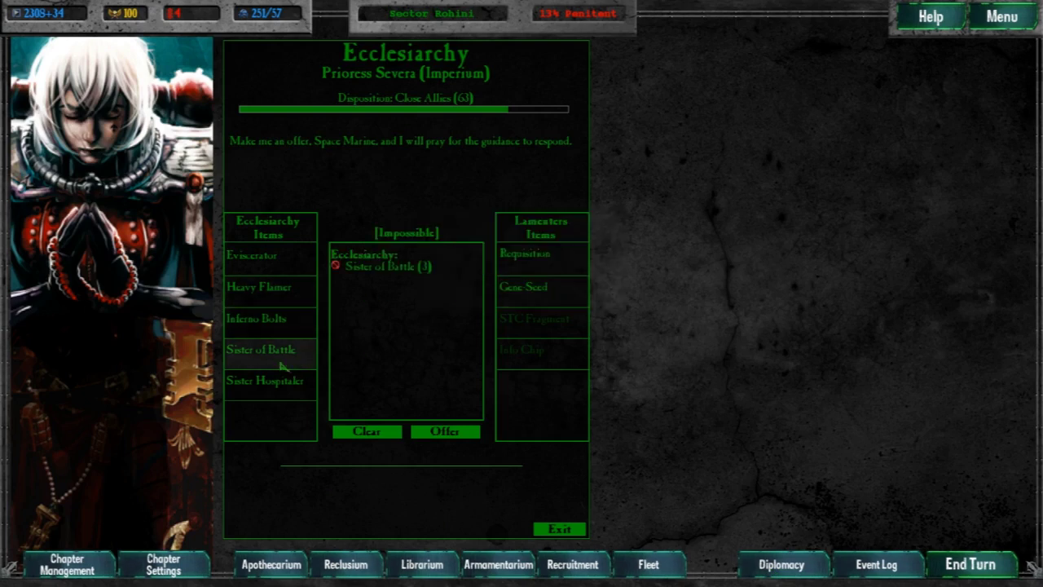
left_click(261, 350)
left_click(571, 287)
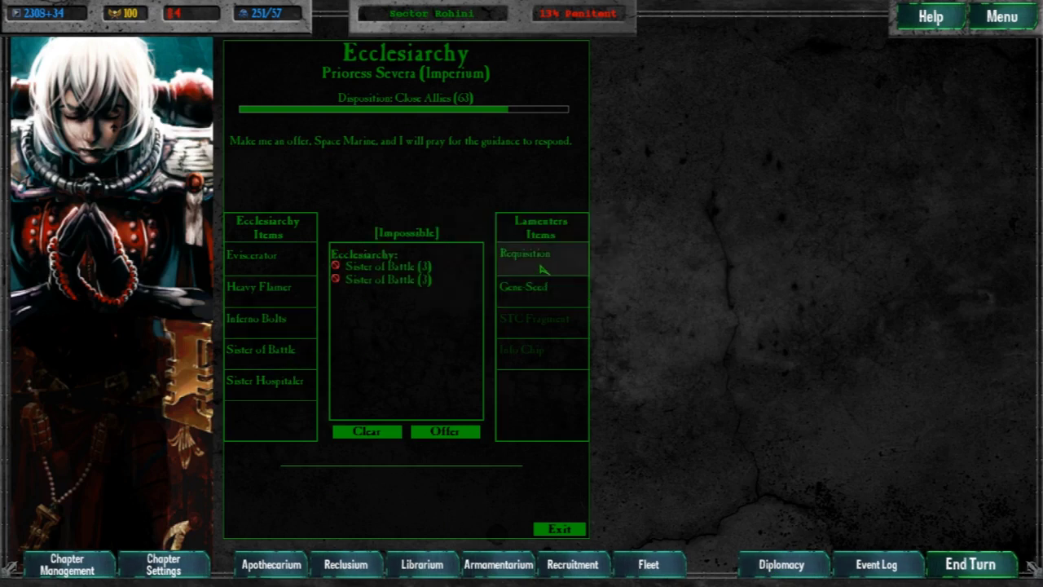
left_click(534, 256)
type("00")
left_click(571, 286)
left_click(445, 431)
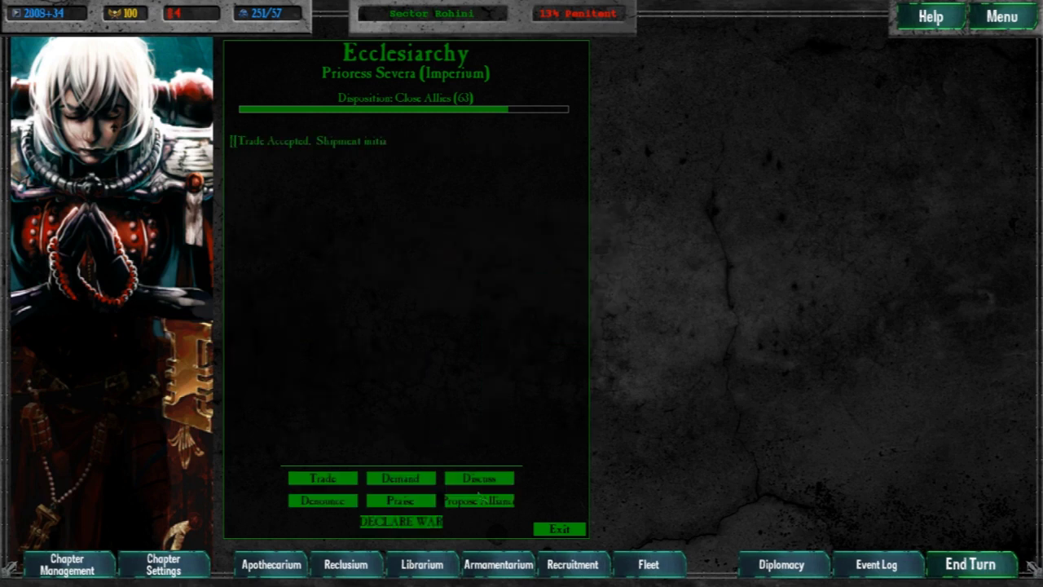
left_click(560, 530)
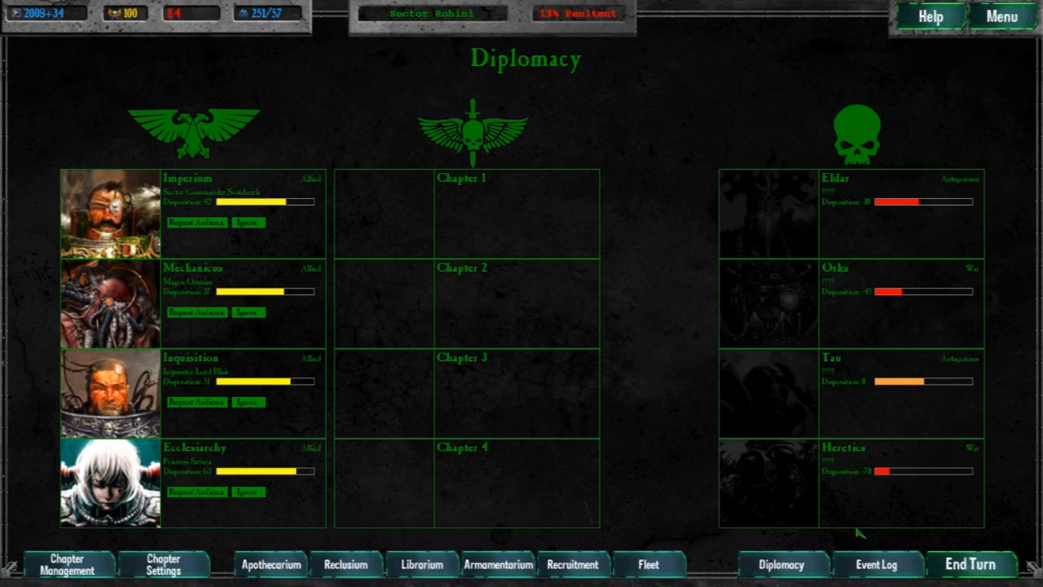
left_click(69, 564)
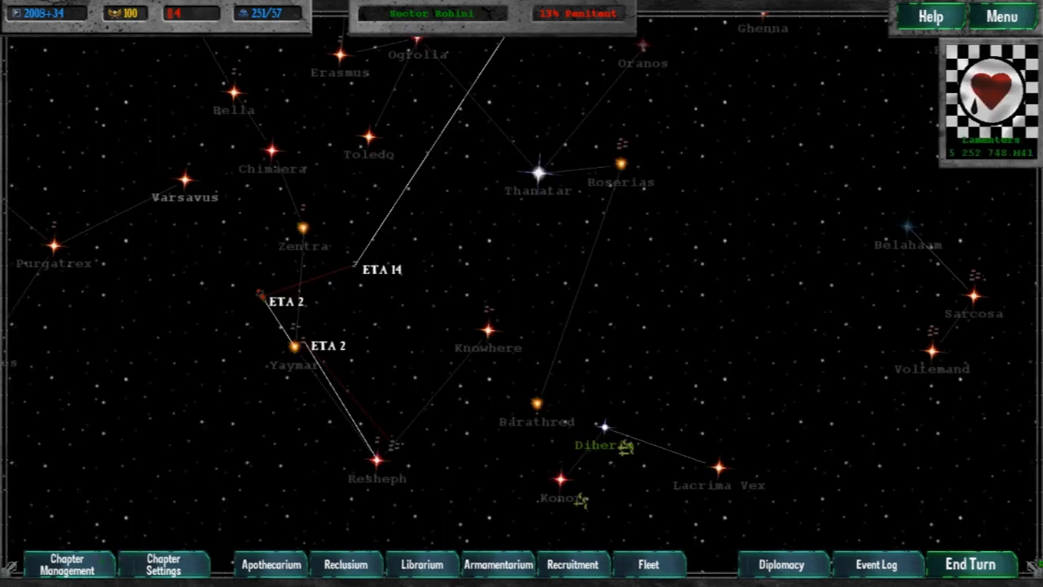
Step: Advance two turns and inspect the planet Resheph I
left_click(978, 564)
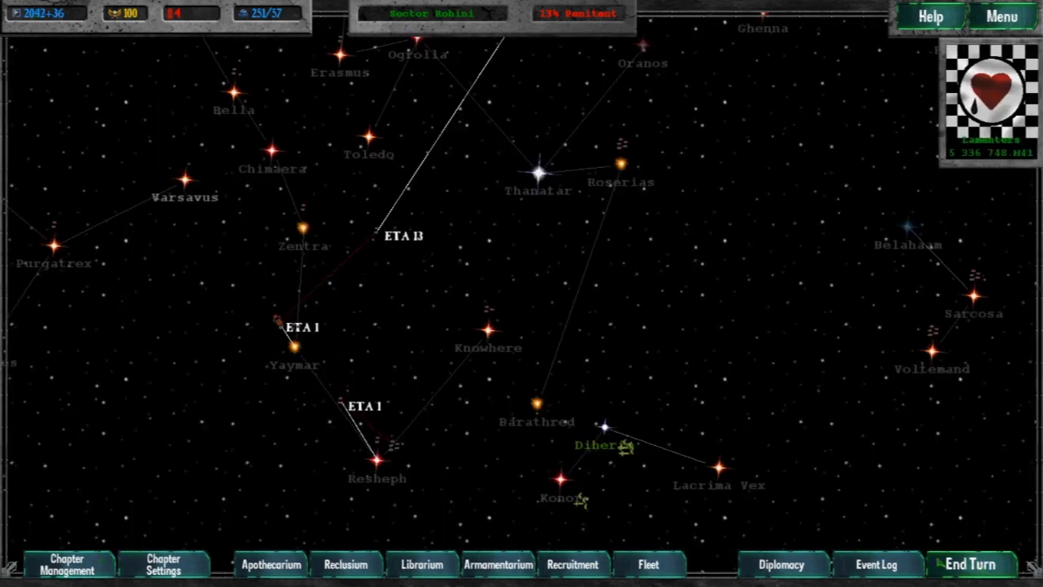
left_click(974, 564)
left_click(399, 453)
left_click(377, 468)
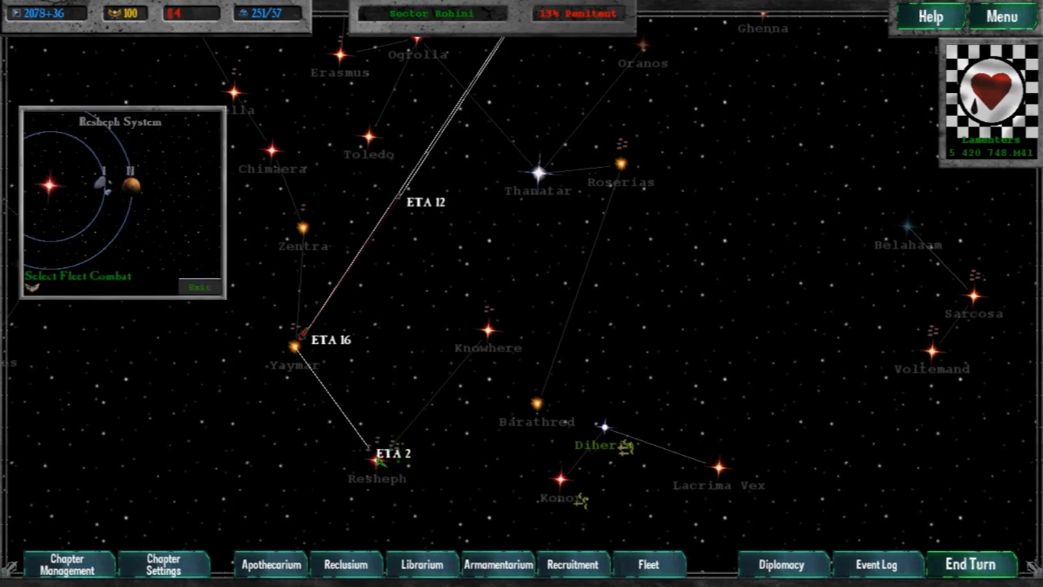
left_click(131, 184)
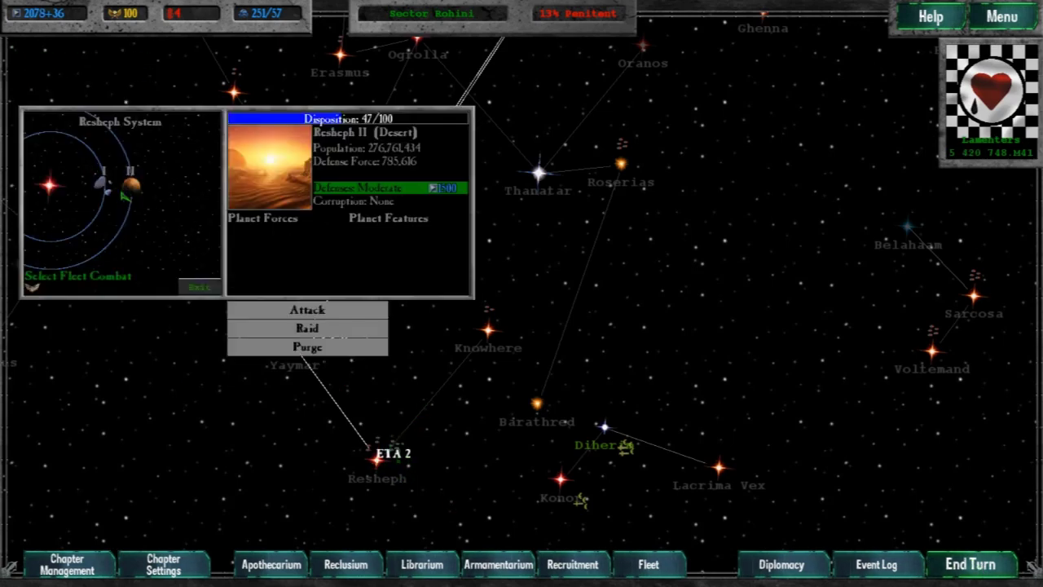
left_click(199, 286)
Step: Send the Lamenters fleet from Resheph toward Knowhere and end the turn
left_click(402, 461)
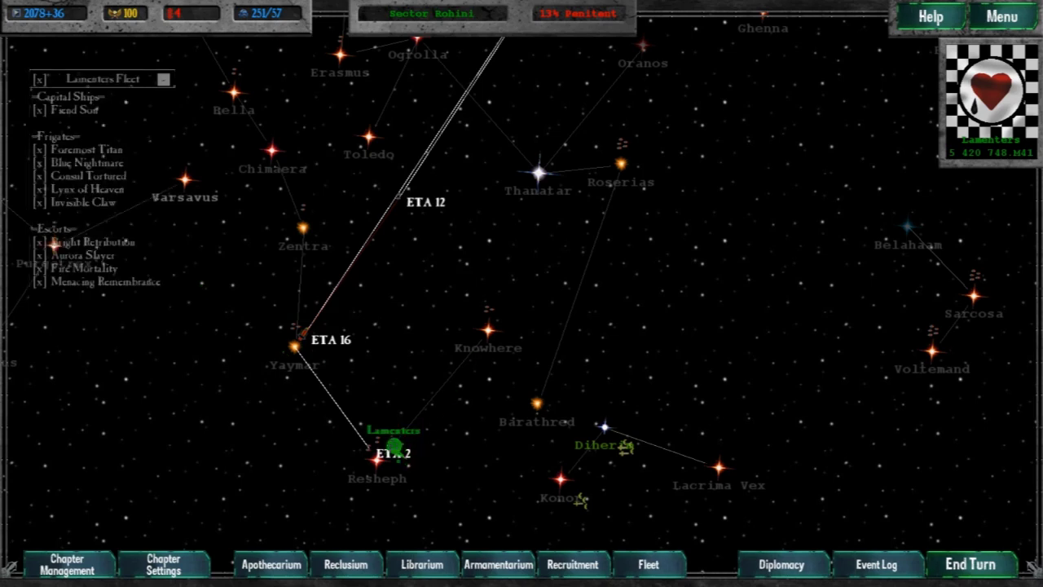
right_click(487, 333)
left_click(1003, 564)
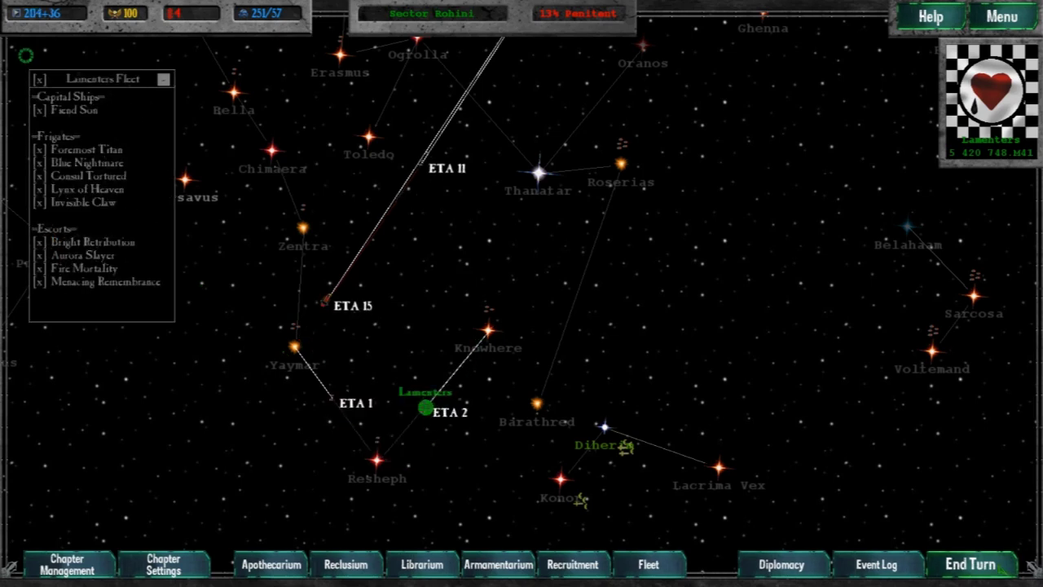
Step: Review the headquarters roster in the chapter overview, then pan the star map
left_click(66, 564)
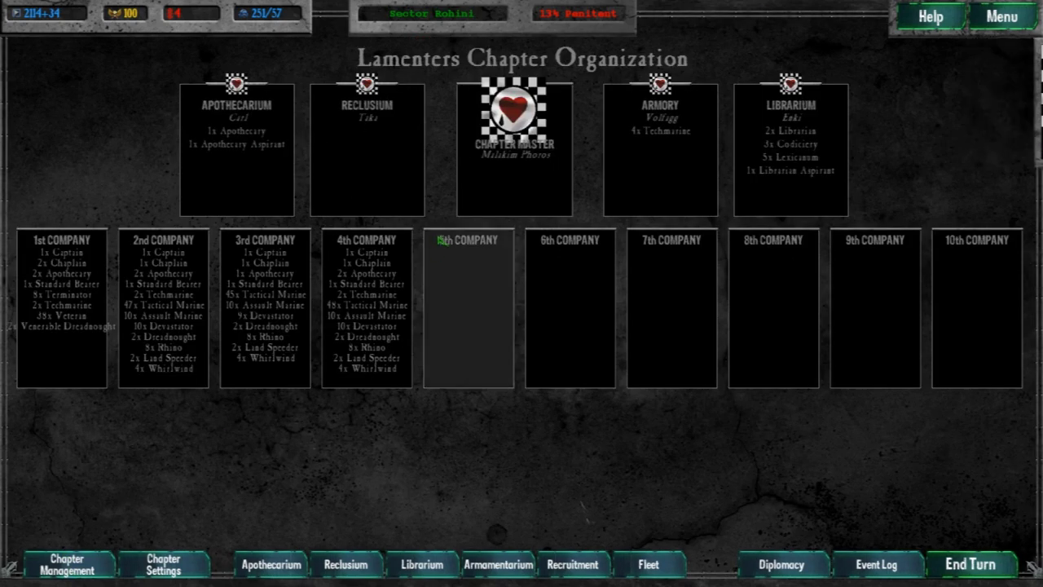
left_click(473, 194)
scroll(660, 253, "down", 5)
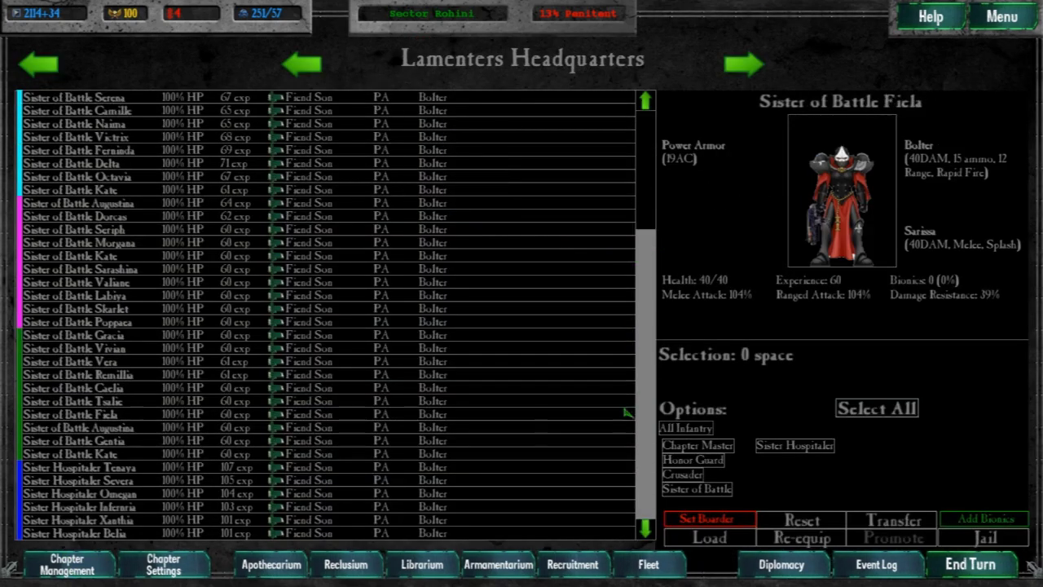
key("Escape")
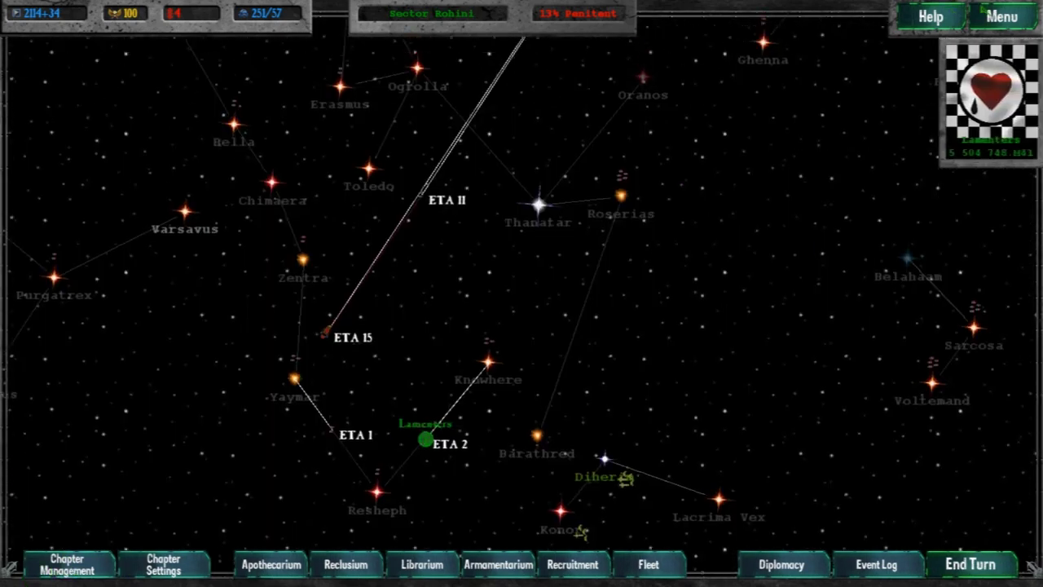
key("Up")
key("Down")
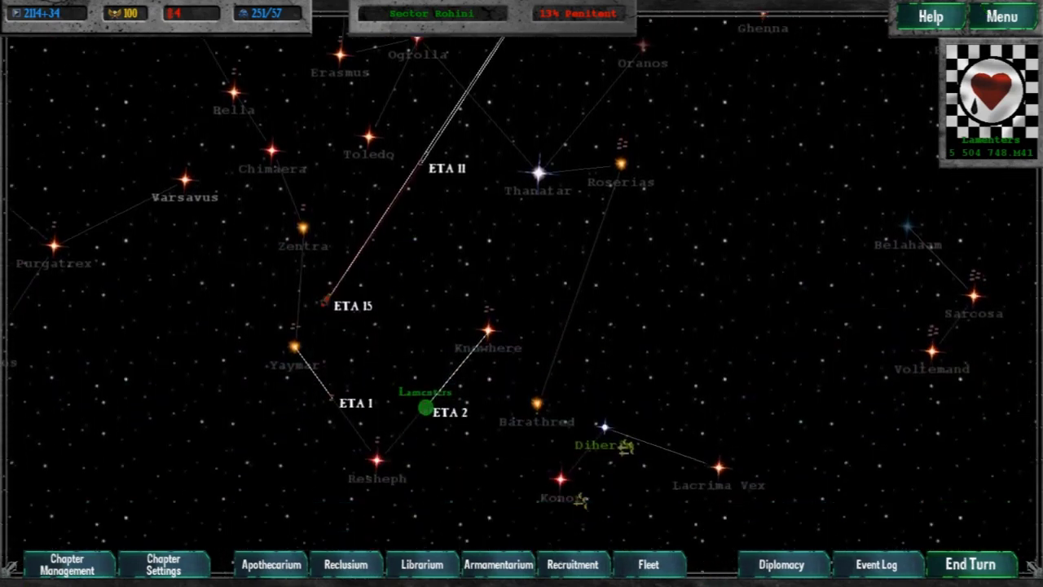
Step: End two turns and inspect the Knowhere and Barathred systems
left_click(971, 564)
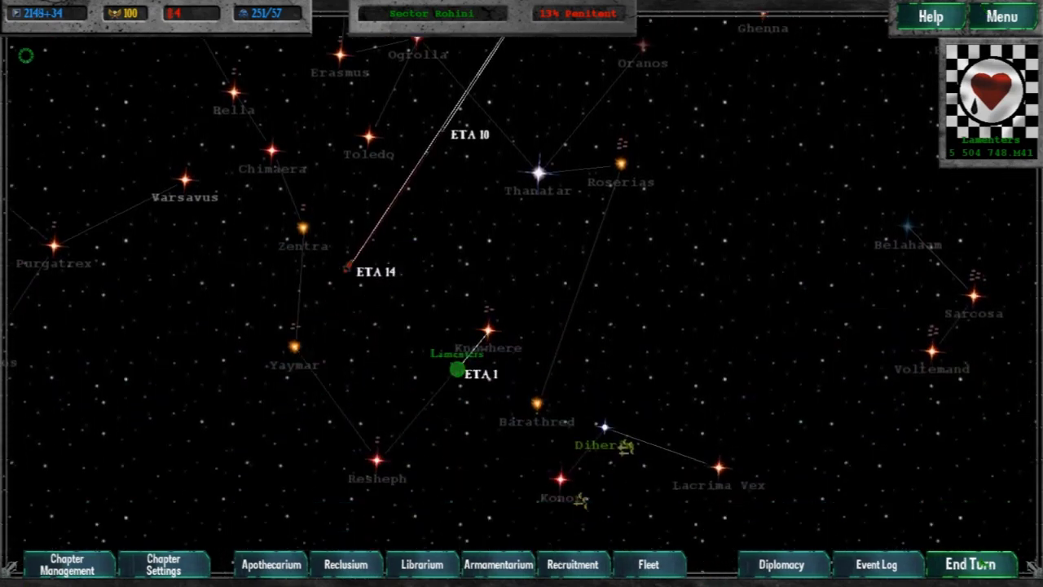
left_click(982, 564)
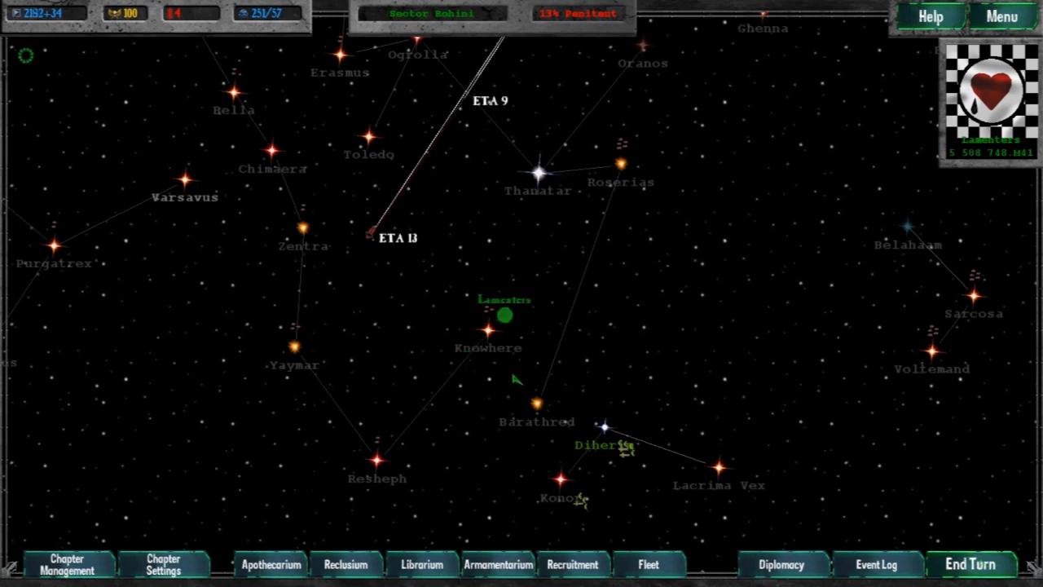
left_click(489, 333)
left_click(104, 188)
mouse_move(130, 186)
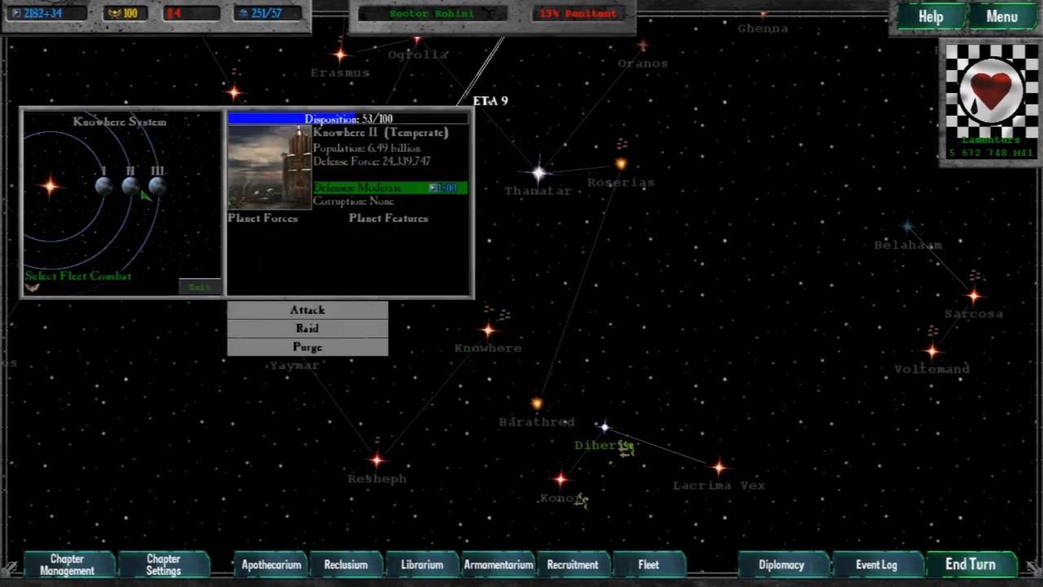
right_click(307, 310)
left_click(537, 403)
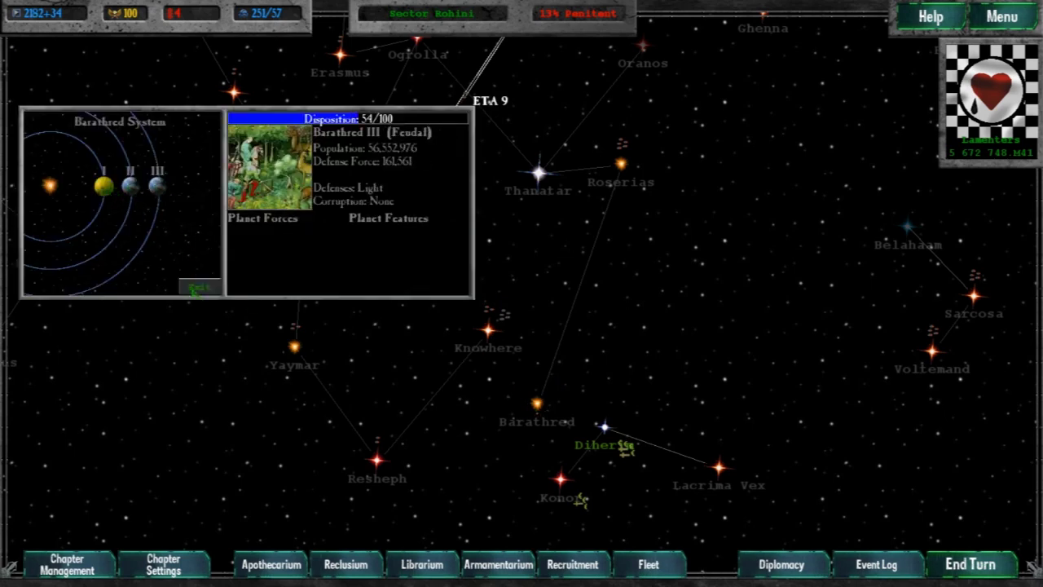
right_click(167, 195)
Step: Send the Lamenters fleet from Knowhere to Barathred and end three turns
left_click(499, 317)
right_click(536, 404)
left_click(972, 564)
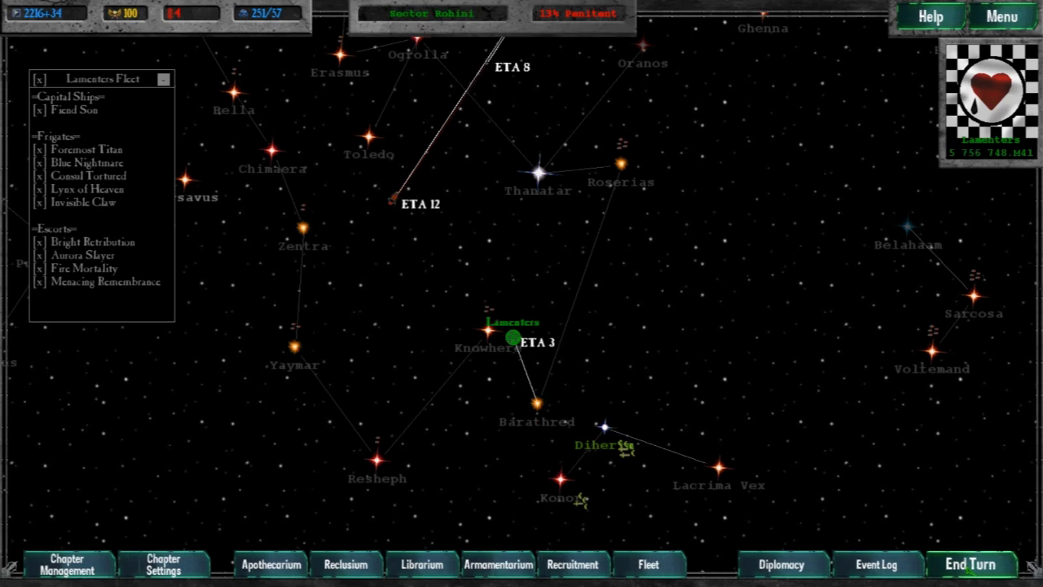
left_click(972, 564)
left_click(972, 564)
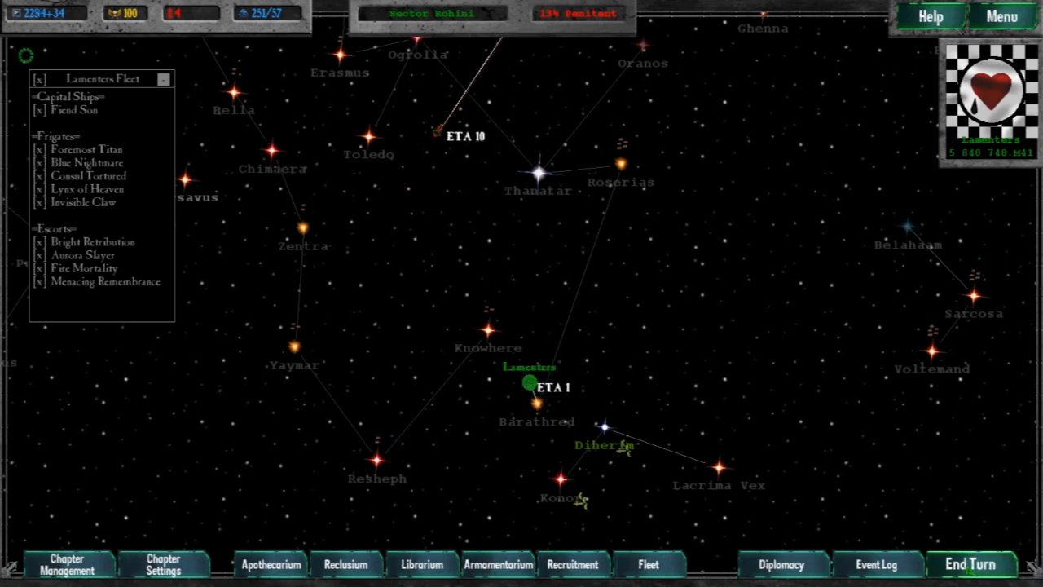
Step: Inspect Konor and Barathred, end one more turn, and bring up the diplomacy overview
left_click(562, 483)
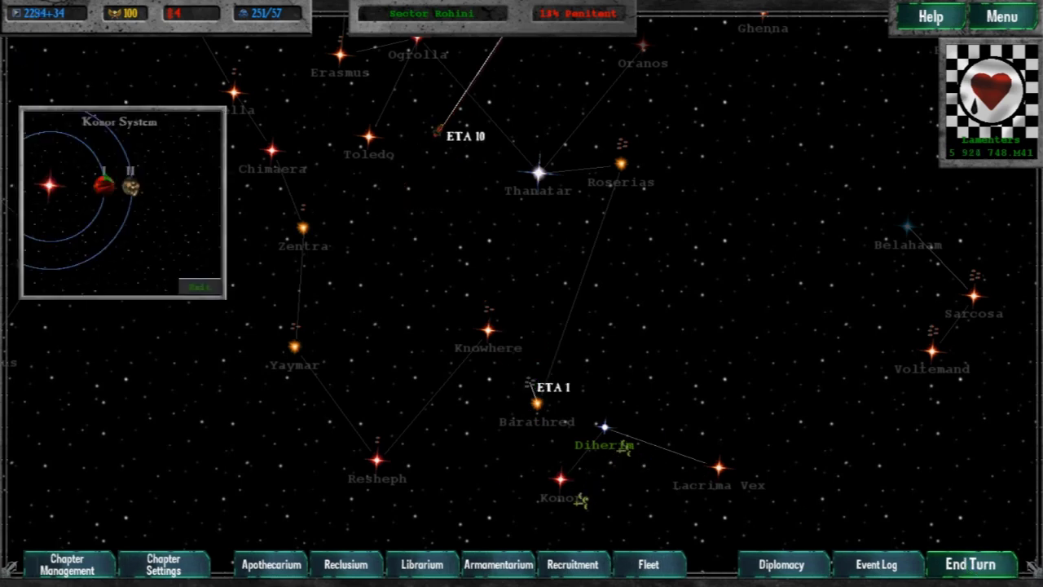
left_click(104, 186)
left_click(200, 287)
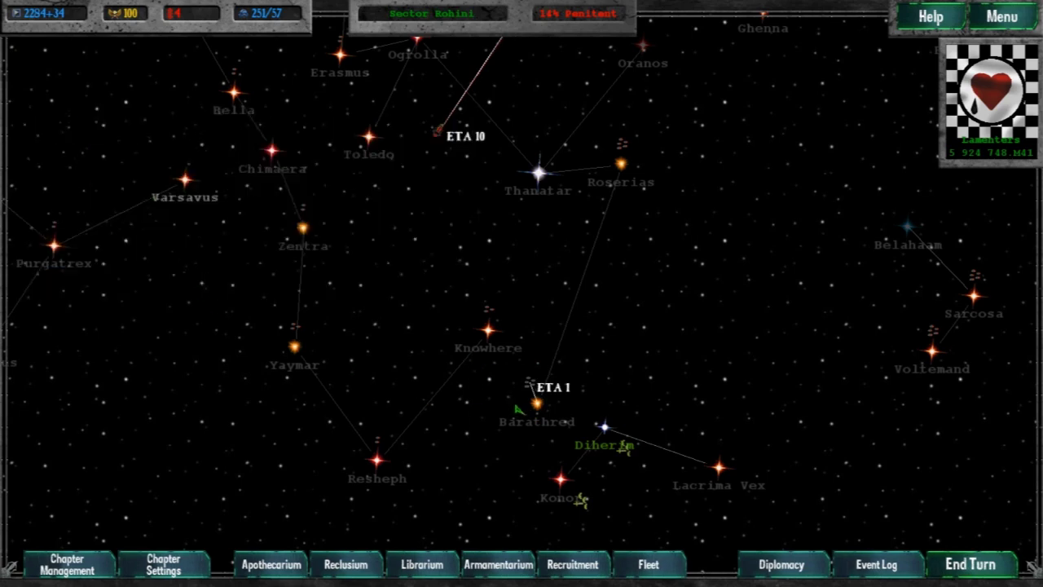
left_click(540, 406)
left_click(970, 564)
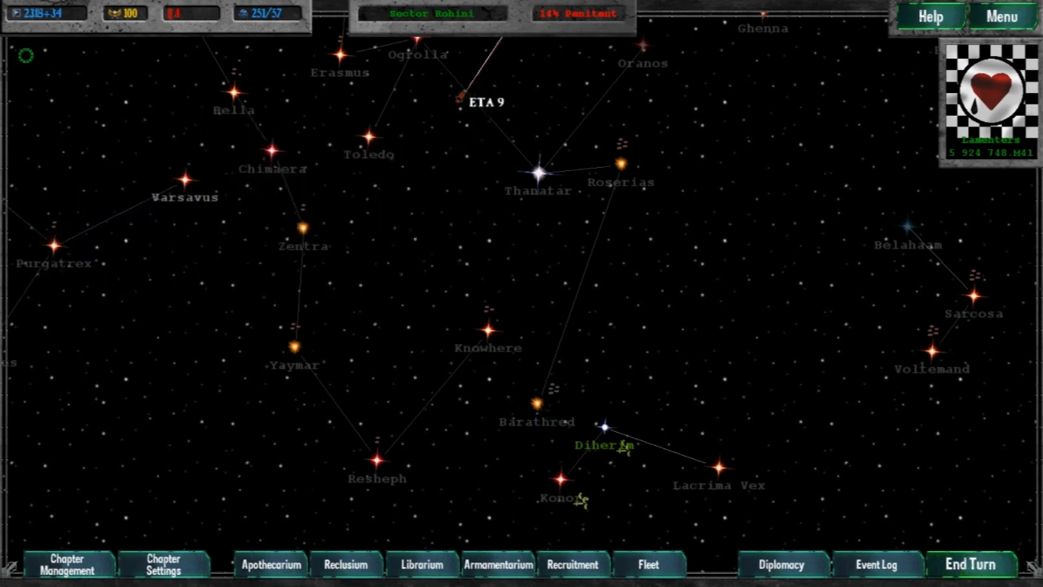
left_click(781, 564)
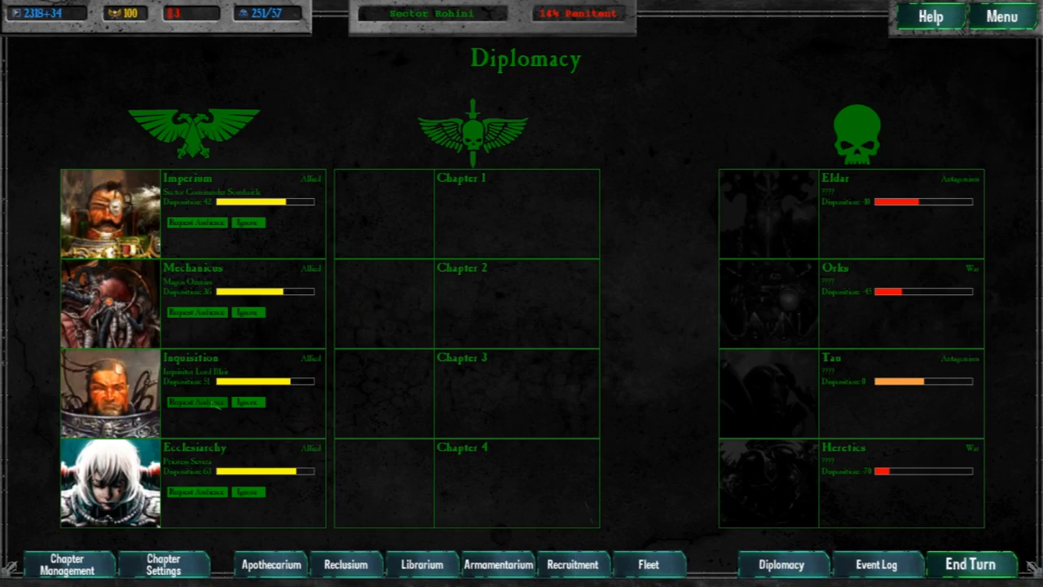
Step: Open a trade with the Ecclesiarchy and request two batches of Sisters of Battle
left_click(197, 491)
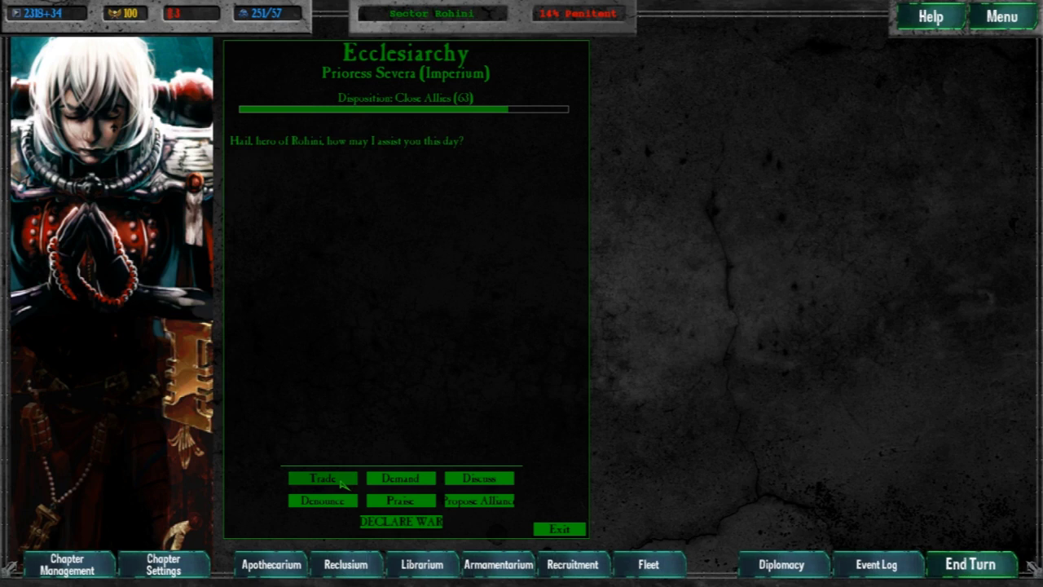
left_click(323, 478)
left_click(261, 350)
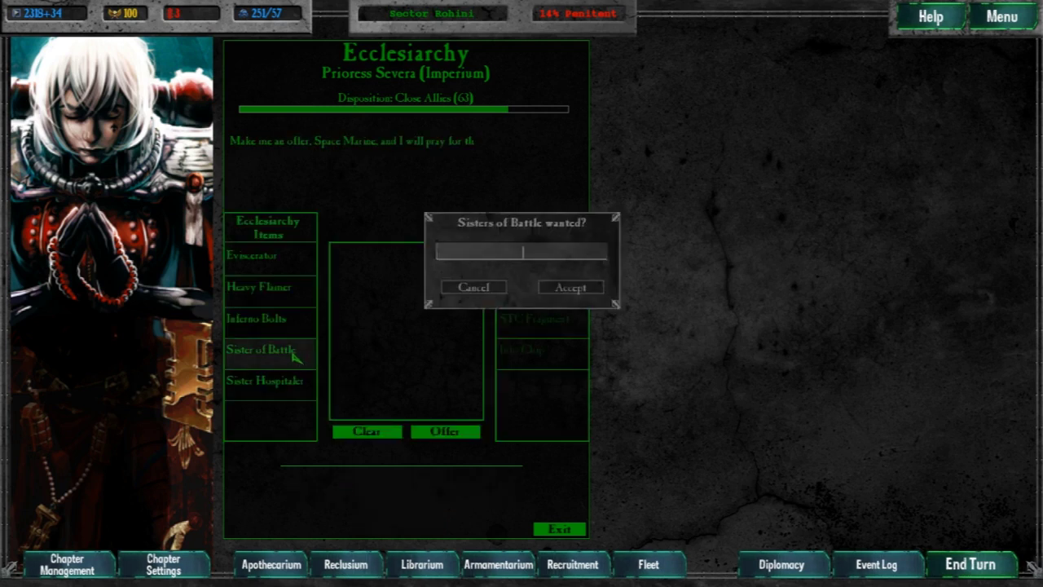
left_click(570, 287)
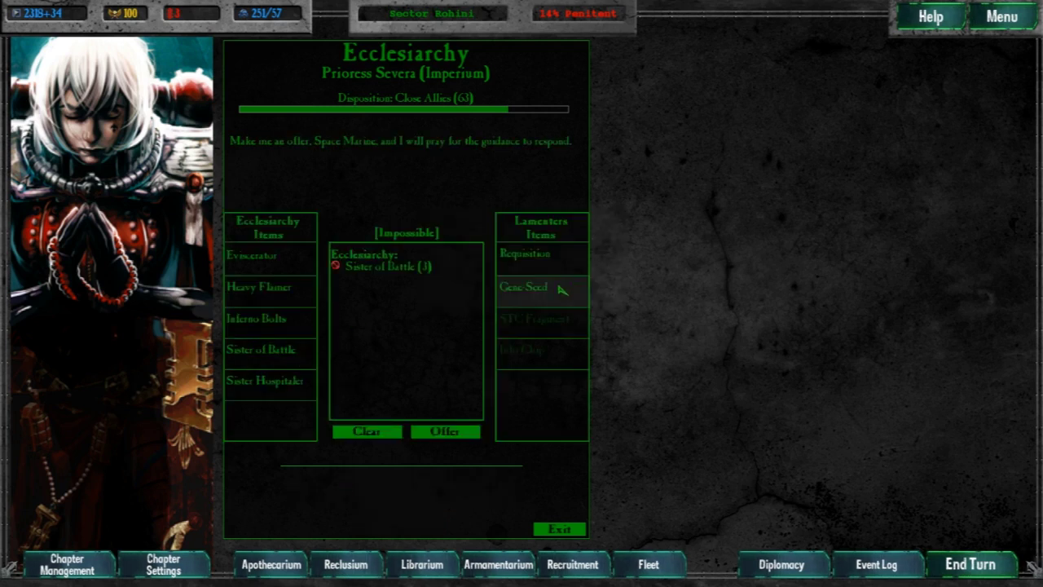
left_click(261, 350)
type("1")
left_click(571, 287)
Step: Pay with requisition, submit the offer, and return to the star map toward Garevo
left_click(533, 287)
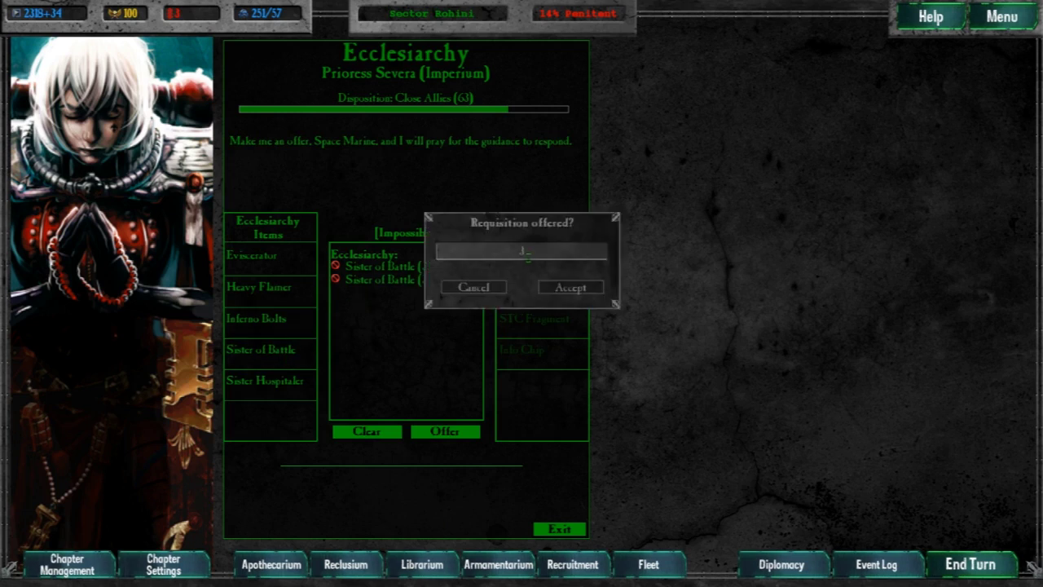
left_click(571, 287)
left_click(445, 431)
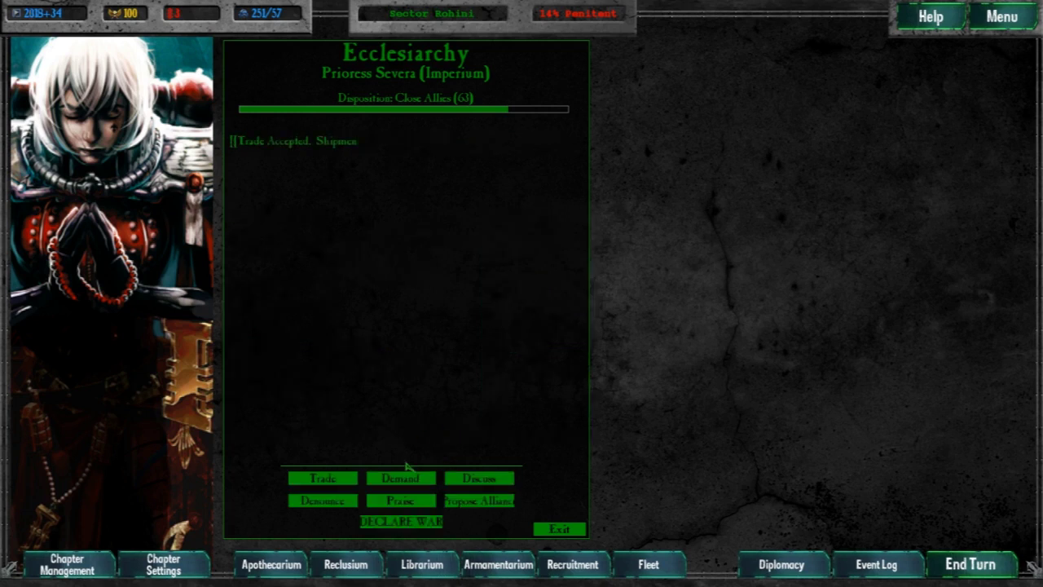
left_click(570, 529)
key("Escape")
key("Up")
key("Up")
key("Up")
key("Down")
key("Down")
key("Down")
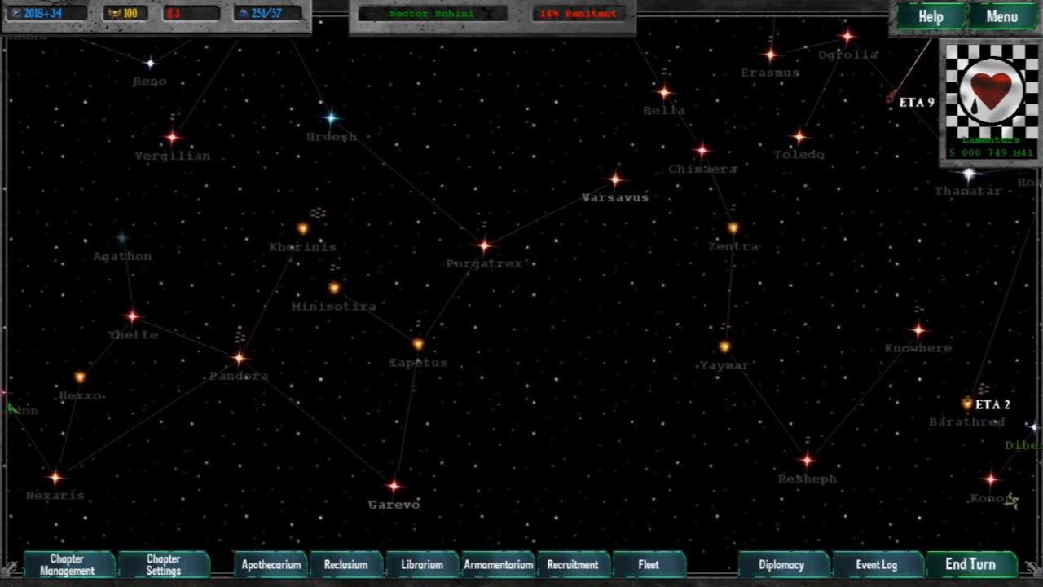
Step: Pan the map past Ironholm, Thanatar and Sarcosa, then end two turns
key("Left")
key("Left")
key("Up")
key("Up")
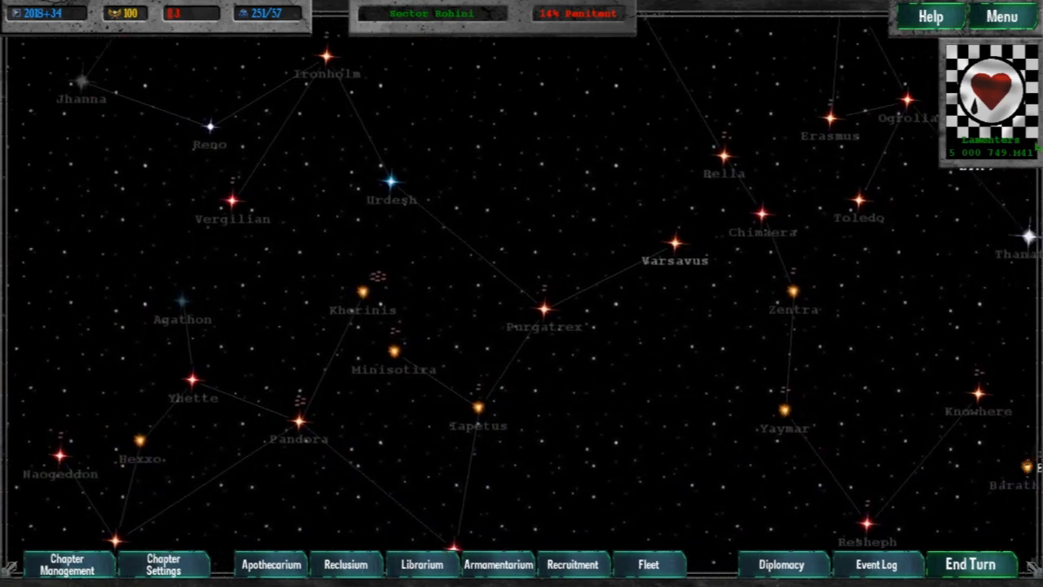
key("Right")
key("Right")
key("Right")
key("Right")
key("Right")
key("Down")
left_click(978, 567)
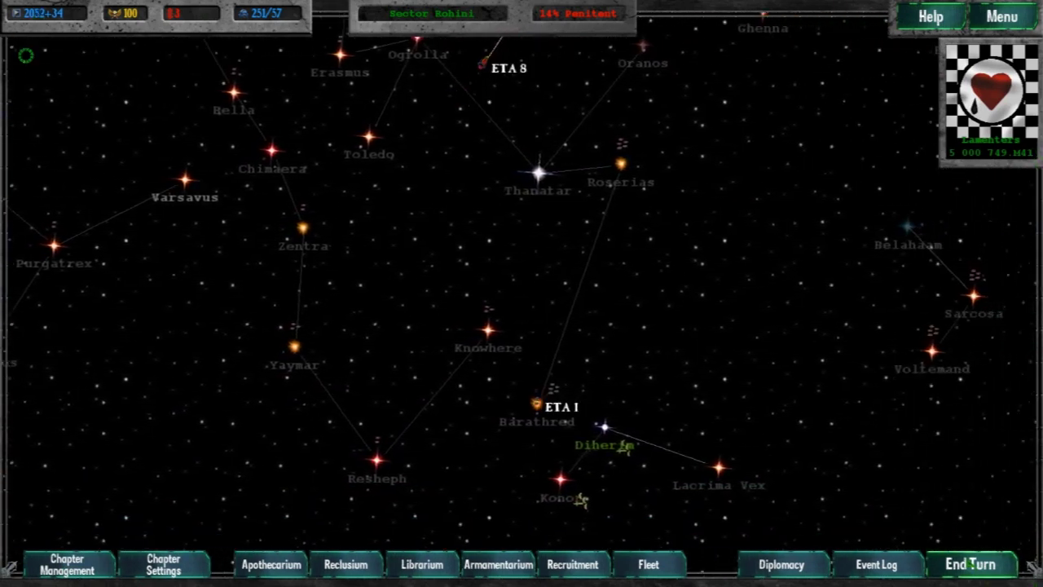
left_click(973, 564)
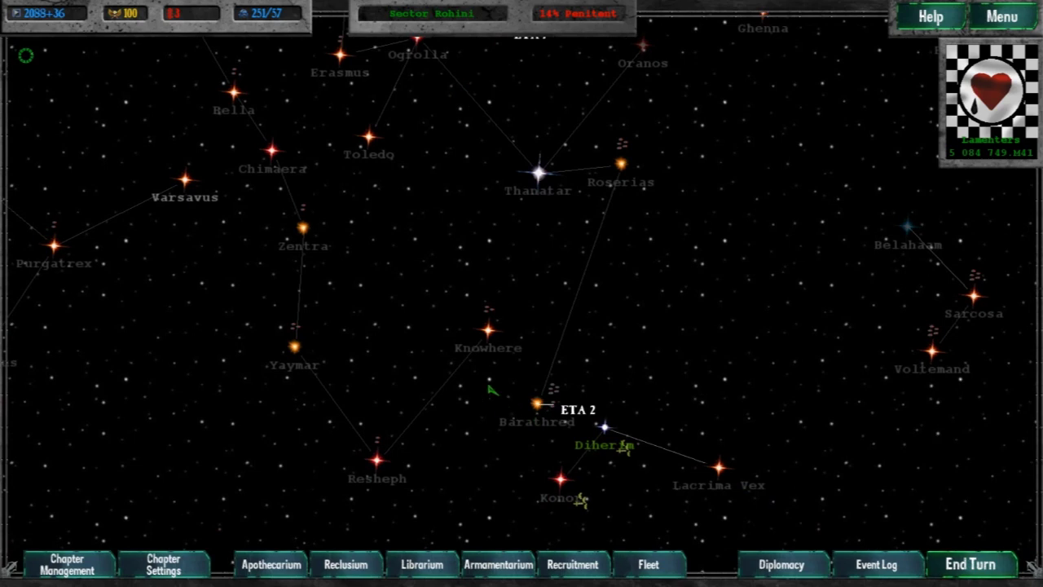
Step: Save the campaign over the fourth save slot (Lamenters)
left_click(1003, 17)
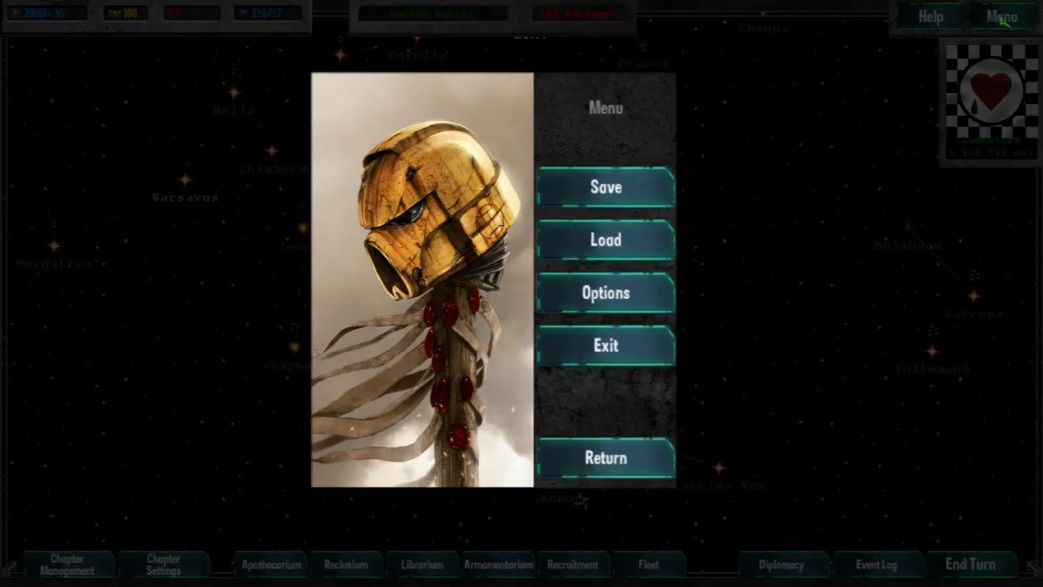
left_click(624, 187)
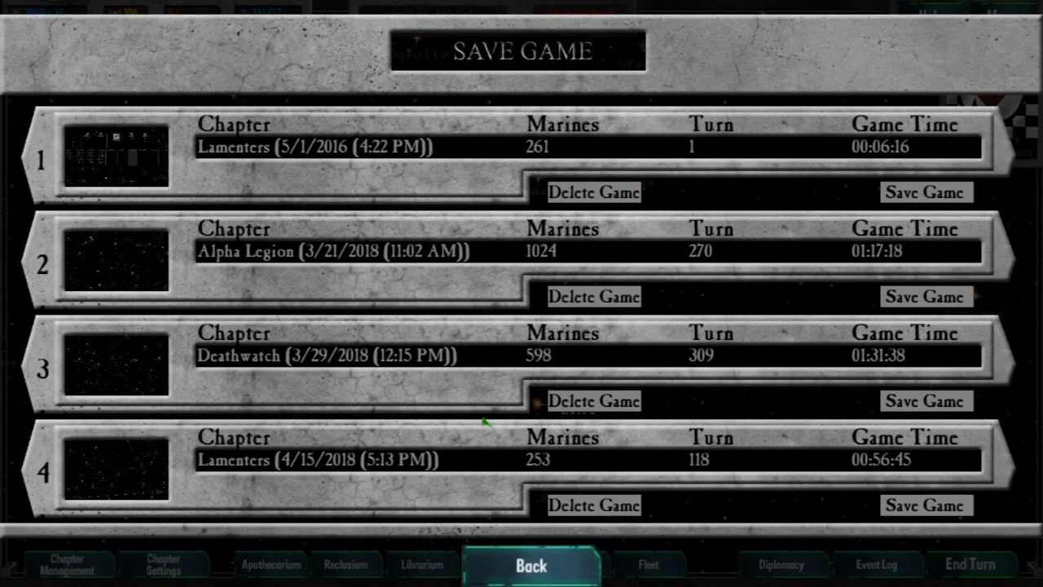
left_click(924, 506)
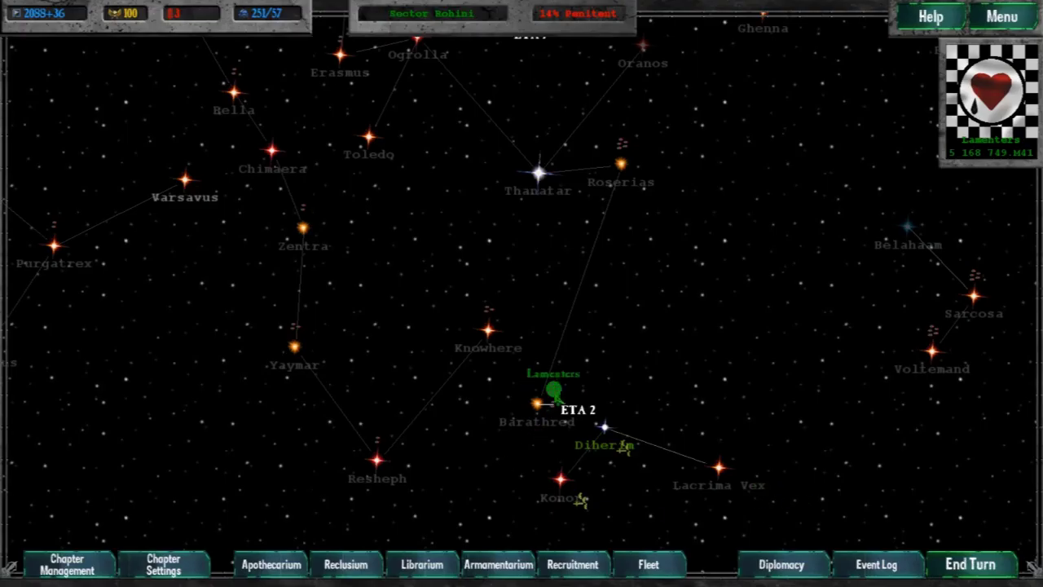
Step: End a turn with the Lamenters fleet selected, then review the Armamentarium armour stock
left_click(530, 435)
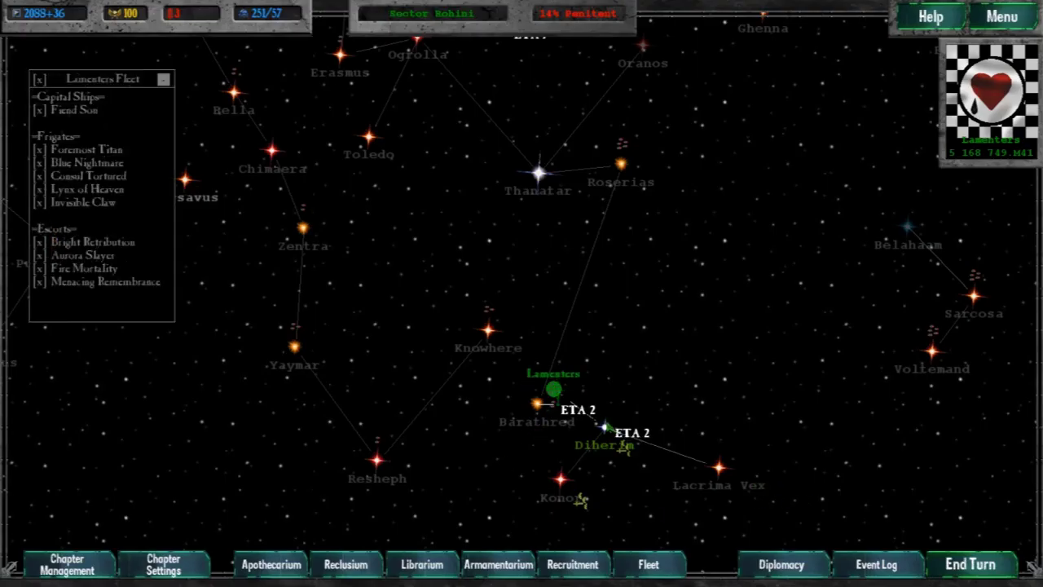
left_click(991, 564)
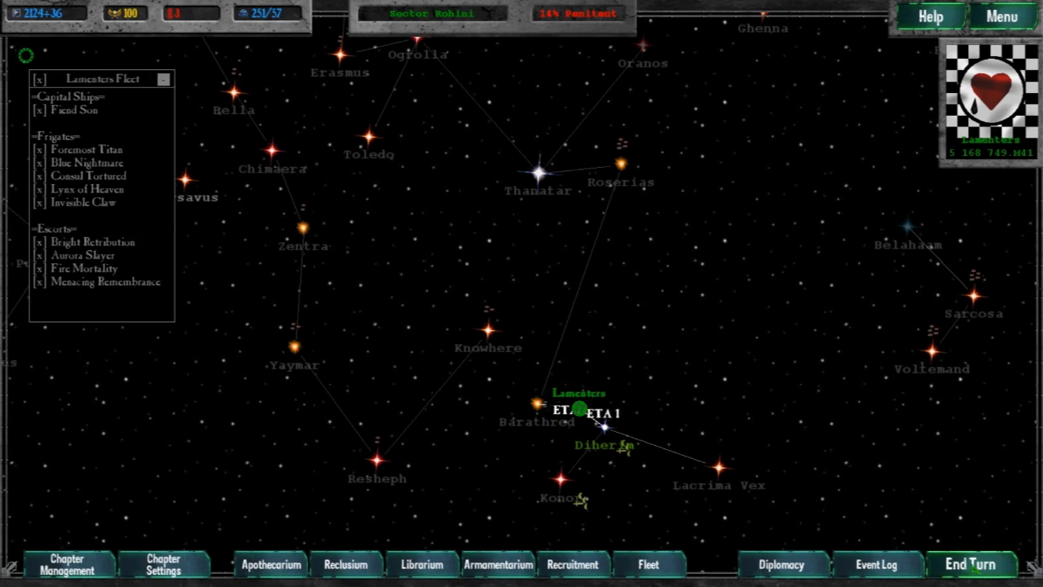
left_click(489, 565)
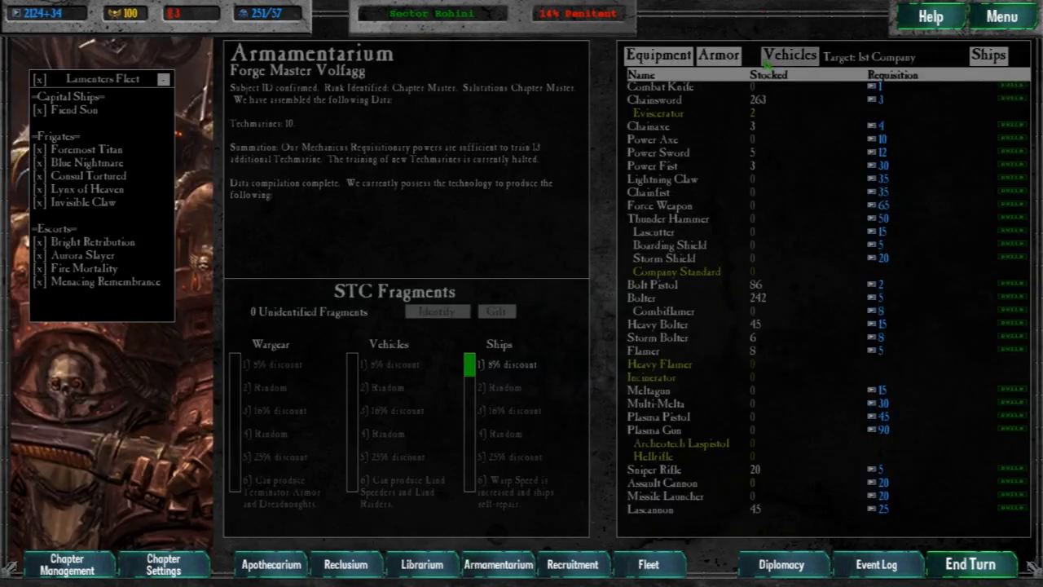
left_click(718, 55)
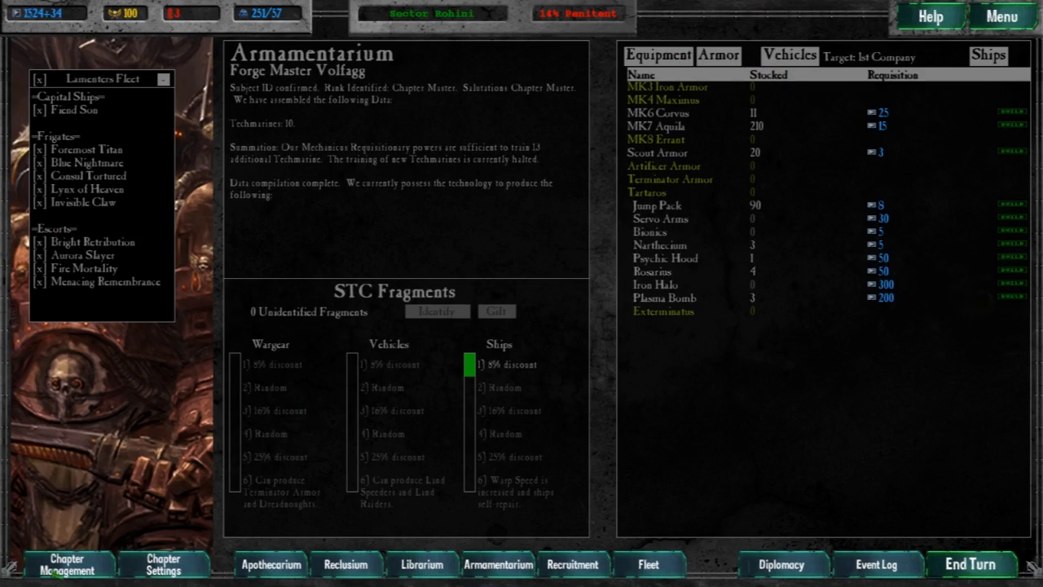
key("Escape")
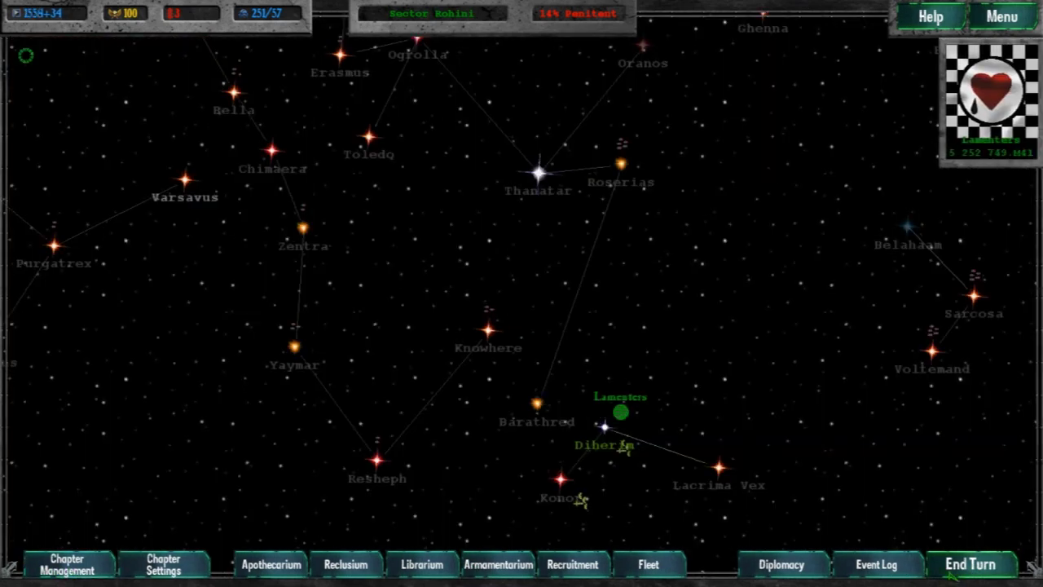
Step: End the turn and choose to fight the fleet attacking the Lamenters
left_click(951, 576)
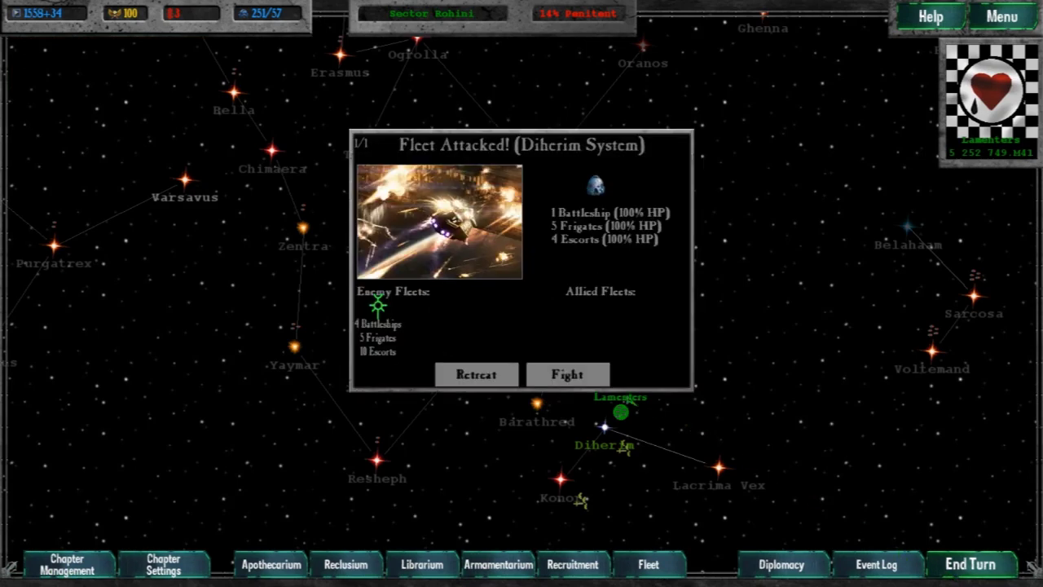
left_click(568, 374)
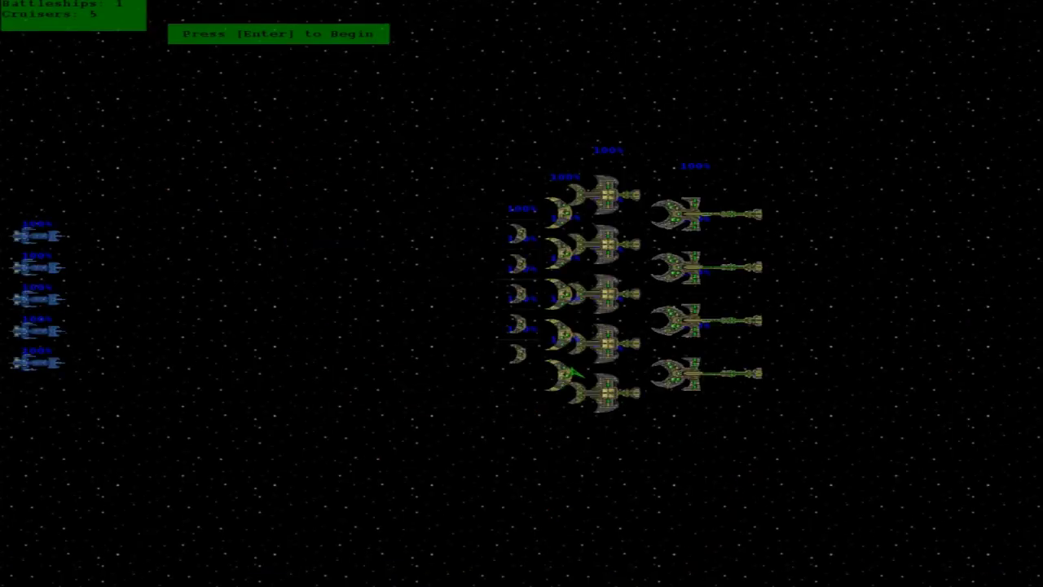
key("Return")
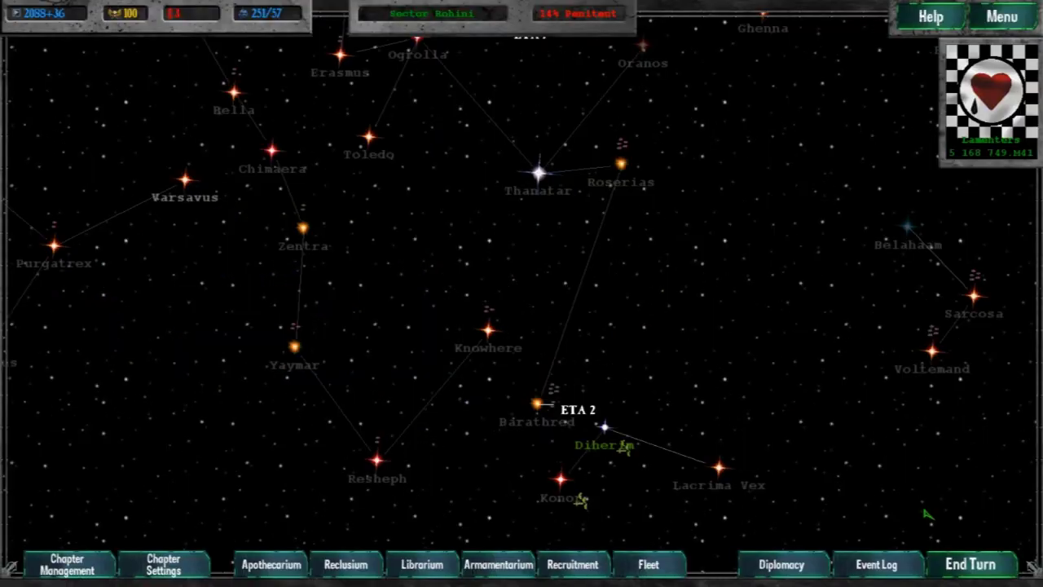
scroll(928, 513, "down", 2)
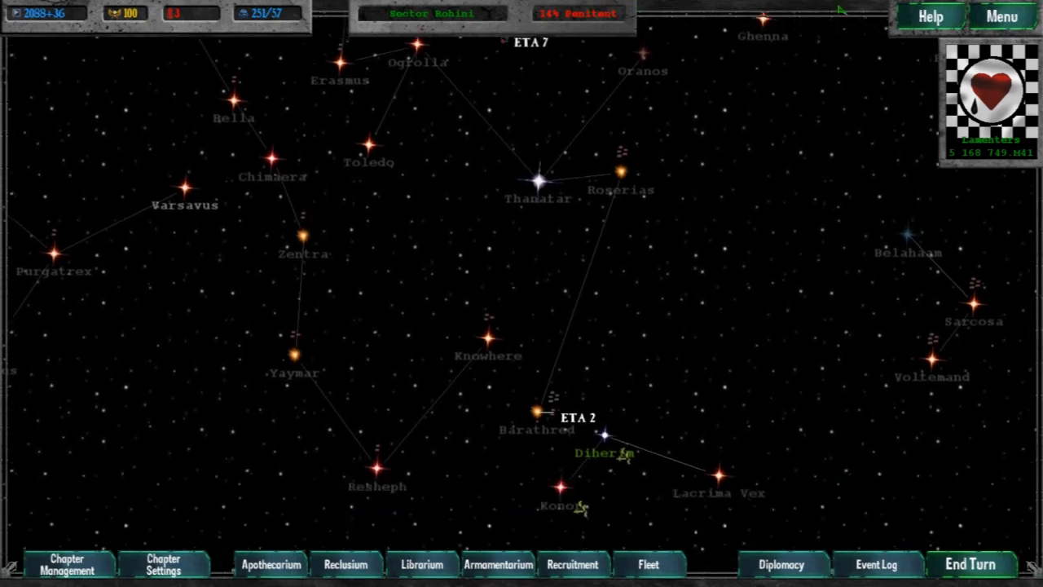
scroll(538, 326, "up", 2)
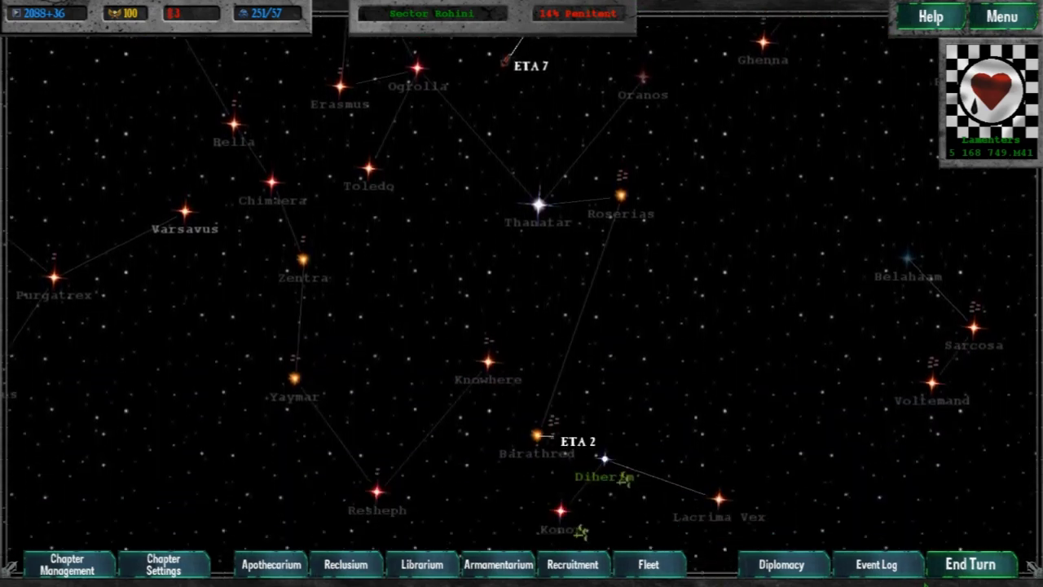
Step: End three turns, panning the map north toward Stygia and back between them
left_click(970, 566)
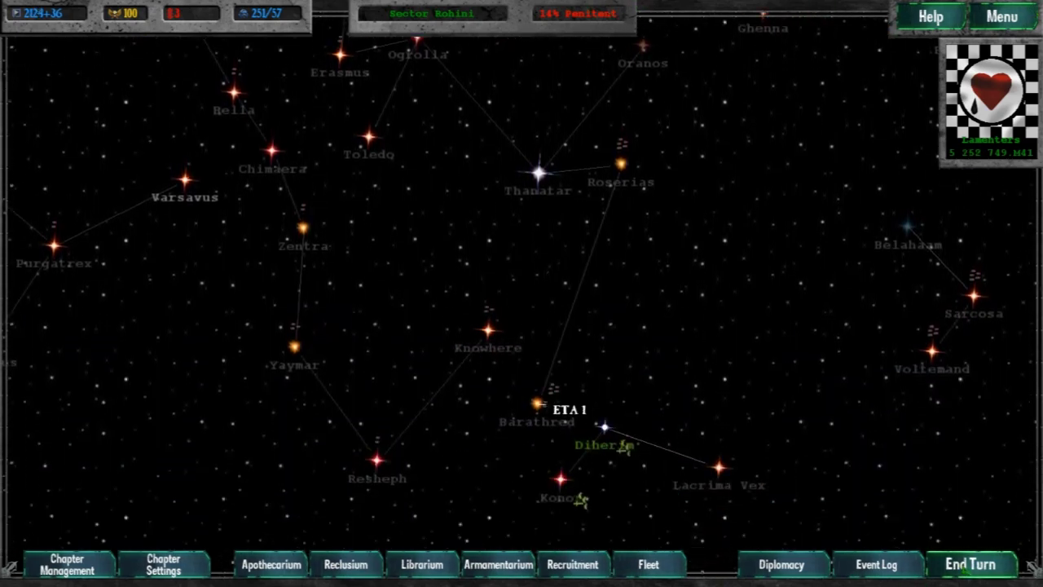
left_click(970, 565)
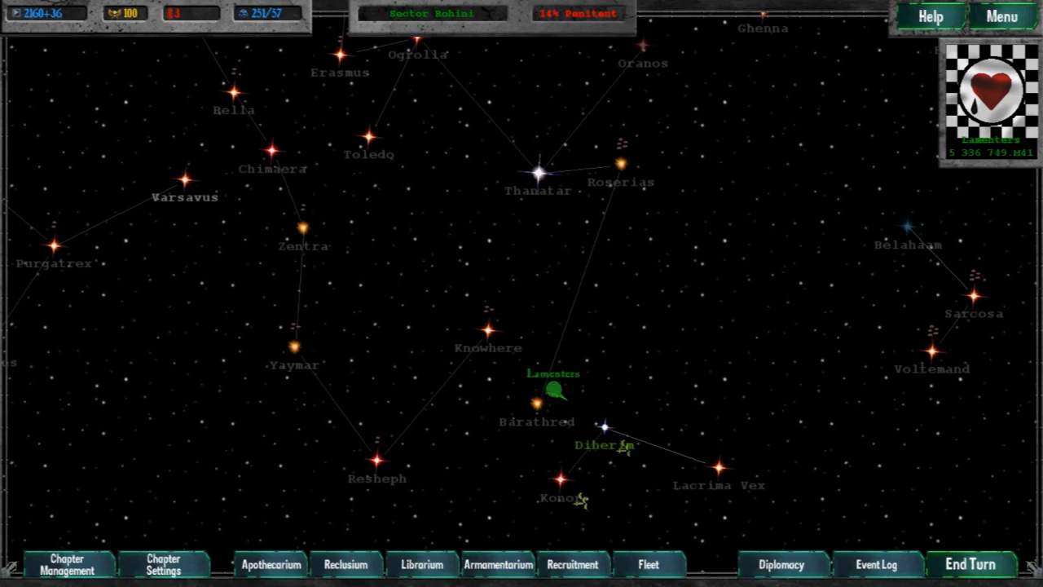
key("Up")
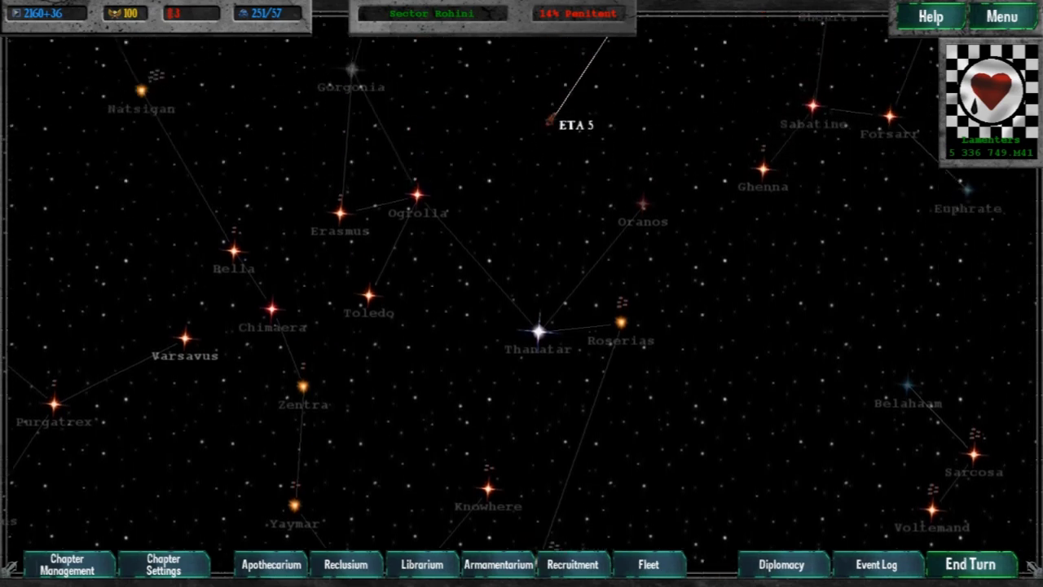
key("Down")
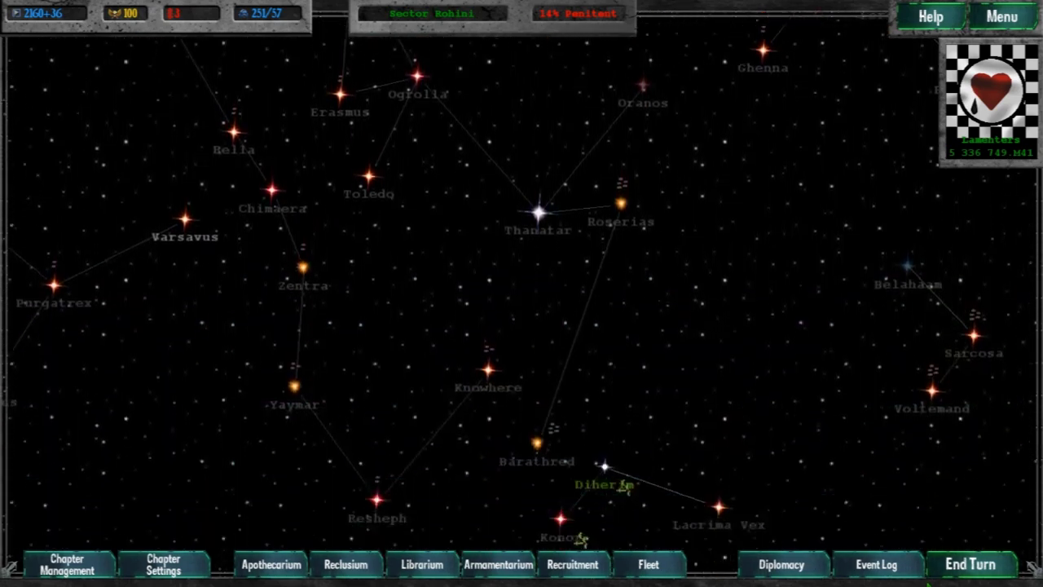
left_click(984, 566)
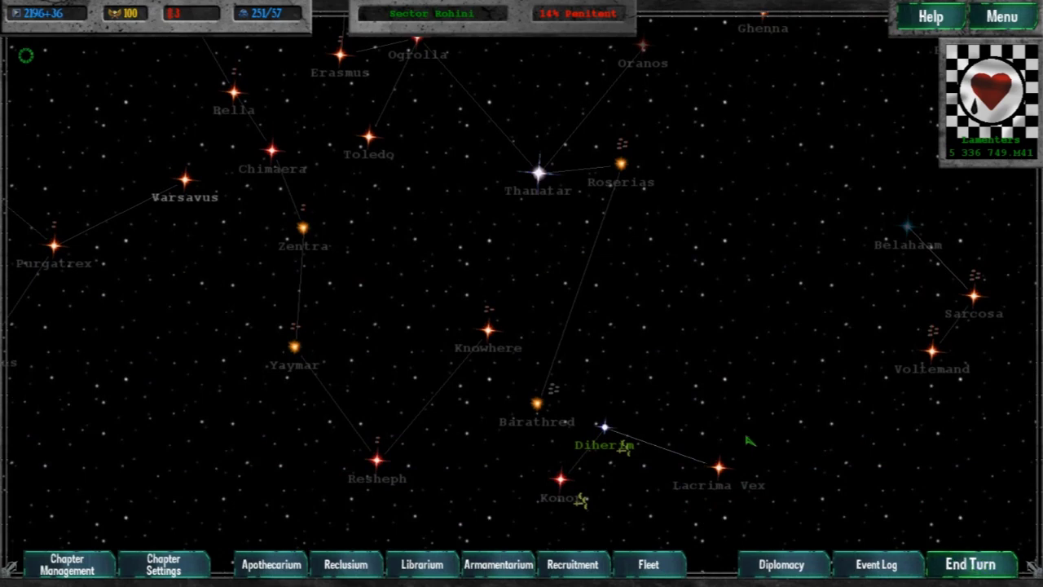
Step: Pan the map north to show Stygia and close the event log
key("Up")
key("Up")
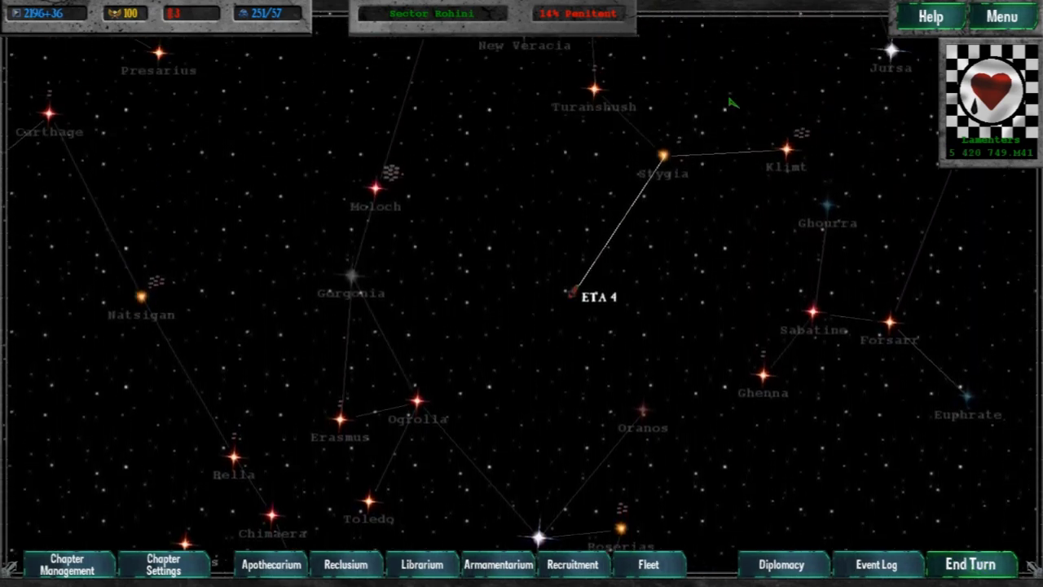
key("Down")
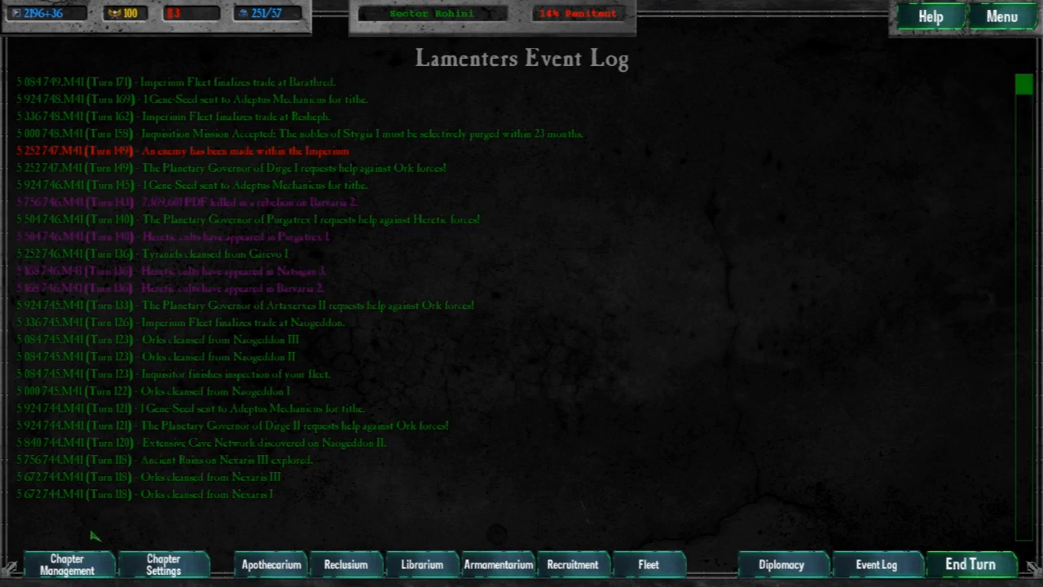
left_click(67, 564)
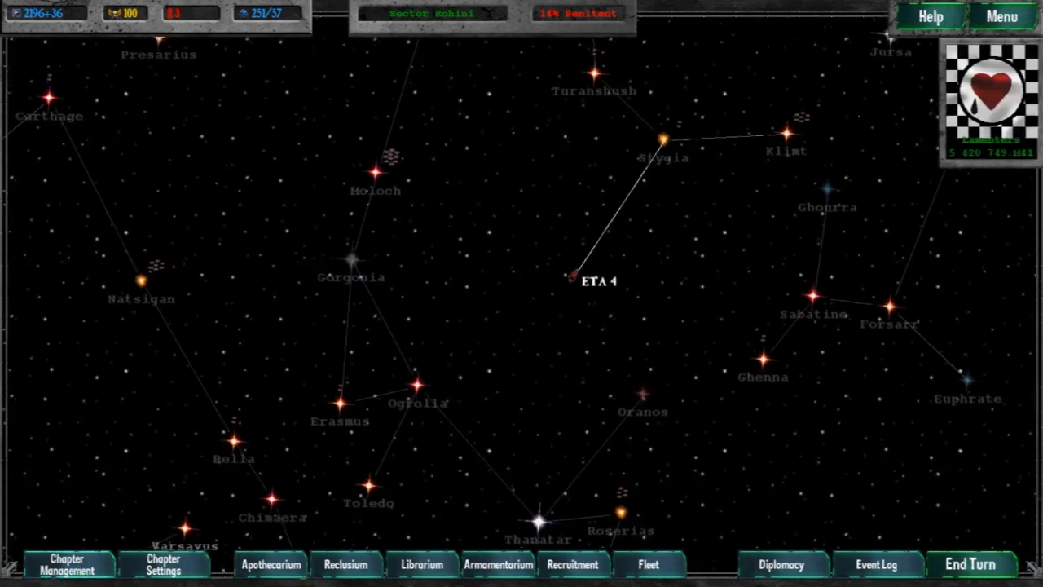
Step: Inspect Stygia III and I, start a Space Shadow selective purge, then back out
left_click(666, 198)
left_click(155, 186)
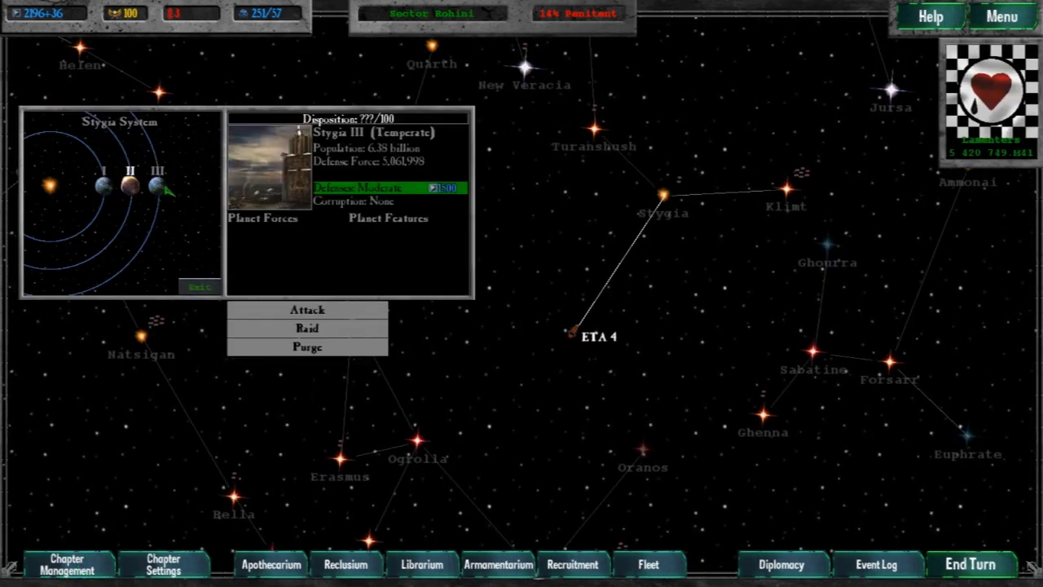
left_click(105, 188)
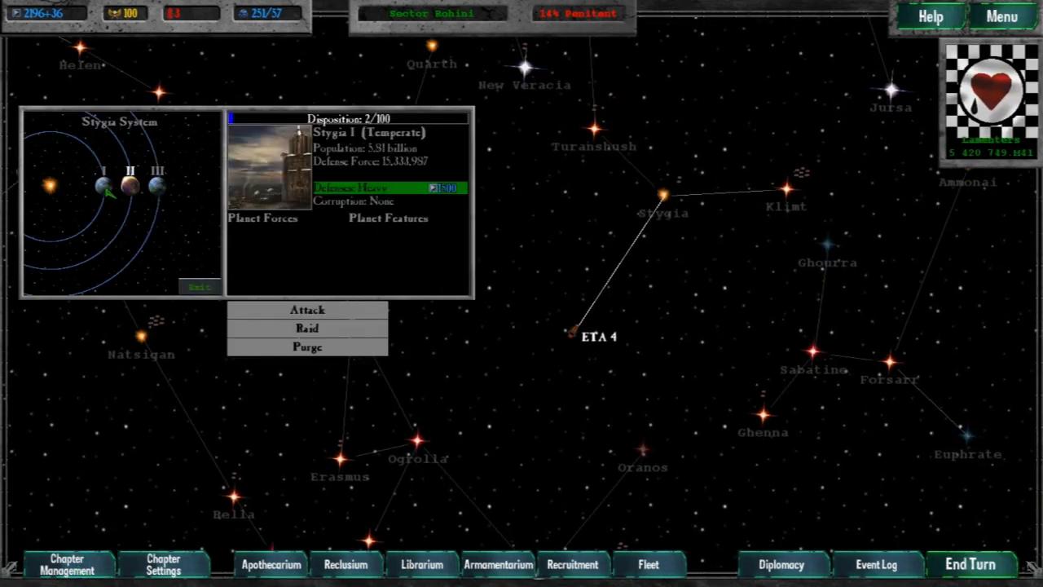
left_click(334, 346)
left_click(522, 316)
left_click(433, 211)
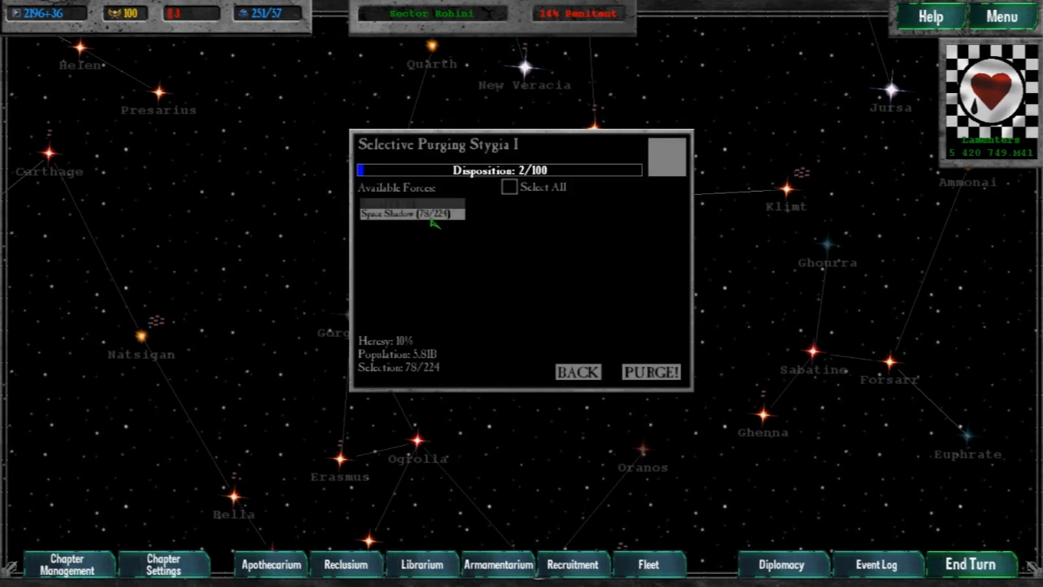
left_click(650, 373)
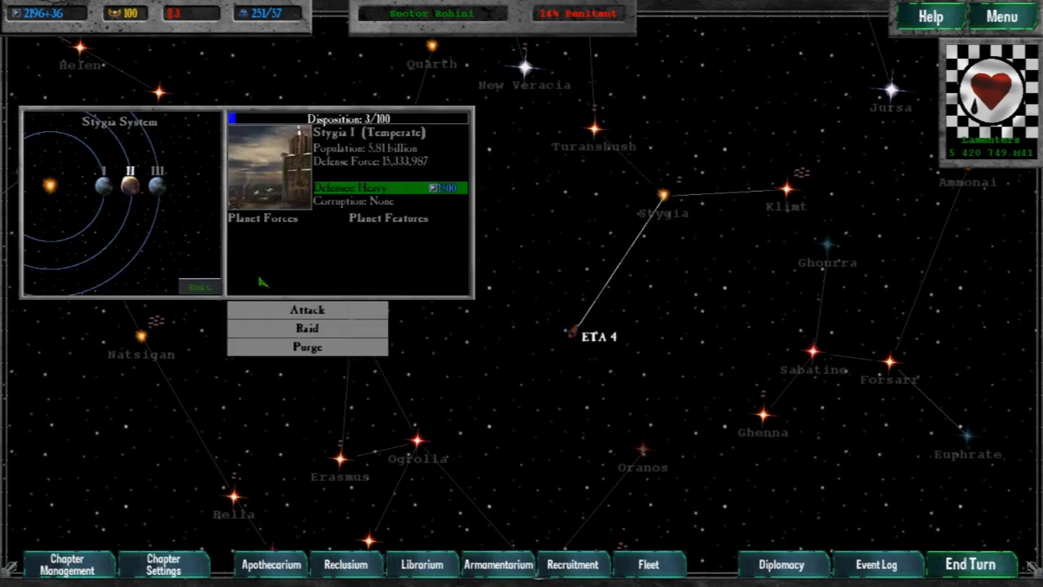
left_click(199, 287)
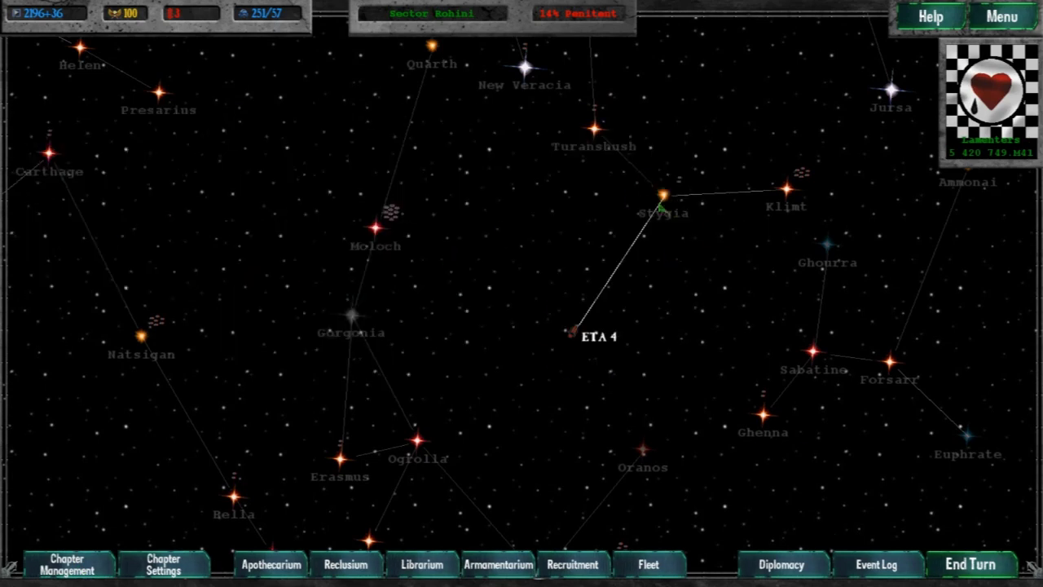
Step: Recheck Stygia I and end the turn as the fleet nears Stygia
left_click(662, 210)
left_click(103, 186)
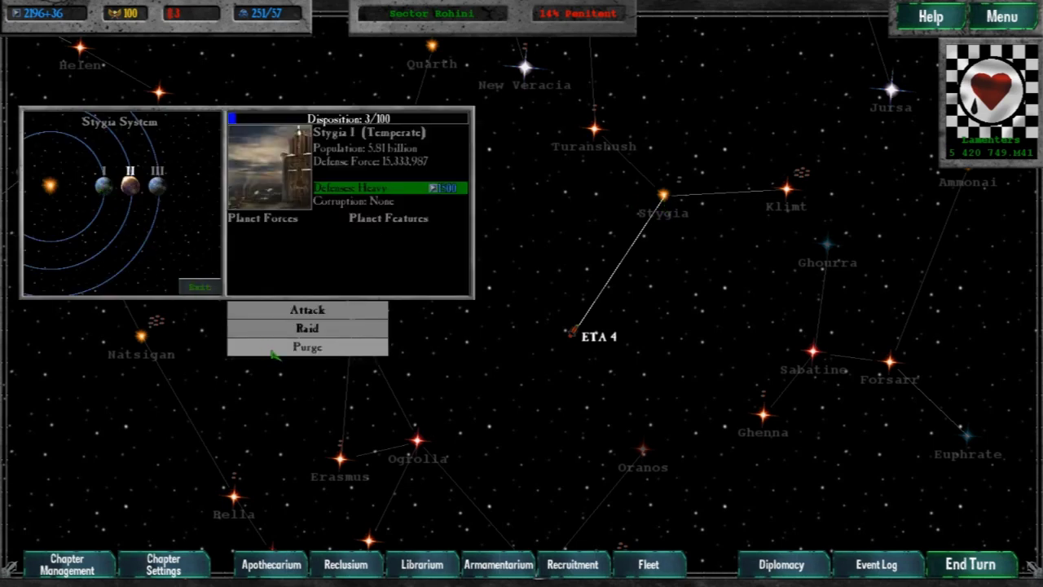
left_click(198, 287)
left_click(970, 564)
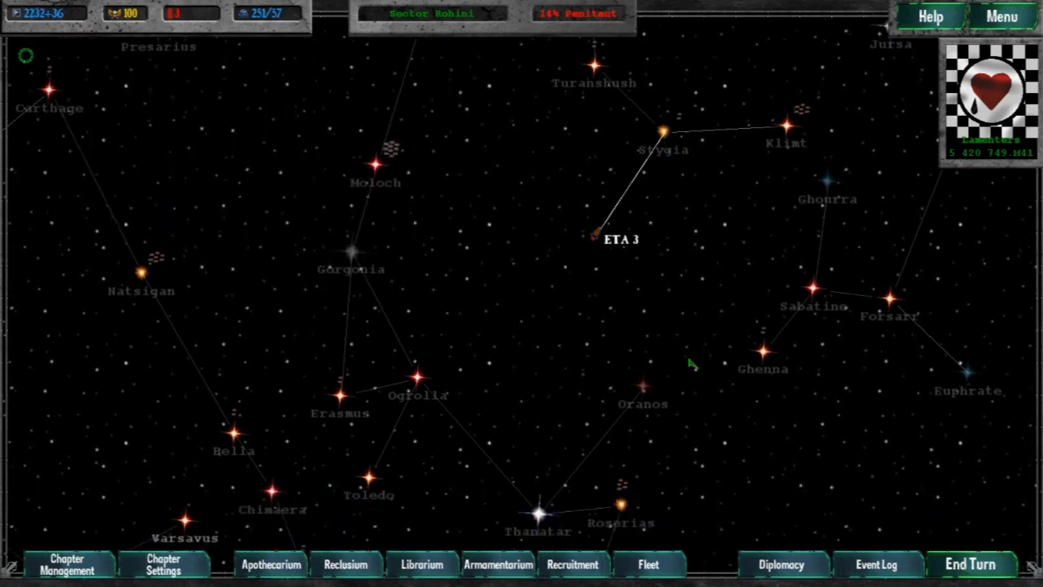
Step: Selectively purge Stygia I with the Space Shadow force and close the results
left_click(664, 132)
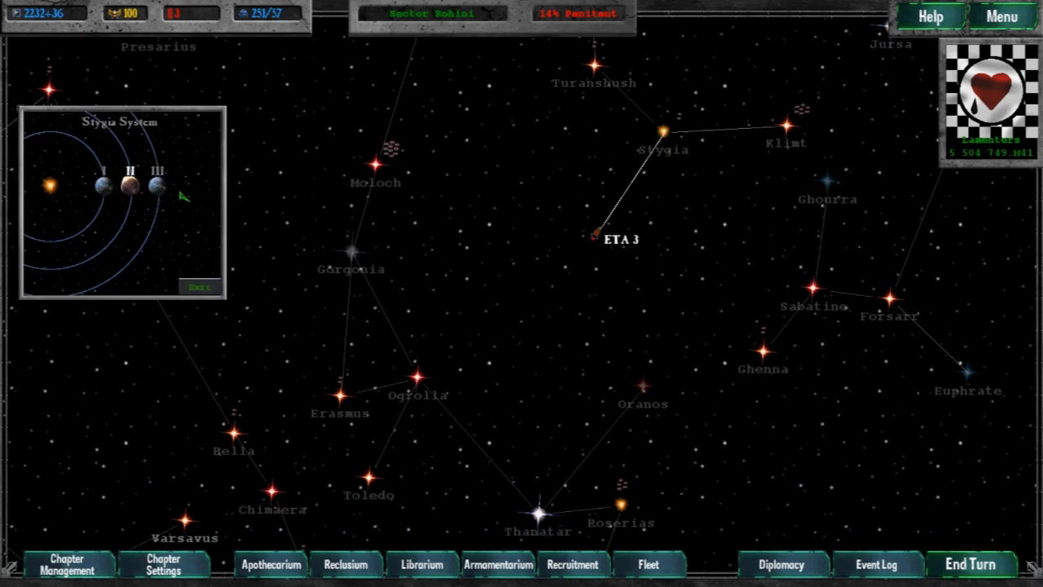
left_click(103, 186)
left_click(308, 350)
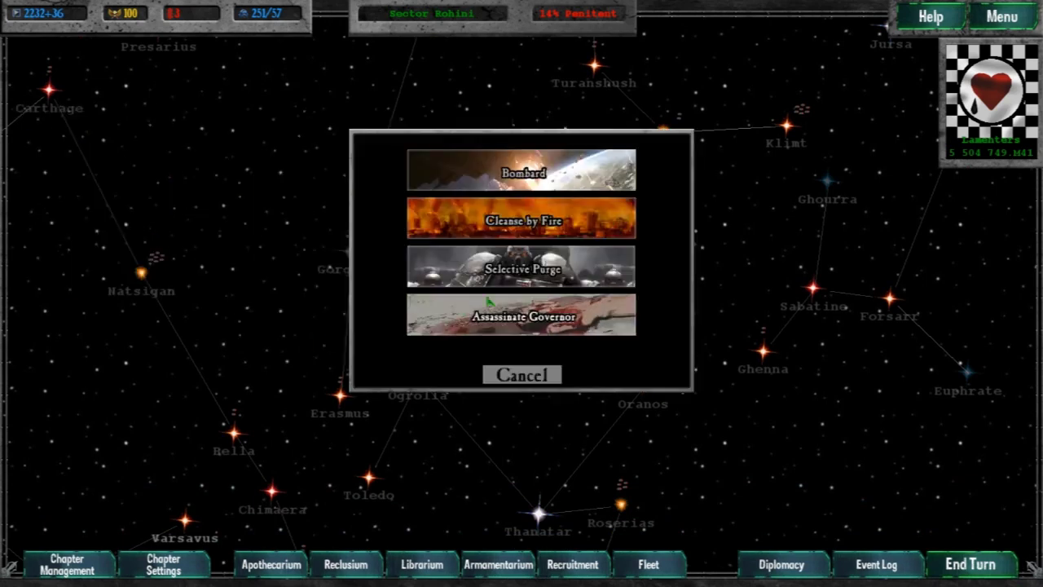
left_click(504, 272)
left_click(416, 212)
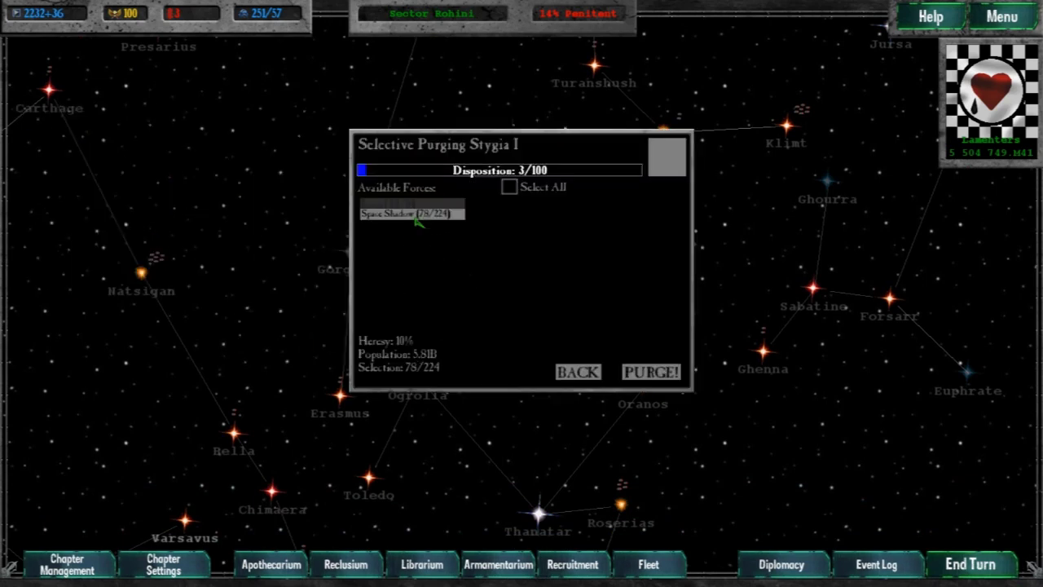
left_click(650, 372)
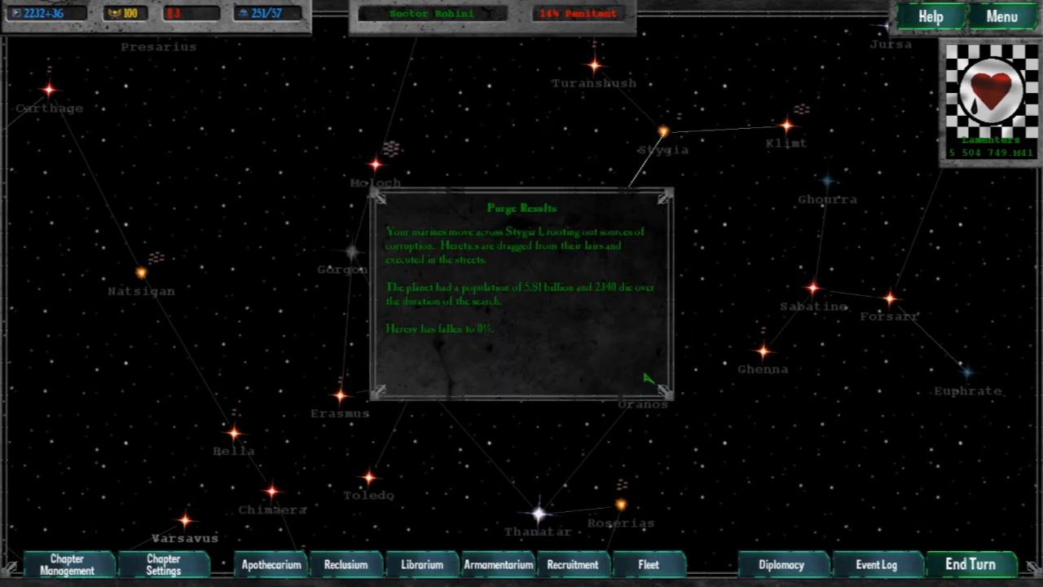
left_click(607, 365)
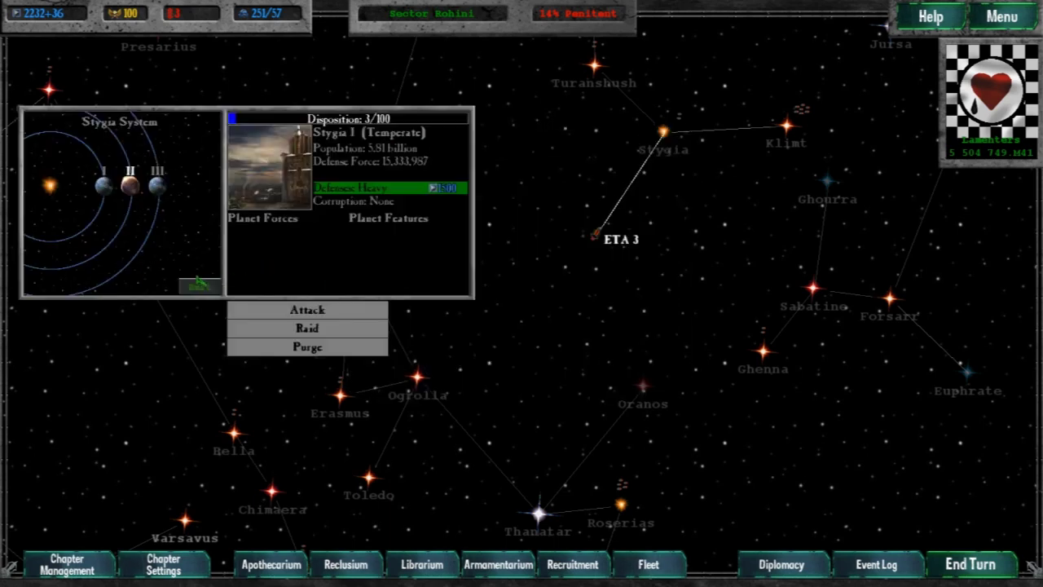
left_click(199, 284)
left_click(970, 564)
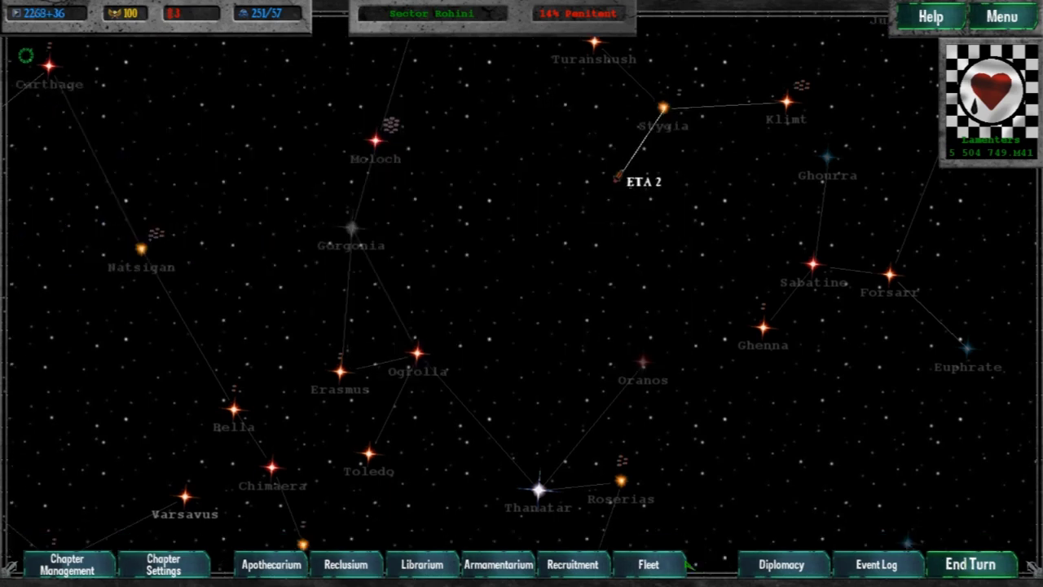
scroll(691, 564, "down", 6)
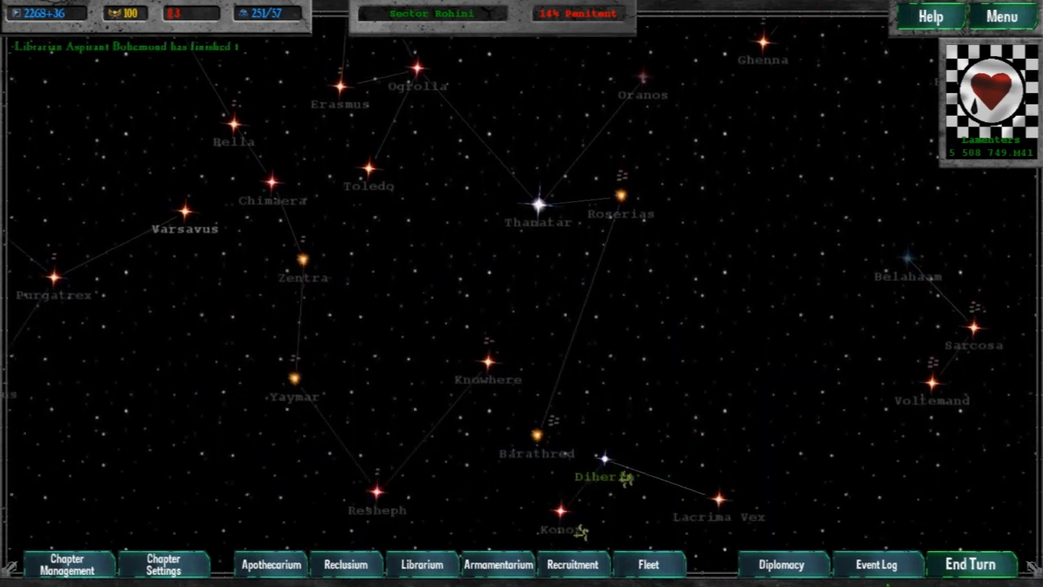
scroll(522, 293, "down", 1)
scroll(521, 293, "up", 6)
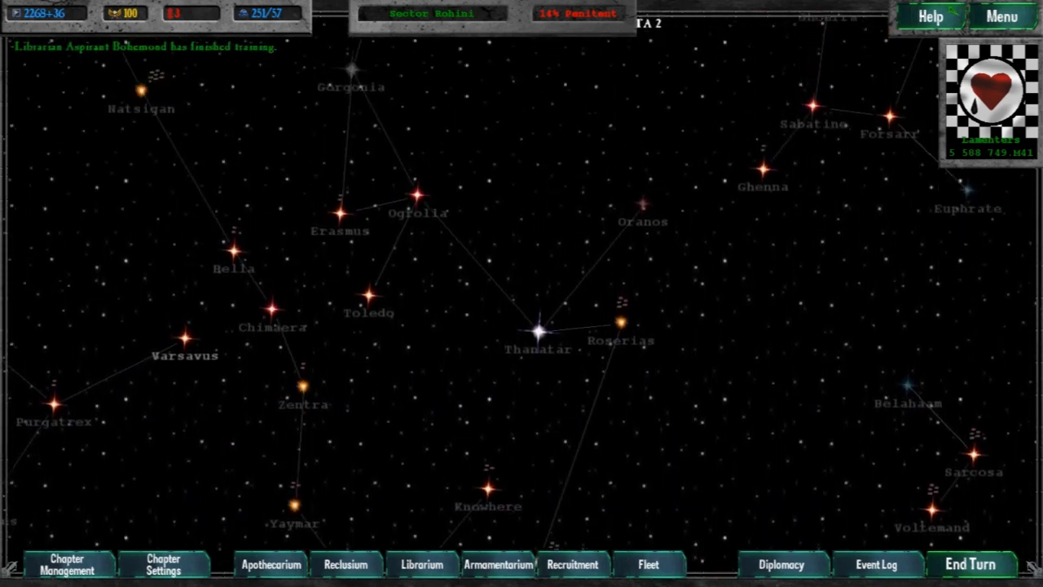
scroll(522, 294, "up", 8)
scroll(521, 294, "up", 3)
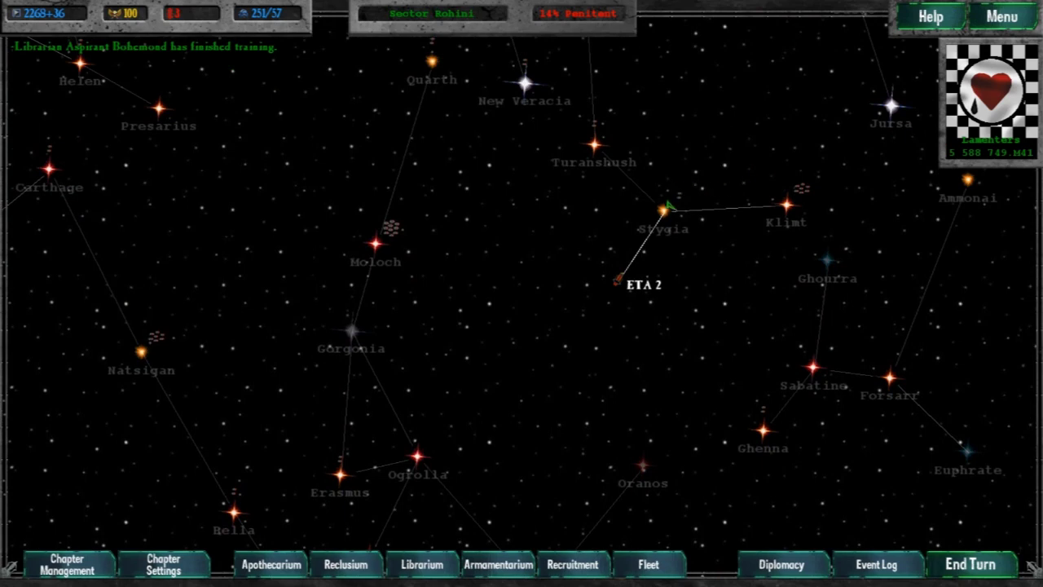
Step: Carry out another Space Shadow selective purge on Stygia I and dismiss the results
left_click(667, 210)
left_click(98, 185)
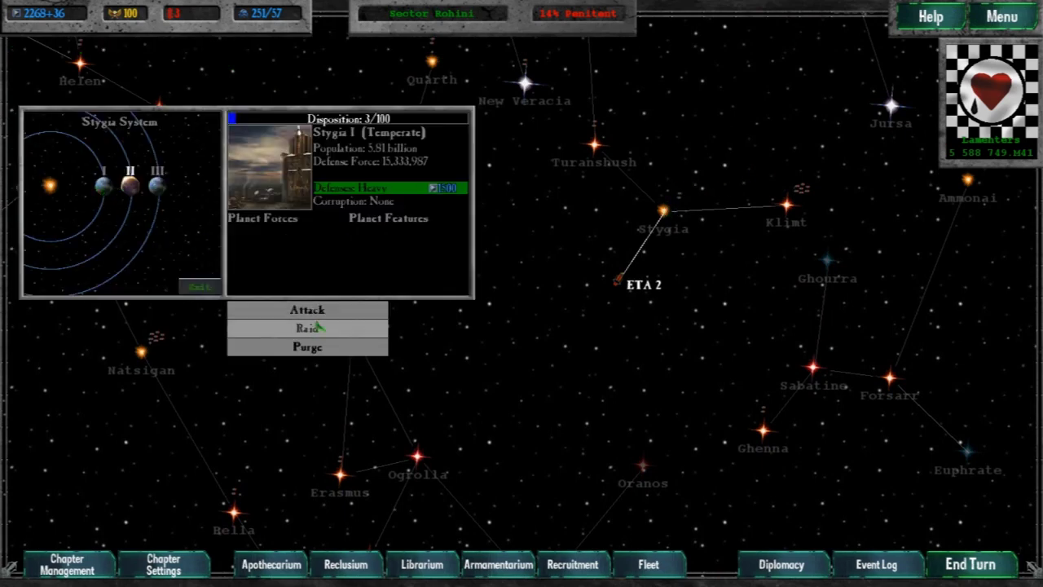
left_click(318, 338)
left_click(496, 274)
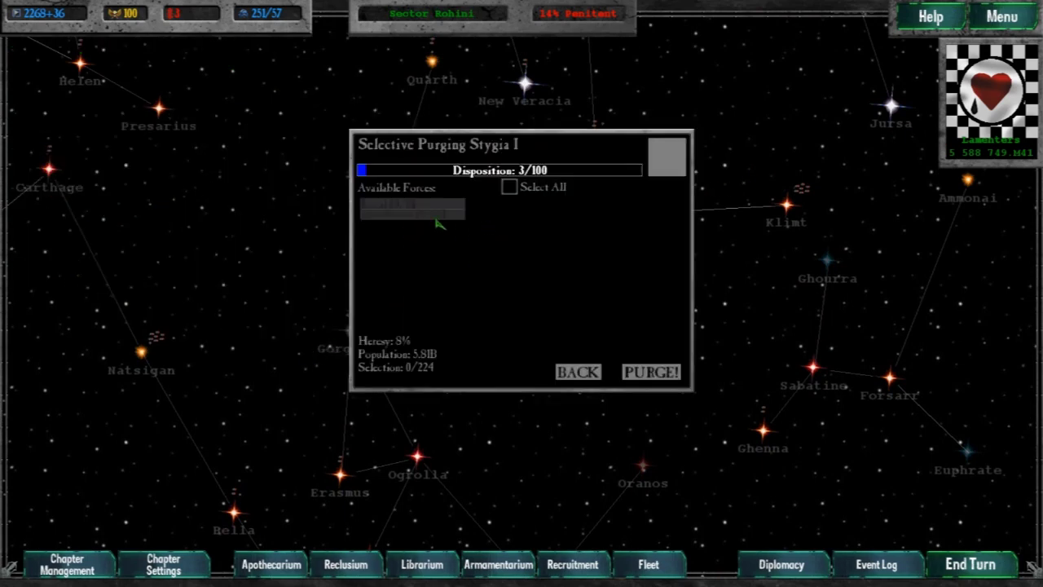
left_click(411, 213)
left_click(651, 372)
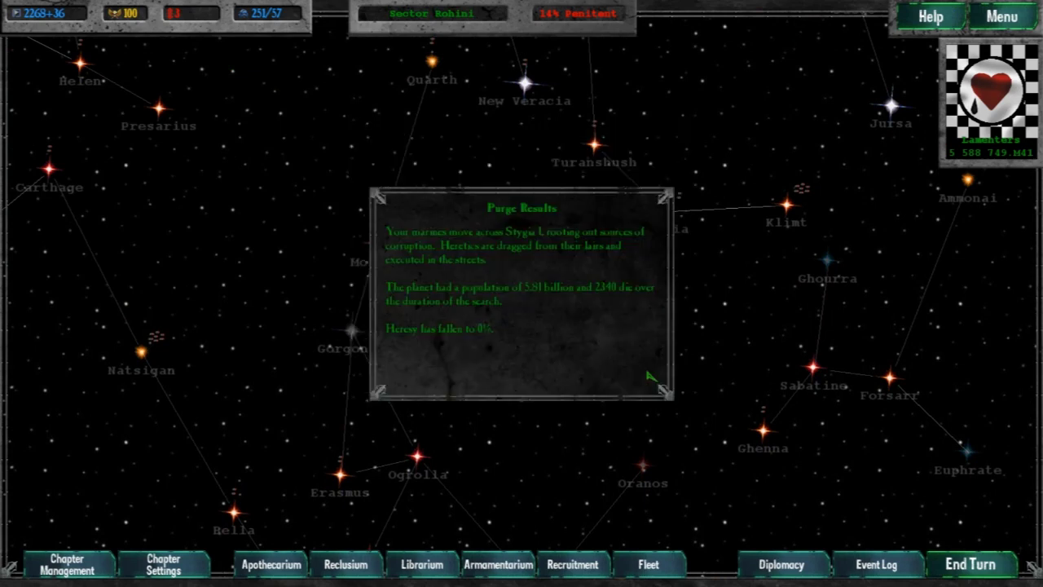
left_click(651, 376)
Step: Close the Stygia view, end the turn, and pan the map back to Stygia
key("Escape")
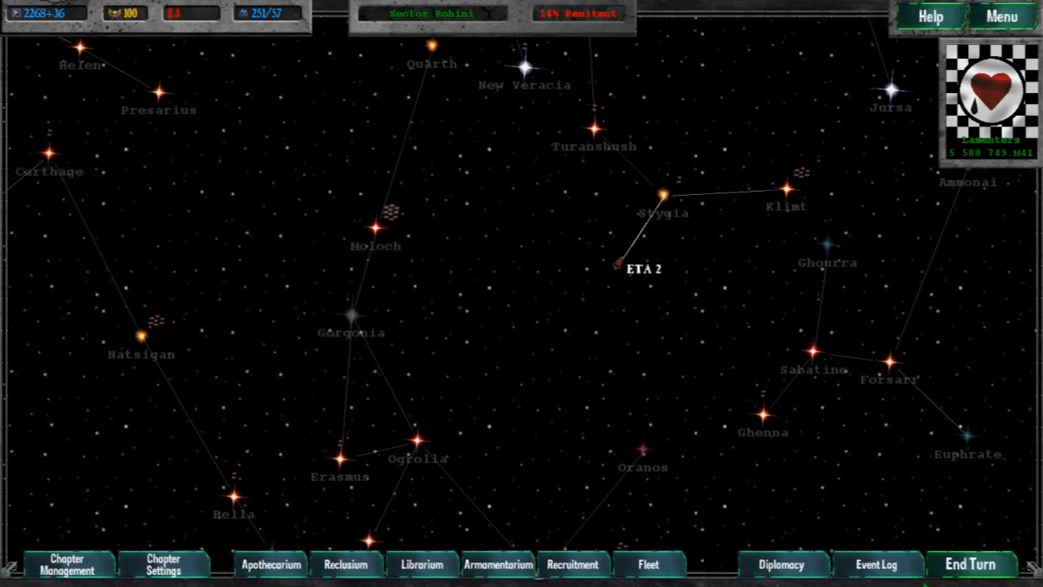
left_click(969, 564)
key("Down")
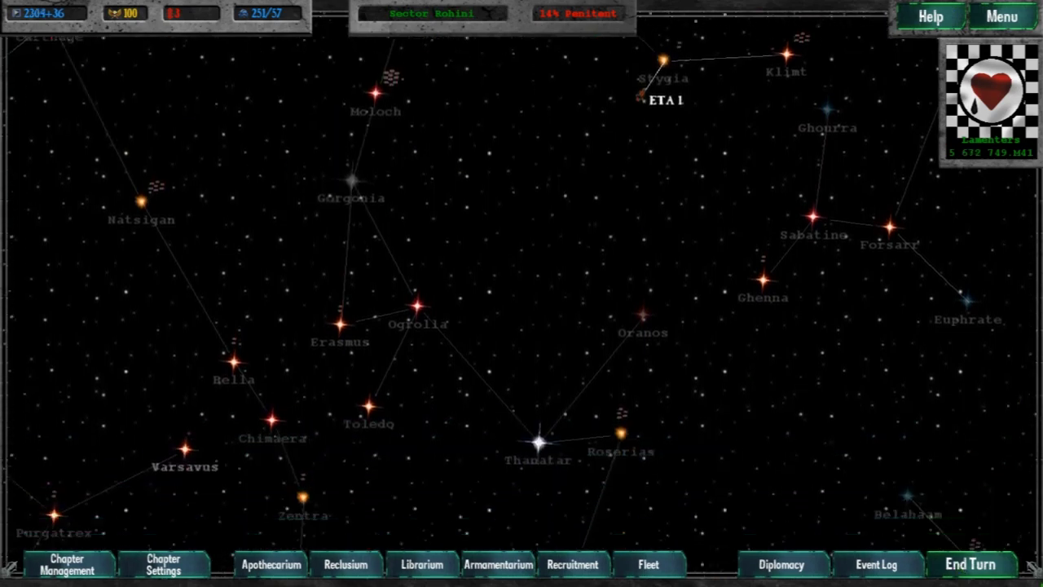
key("Up")
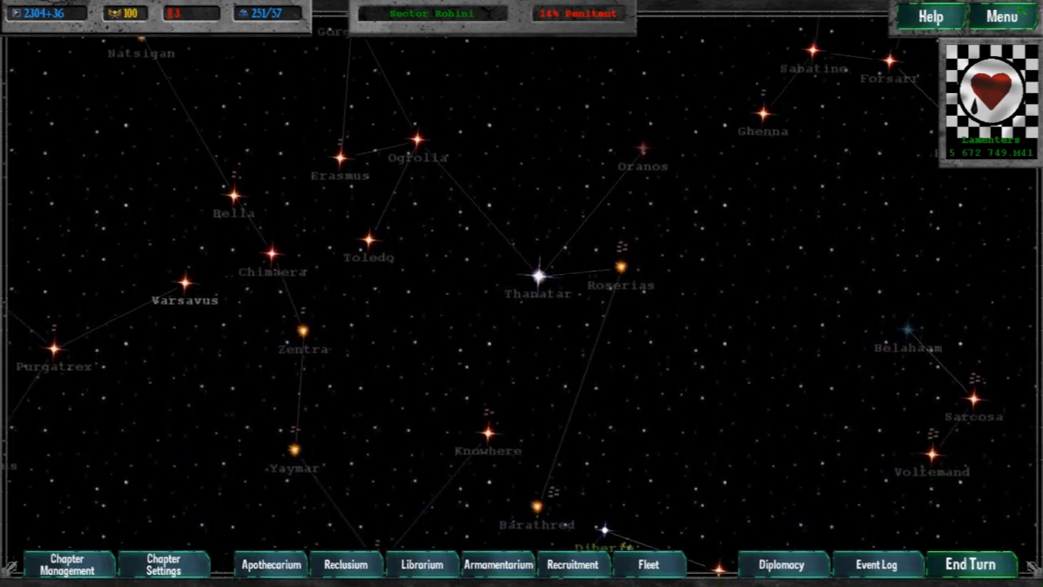
Step: Assassinate Stygia I's governor with Space Shadow, install the official successor, and end the turn
left_click(664, 101)
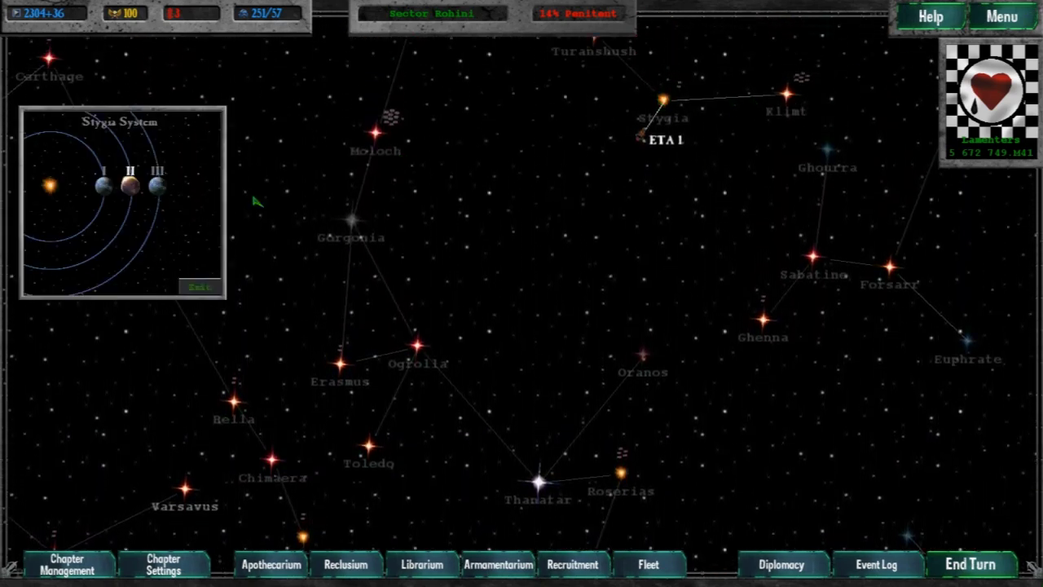
left_click(106, 199)
left_click(308, 350)
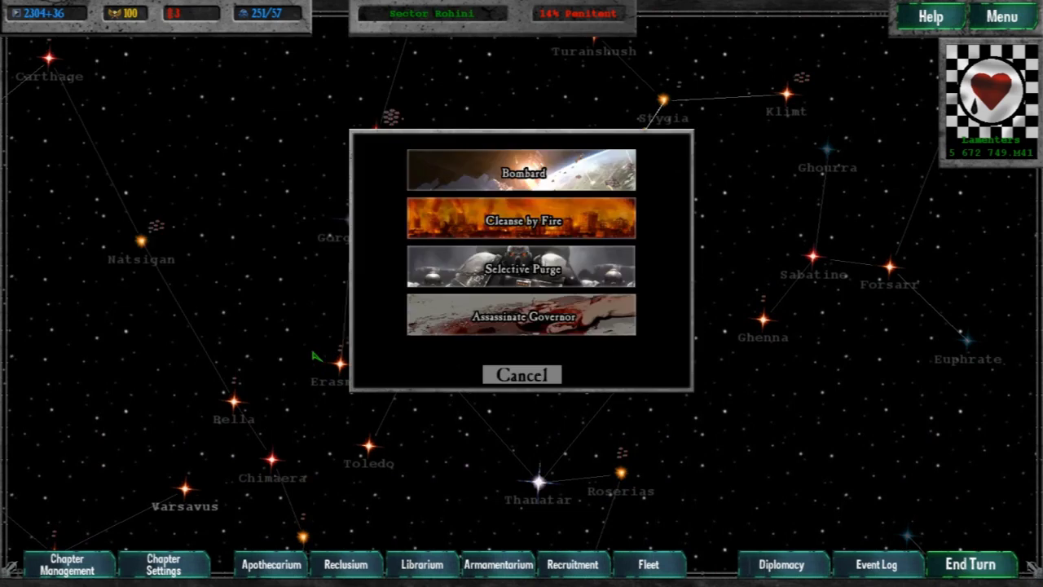
left_click(522, 316)
left_click(412, 210)
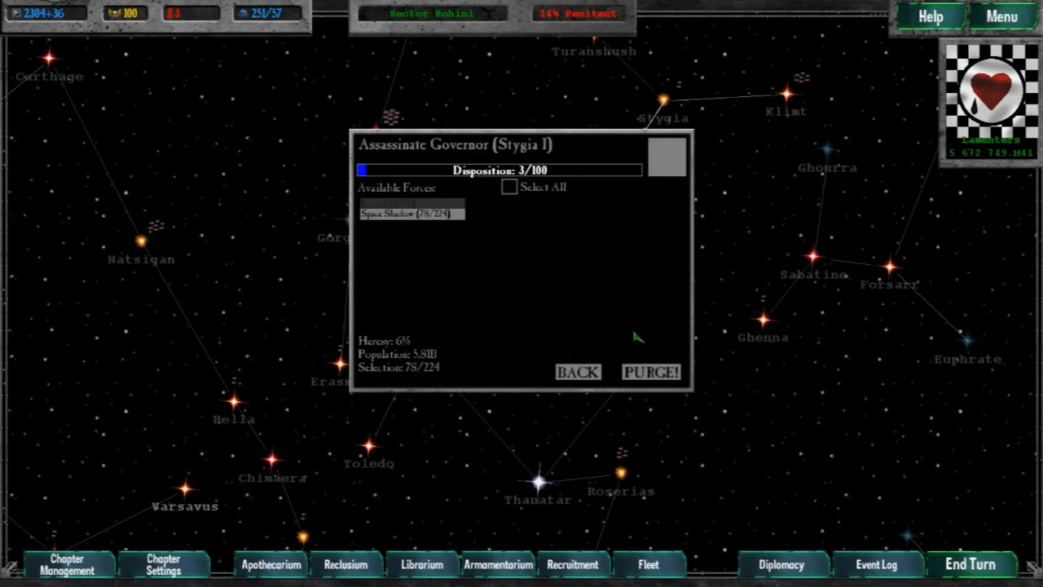
left_click(652, 371)
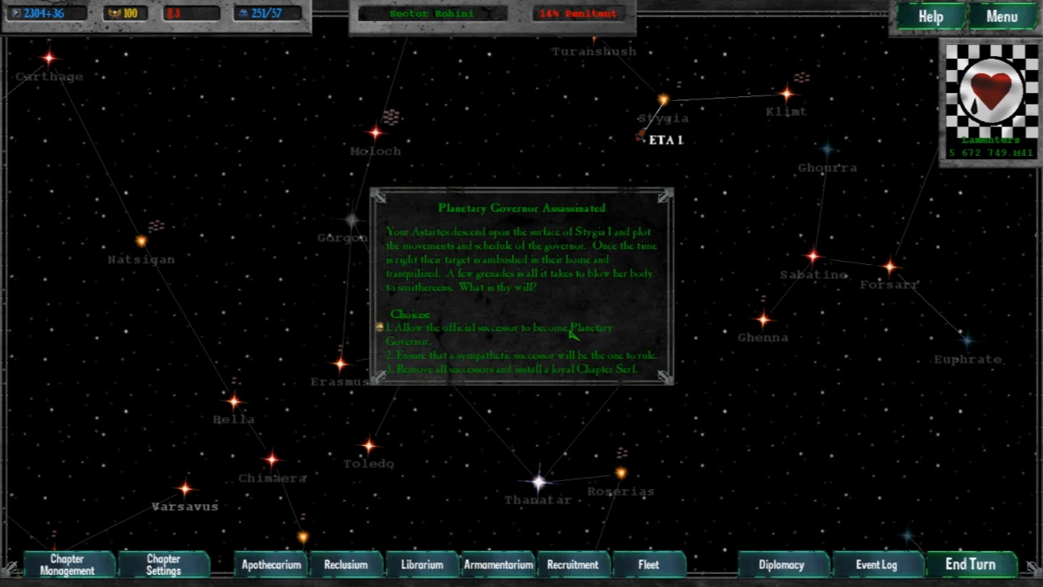
left_click(573, 331)
left_click(572, 334)
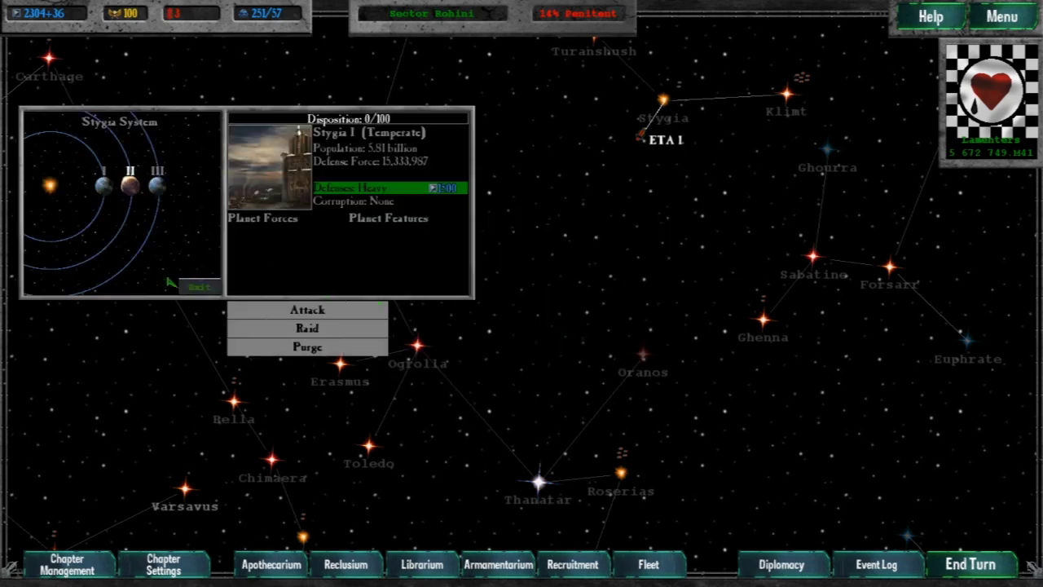
left_click(198, 287)
scroll(367, 326, "down", 1)
left_click(970, 564)
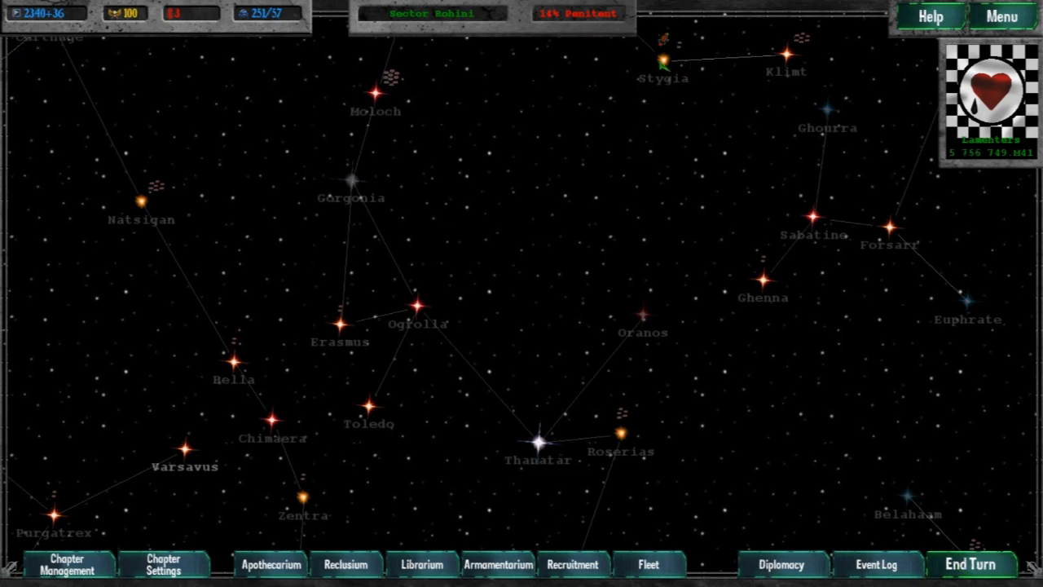
Step: Selectively purge Stygia I with all available forces, bringing its heresy to 0%
left_click(662, 61)
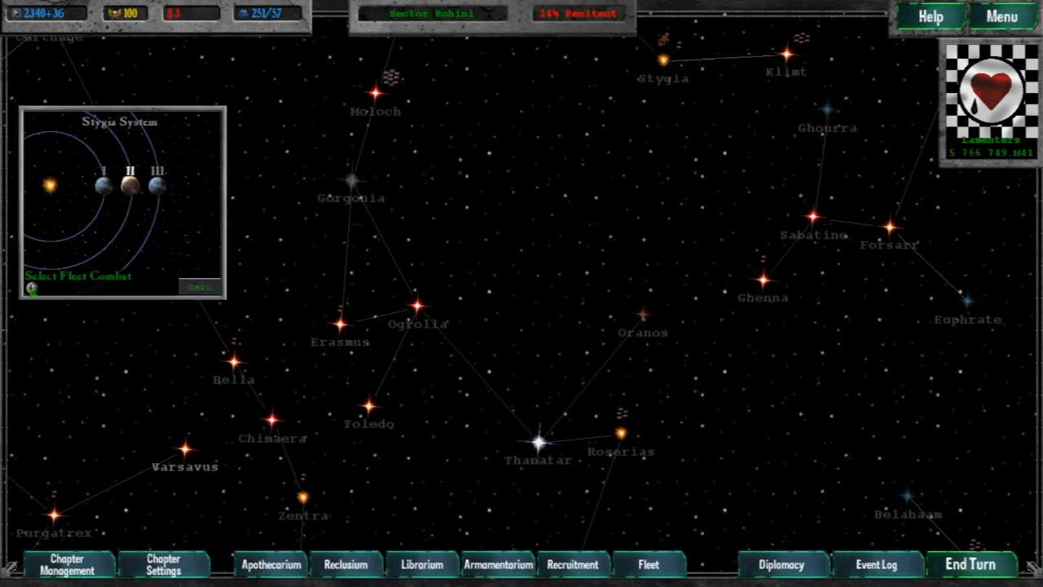
left_click(103, 186)
left_click(314, 356)
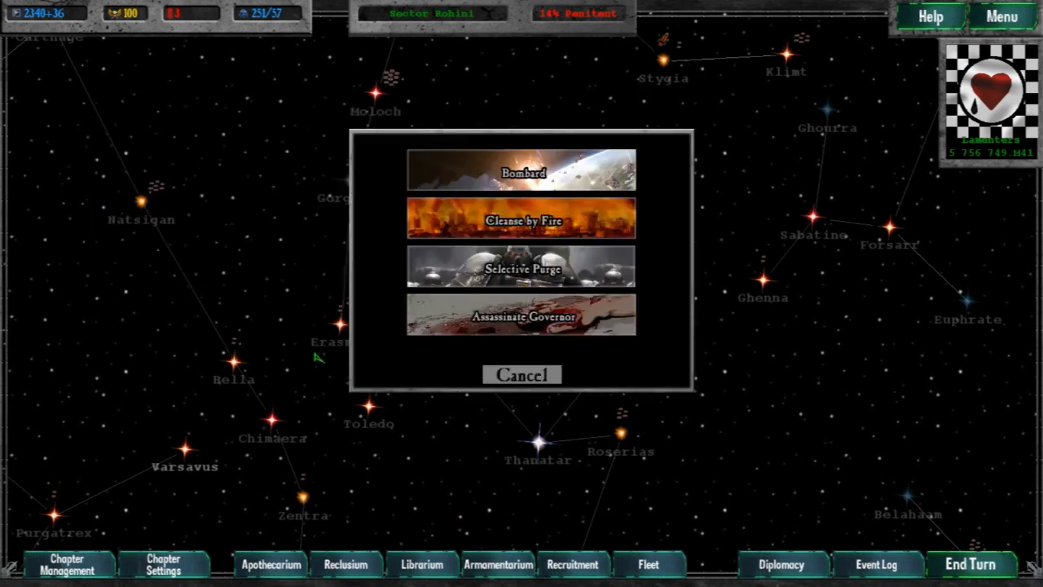
left_click(522, 269)
left_click(513, 190)
left_click(650, 371)
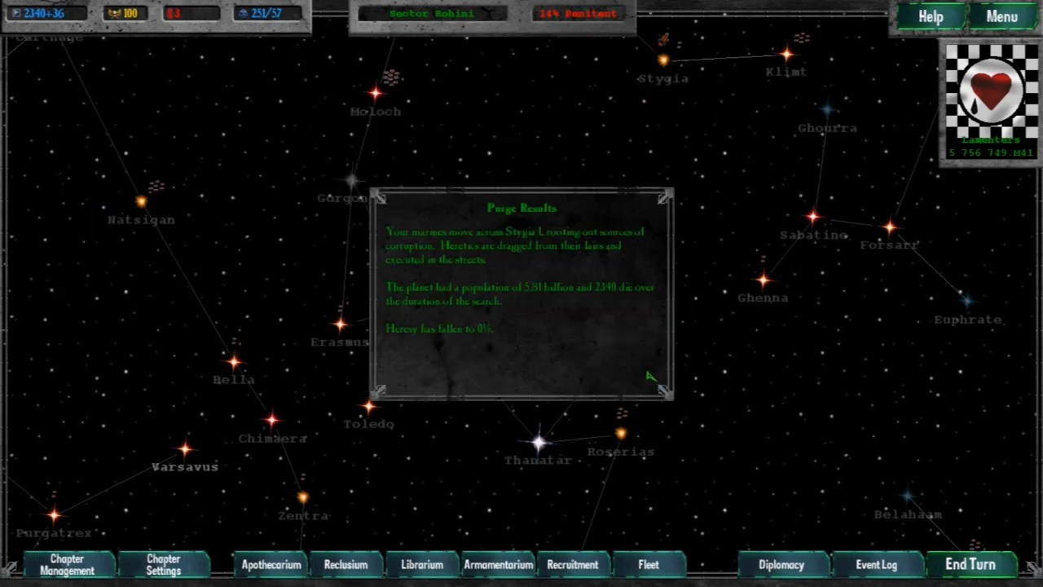
left_click(598, 359)
left_click(620, 294)
scroll(521, 326, "down", 5)
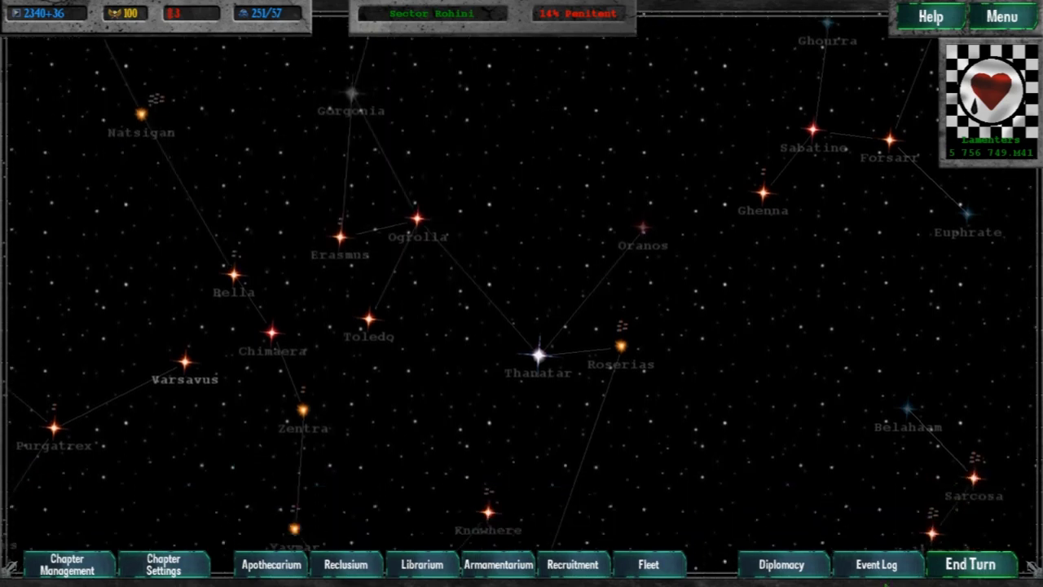
Step: Review the chapter event log, then pan the star map north toward Stygia
left_click(876, 564)
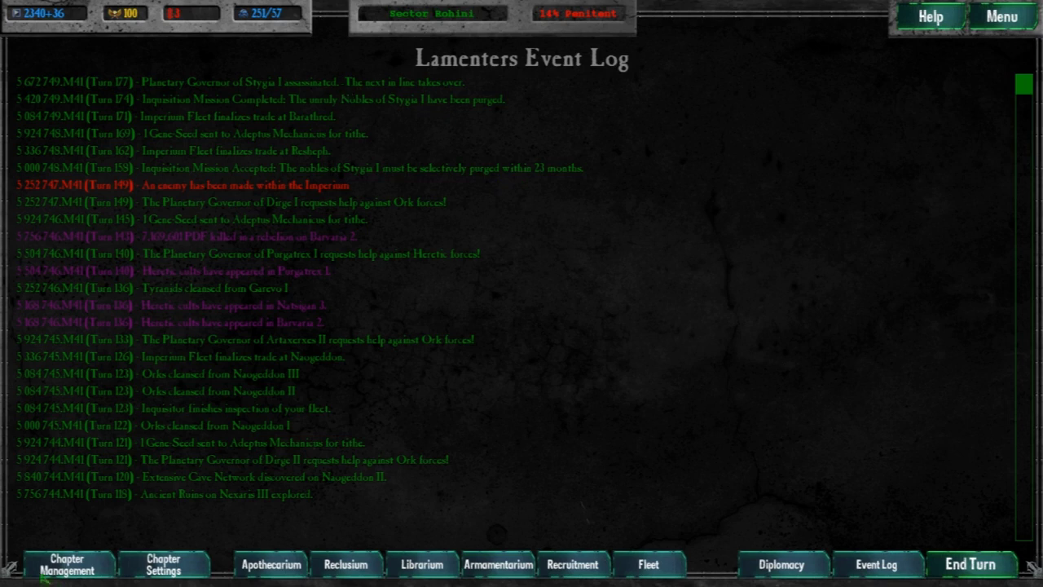
key("F1")
left_click(72, 571)
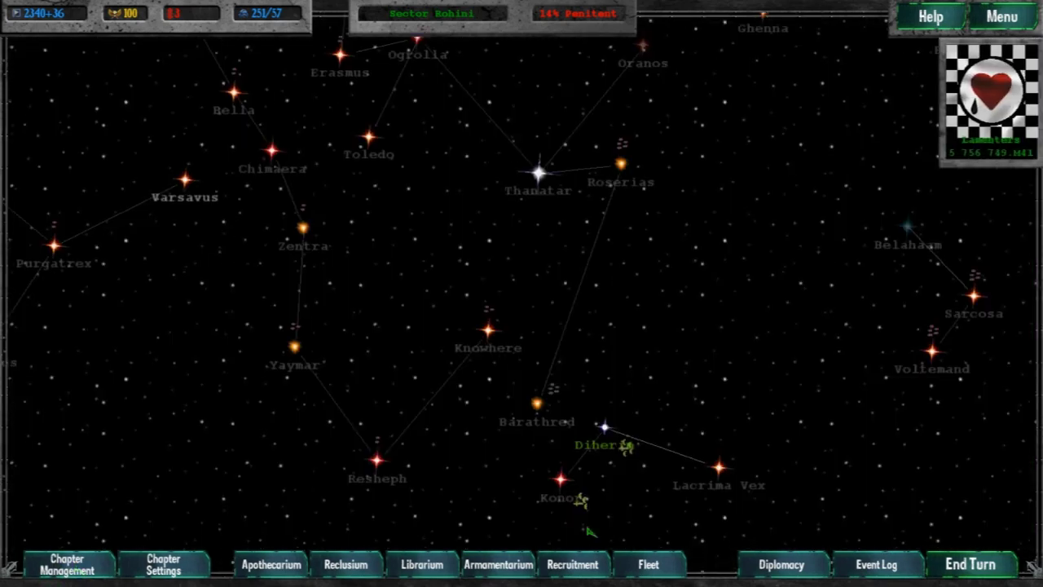
key("Up")
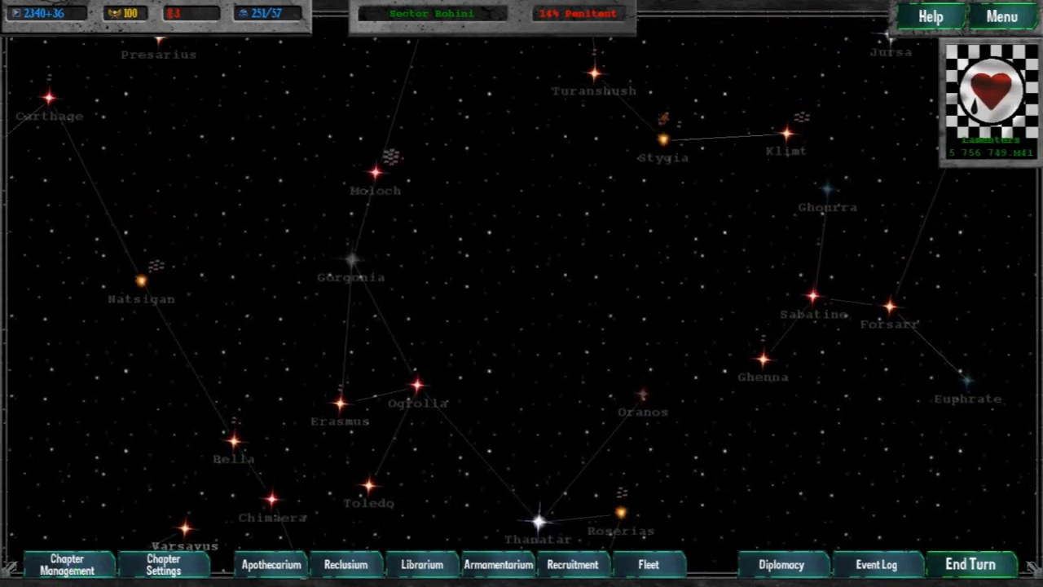
key("Up")
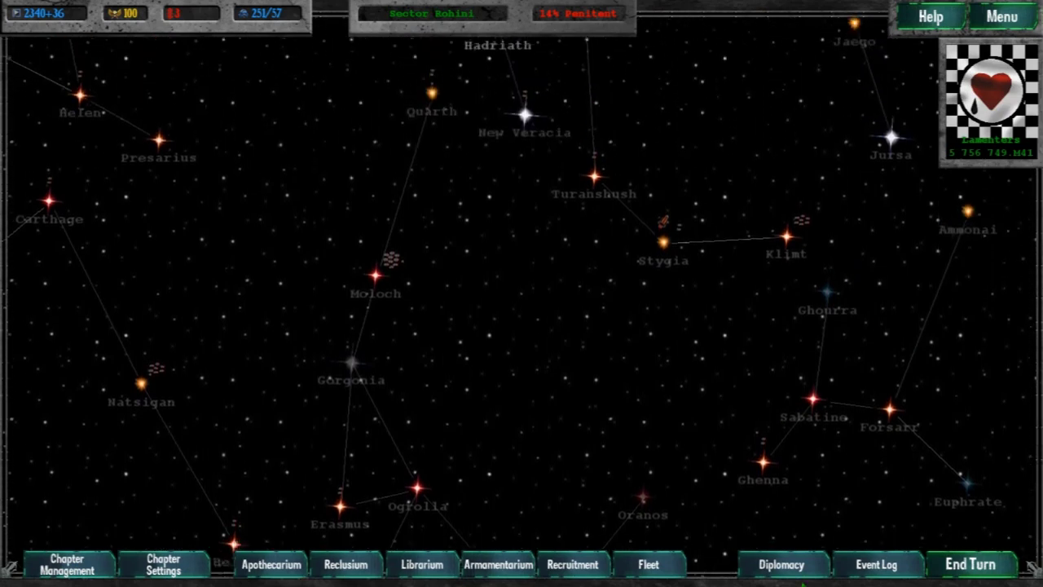
Step: End the turn, dismiss the Sororitas notice, and inspect Stygia III and Stygia I
left_click(983, 566)
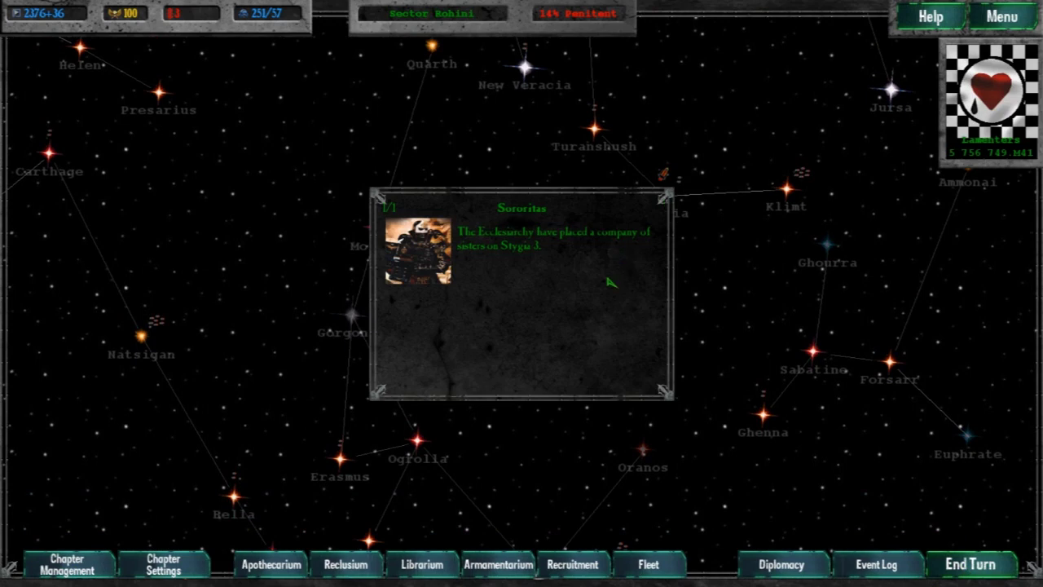
left_click(610, 281)
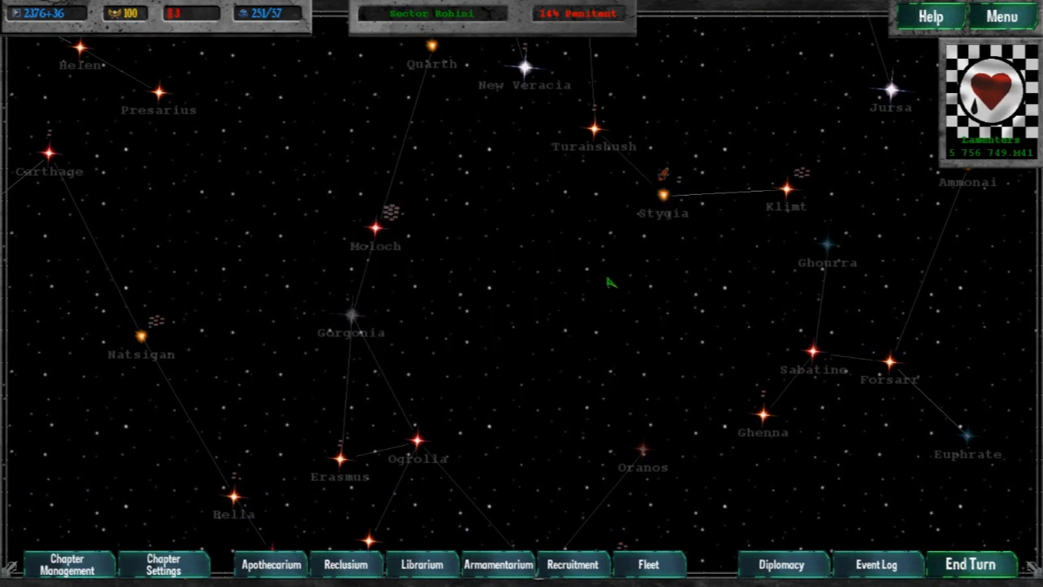
left_click(665, 202)
left_click(157, 186)
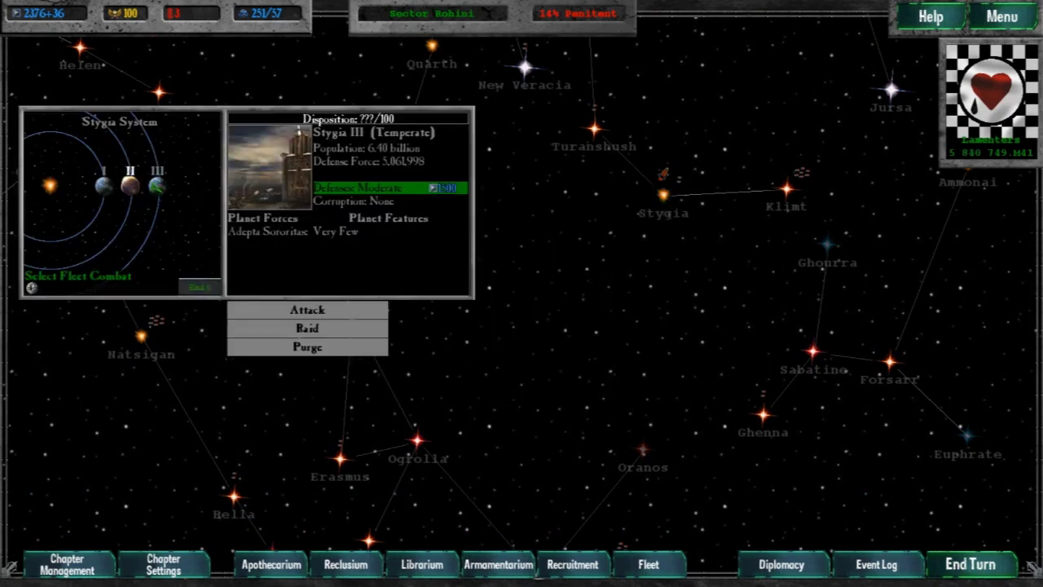
left_click(130, 186)
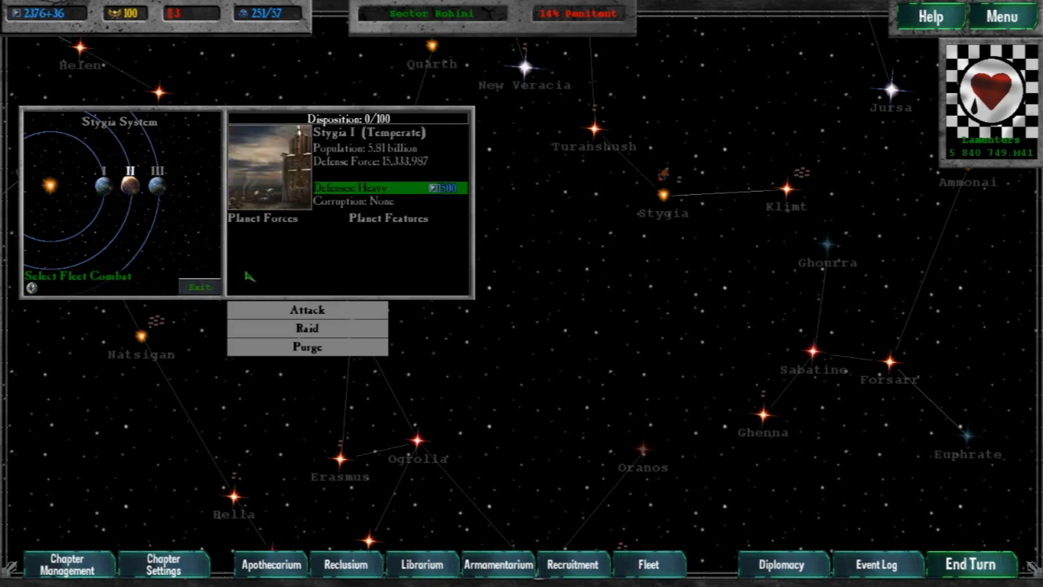
Step: Selectively purge Stygia I with all available forces, holding its heresy at 0%
left_click(307, 347)
left_click(522, 269)
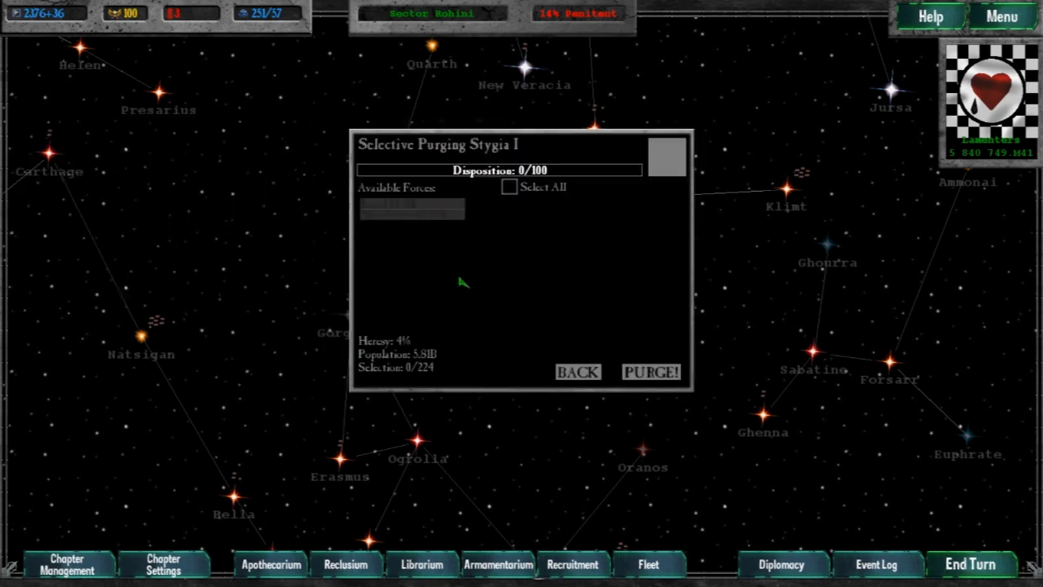
left_click(509, 188)
left_click(651, 372)
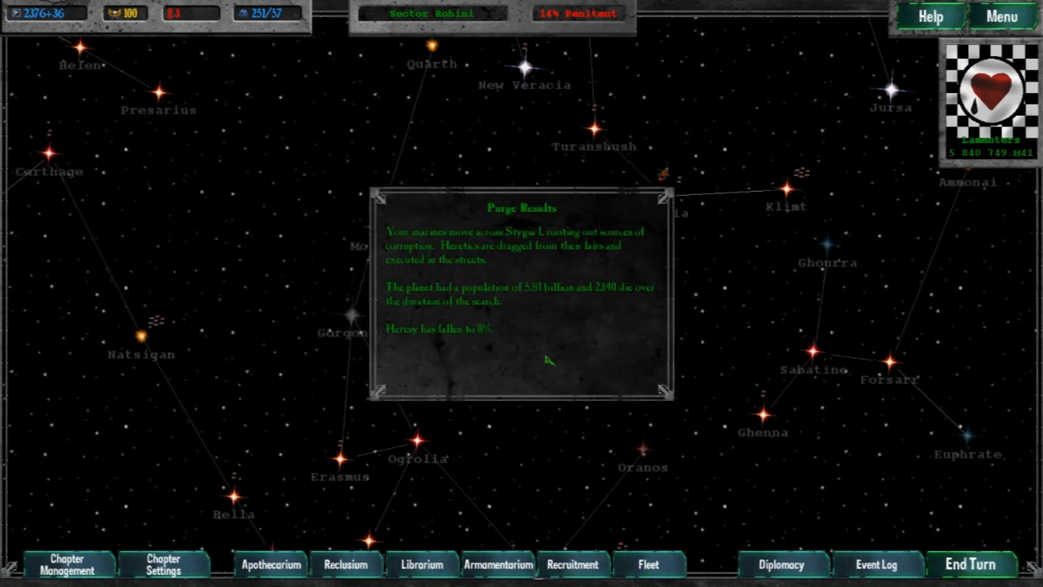
left_click(538, 357)
Step: Advance one turn, then inspect Stygia II, III and I before closing the system view
left_click(199, 286)
scroll(522, 326, "down", 2)
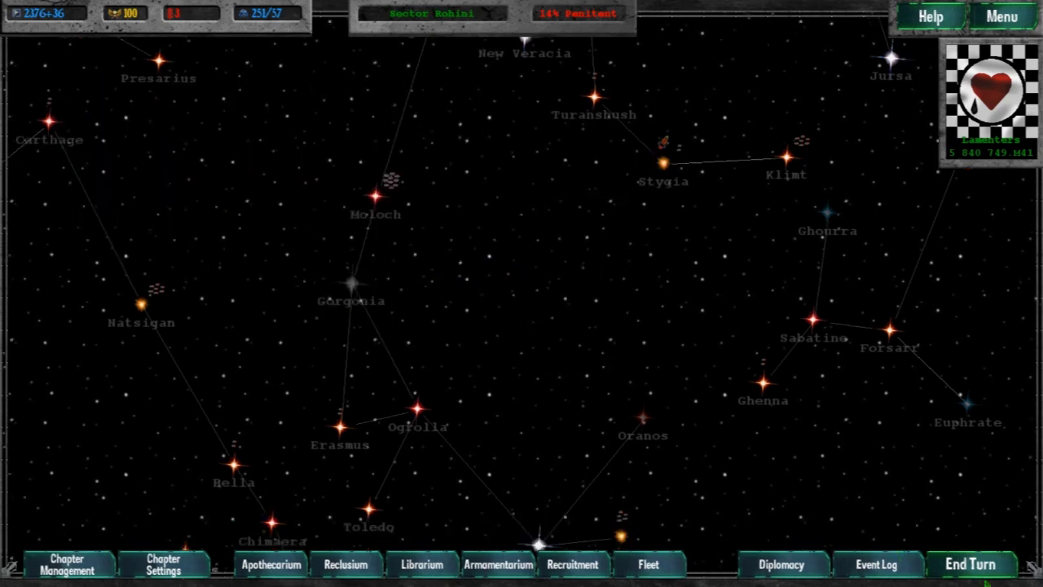
scroll(521, 326, "down", 4)
scroll(521, 326, "down", 4)
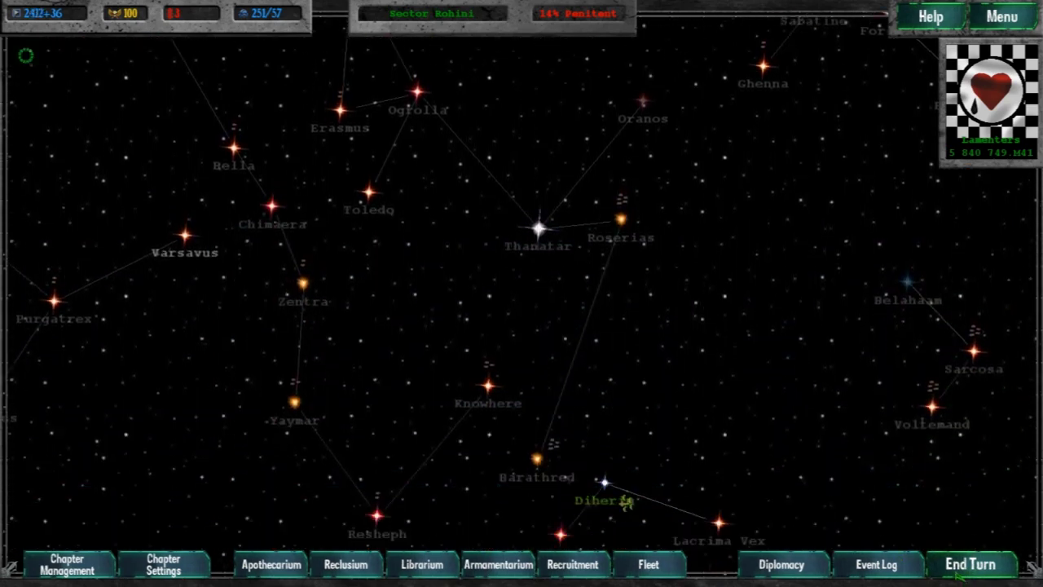
left_click(970, 564)
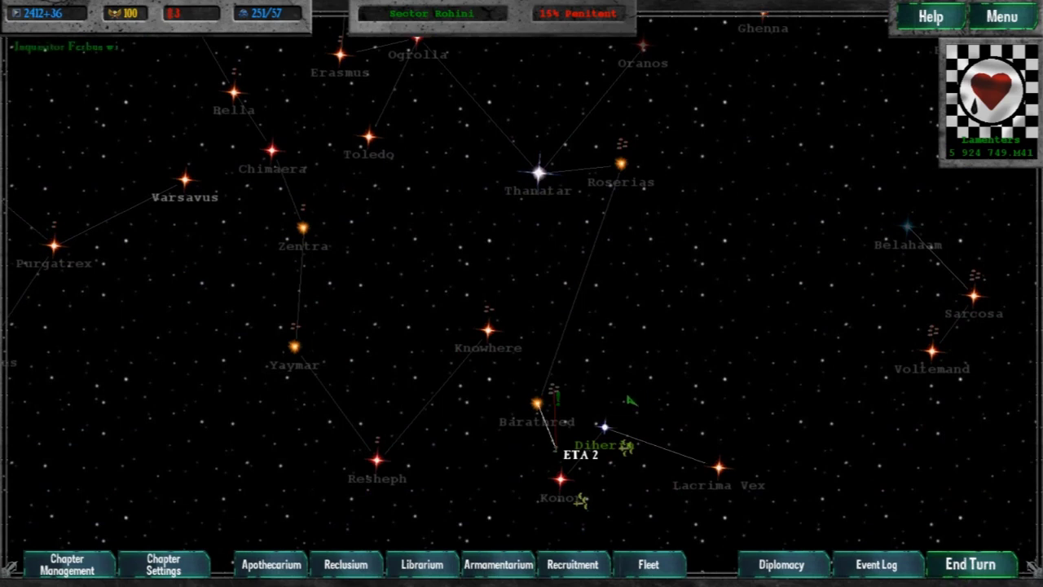
scroll(522, 293, "up", 4)
scroll(521, 293, "up", 4)
scroll(522, 293, "up", 4)
left_click(663, 228)
left_click(130, 186)
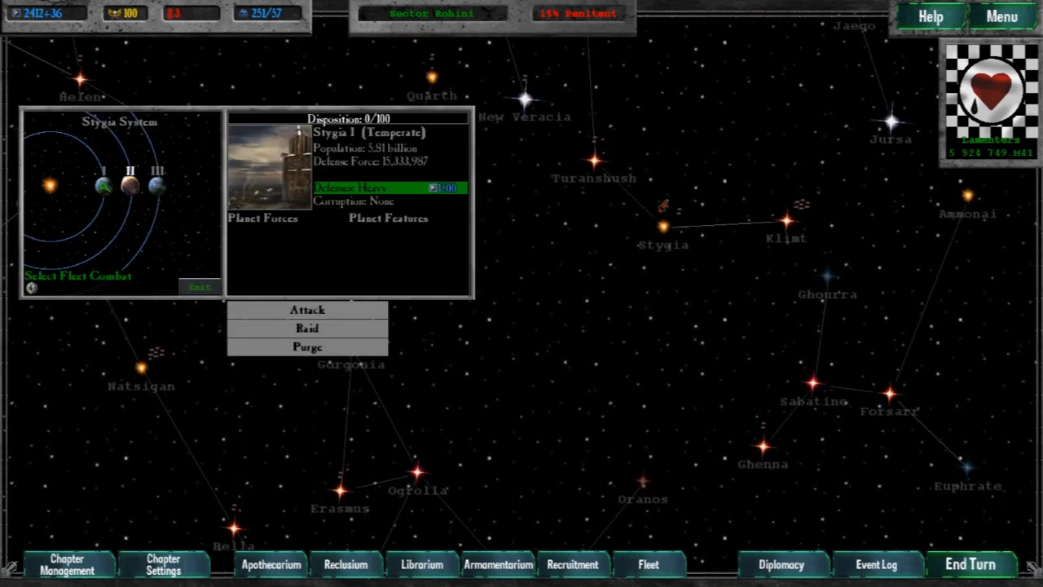
left_click(158, 186)
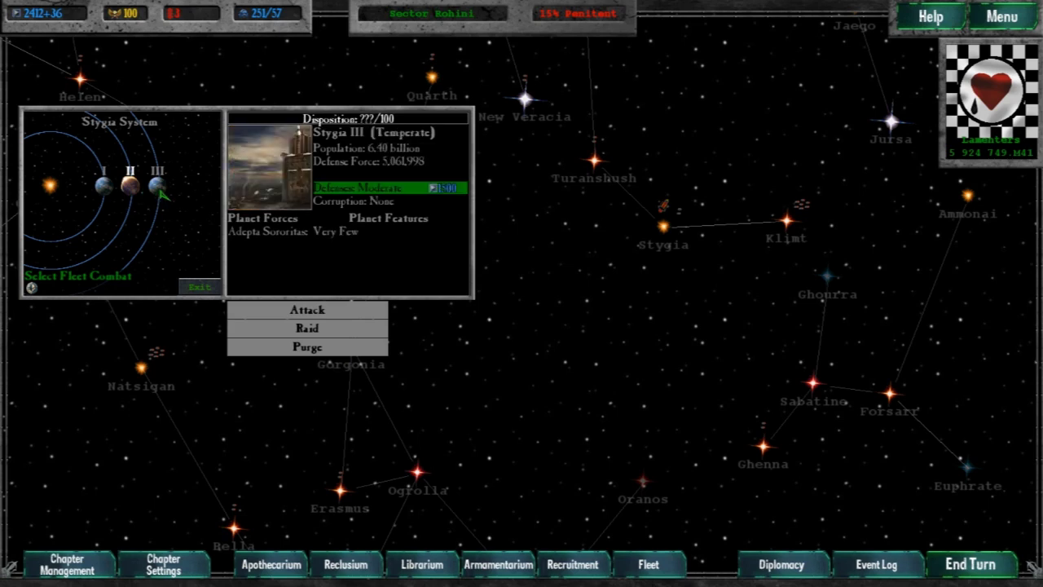
left_click(104, 187)
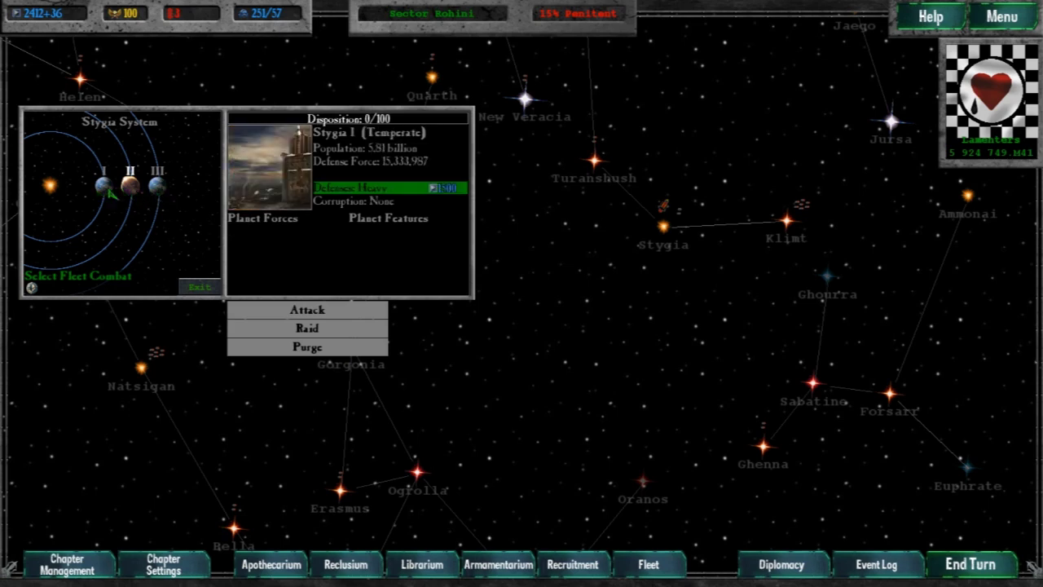
left_click(200, 287)
Step: Check the 1st Company roster in the chapter organization overview
left_click(69, 564)
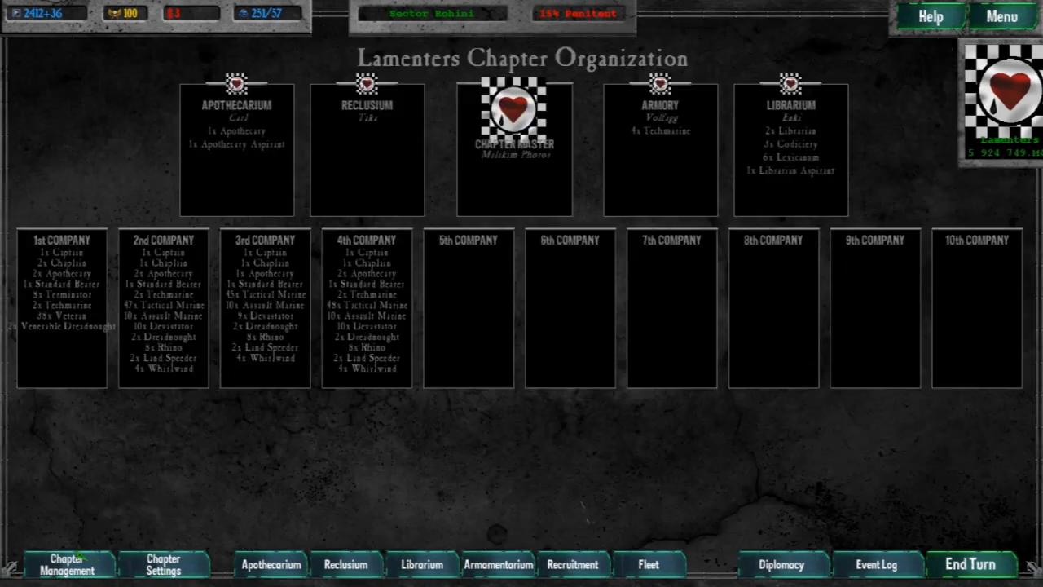
left_click(49, 348)
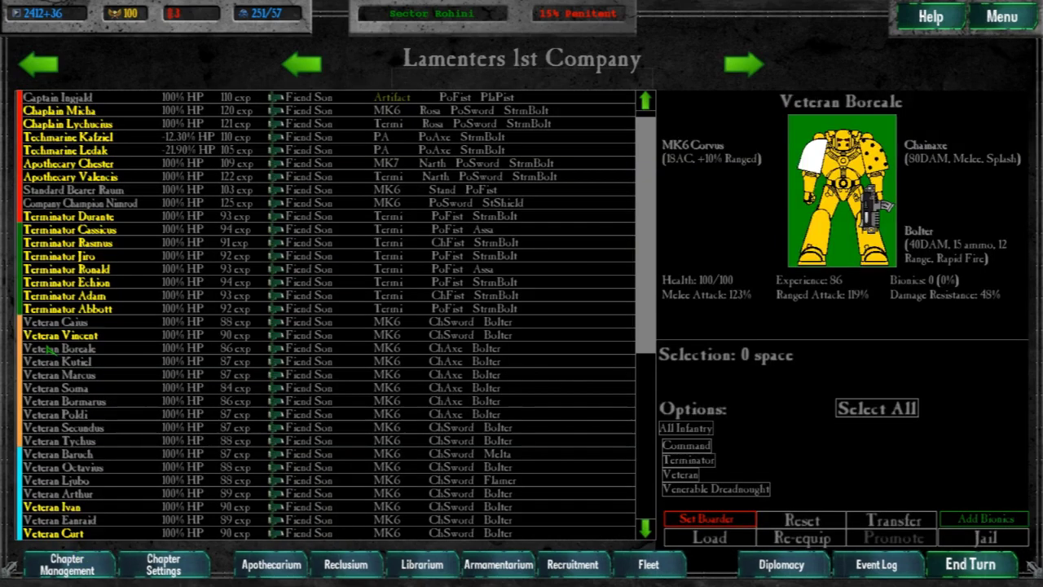
scroll(326, 326, "down", 10)
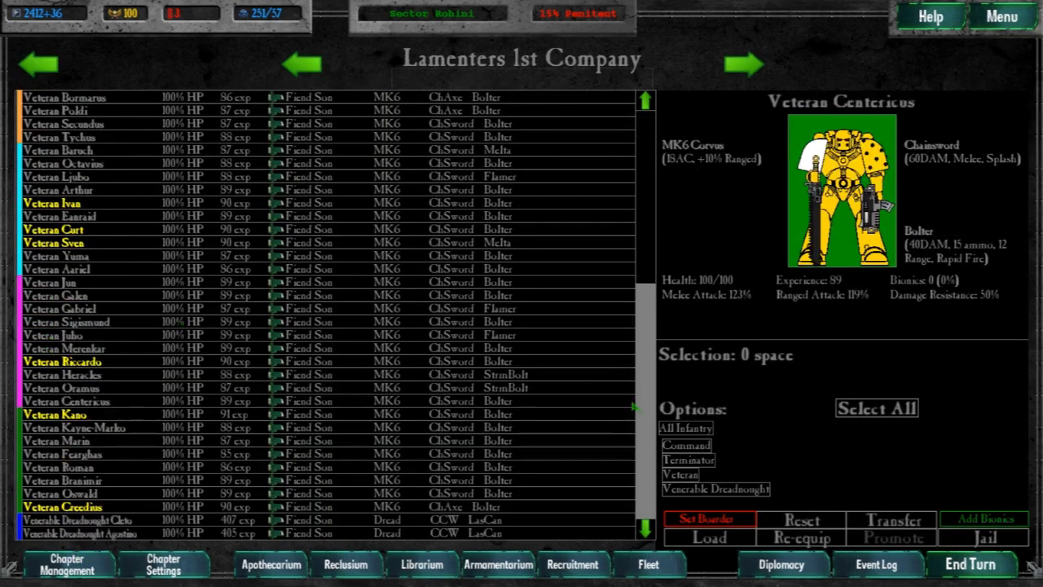
scroll(326, 327, "up", 10)
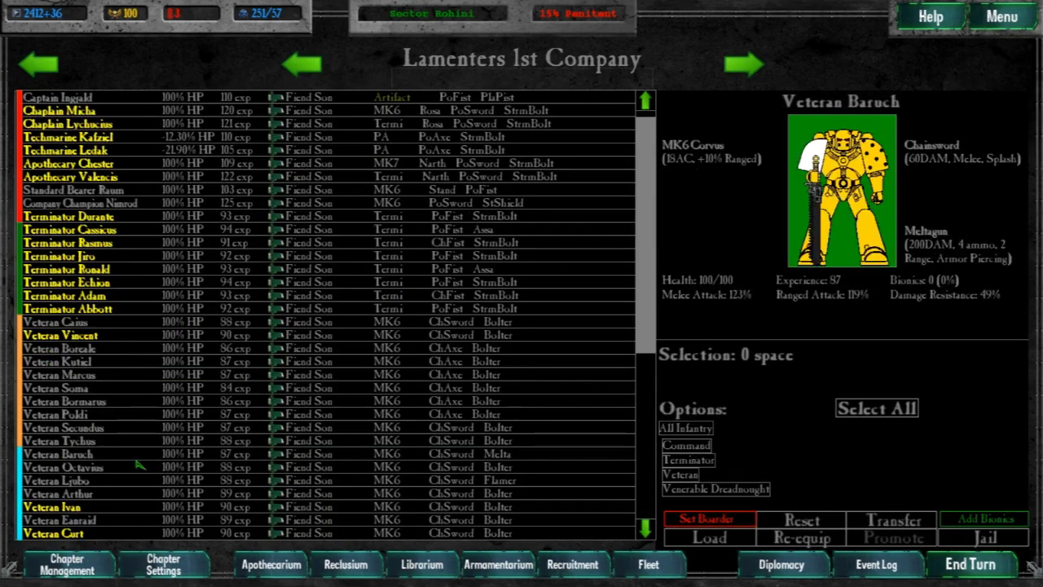
left_click(72, 570)
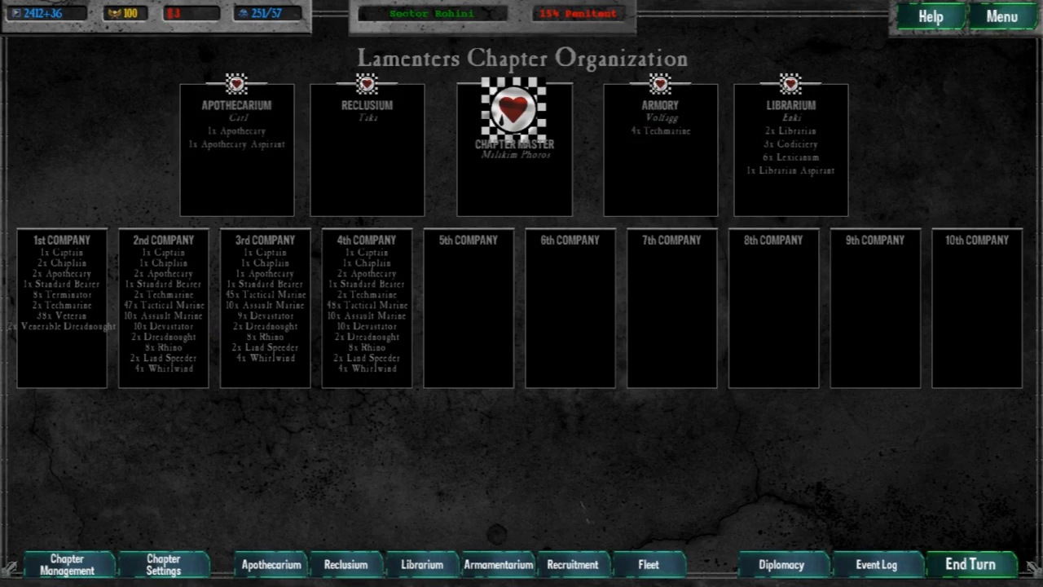
Step: Review the Armamentarium's vehicle and armour stock, then end the turn on the star map
left_click(498, 564)
left_click(789, 56)
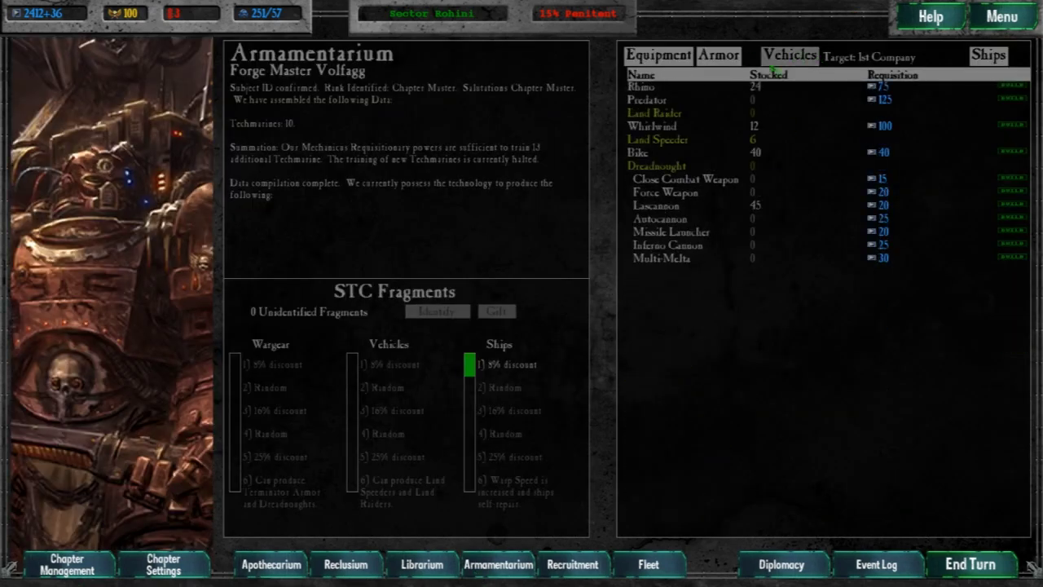
left_click(718, 56)
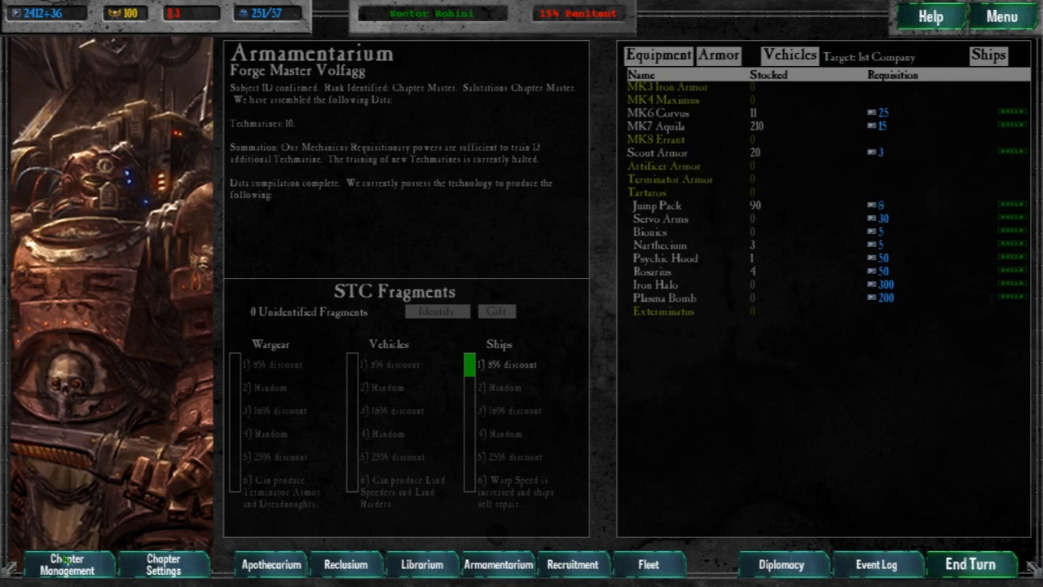
key("Escape")
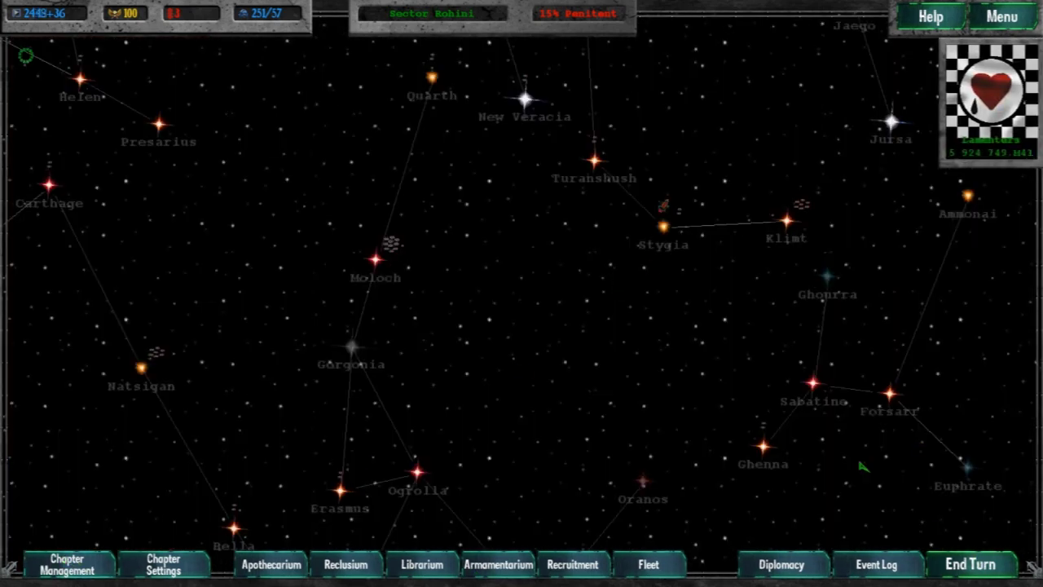
Step: Selectively purge Stygia I with all forces, then check Stygia III and close the system
left_click(665, 230)
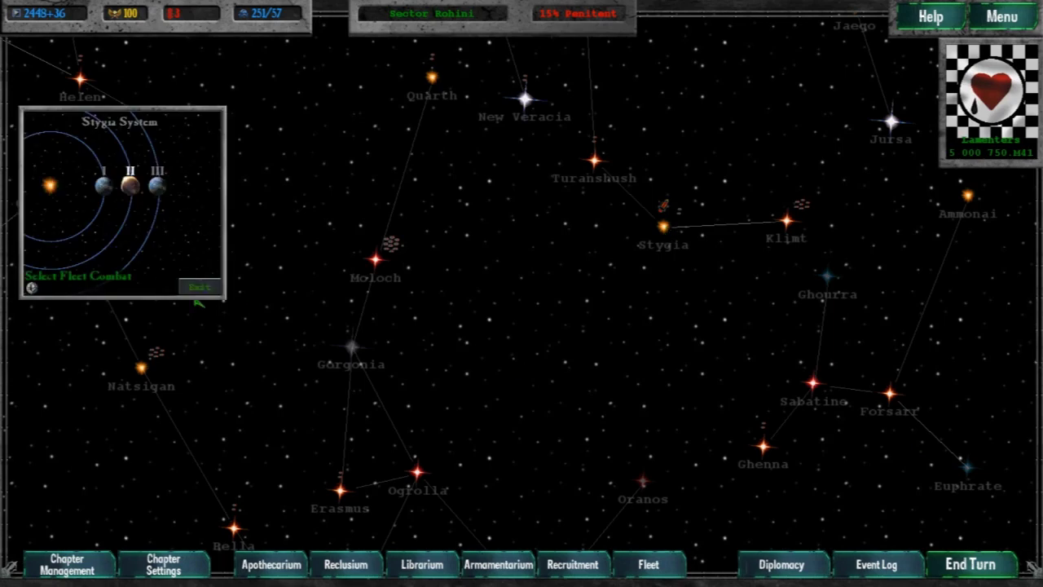
left_click(107, 194)
left_click(315, 375)
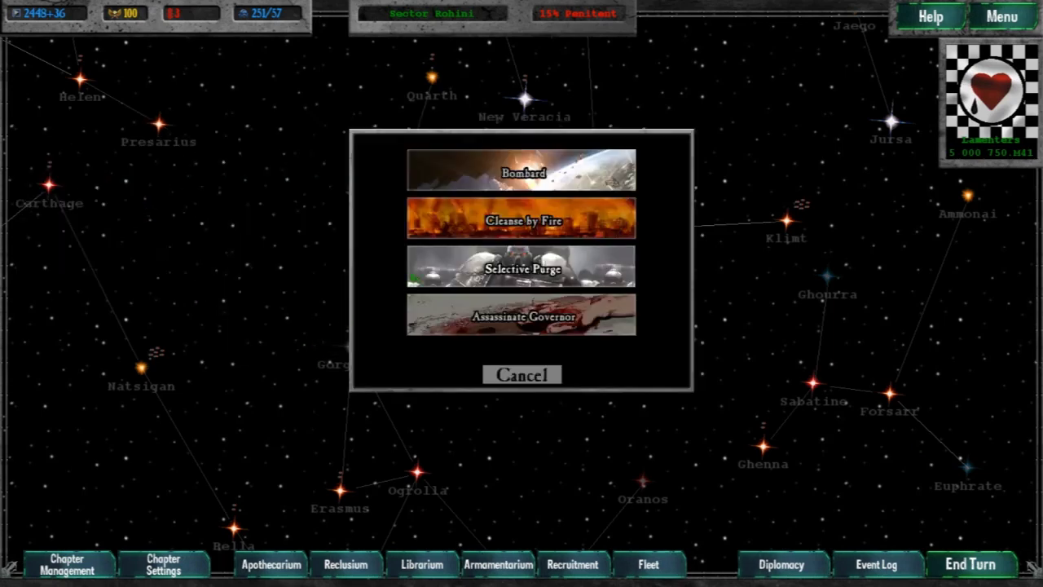
left_click(456, 269)
left_click(508, 188)
left_click(652, 372)
left_click(574, 365)
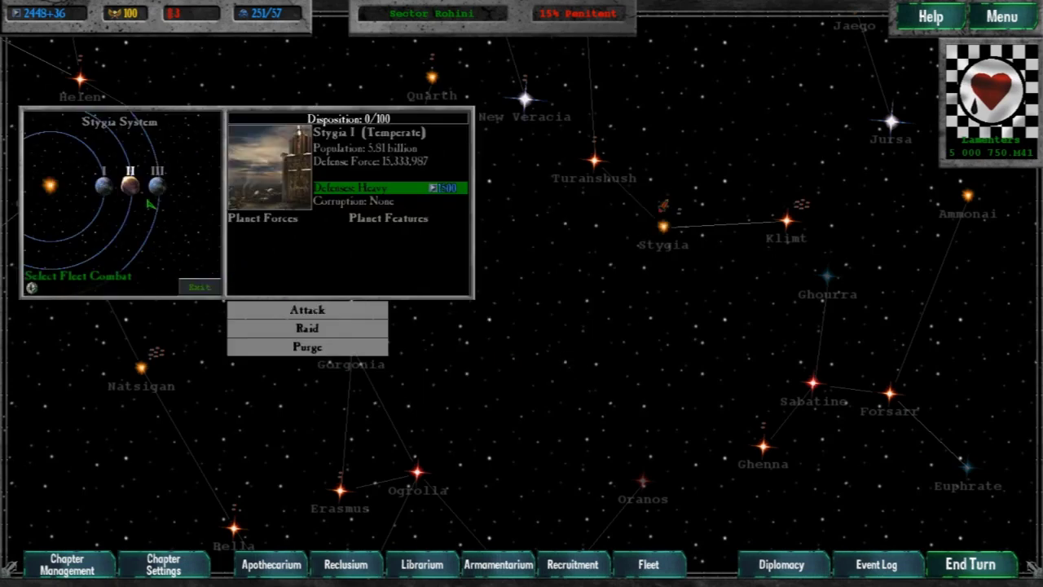
left_click(157, 187)
left_click(199, 287)
scroll(522, 326, "down", 10)
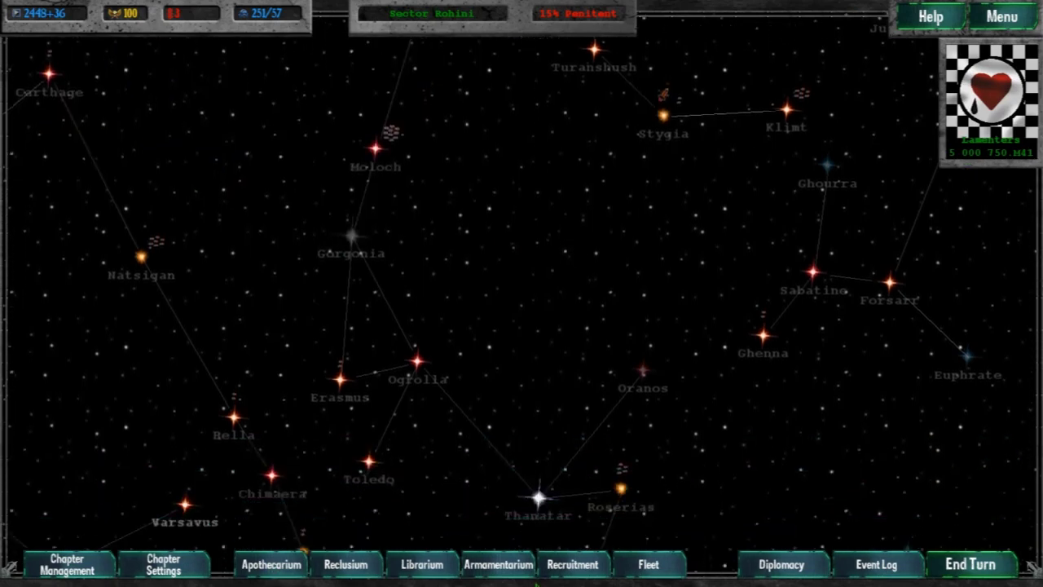
scroll(522, 326, "down", 5)
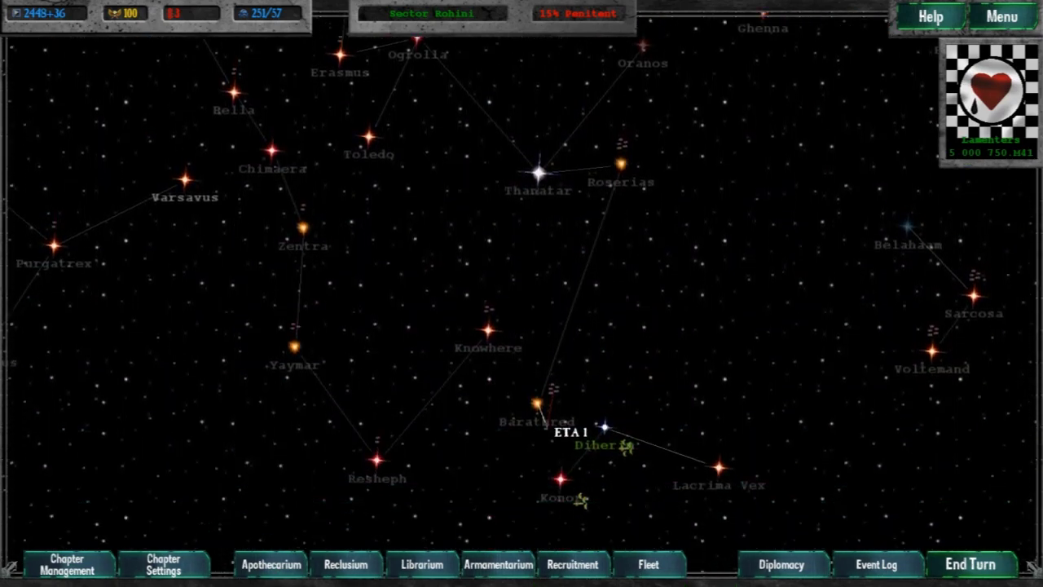
Step: Send the Space Shadow fleet to Klimt and advance turns until it arrives
left_click(972, 564)
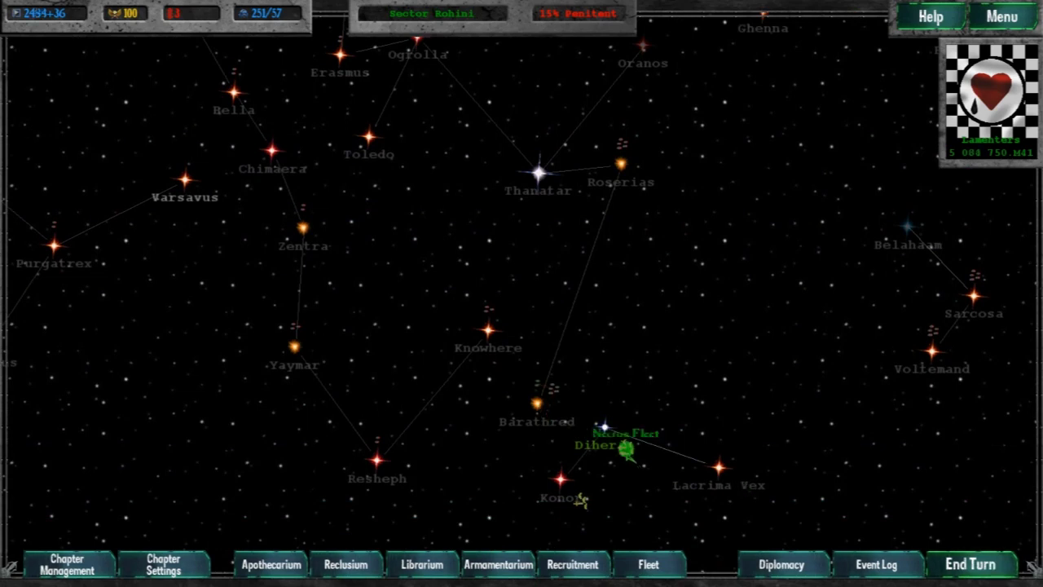
scroll(582, 500, "up", 10)
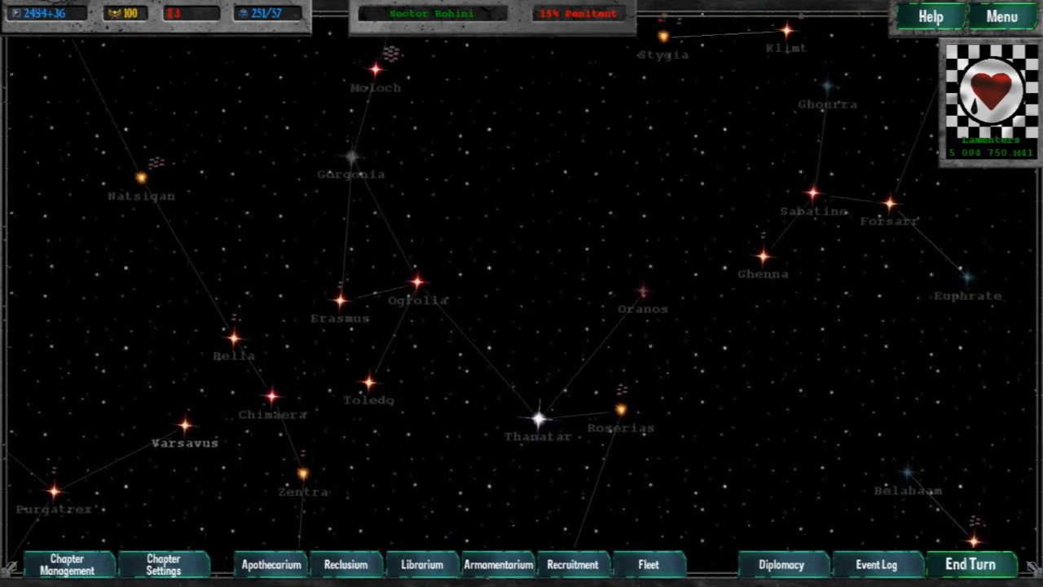
scroll(522, 326, "up", 7)
left_click(680, 195)
right_click(787, 211)
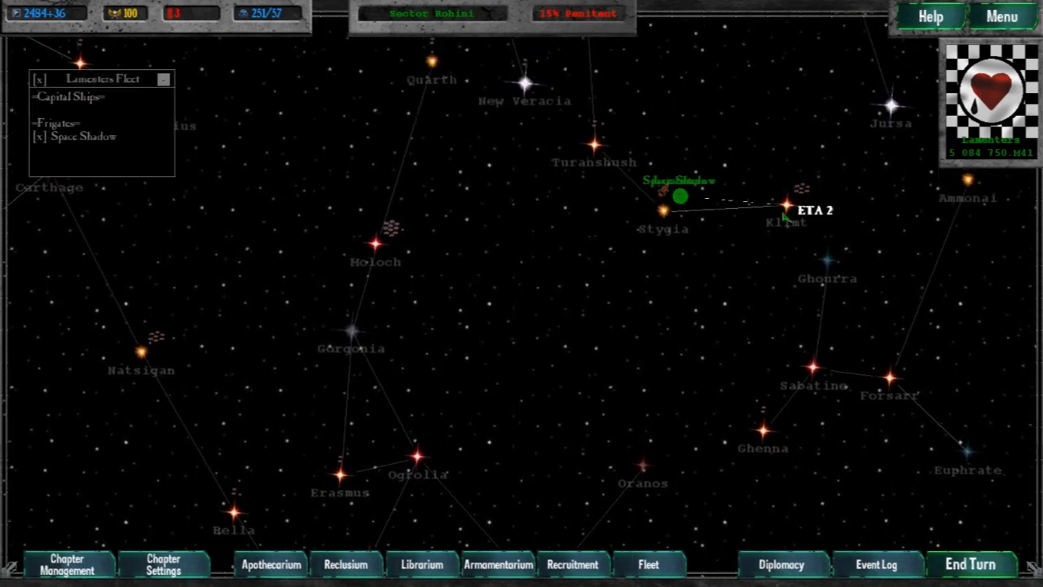
key("Return")
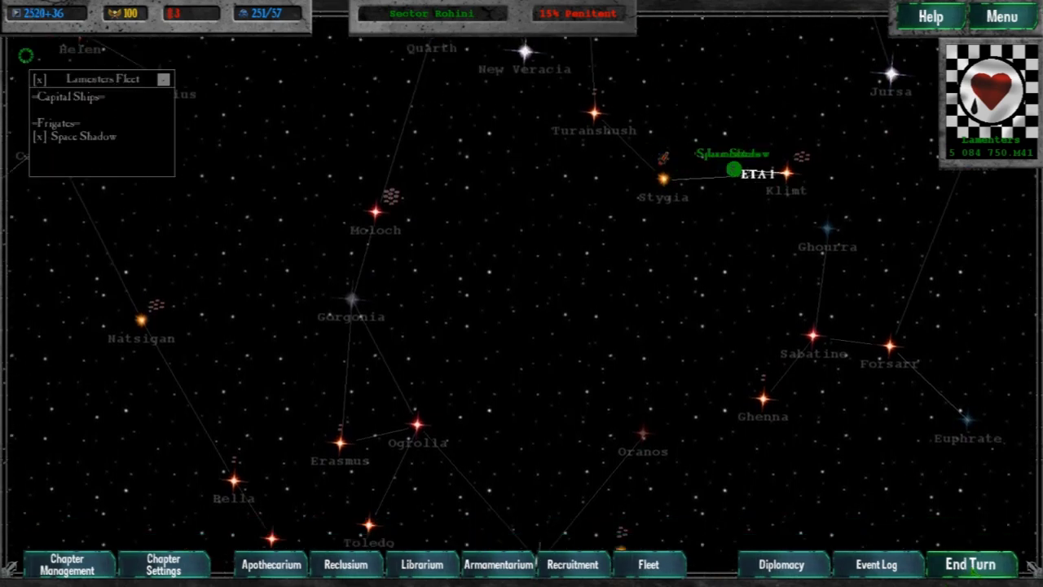
left_click(974, 564)
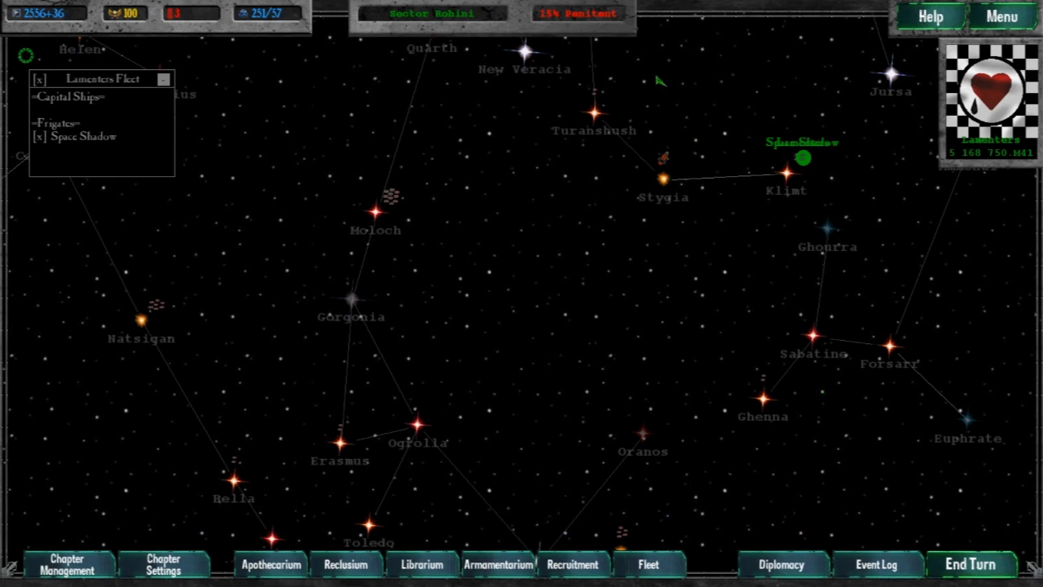
Step: Advance the turn and review Stygia's planets II, I and III
left_click(644, 196)
left_click(664, 181)
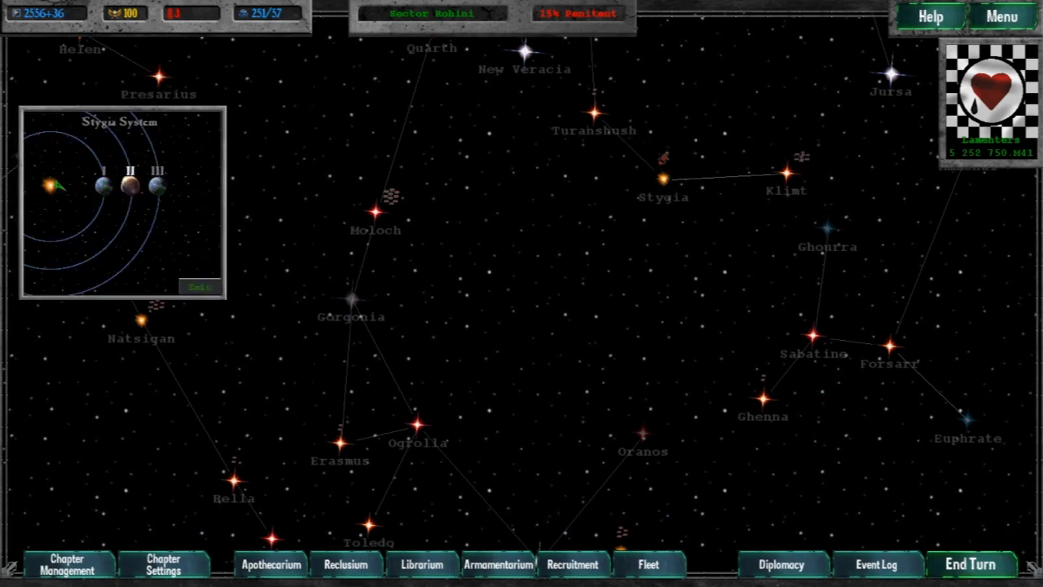
left_click(105, 188)
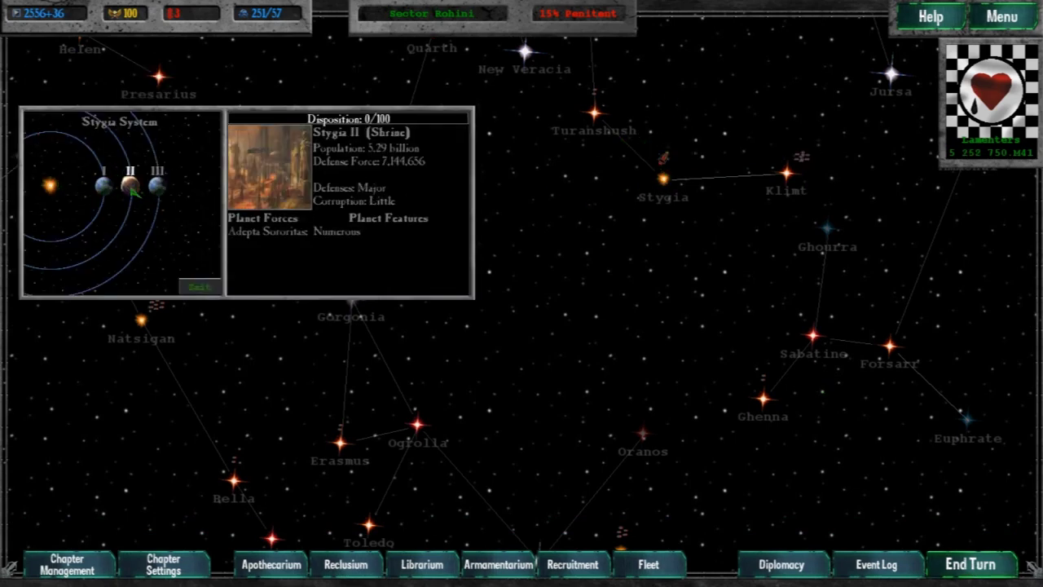
left_click(120, 192)
left_click(159, 189)
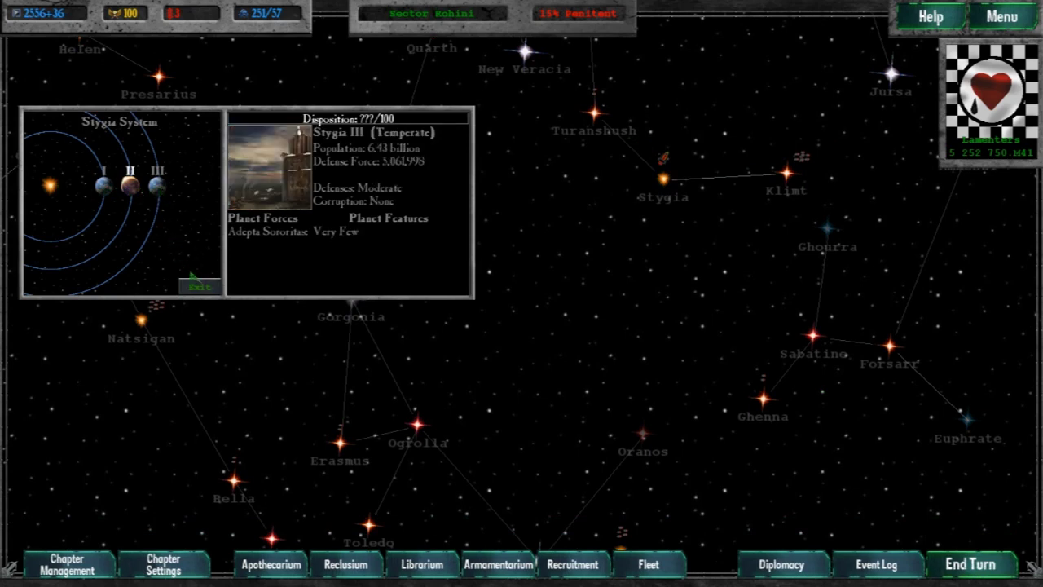
left_click(198, 286)
Step: Inspect Klimt's four worlds, ending on Klimt I's Attack/Raid/Purge options
left_click(788, 176)
left_click(105, 187)
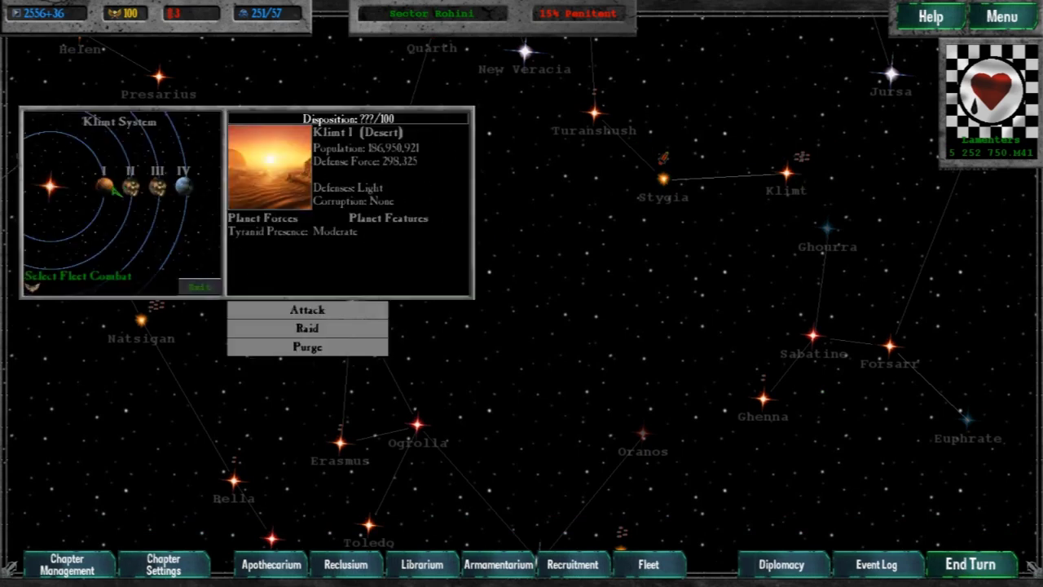
left_click(160, 189)
left_click(106, 187)
left_click(132, 190)
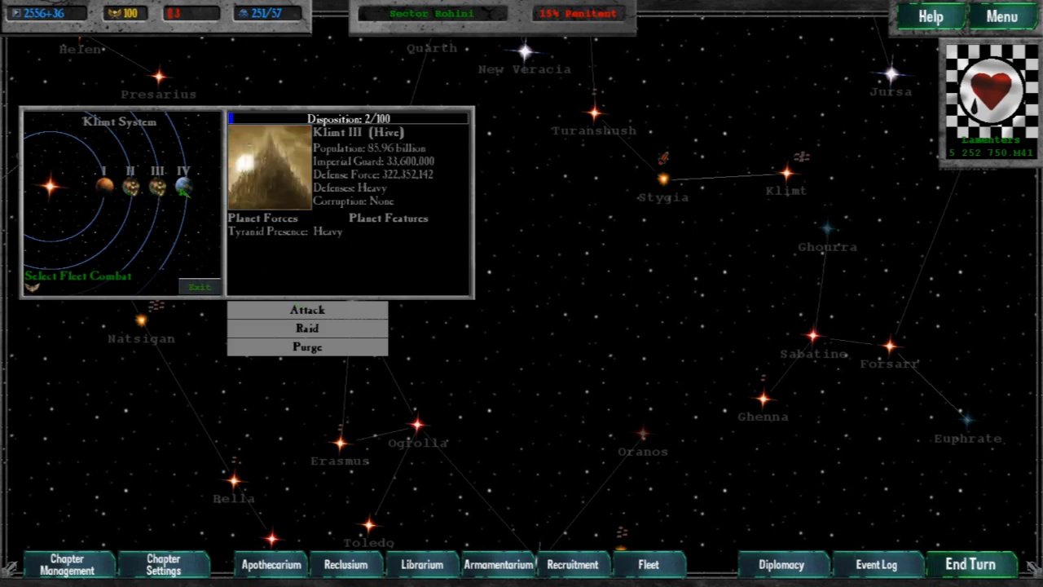
left_click(184, 188)
left_click(108, 189)
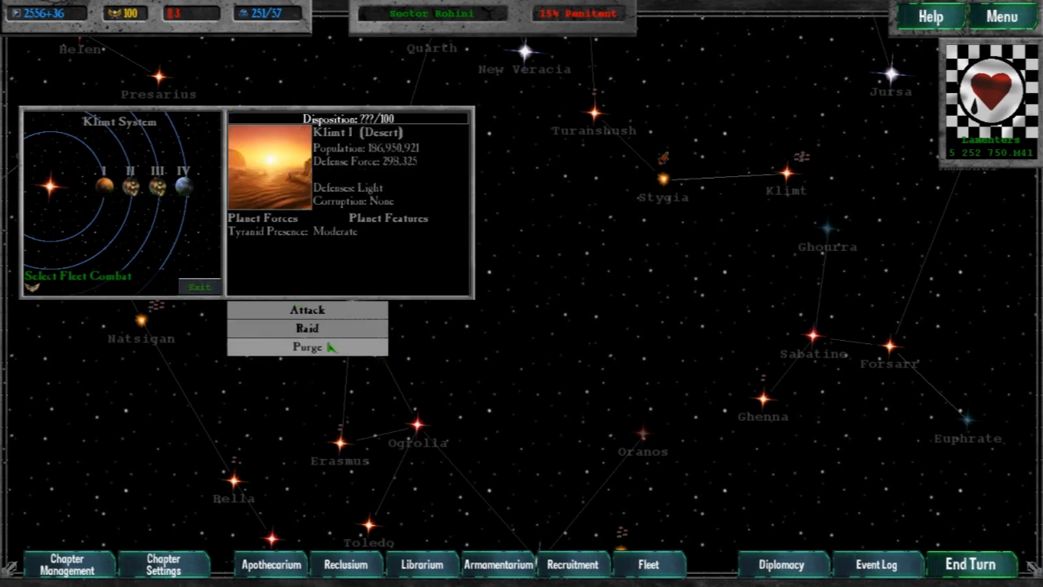
Step: Raid Klimt I with all forces and continue past the battle report
left_click(307, 328)
left_click(511, 183)
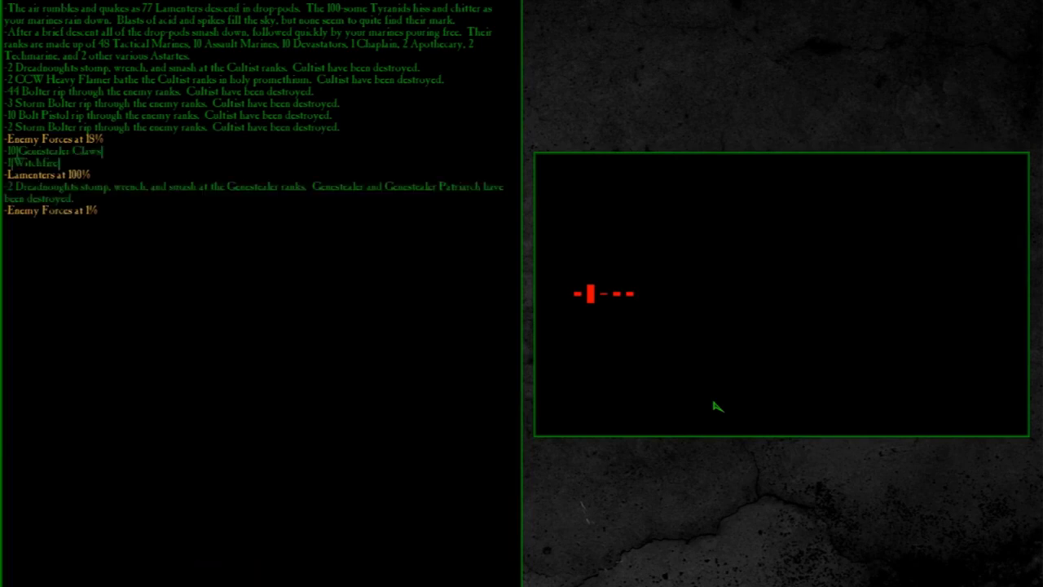
key("Return")
key("Return")
key("Return")
Step: Raid Klimt III with all forces and fight through to victory, leaving Tyranids sparse
left_click(132, 187)
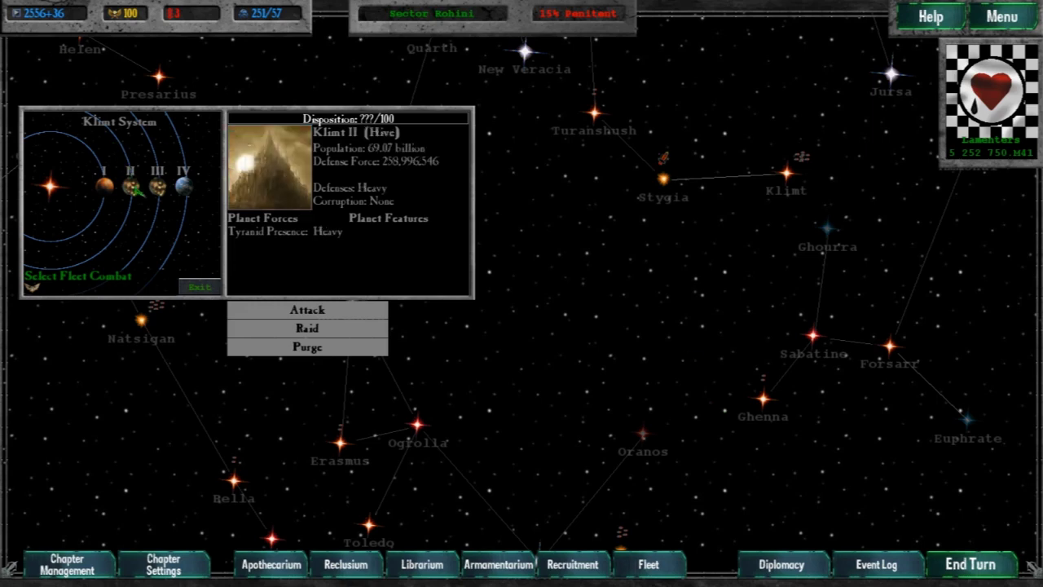
left_click(167, 199)
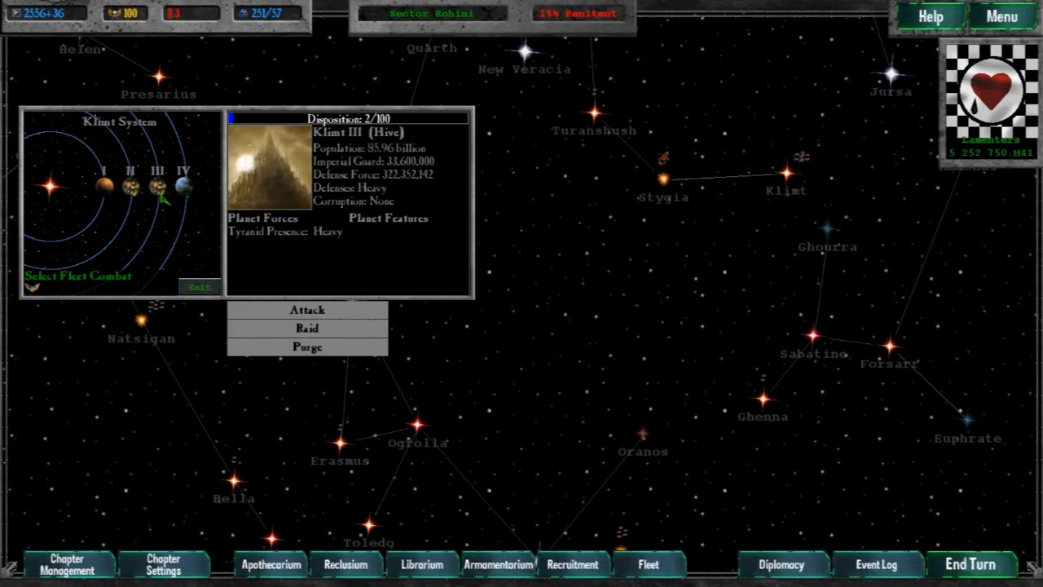
left_click(293, 328)
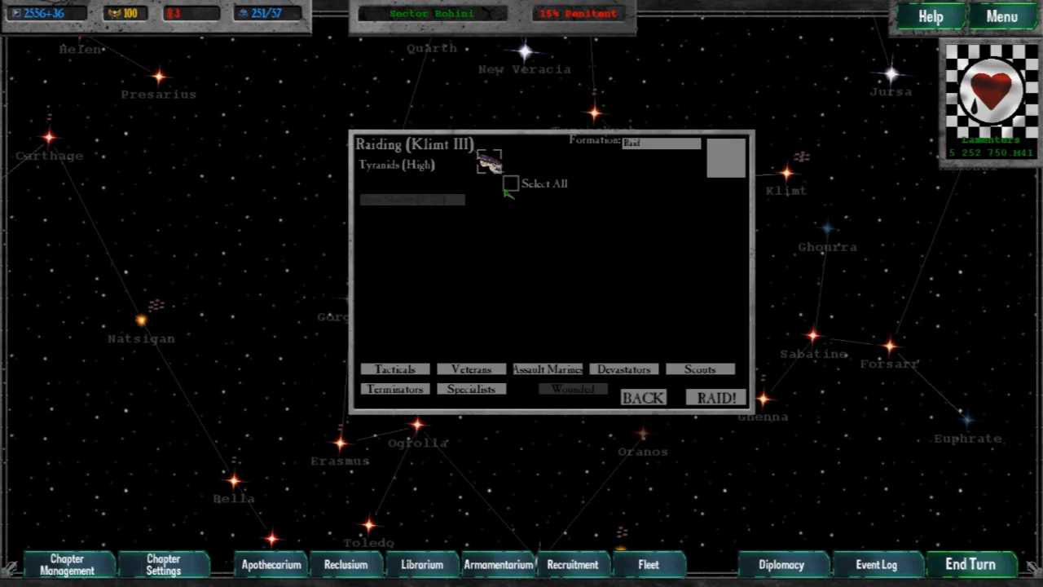
left_click(510, 184)
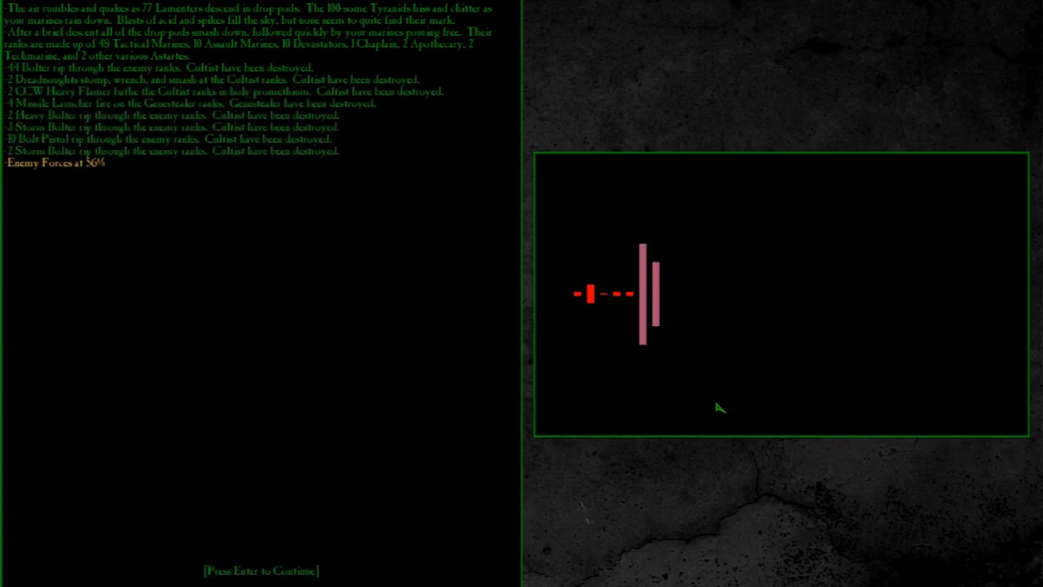
key("Return")
key("Return")
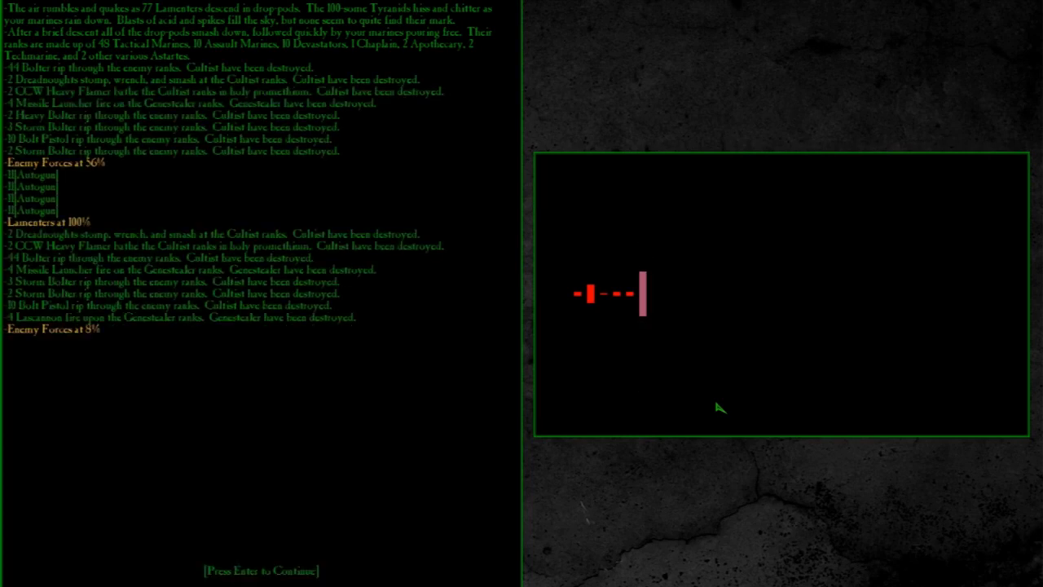
key("Return")
key("Return")
key("Return")
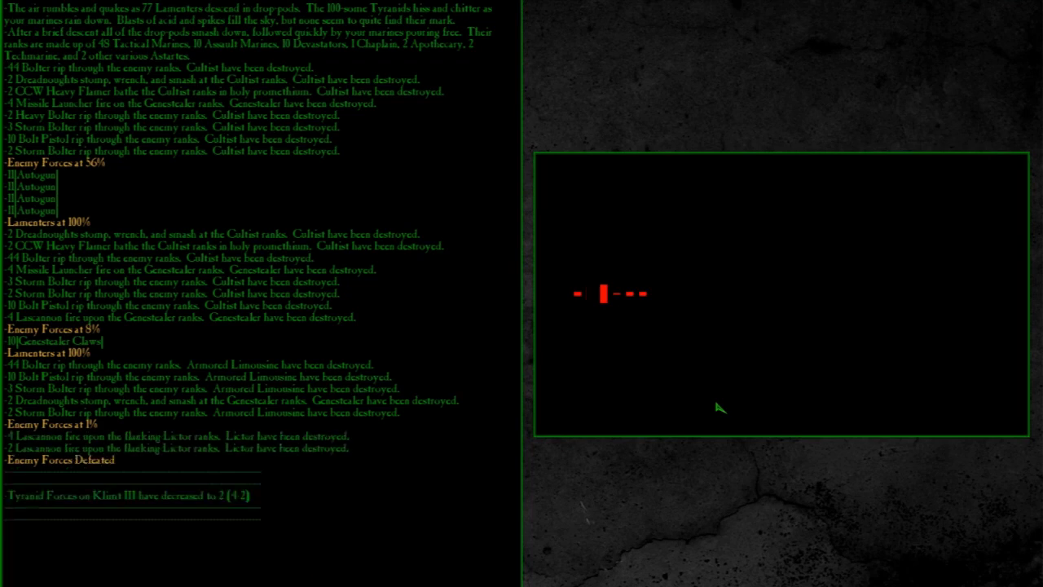
key("Return")
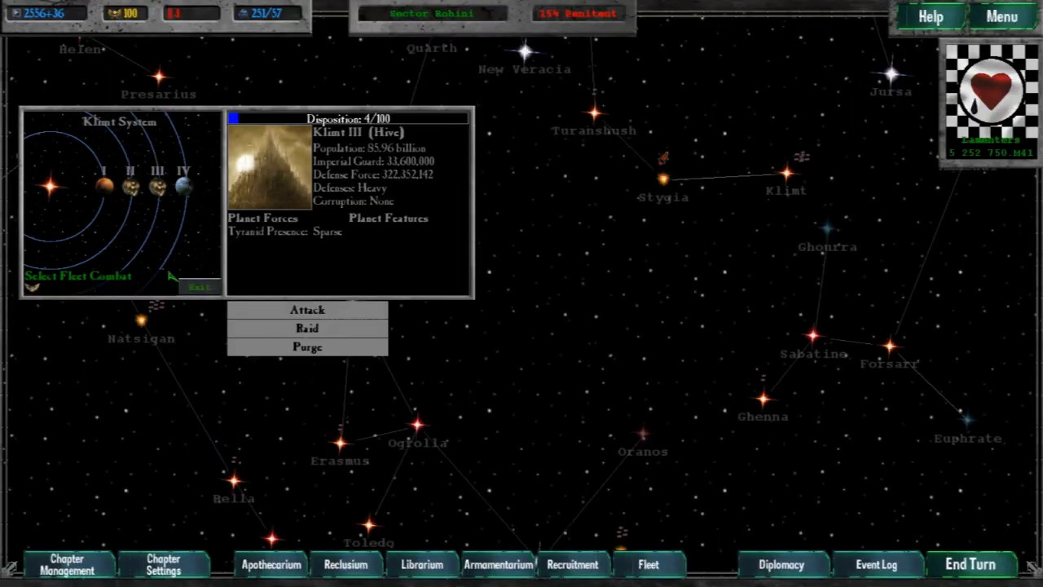
Step: End the turn, then raid Klimt II with all forces until its Tyranids are defeated
left_click(199, 287)
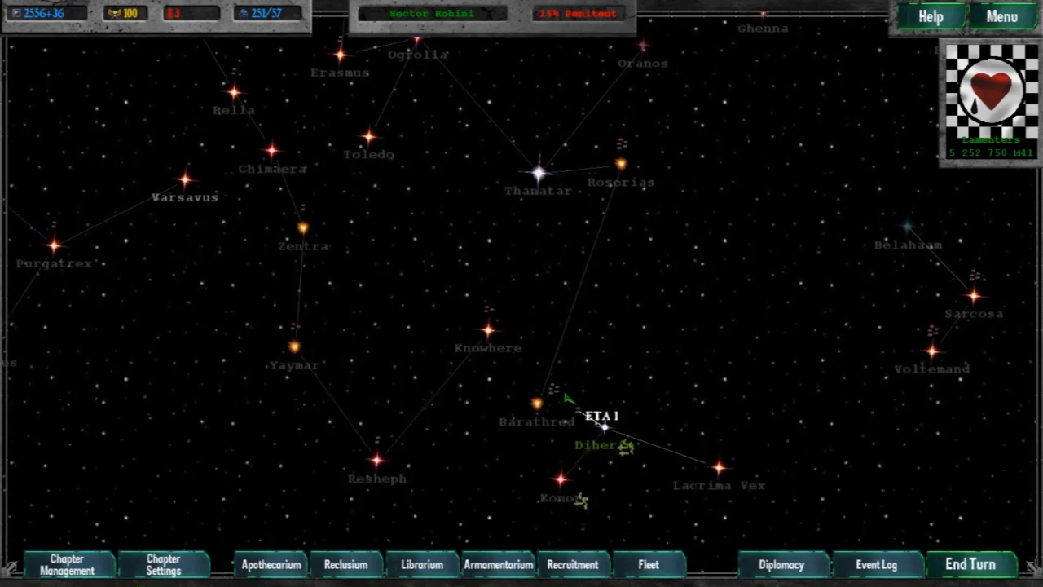
key("Up")
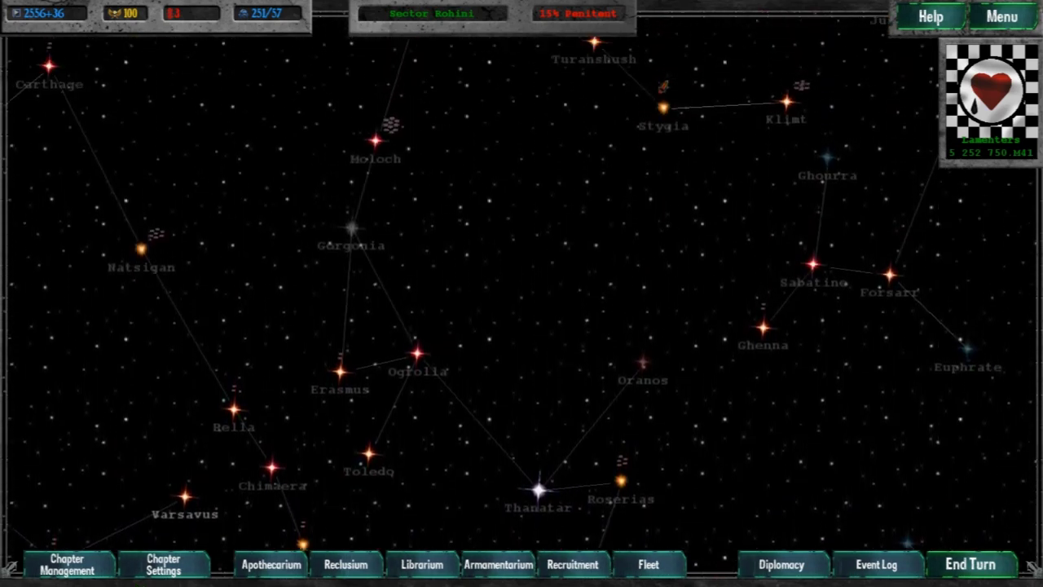
left_click(986, 565)
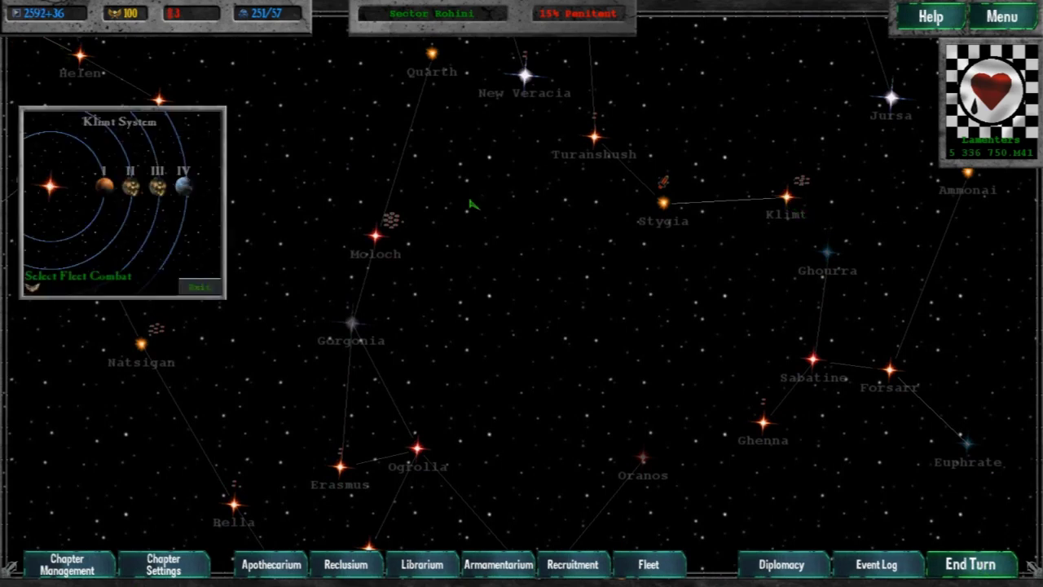
left_click(132, 189)
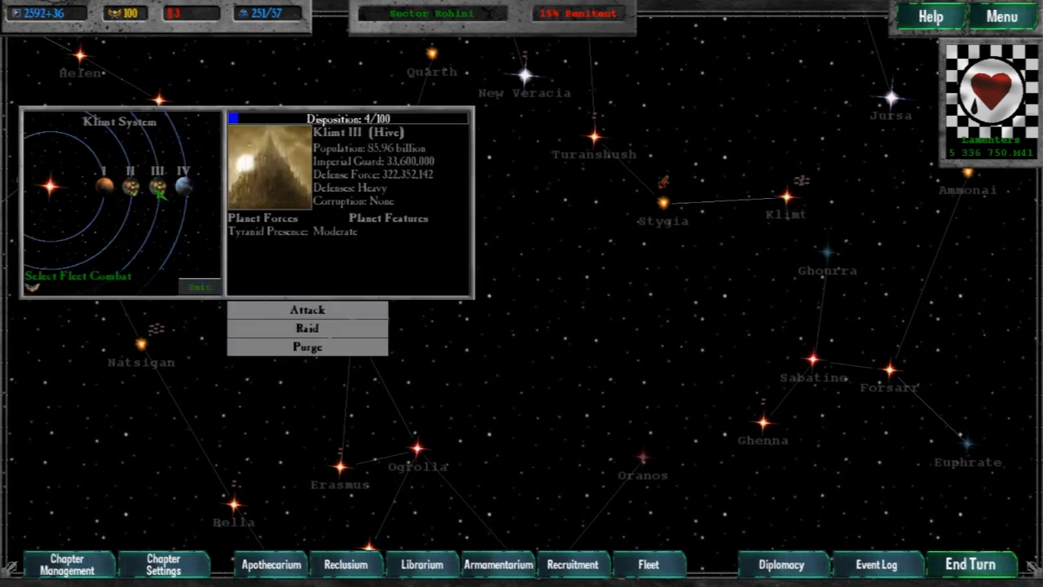
left_click(307, 328)
left_click(511, 184)
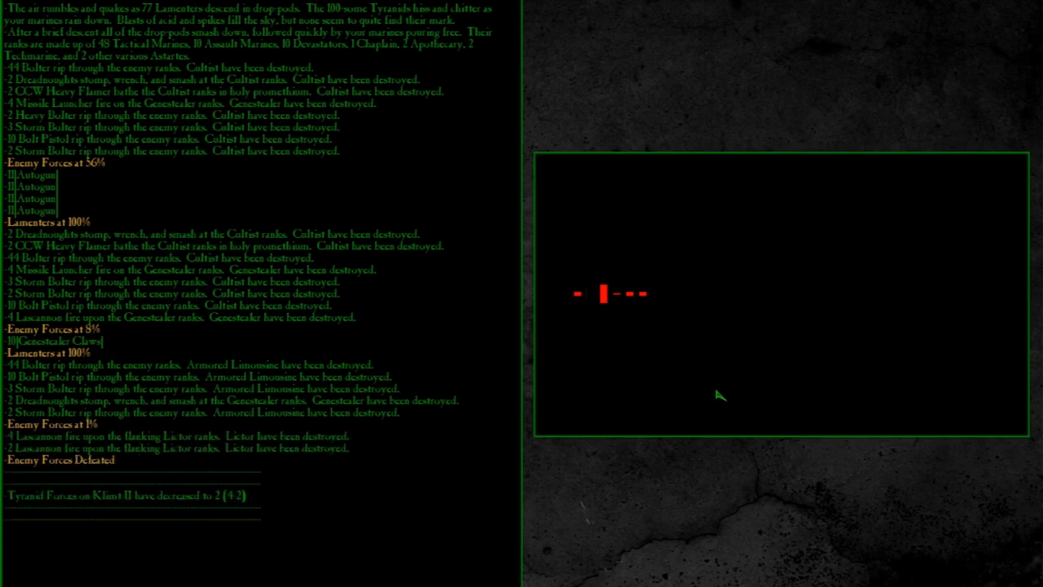
key("Return")
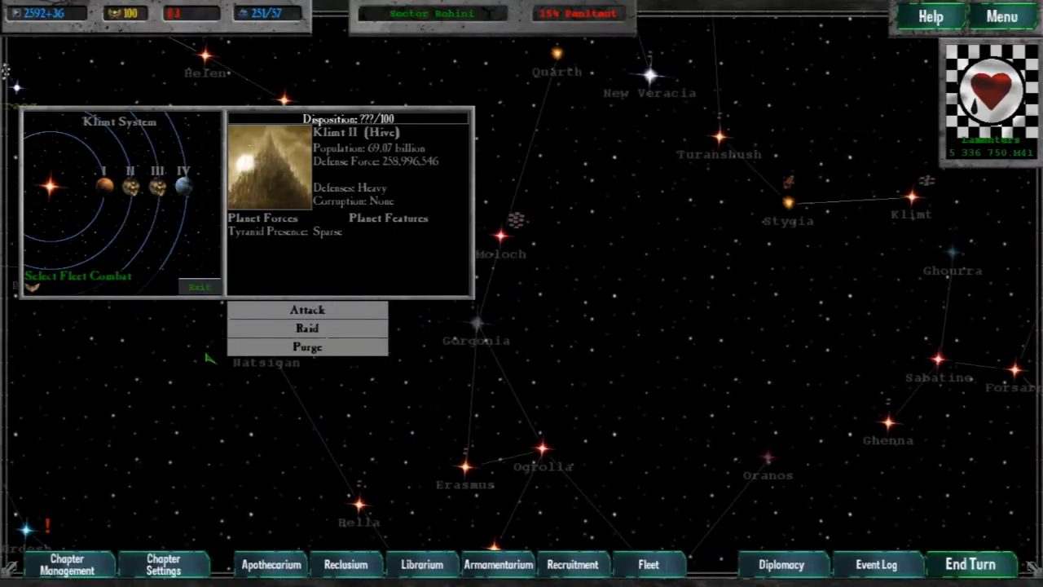
Step: Close the Klimt system, pan around the map, and bring up the Urdesh system
left_click(211, 294)
key("Left")
key("Left")
key("Up")
key("Up")
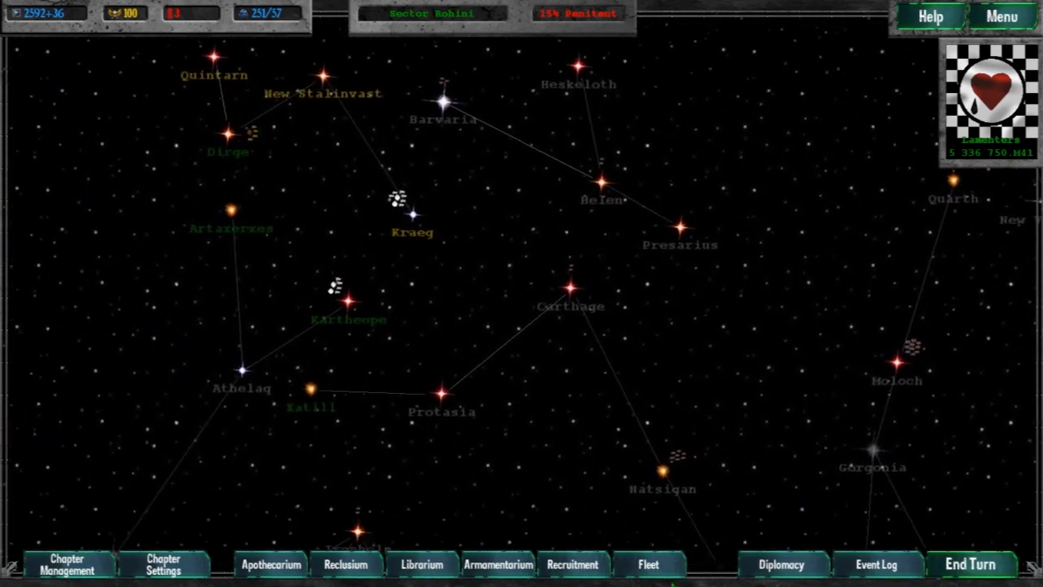
key("Down")
key("Down")
key("Right")
key("Right")
key("Right")
key("Down")
left_click(60, 401)
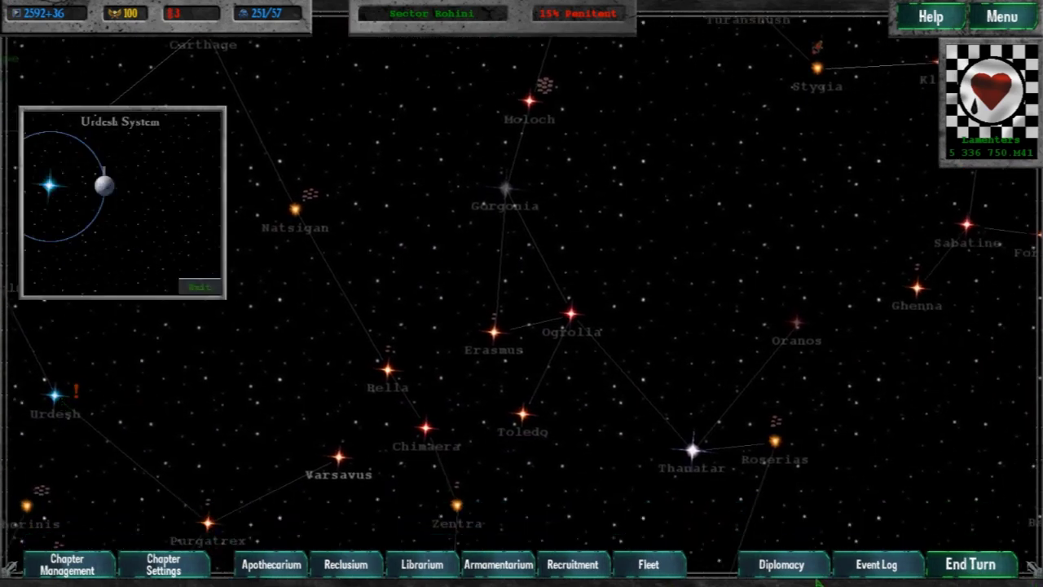
Step: Check the event log and chapter overview, then pan the map back to Klimt
left_click(869, 568)
left_click(67, 564)
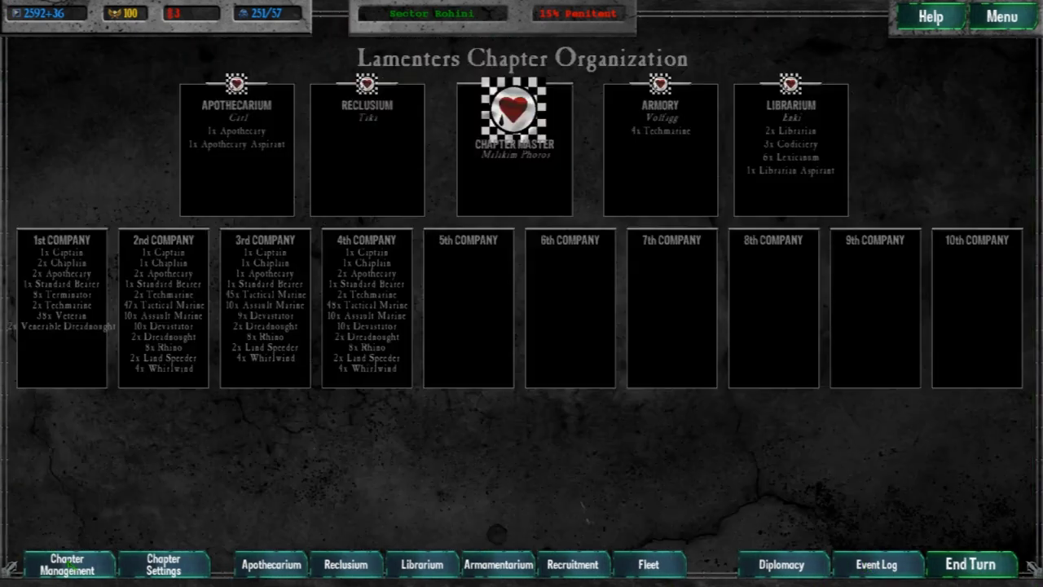
key("Down")
key("Right")
key("Down")
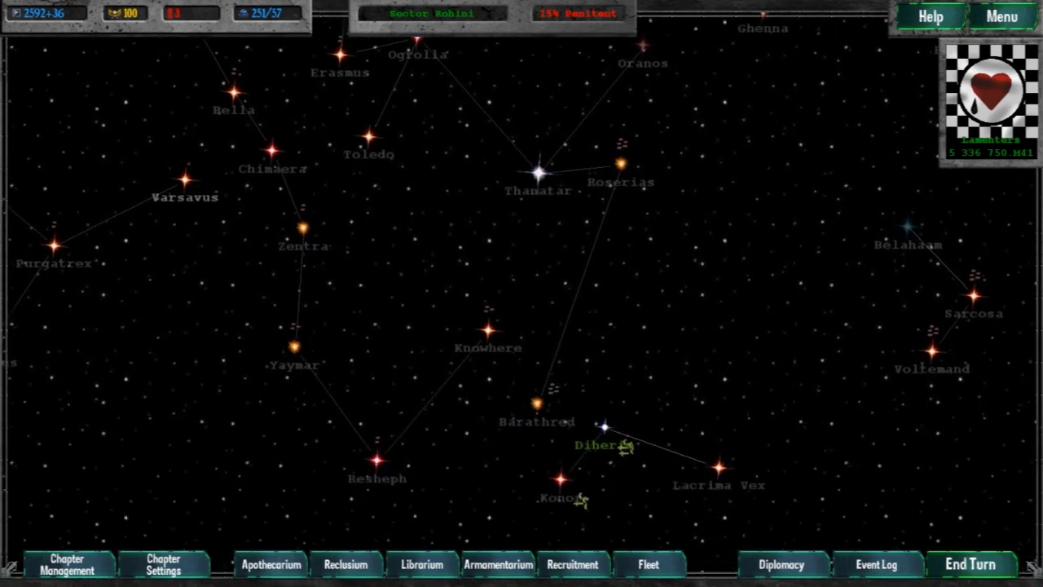
key("Up")
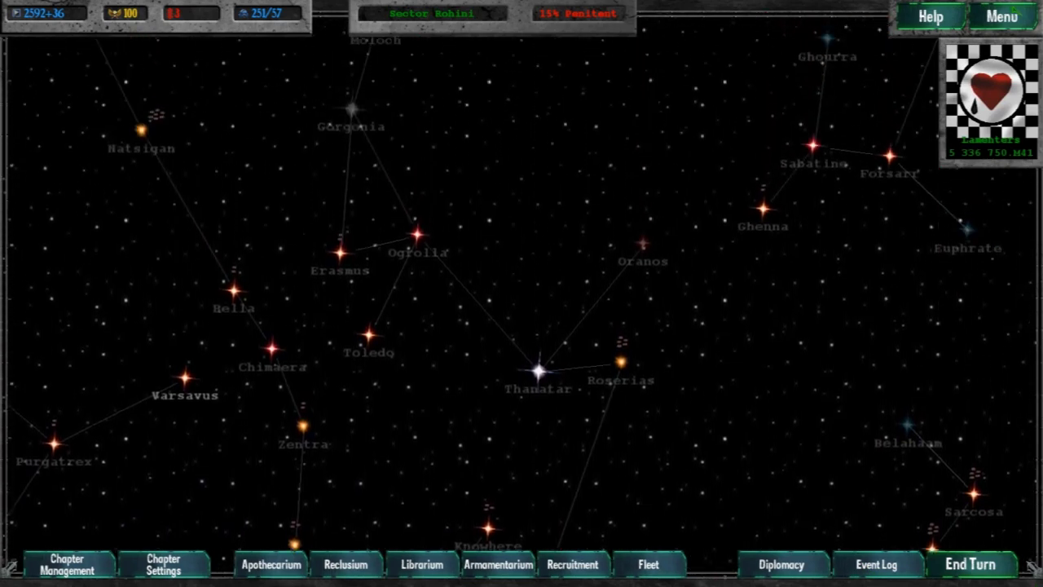
key("Up")
Step: Raid Klimt I with all forces, wiping out its Tyranids, then close the system
left_click(786, 246)
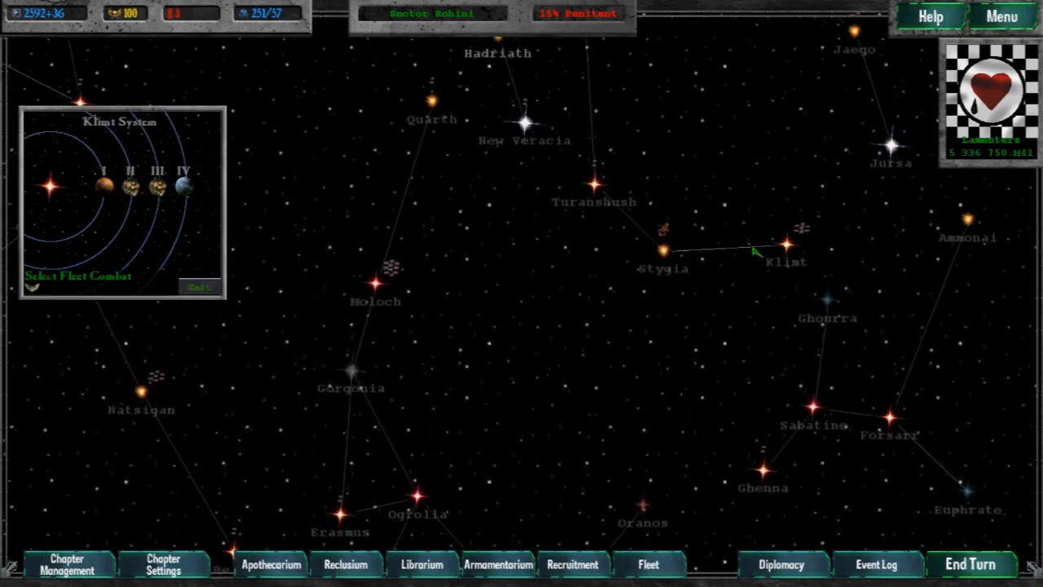
left_click(104, 189)
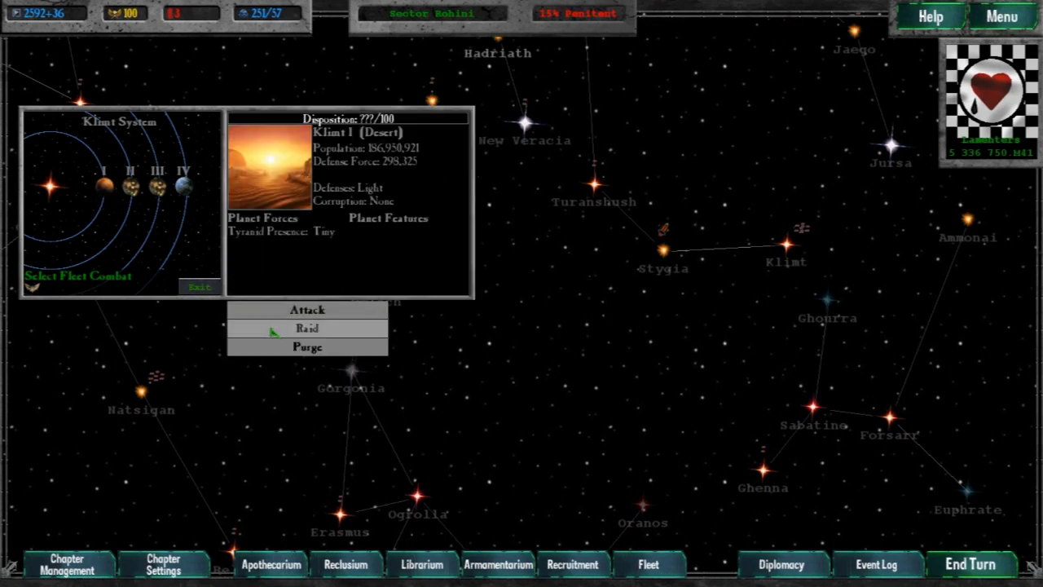
left_click(307, 328)
left_click(511, 183)
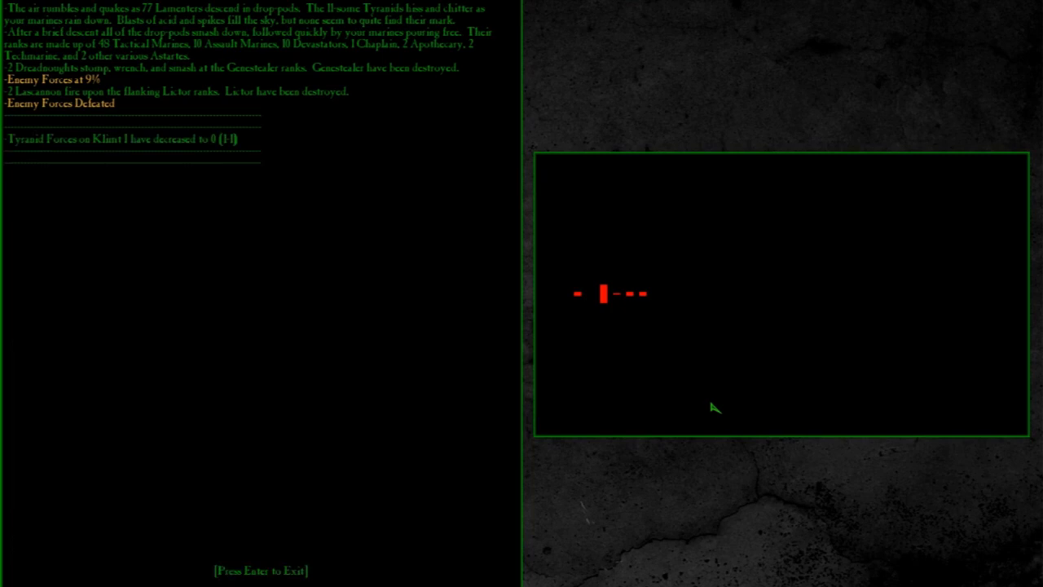
key("Return")
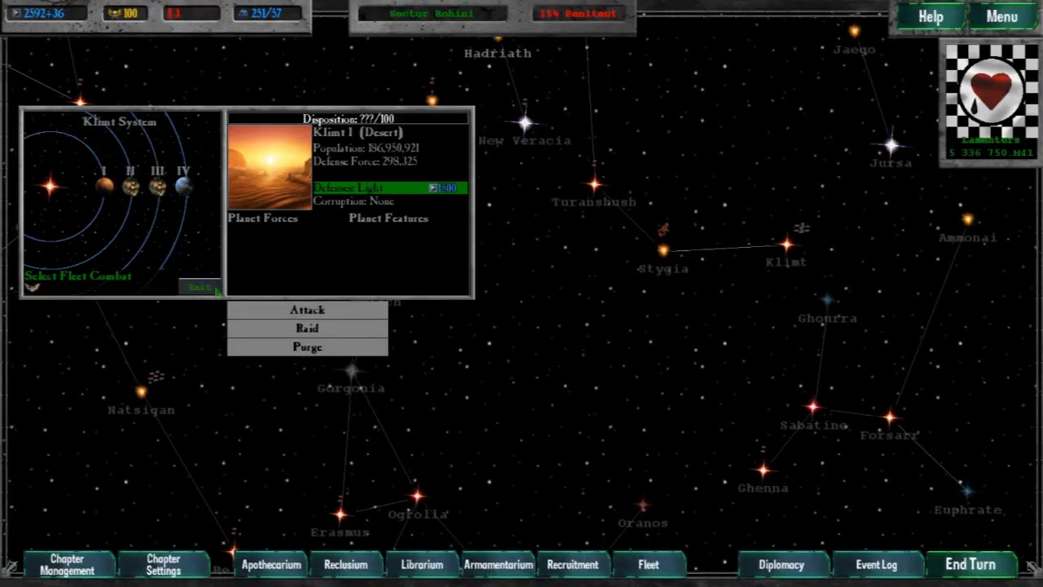
left_click(202, 287)
scroll(521, 294, "down", 3)
Step: End the turn and raid Klimt III with all forces, cutting Tyranids from heavy to sparse
left_click(970, 564)
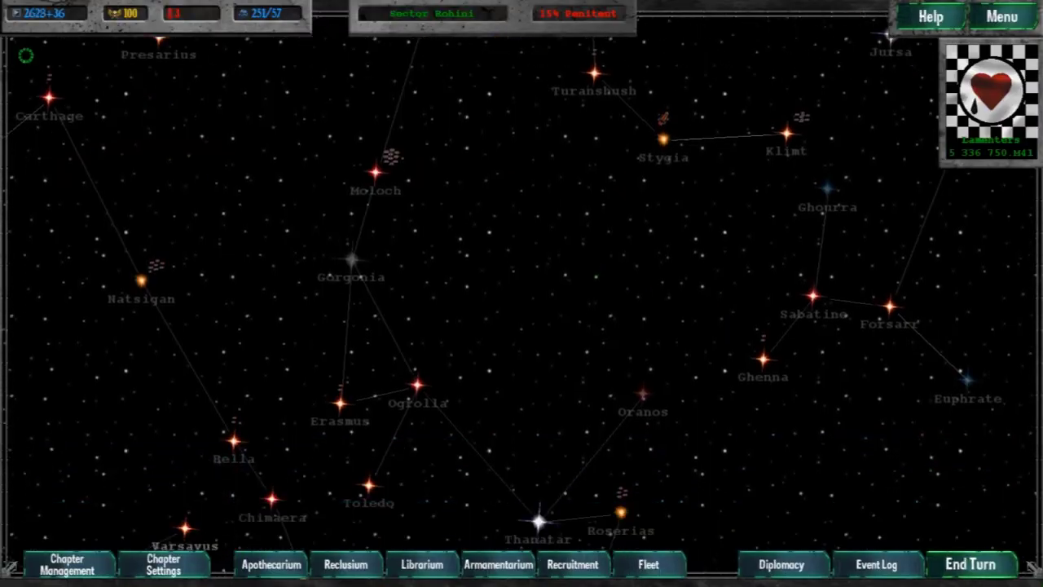
scroll(522, 293, "down", 5)
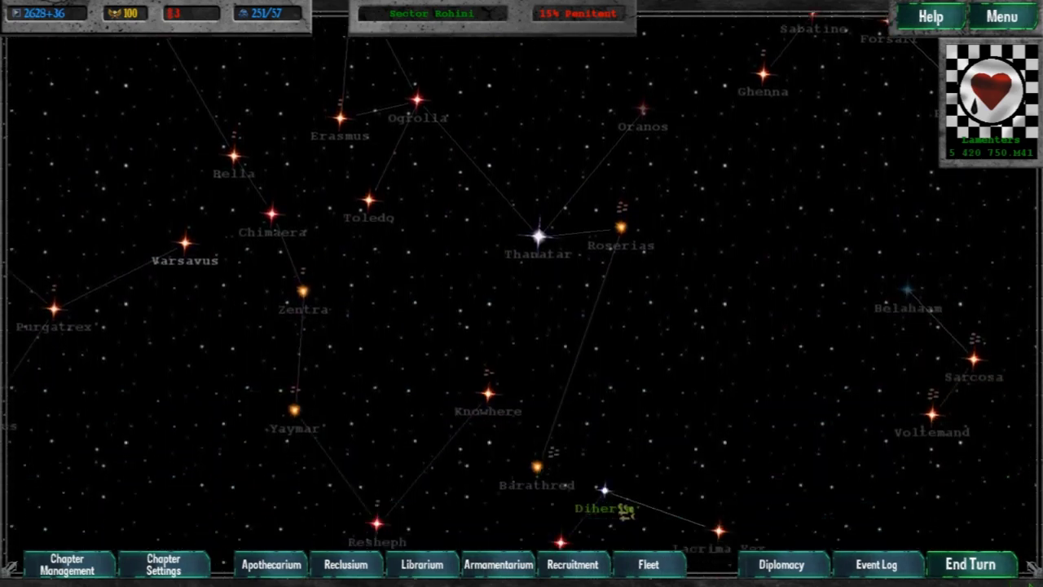
scroll(521, 293, "up", 3)
scroll(522, 293, "up", 3)
scroll(521, 293, "up", 3)
scroll(522, 294, "up", 3)
left_click(667, 125)
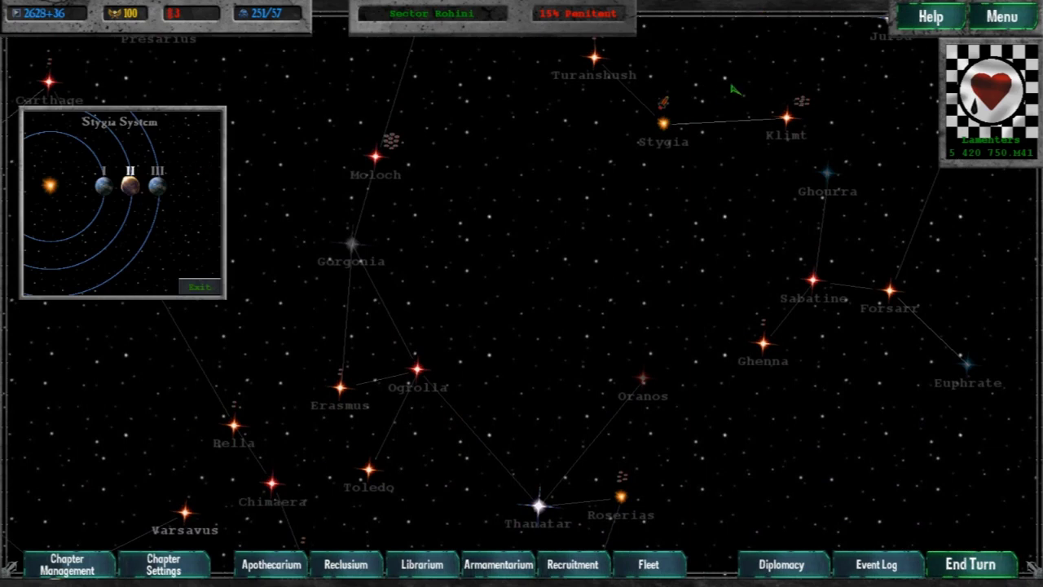
left_click(788, 118)
left_click(130, 190)
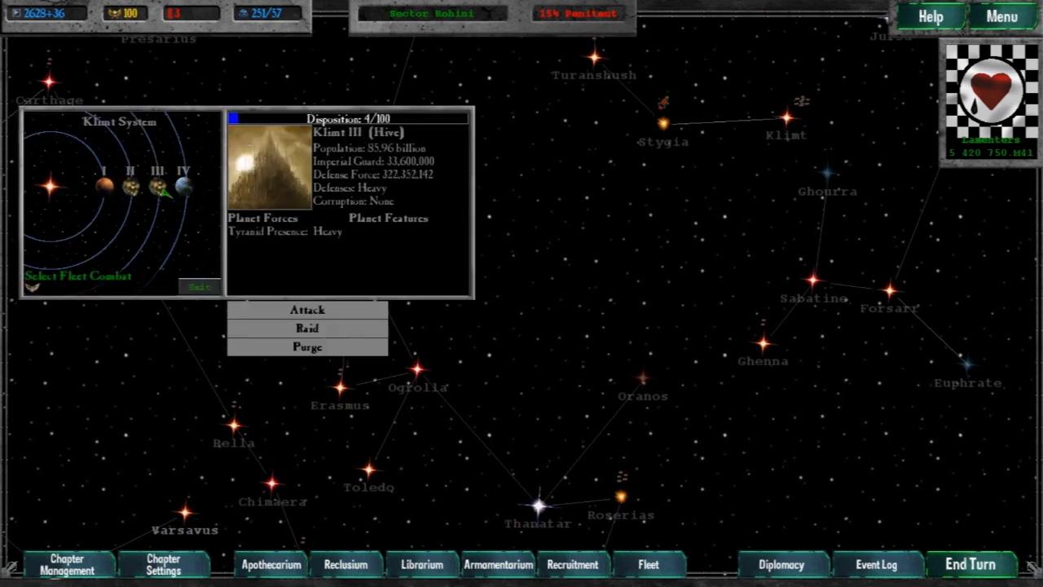
left_click(308, 328)
left_click(511, 184)
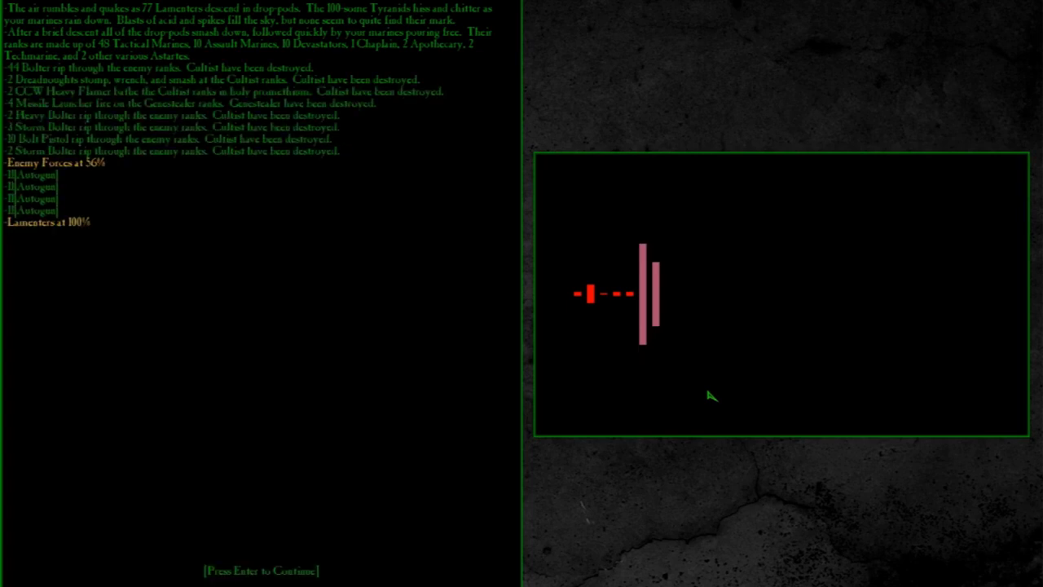
key("Return")
key("Return")
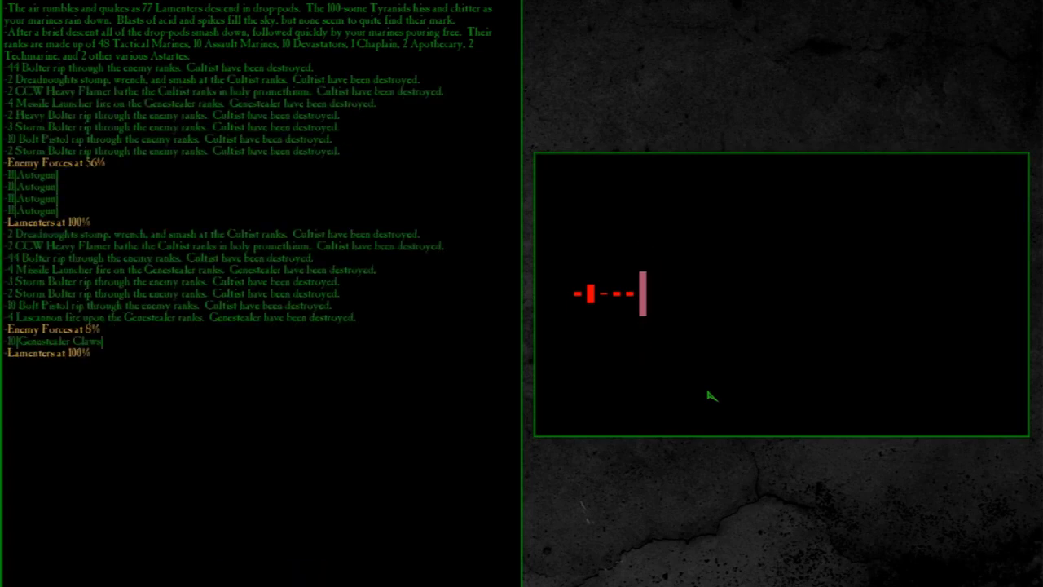
key("Return")
key("Return")
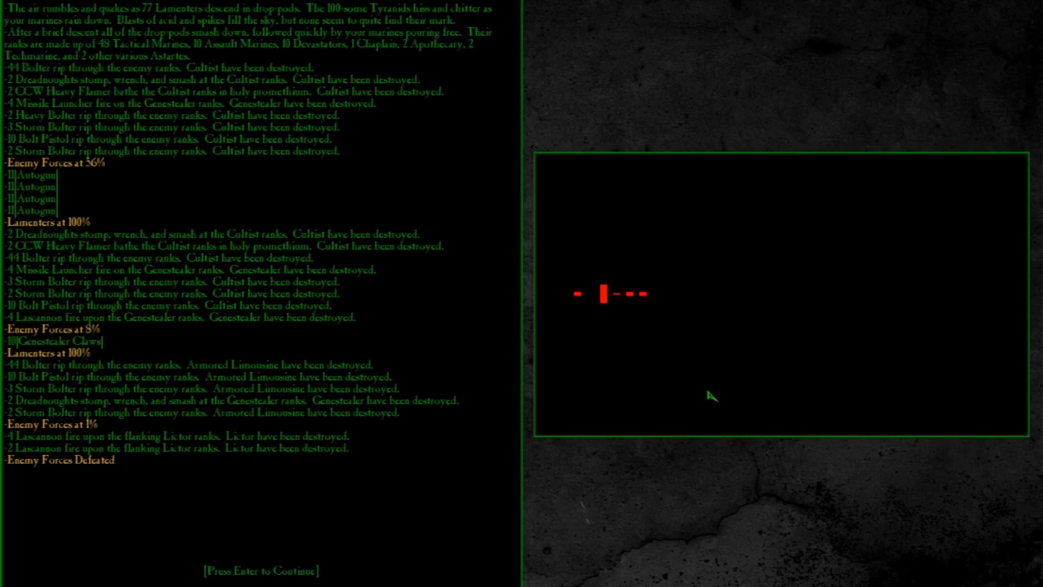
key("Return")
key("Return")
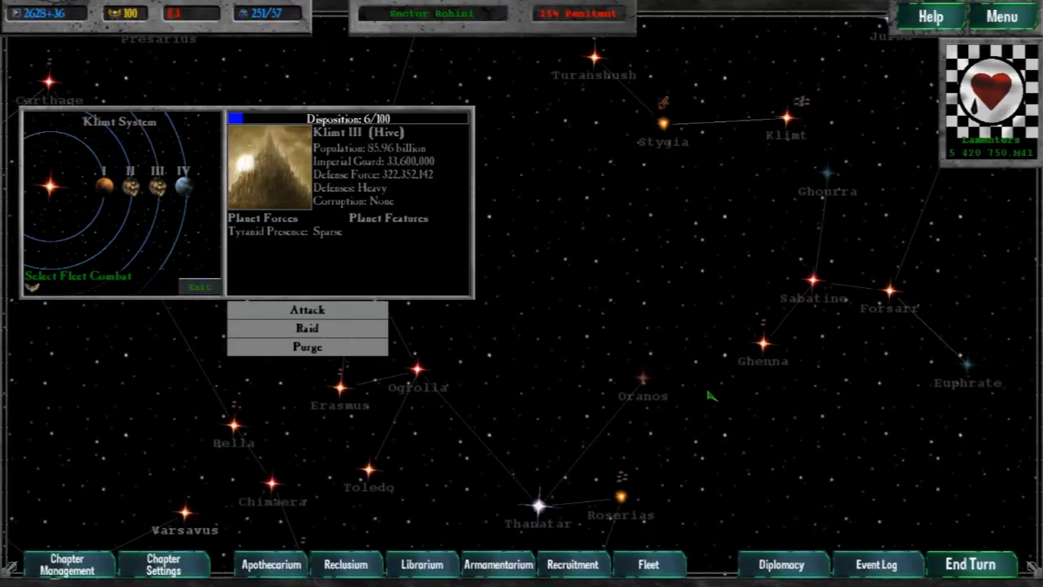
Step: Raid Klimt II with all forces, clearing its Tyranids, and close the Klimt system
left_click(131, 187)
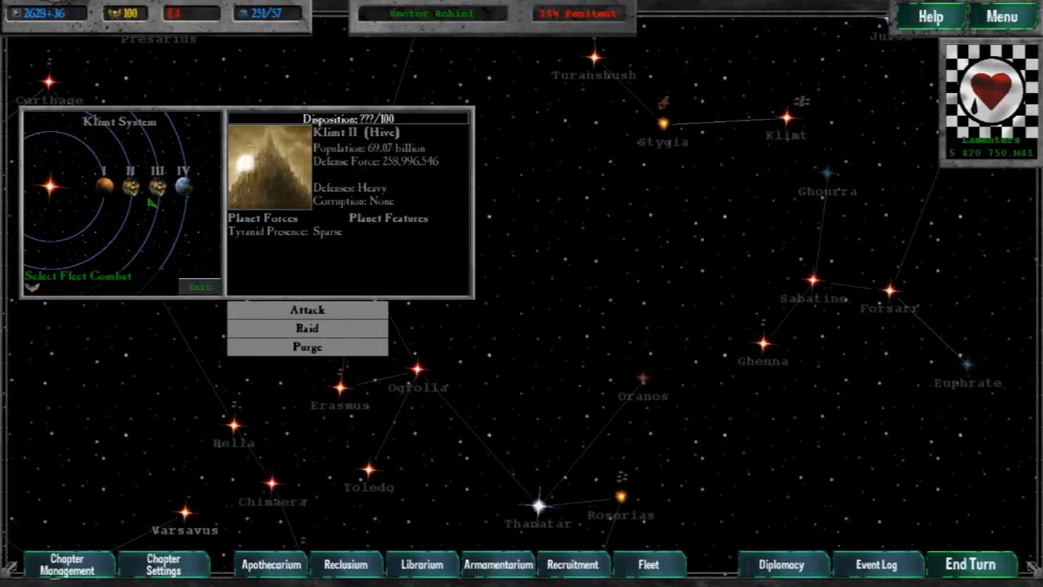
left_click(307, 328)
left_click(512, 184)
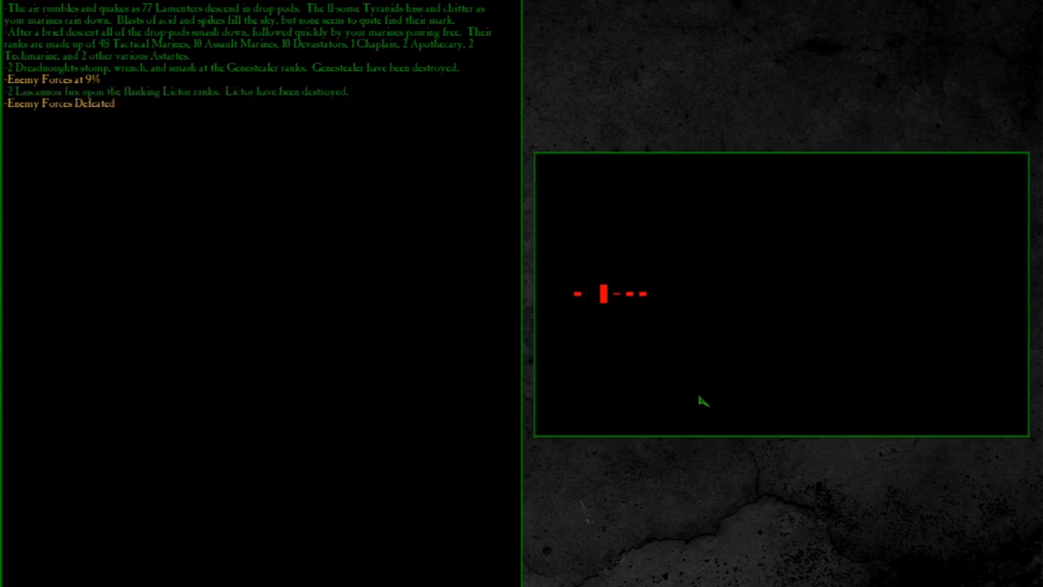
key("Return")
key("Return")
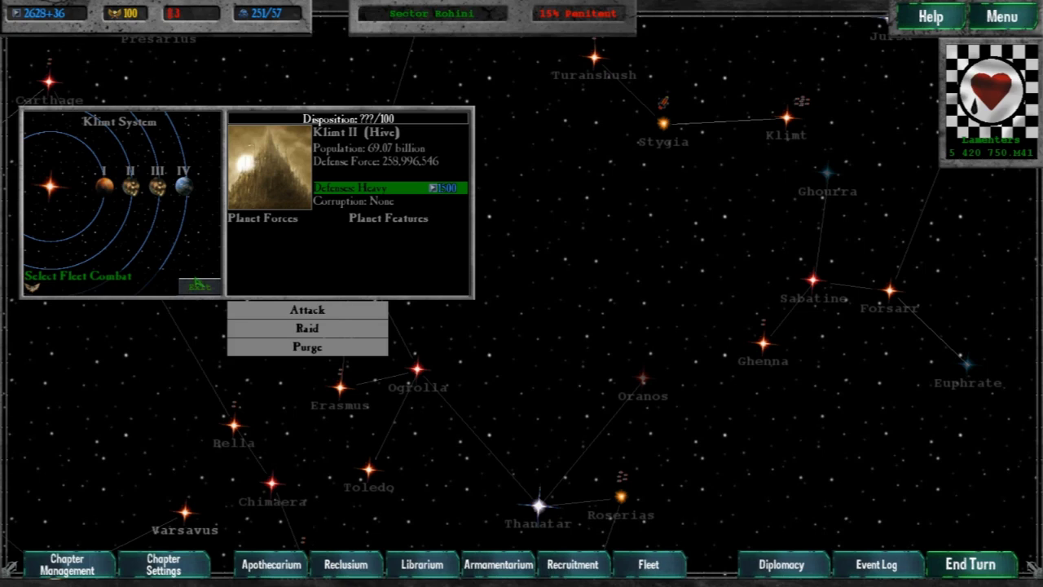
left_click(199, 289)
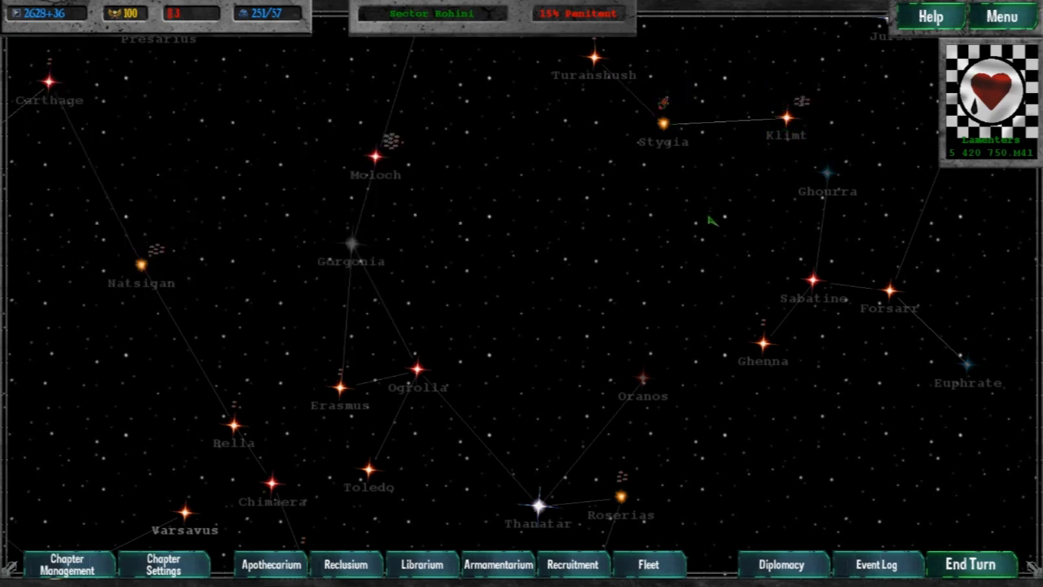
Step: Inspect the Lacrima Vex and Konor systems, then pan the map west toward Stygia and Klimt
key("Down")
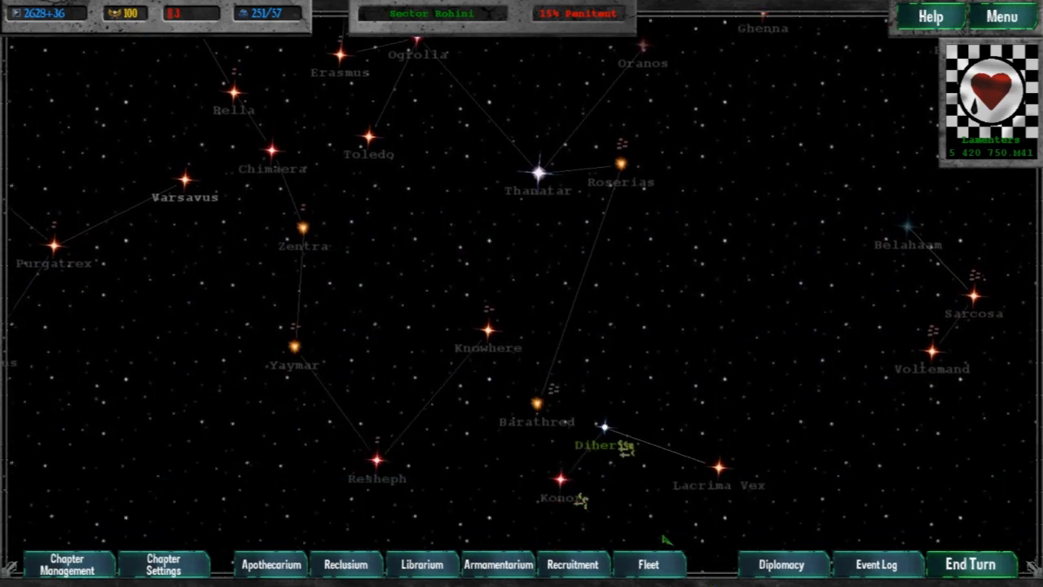
left_click(721, 469)
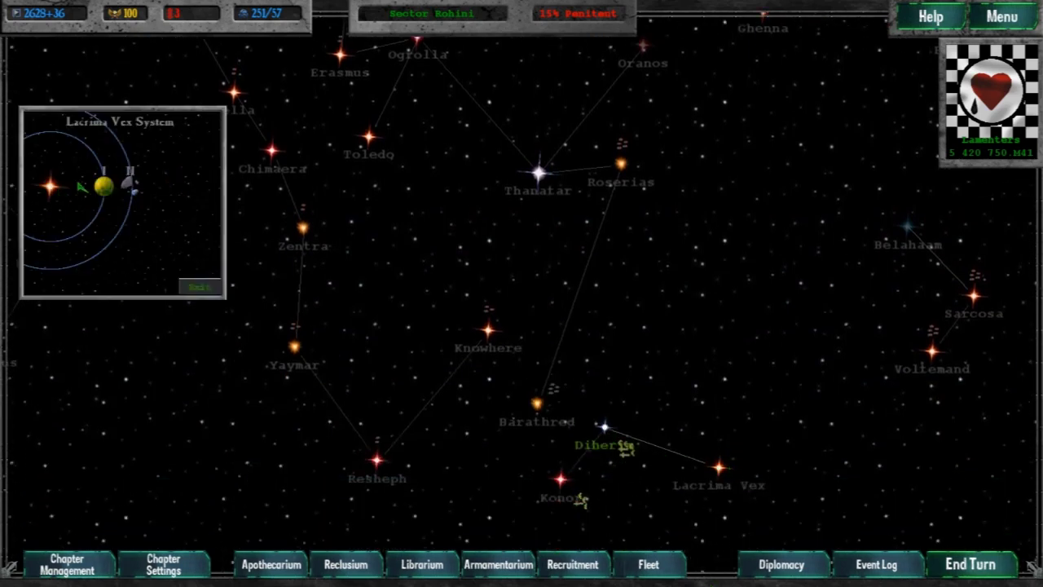
left_click(199, 285)
left_click(562, 485)
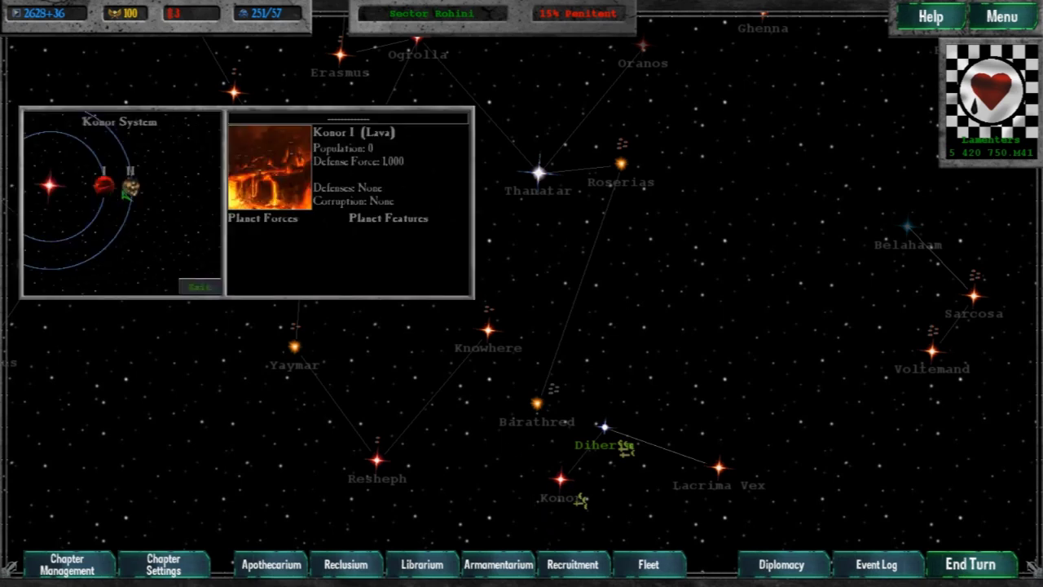
mouse_move(131, 188)
left_click(204, 285)
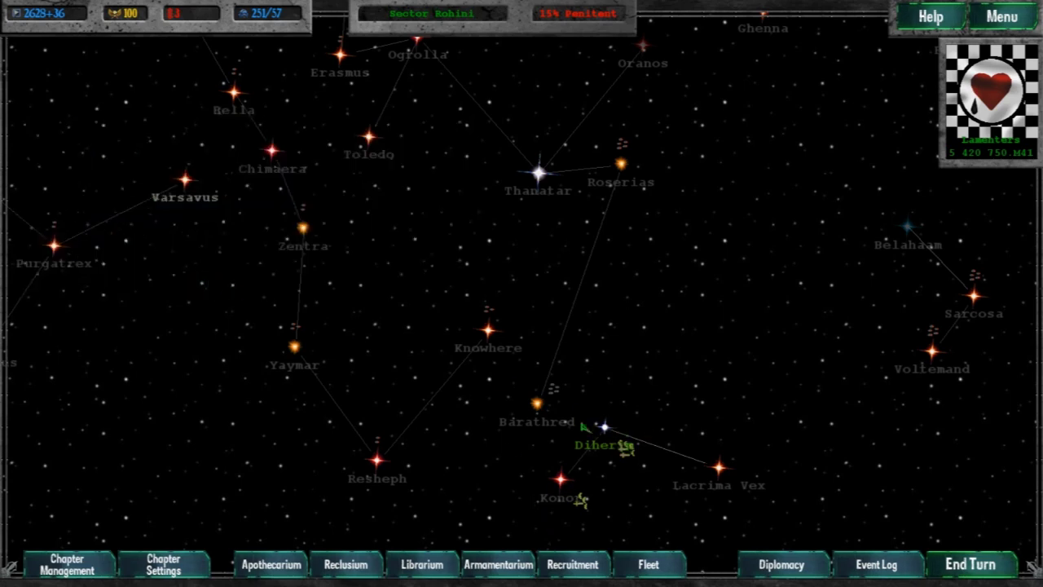
key("Left")
key("Left")
key("Left")
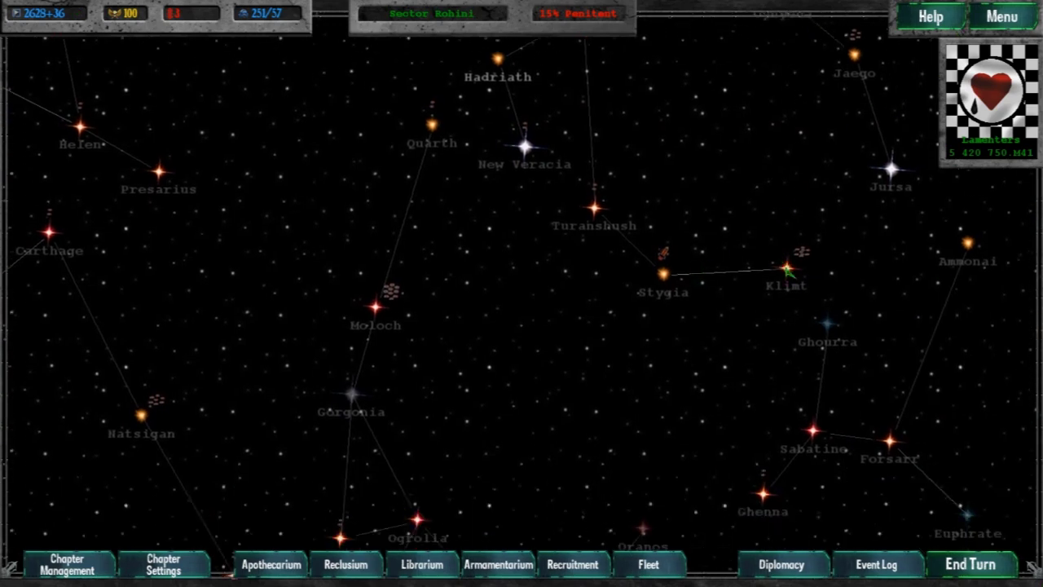
Step: Raid Klimt IV with all available marines and fight the combat to its conclusion
left_click(786, 269)
left_click(157, 188)
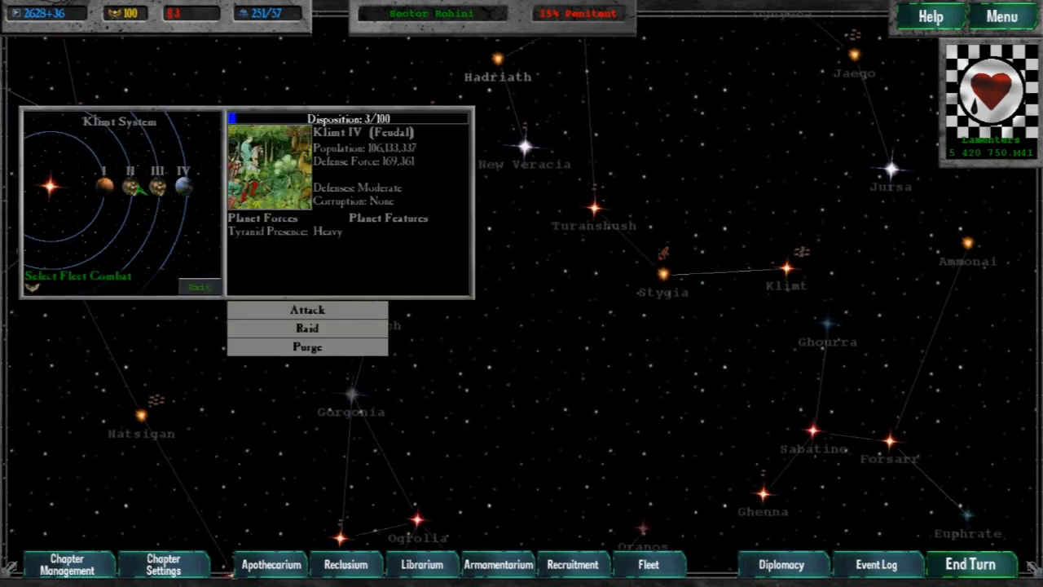
left_click(195, 287)
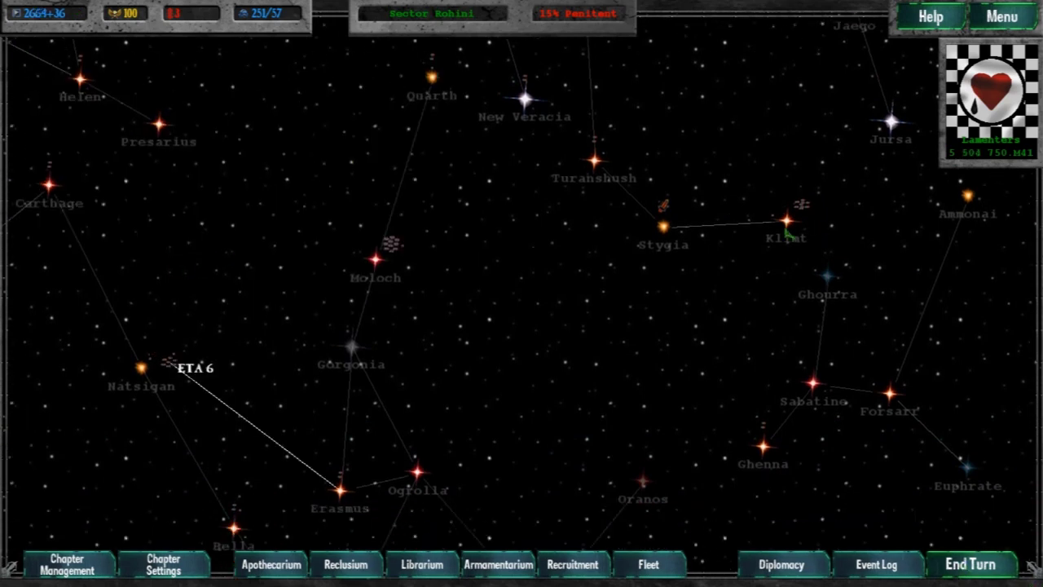
left_click(788, 228)
left_click(185, 188)
left_click(310, 324)
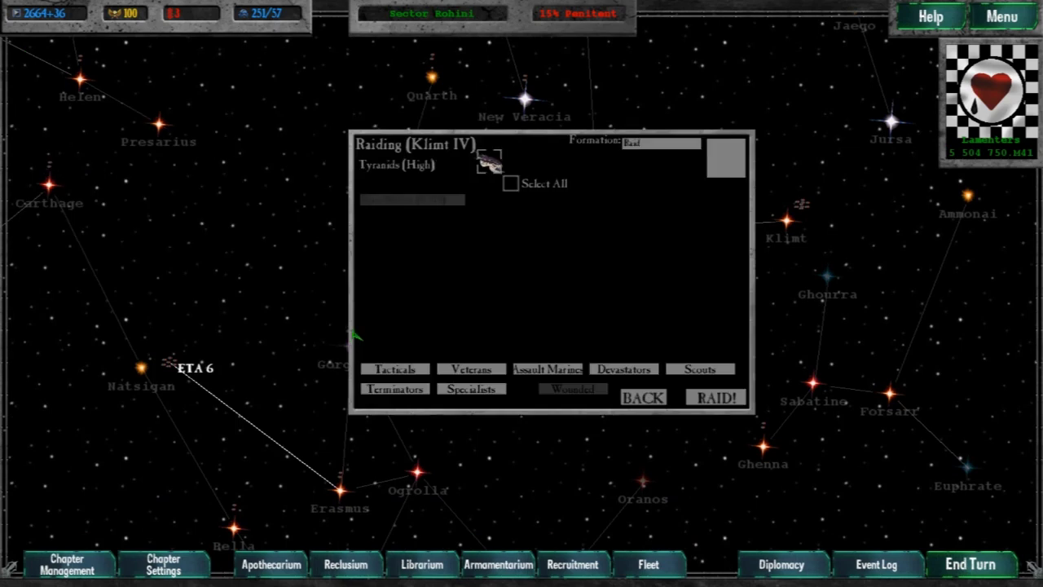
left_click(512, 186)
left_click(701, 397)
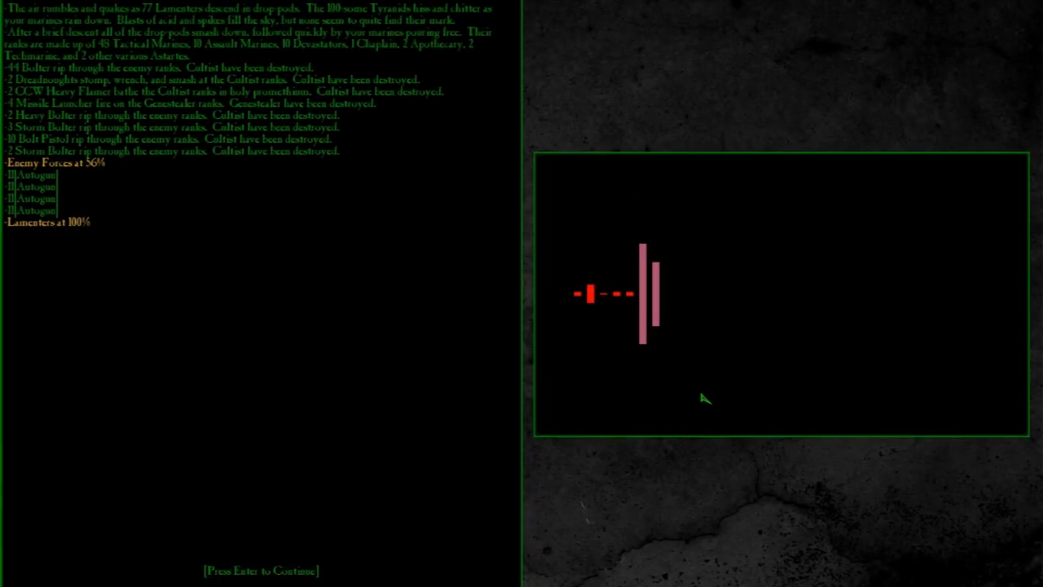
key("Return")
key("Return")
key("Return")
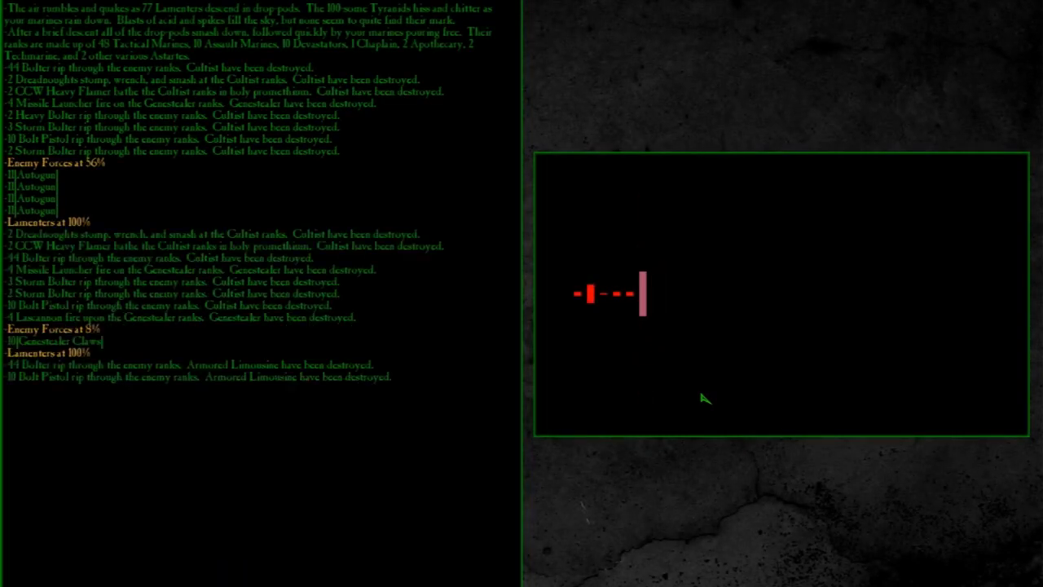
key("Return")
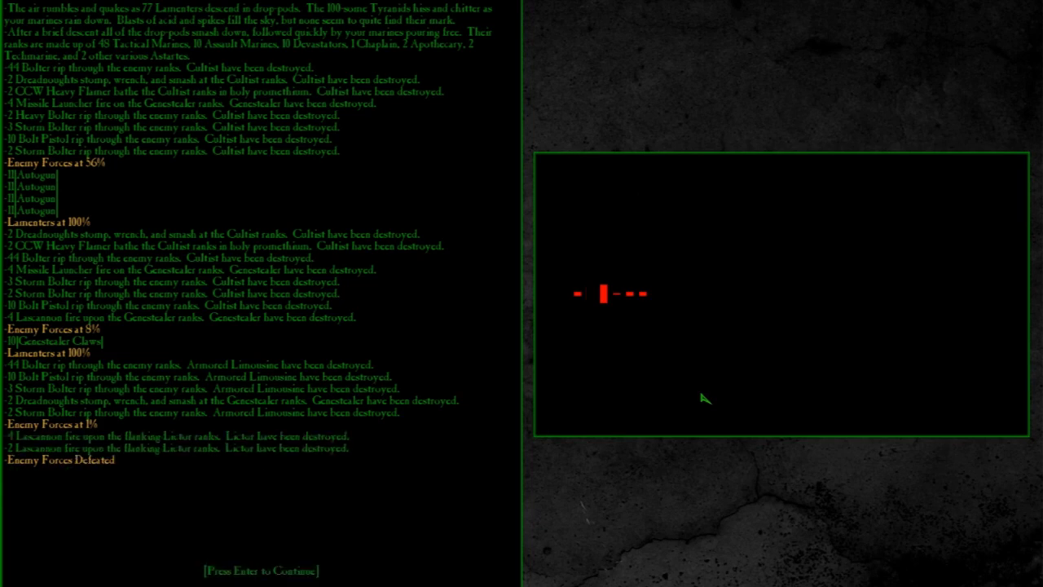
key("Return")
key("Return")
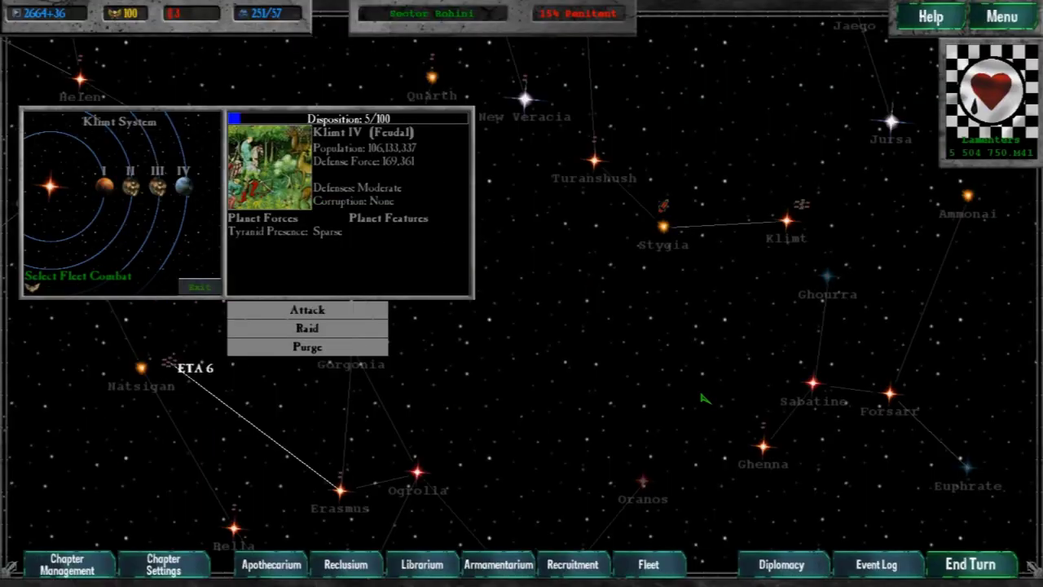
Step: Raid Klimt III with all marines, wiping its Tyranid forces to zero
key("Up")
left_click(158, 189)
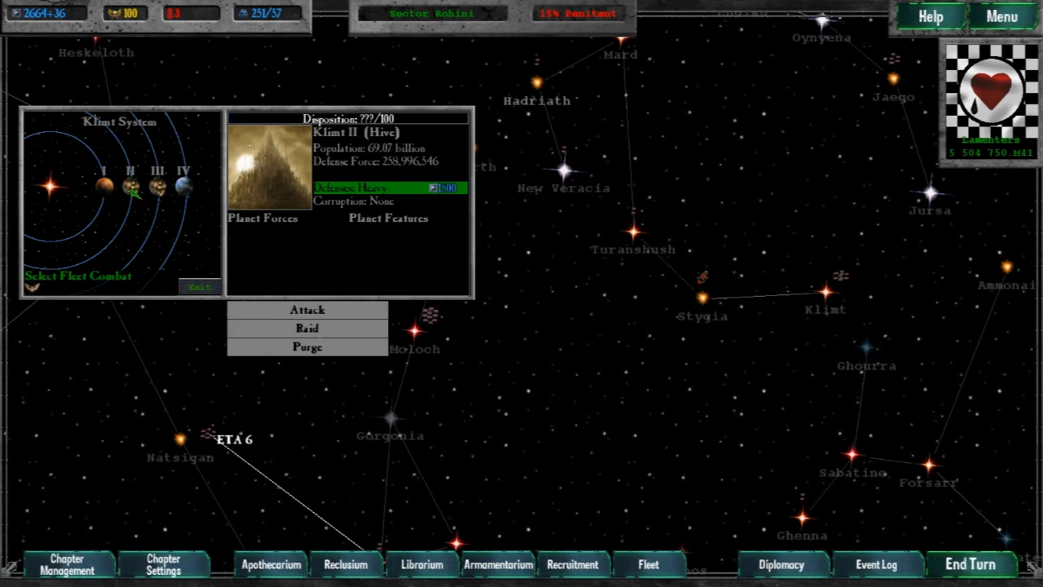
left_click(308, 328)
left_click(510, 183)
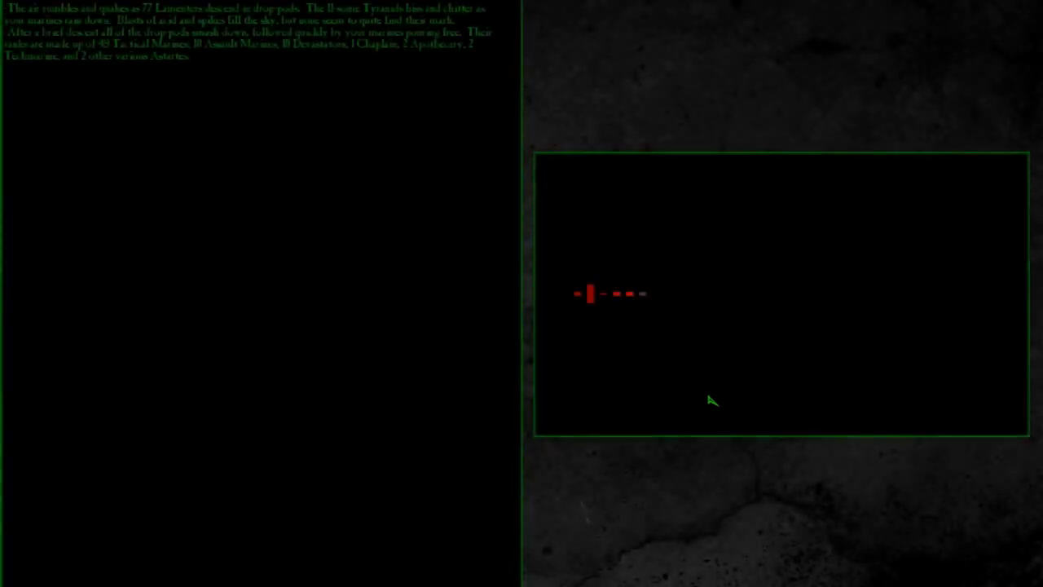
key("Return")
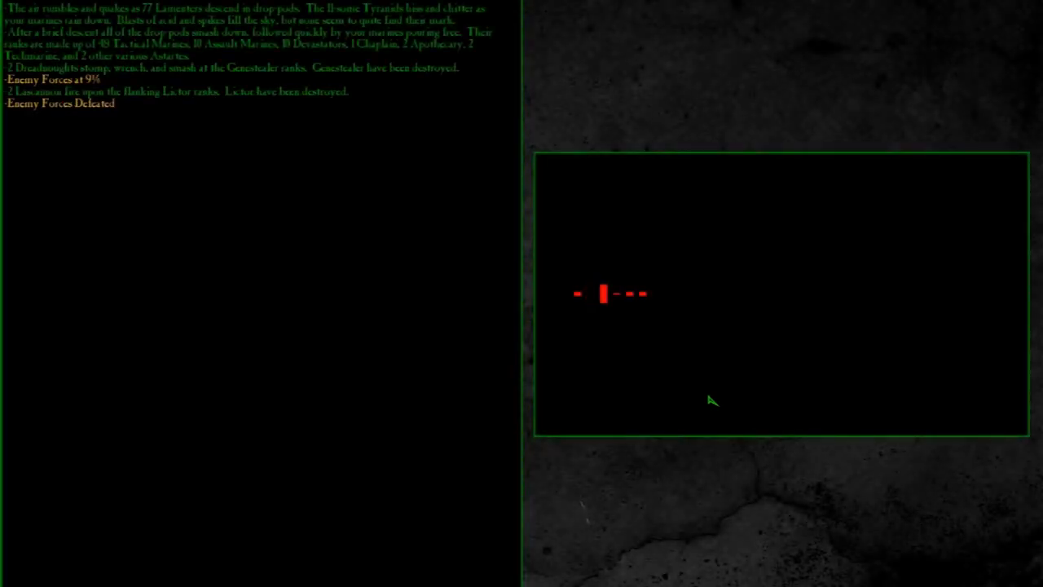
key("Return")
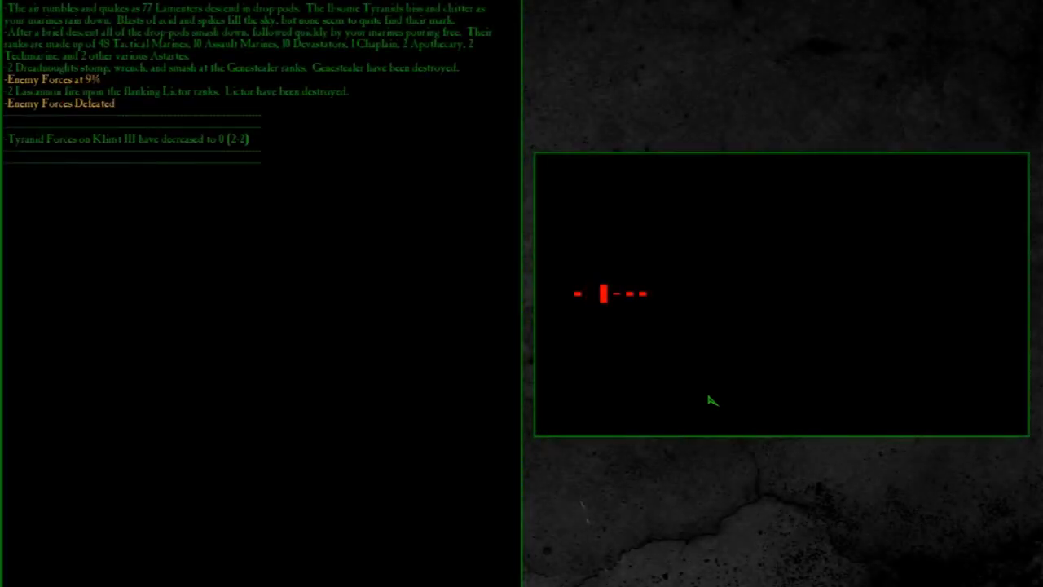
key("Return")
Step: Close the Klimt panel and end turns until an enemy fleet ambushes the Lamenters at Diherim
left_click(199, 287)
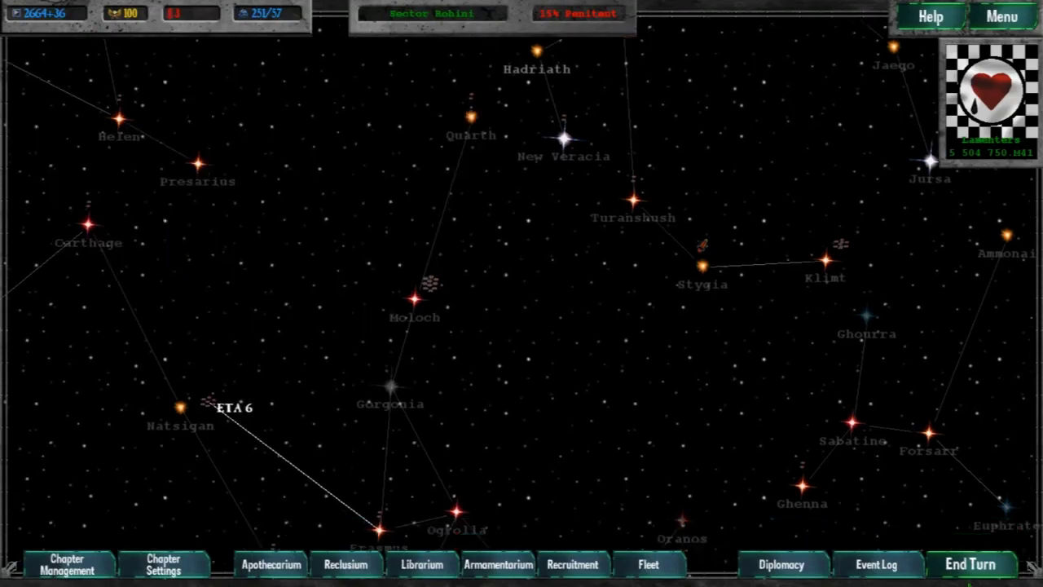
scroll(522, 326, "down", 10)
scroll(522, 326, "down", 5)
left_click(974, 564)
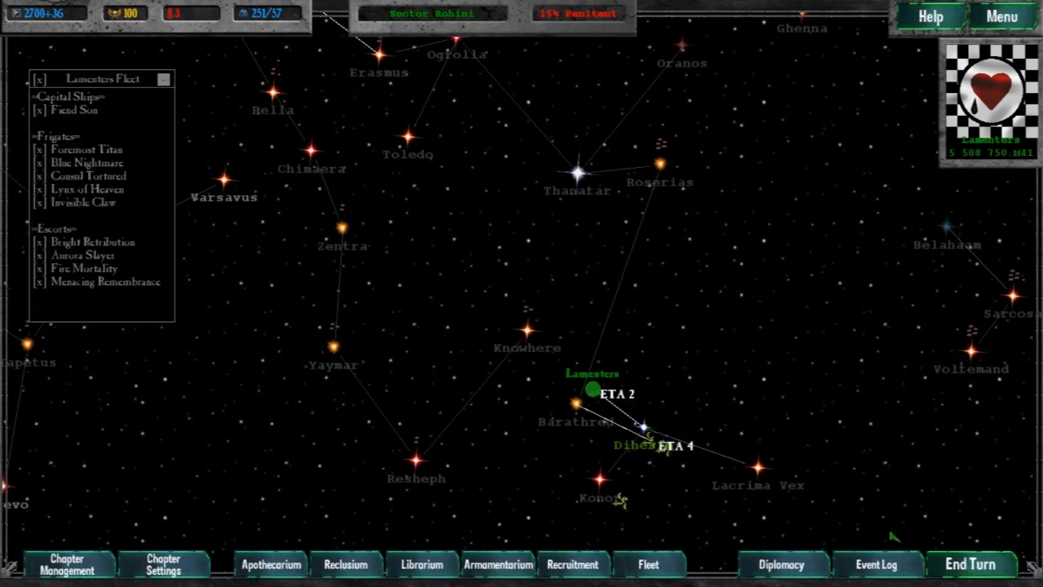
key("Right")
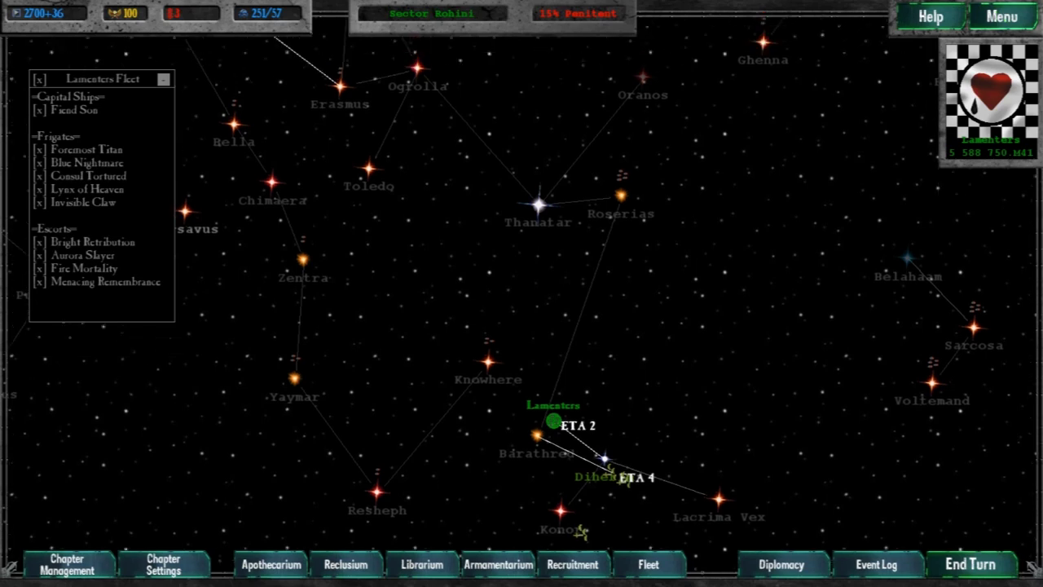
scroll(522, 294, "up", 5)
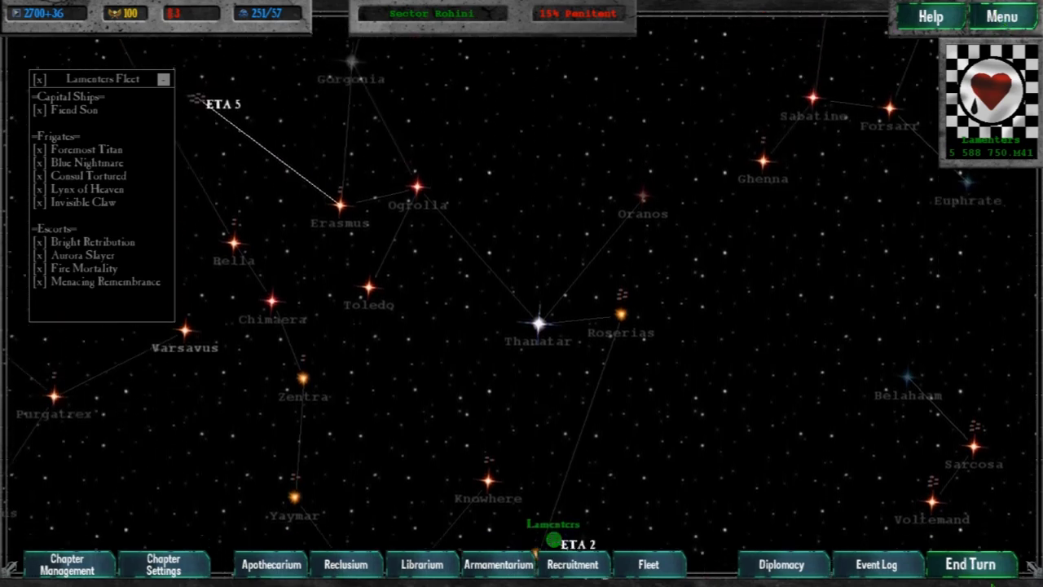
key("Return")
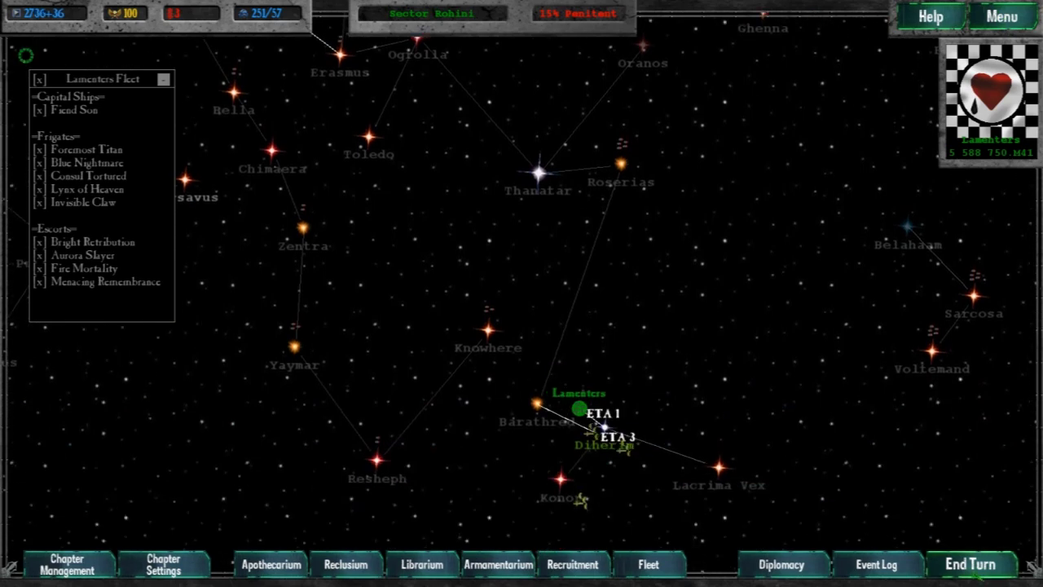
key("Return")
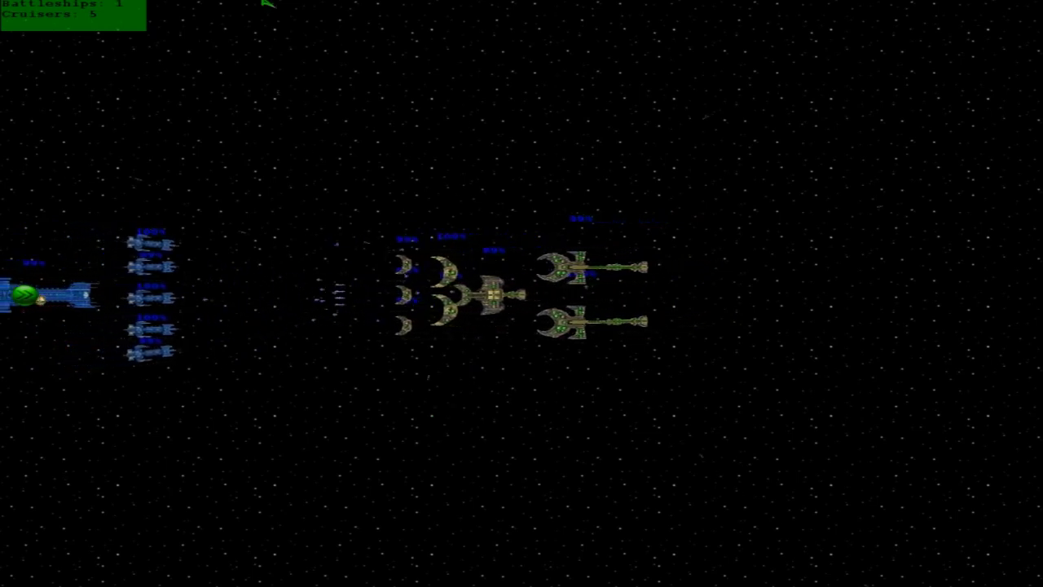
Step: Select the Lamenters battleship and cruisers and send them against the enemy line
left_click_drag(222, 143, 322, 473)
left_click_drag(270, 133, 415, 540)
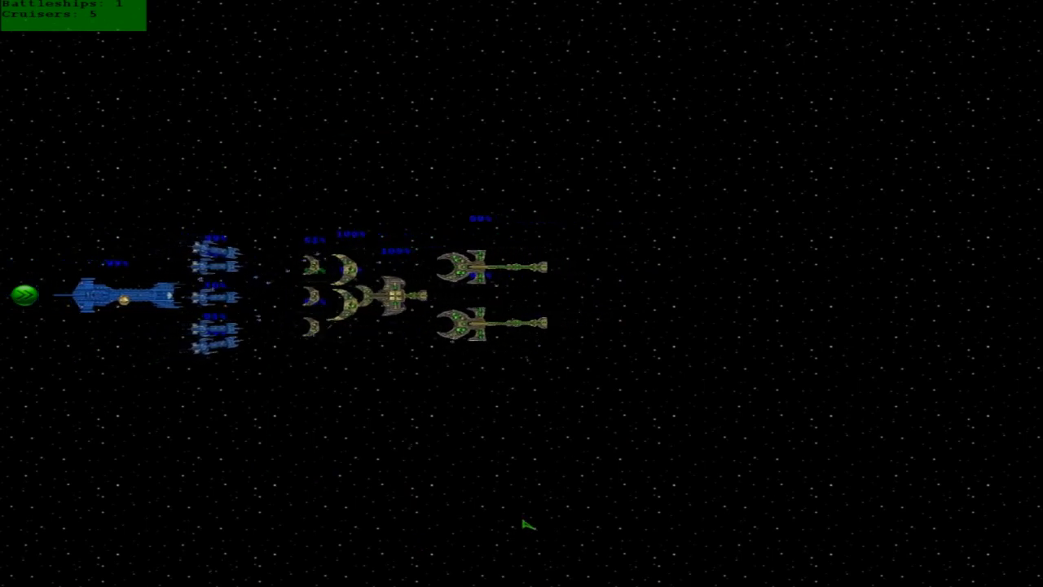